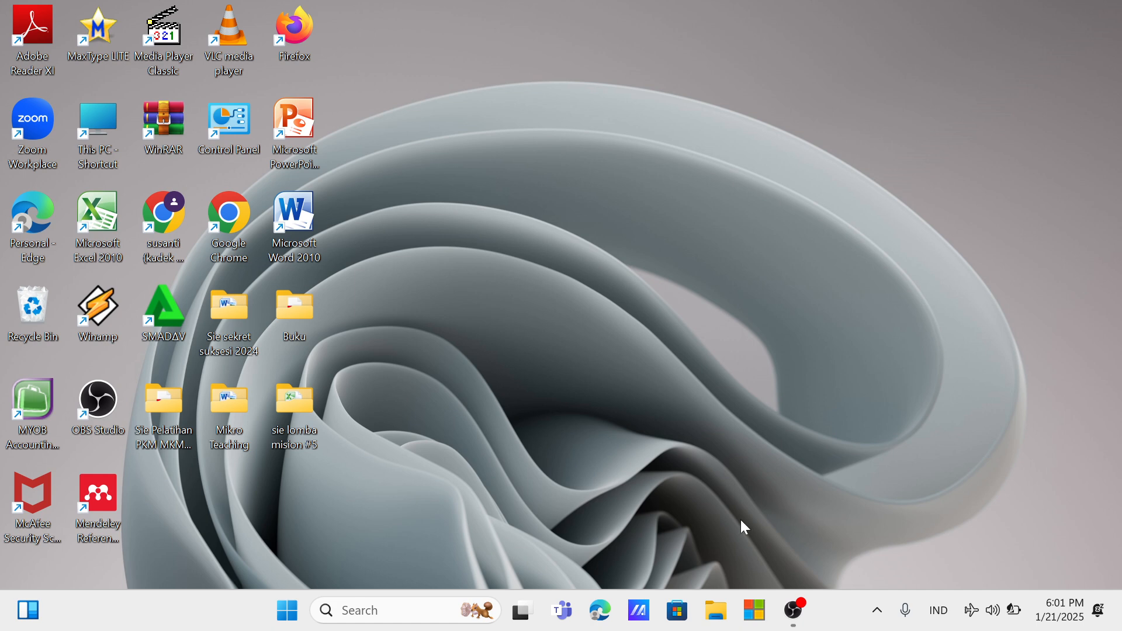
Launch Microsoft Word and create a new blank document
left_click(385, 613)
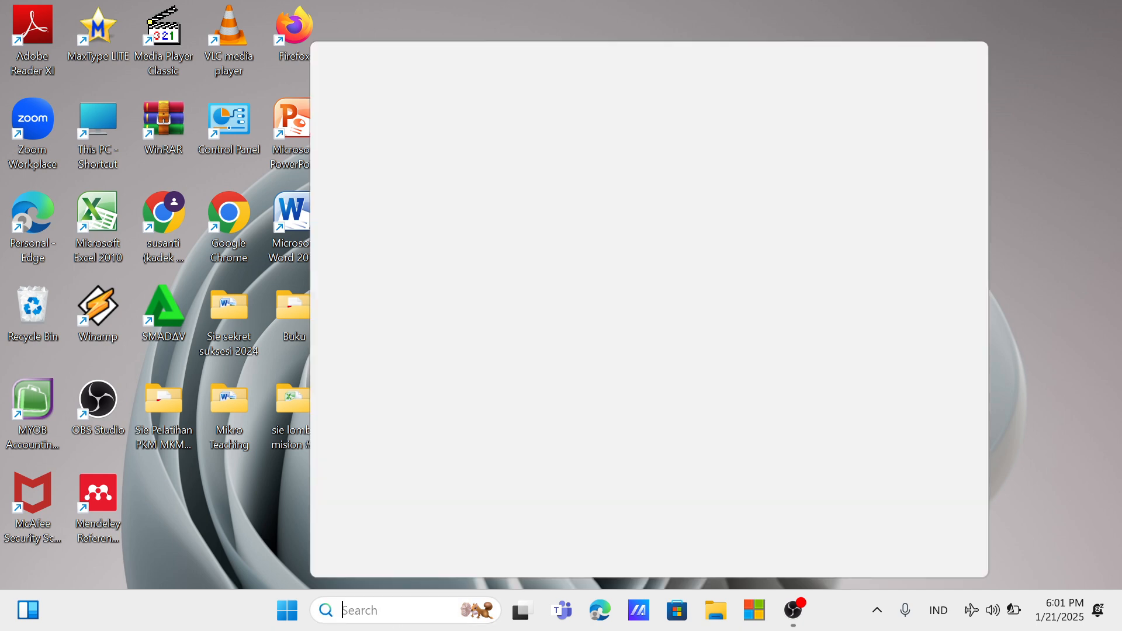
left_click(420, 315)
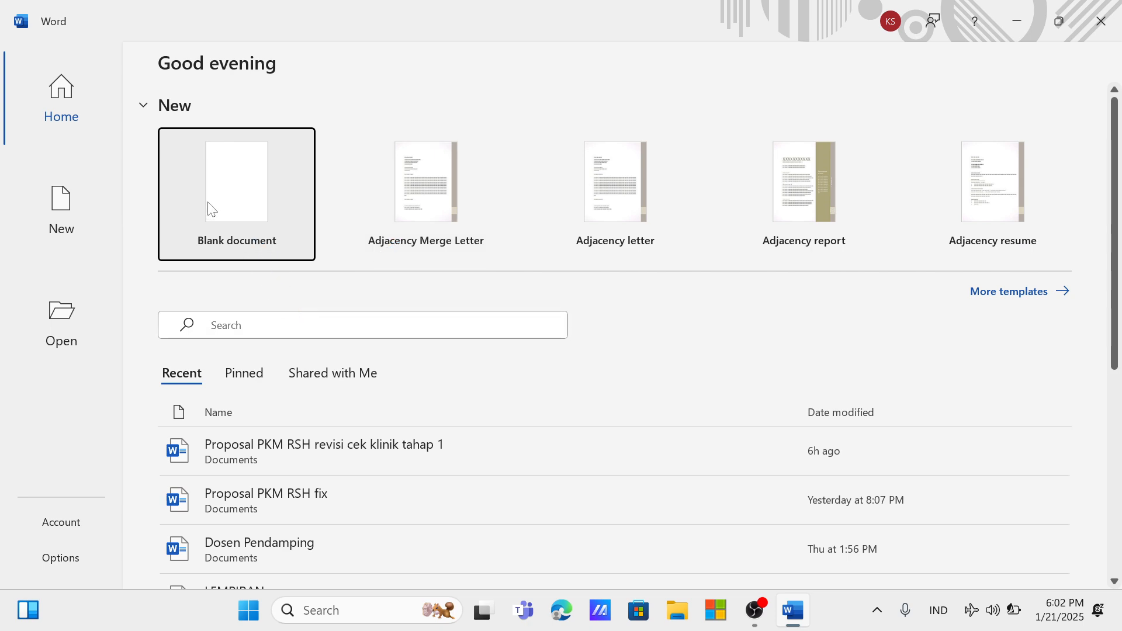
left_click(239, 191)
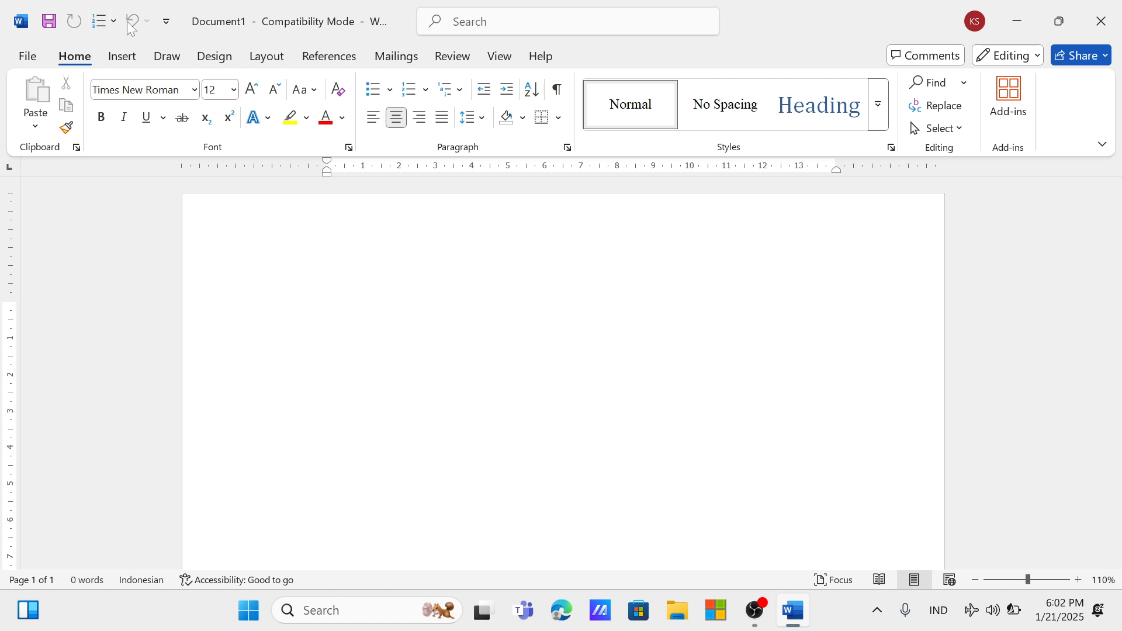
Review the commands that can be added to the Quick Access Toolbar
left_click(167, 22)
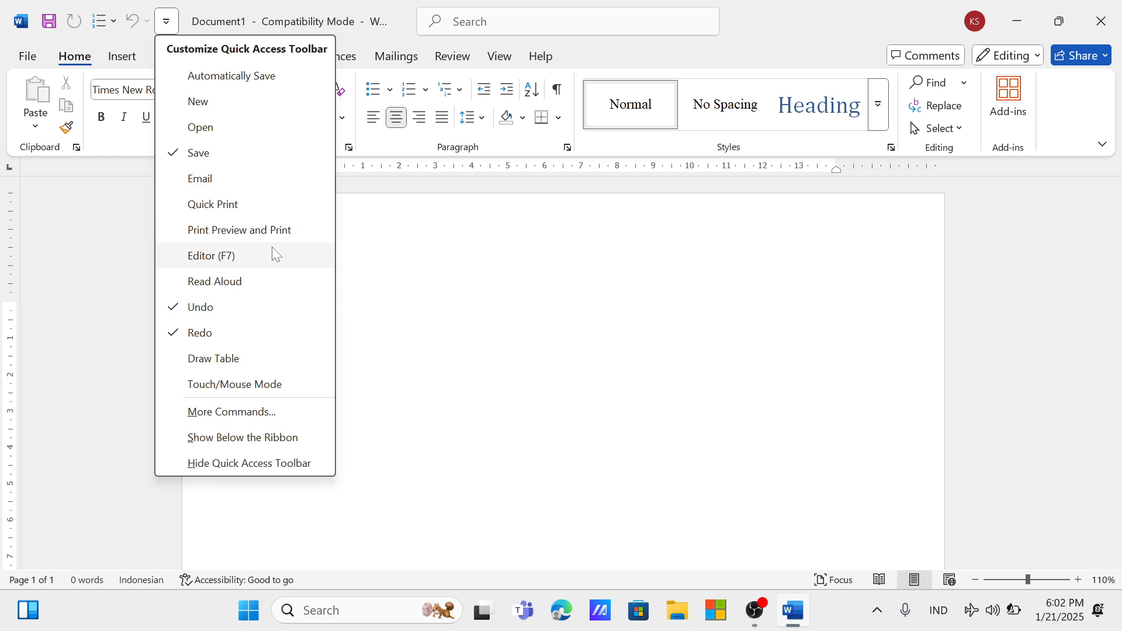
left_click(405, 244)
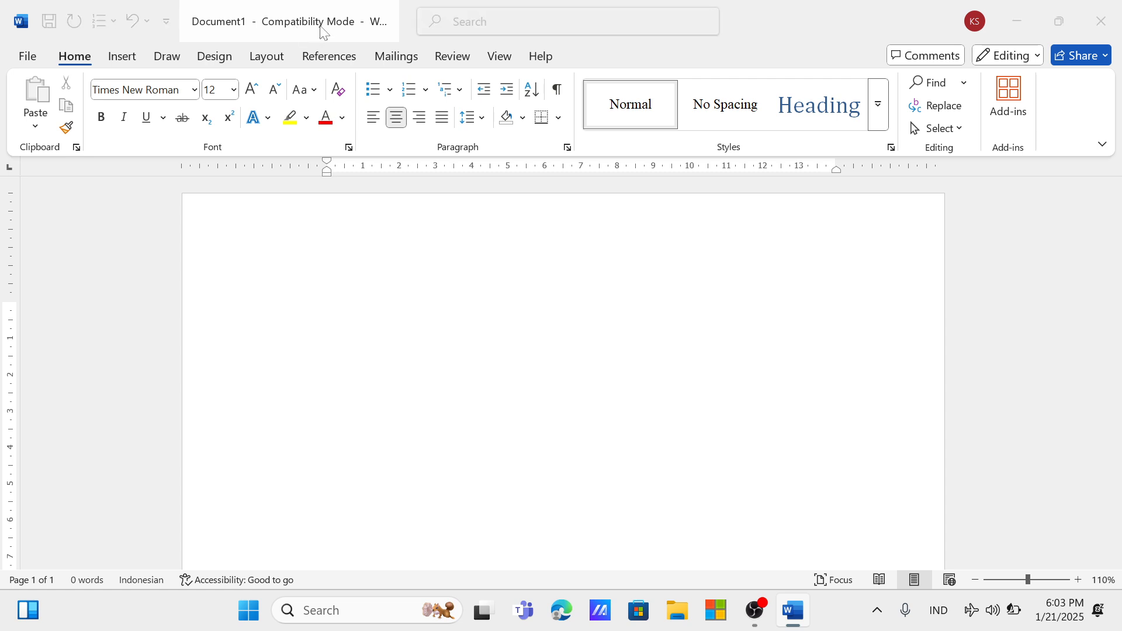
Examine the file types and locations offered for saving the document, leaving it unsaved
key("ctrl+s")
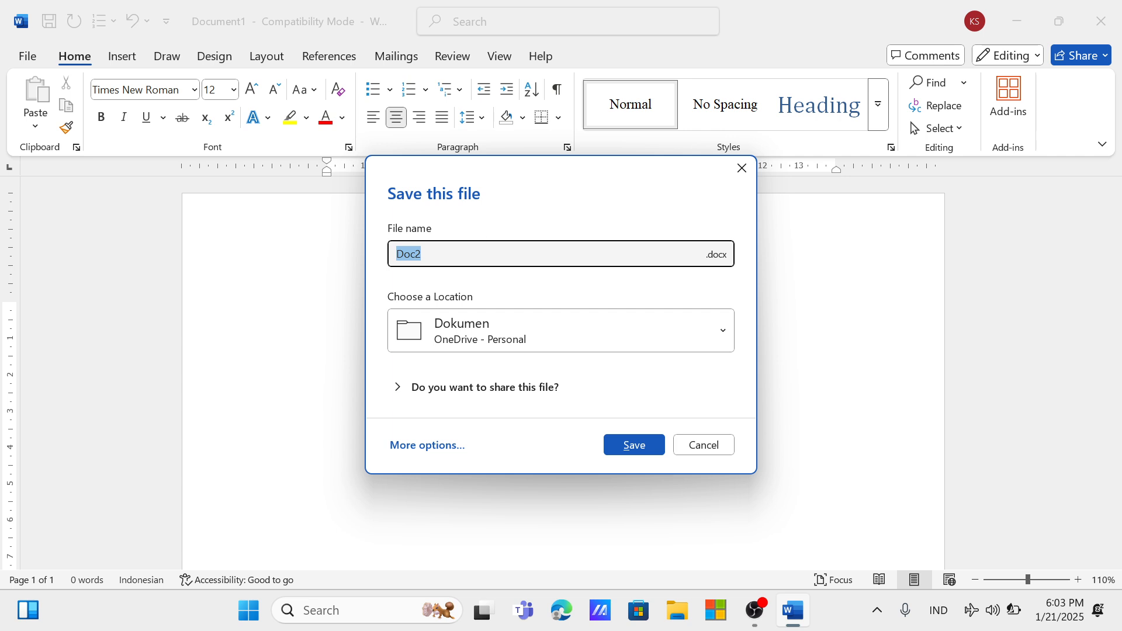
left_click(722, 254)
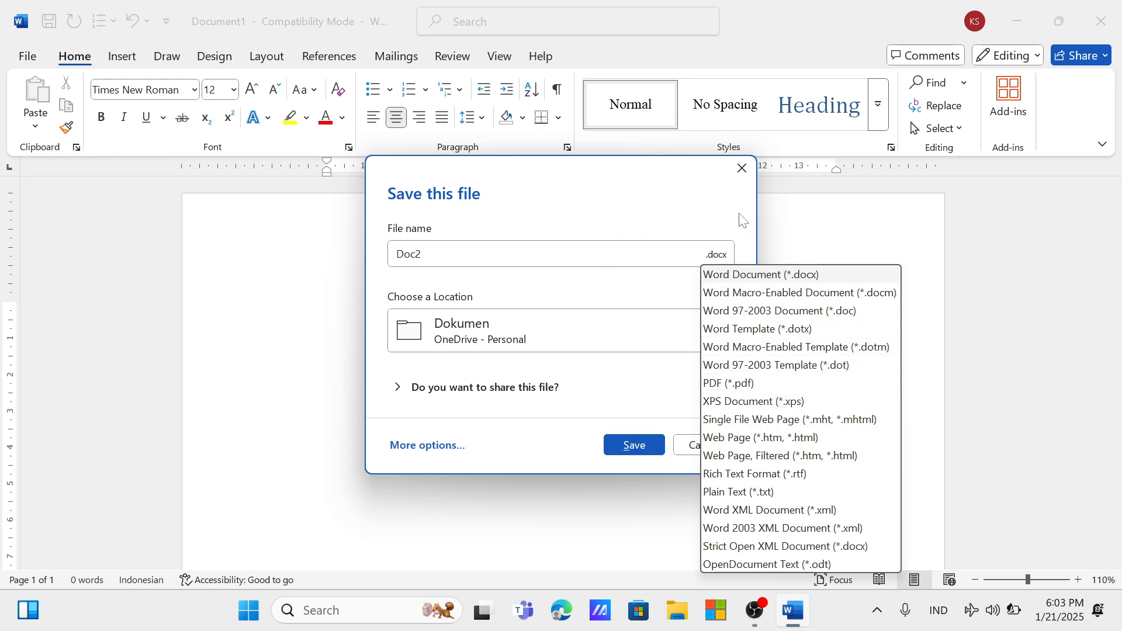
left_click(712, 273)
left_click(716, 330)
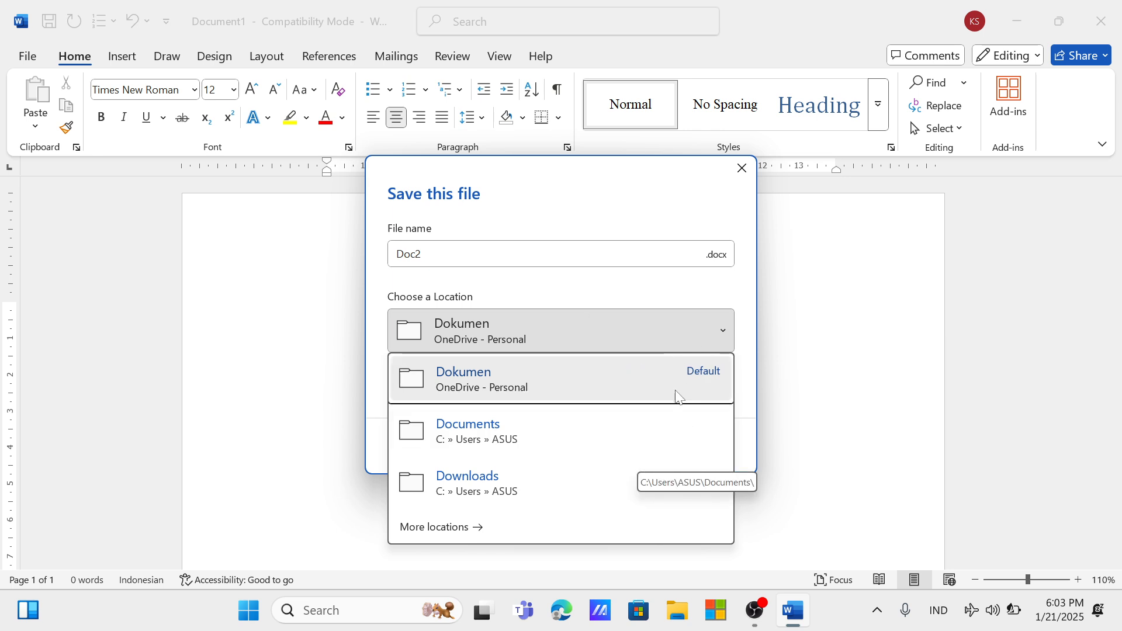
left_click(737, 170)
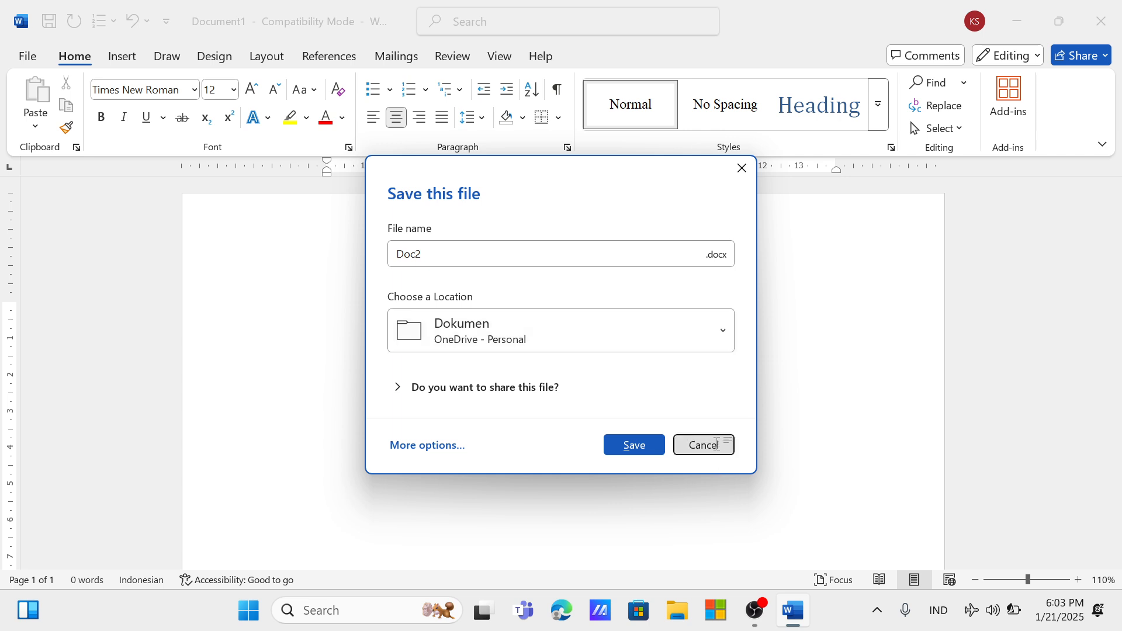
left_click(717, 444)
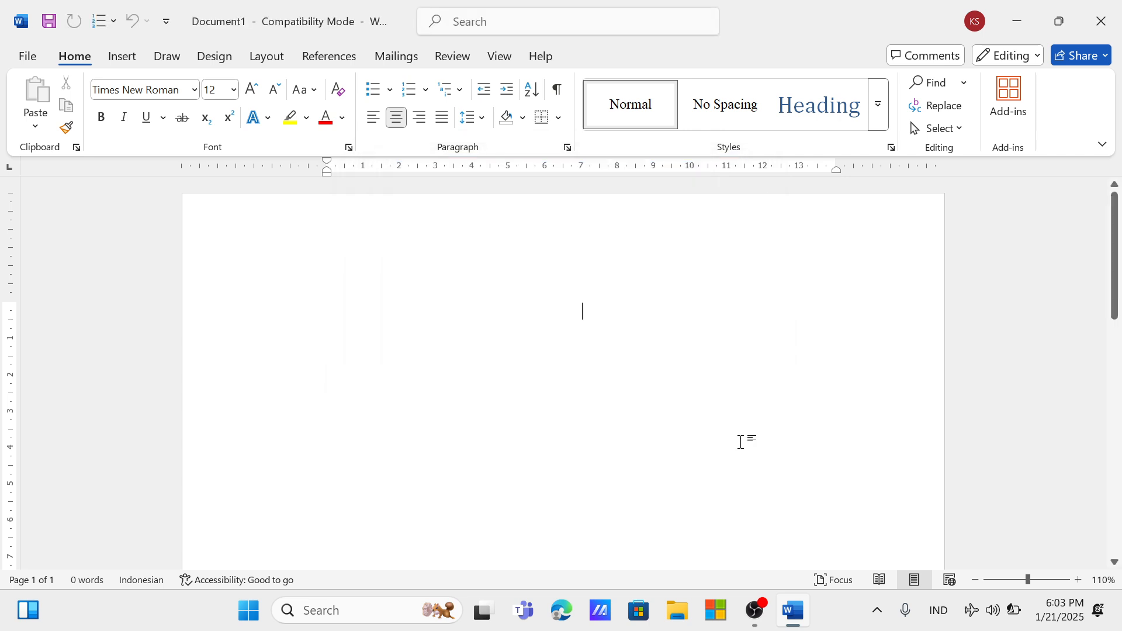
Examine the actions suggested by Word's search box without choosing one
left_click(468, 23)
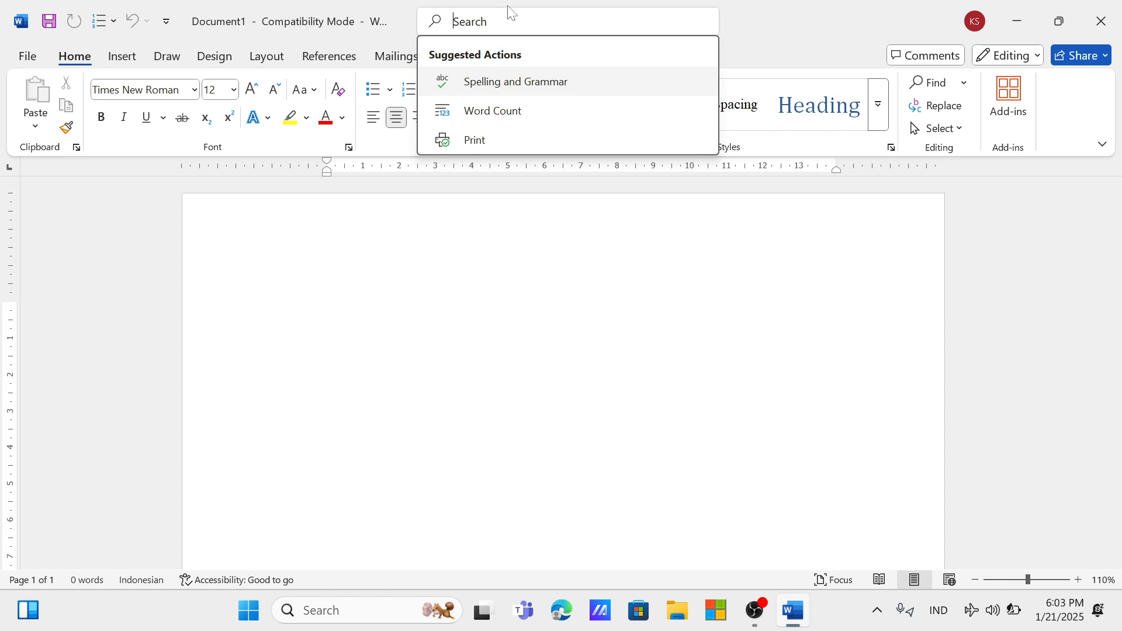
left_click(649, 263)
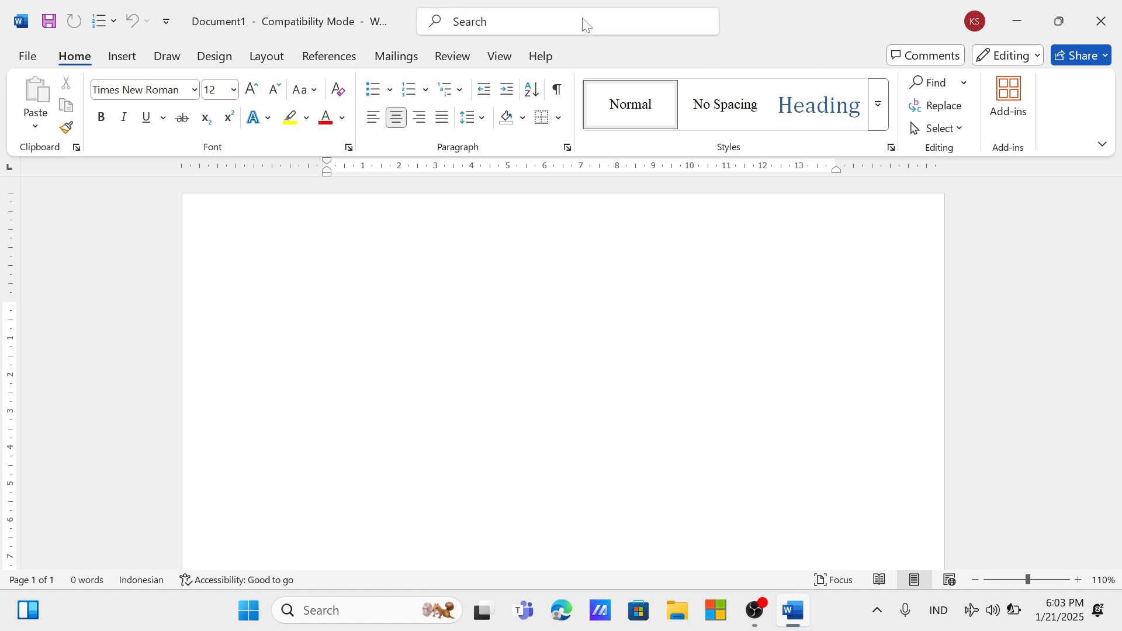
left_click(492, 28)
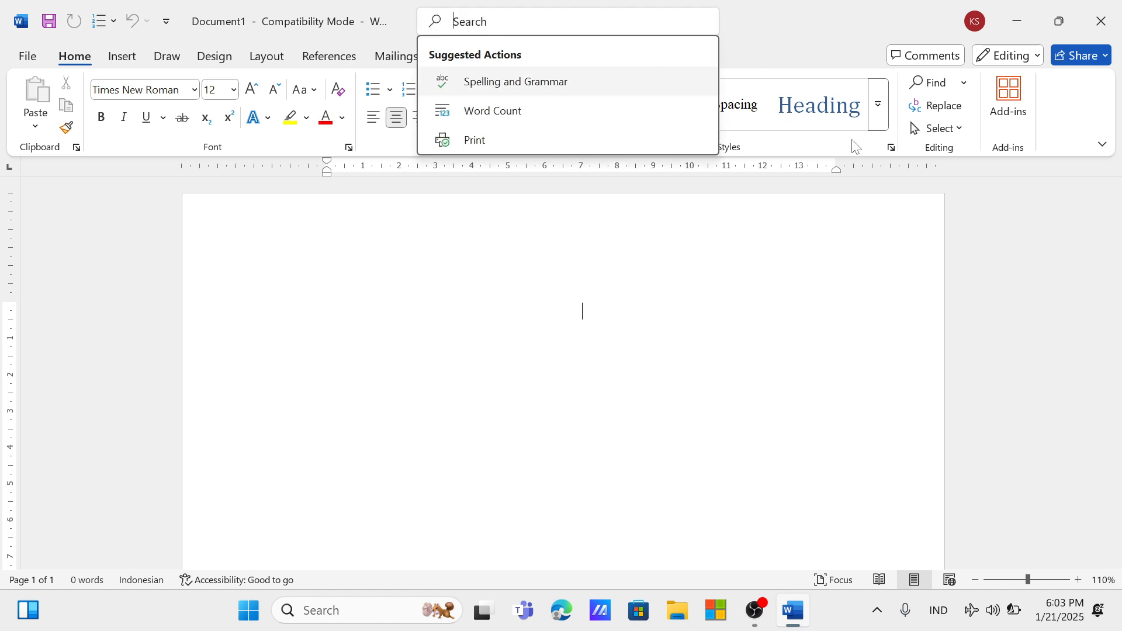
left_click(886, 194)
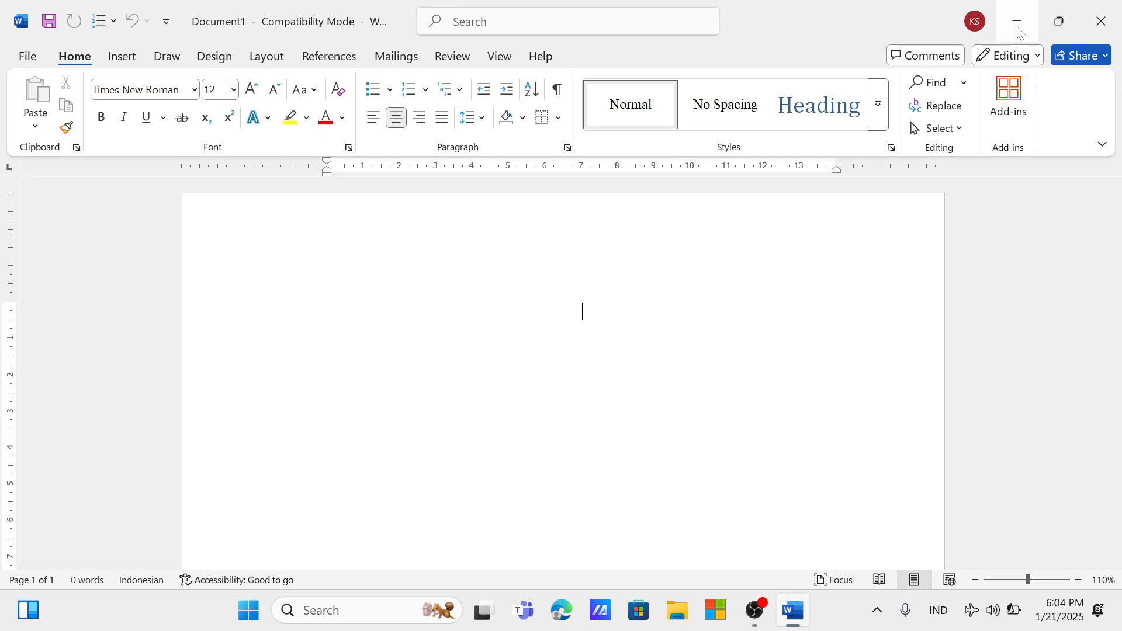
Minimize the document window and bring it back to full size
left_click(1022, 29)
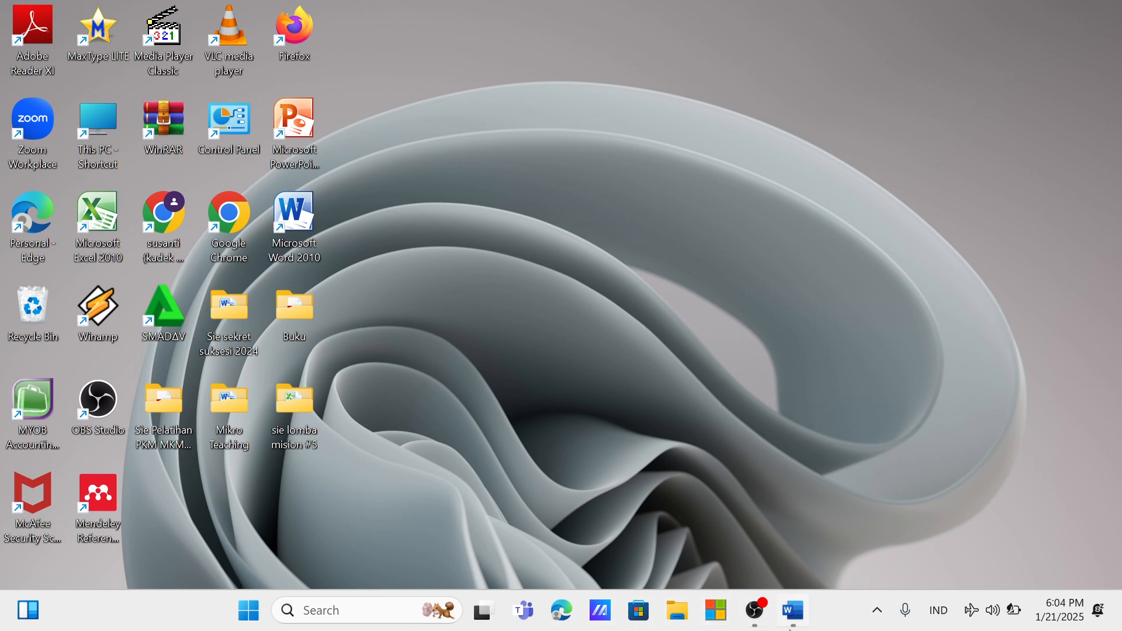
left_click(808, 628)
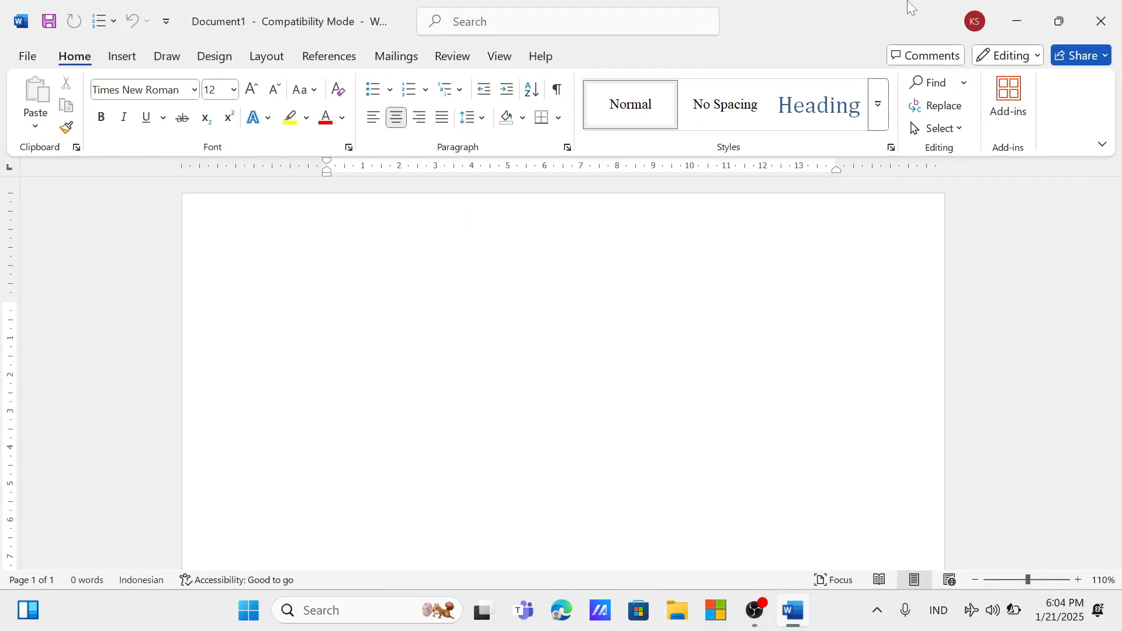
Snap the document window to the left half of the screen, move it to the right half, and maximize it again
mouse_move(1059, 7)
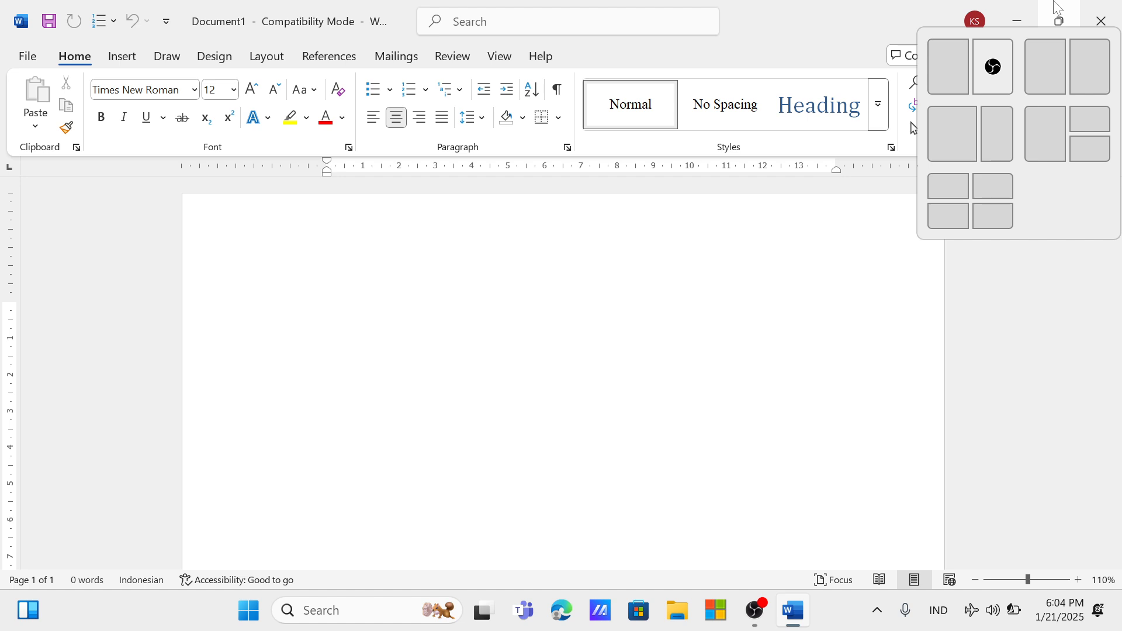
left_click(1055, 76)
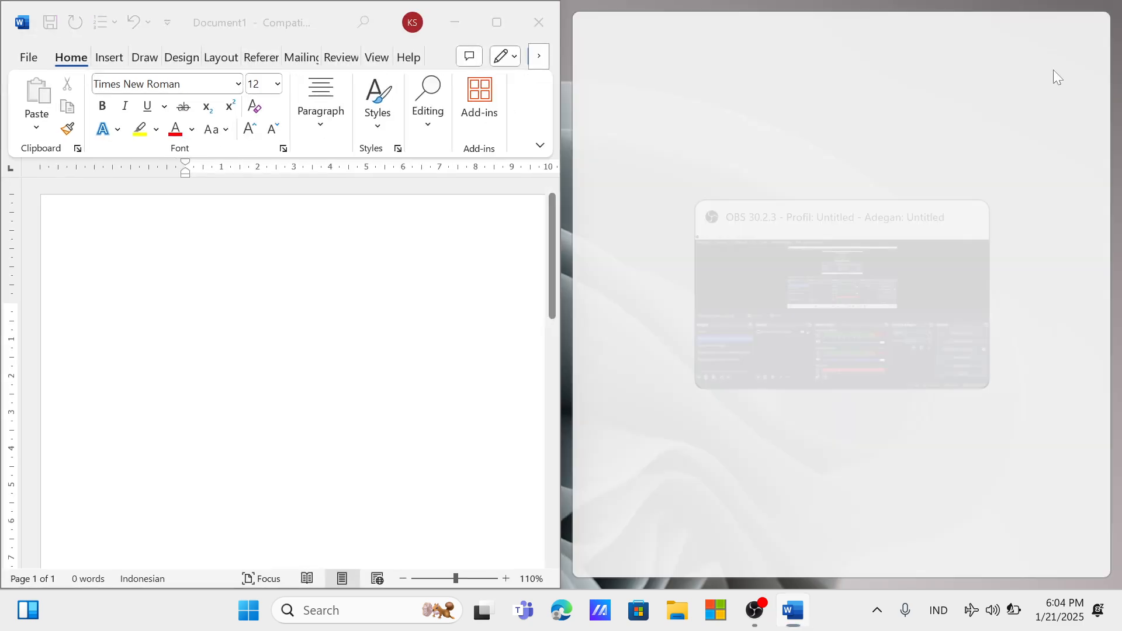
mouse_move(495, 26)
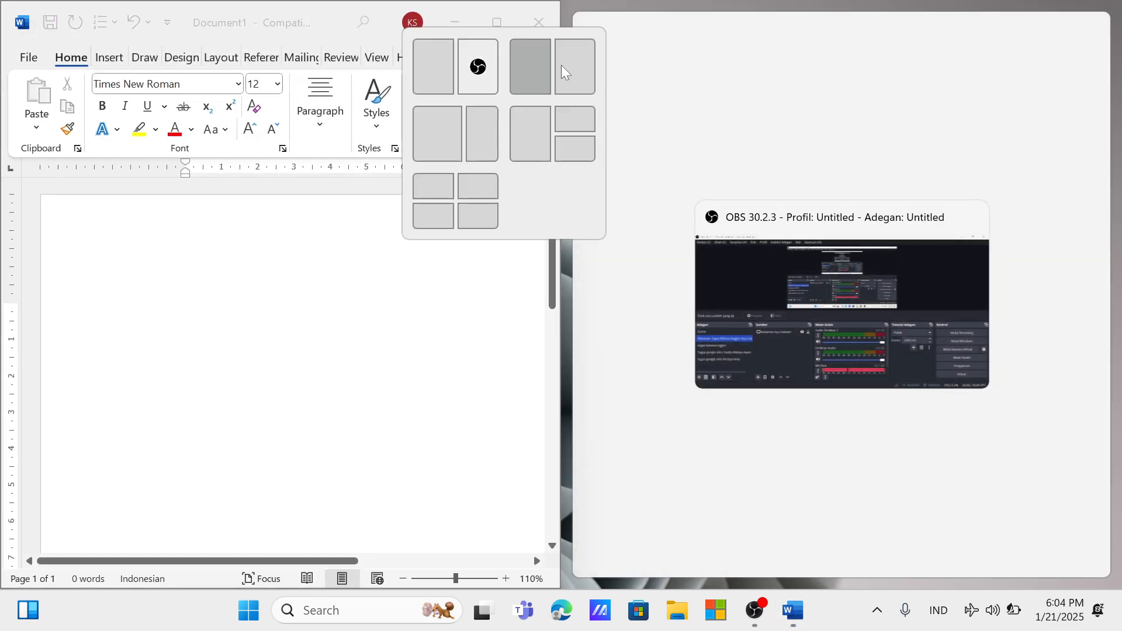
left_click(576, 65)
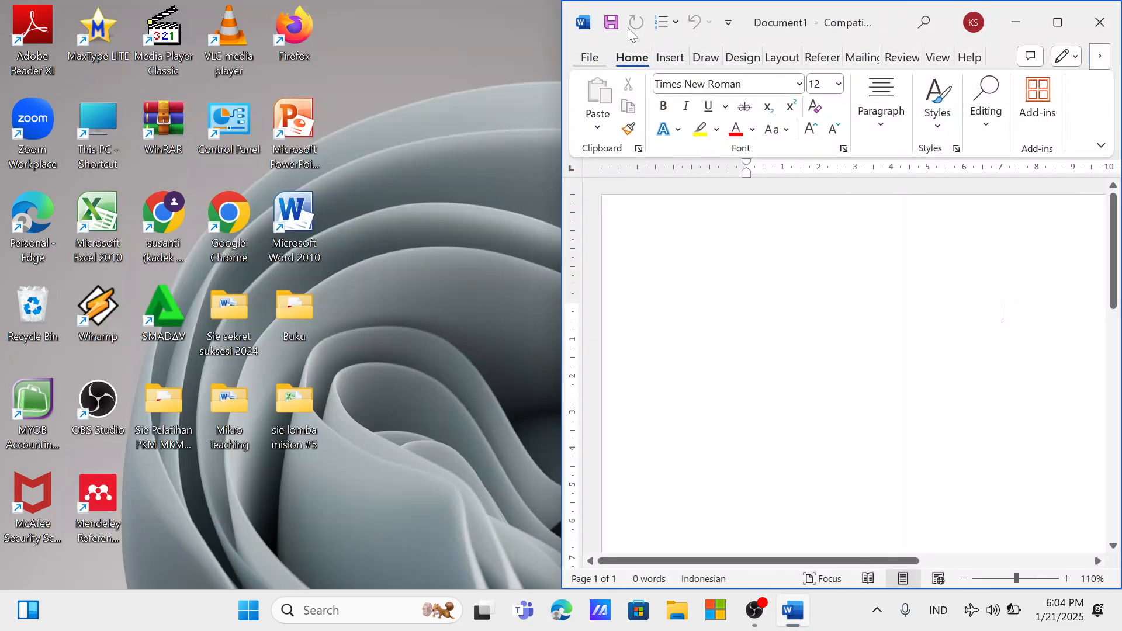
left_click(1057, 22)
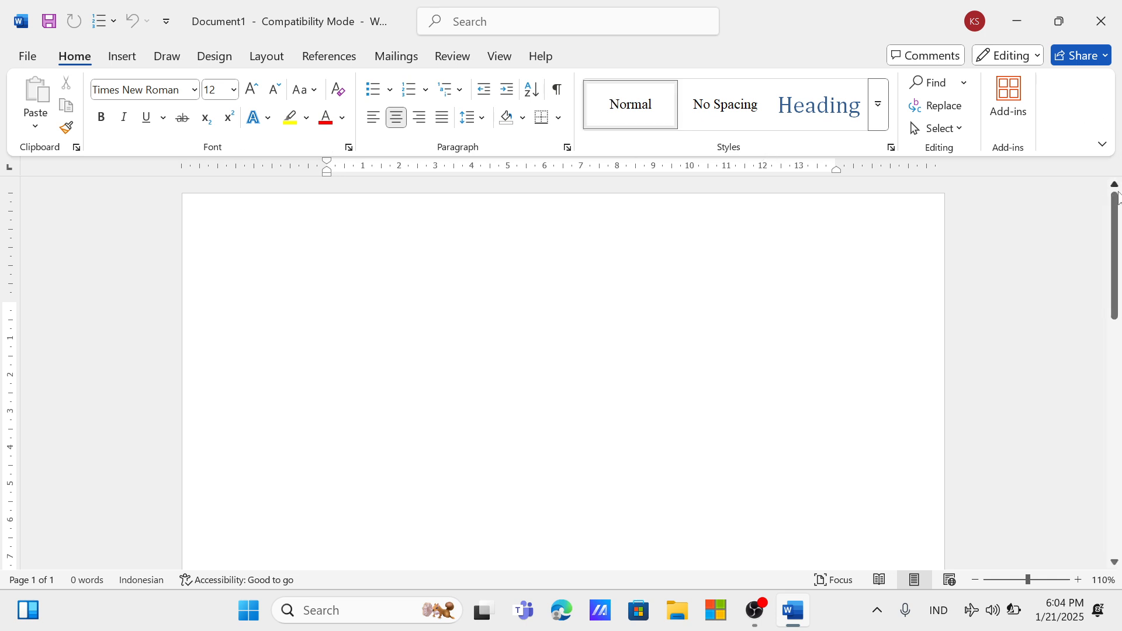
Look over the blank page down to its end and return to its start
left_click_drag(1113, 232, 1111, 510)
scroll(1071, 413, "up", 6)
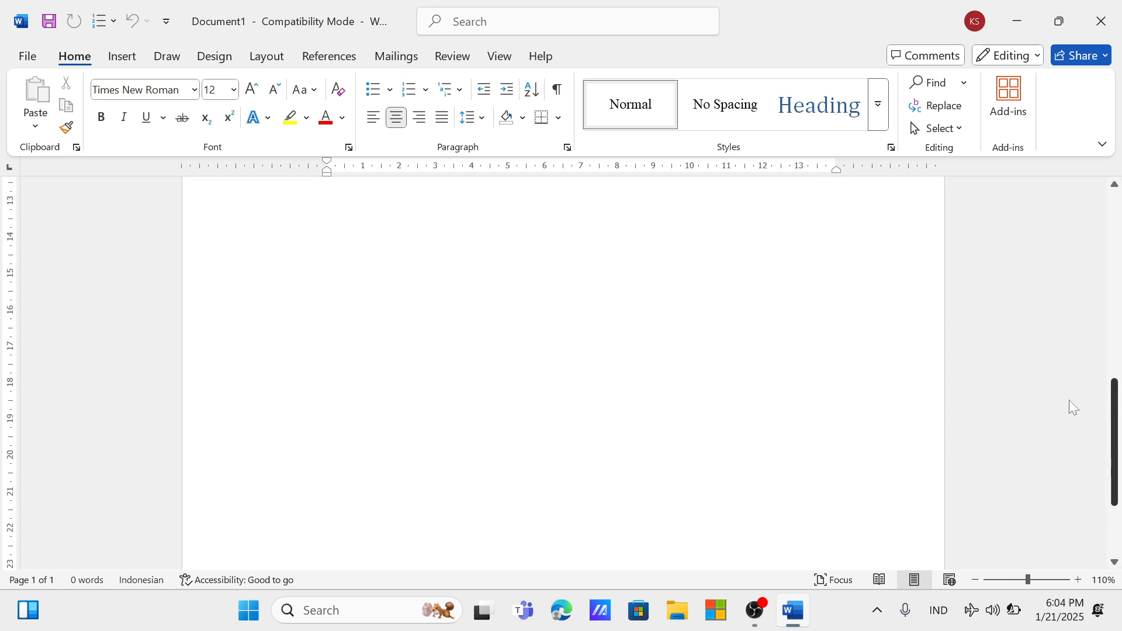
scroll(1044, 348, "up", 4)
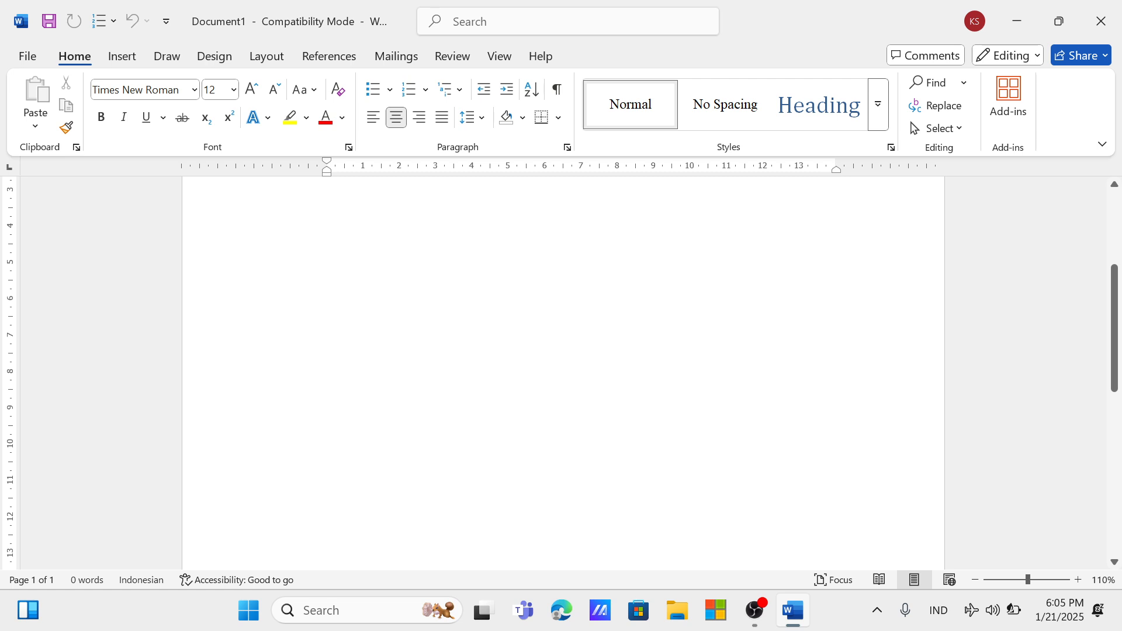
scroll(1052, 212, "down", 2)
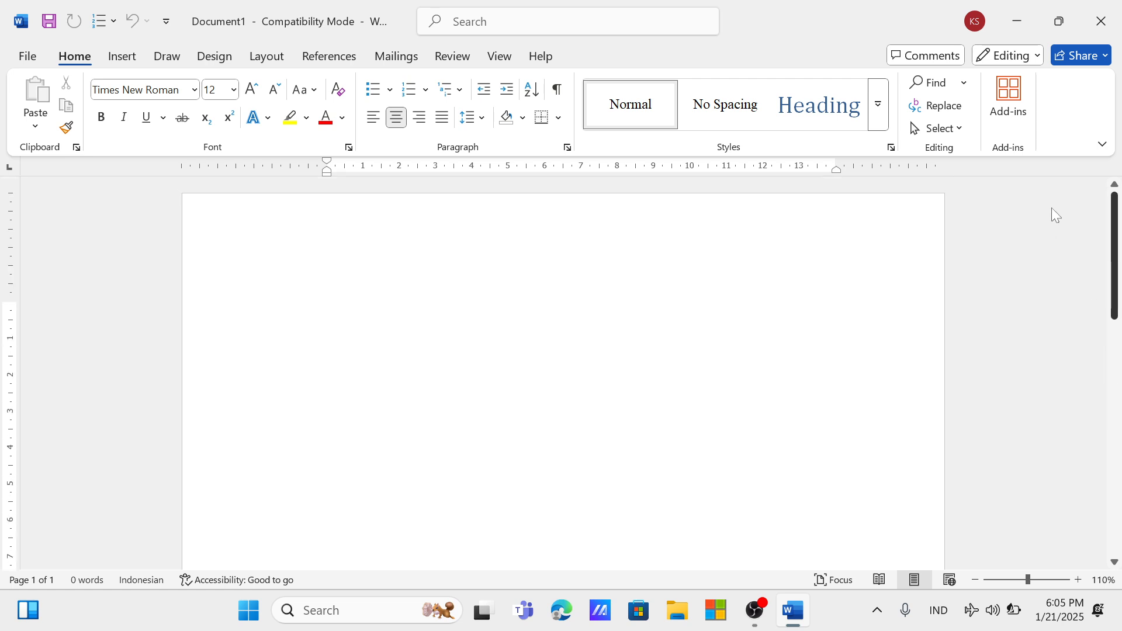
left_click_drag(1069, 368, 1112, 538)
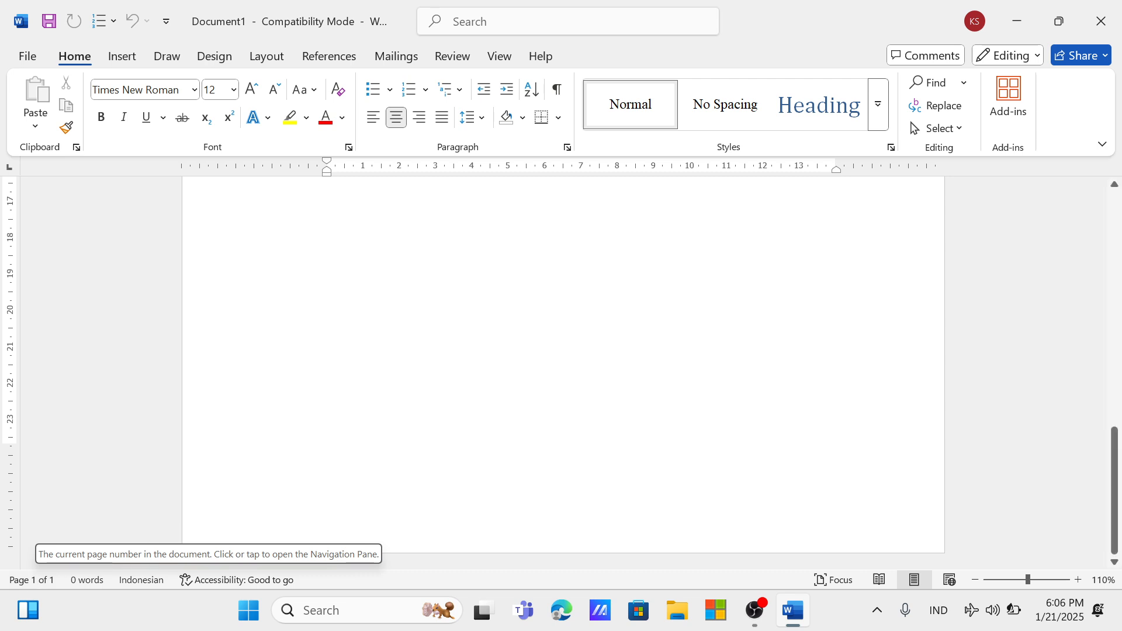
scroll(315, 480, "up", 3)
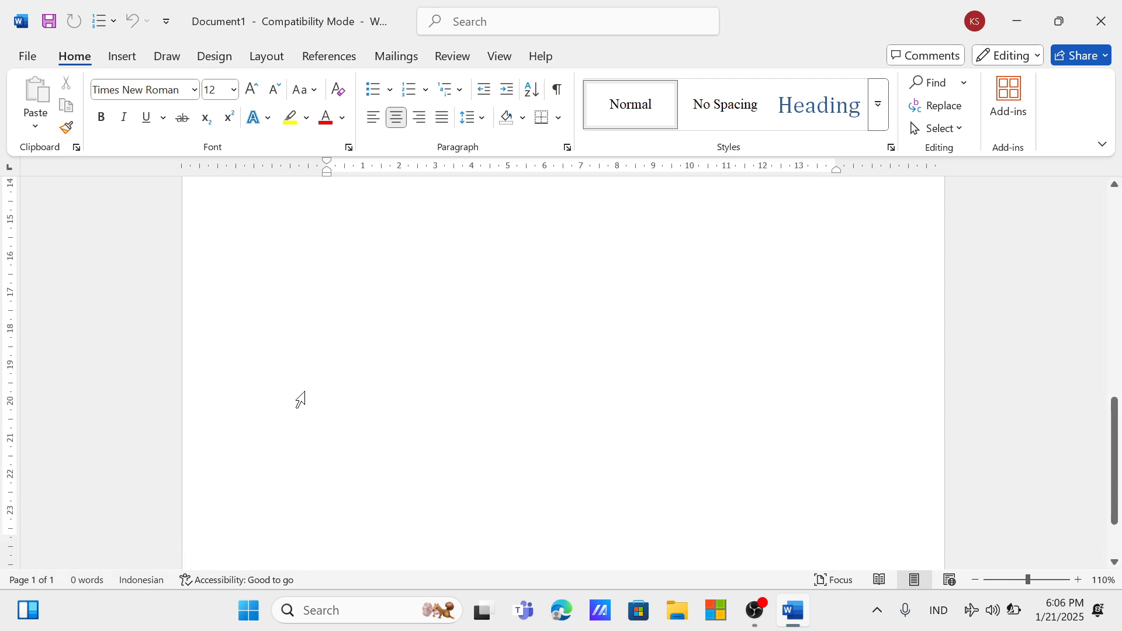
scroll(318, 403, "up", 10)
scroll(583, 296, "up", 5)
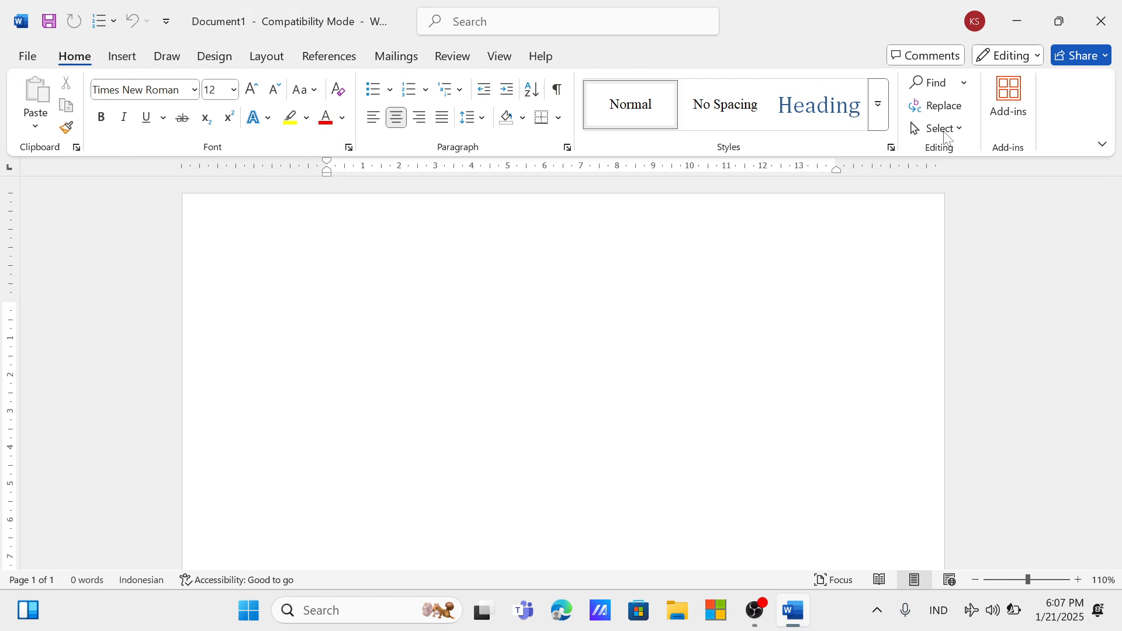
Examine the document's Info page with its properties and its protection and inspection options
left_click(32, 61)
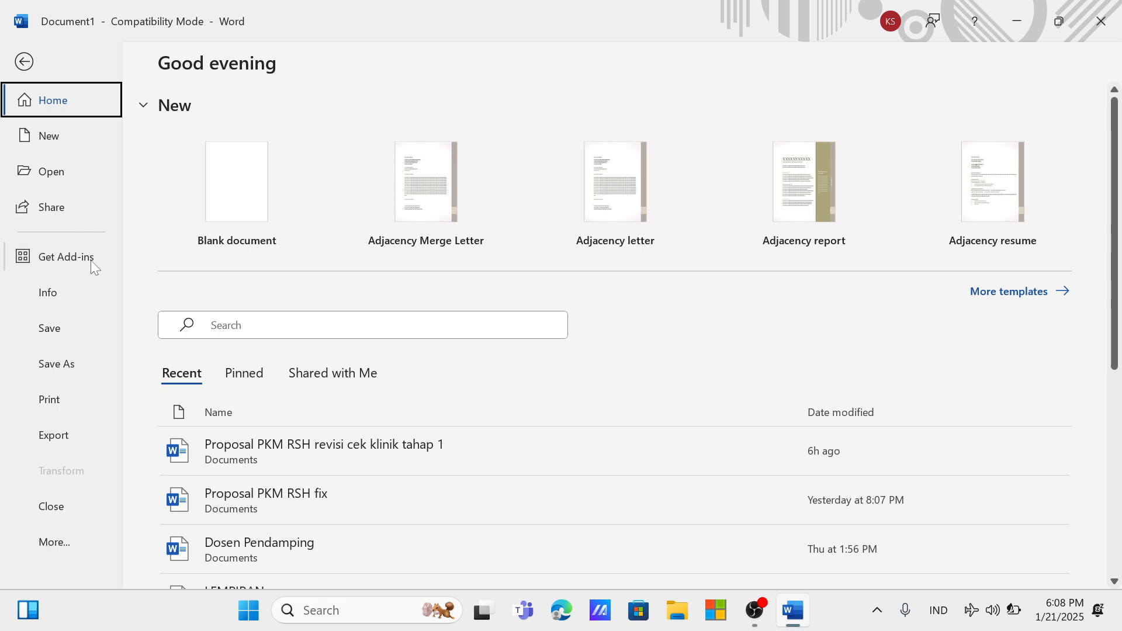
left_click(49, 294)
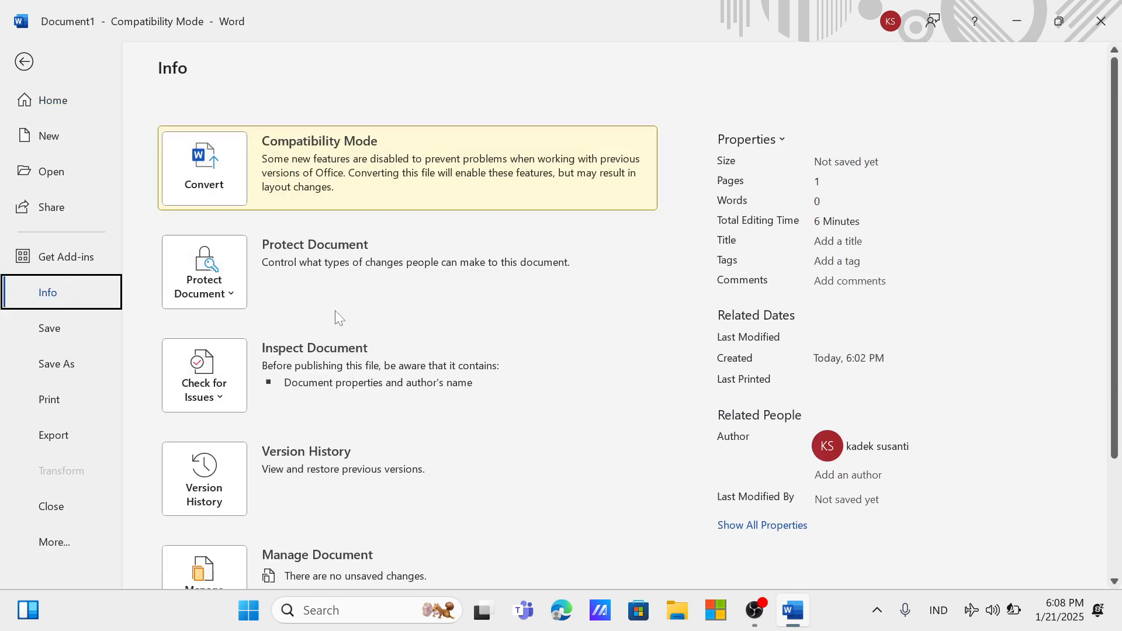
scroll(356, 347, "down", 1)
Examine the locations available for saving the document
left_click(53, 329)
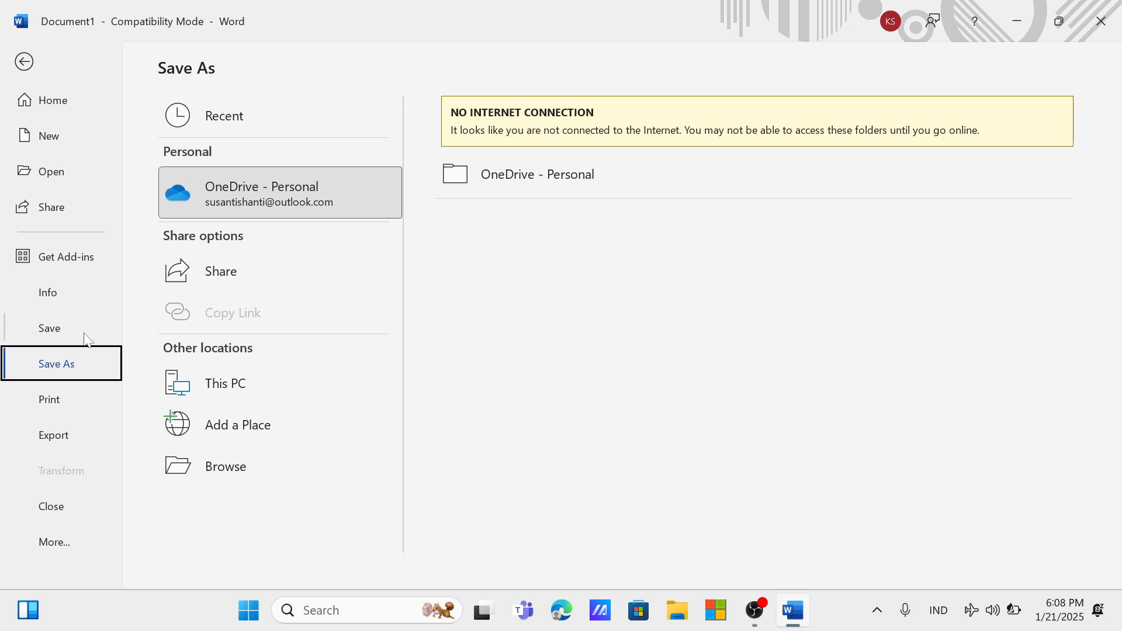
left_click(82, 334)
left_click(80, 371)
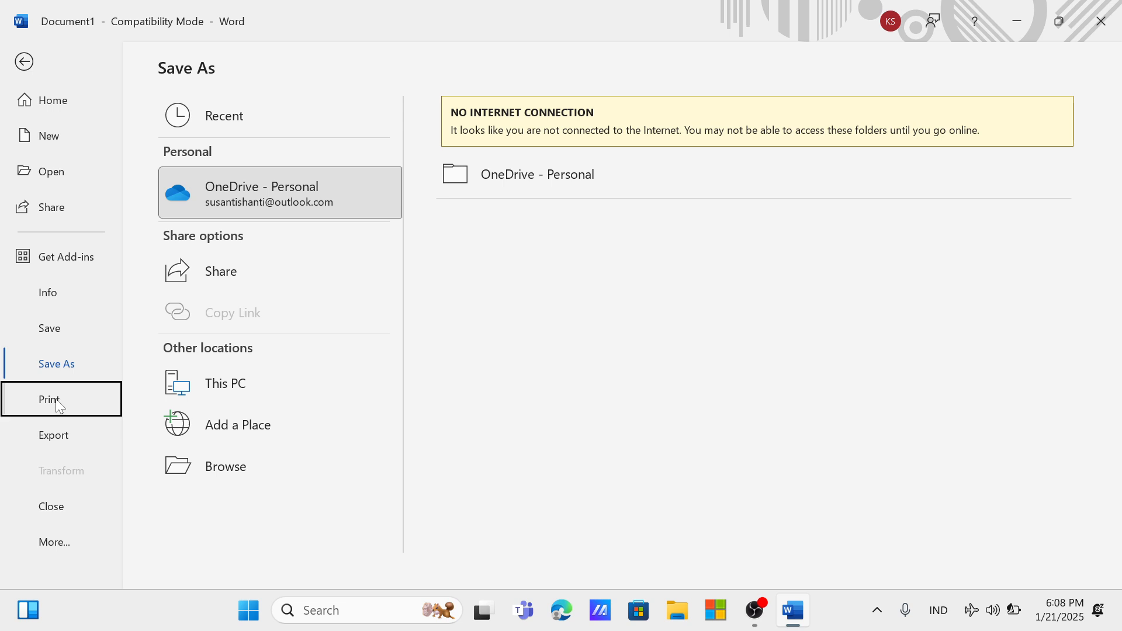
Examine the document's print settings and preview, and the available export formats
left_click(78, 397)
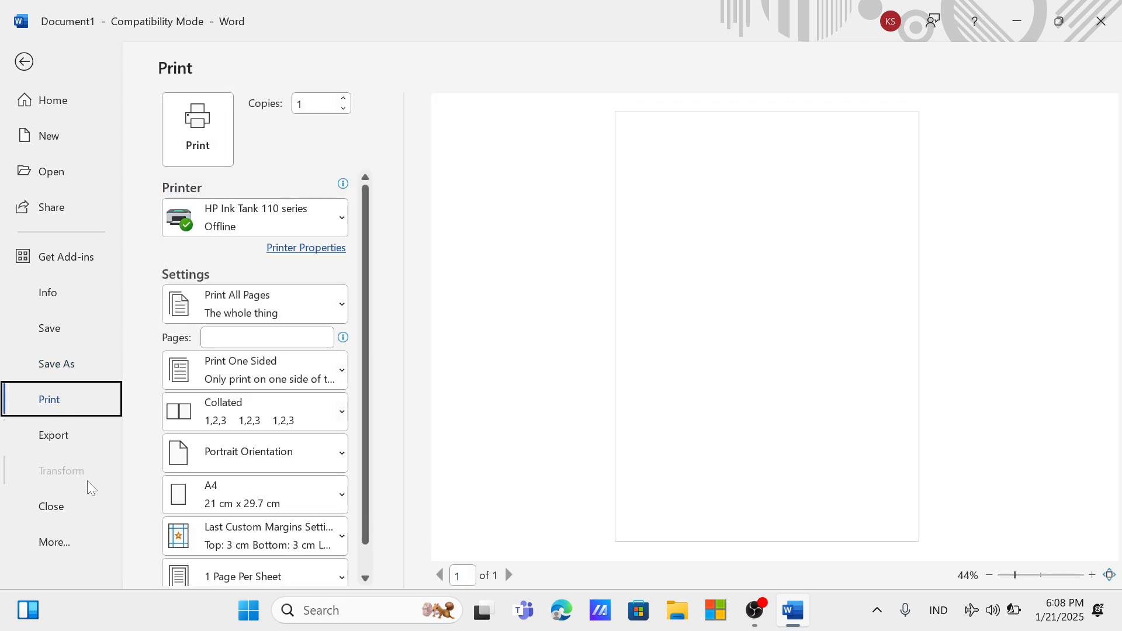
left_click(77, 436)
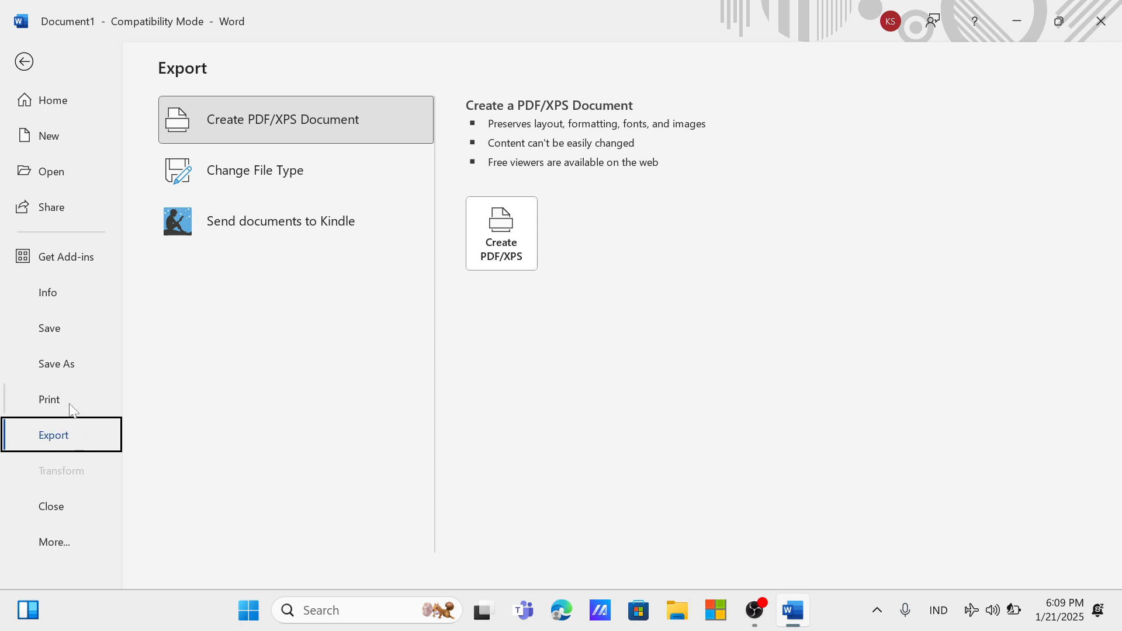
Examine the Office account page with its user and product information
left_click(75, 539)
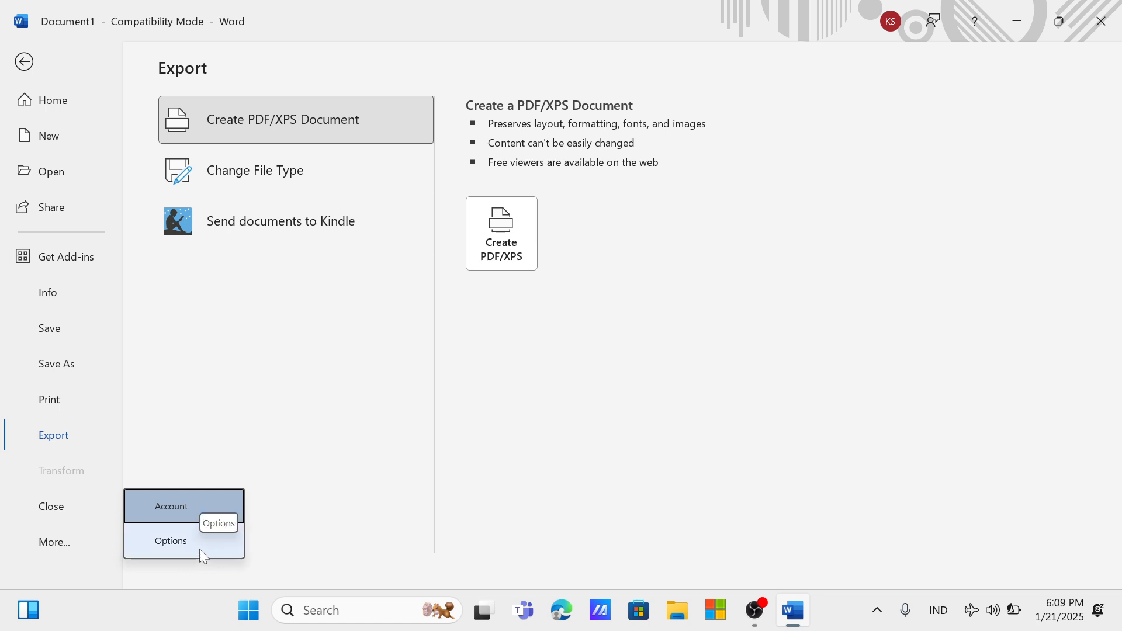
left_click(183, 506)
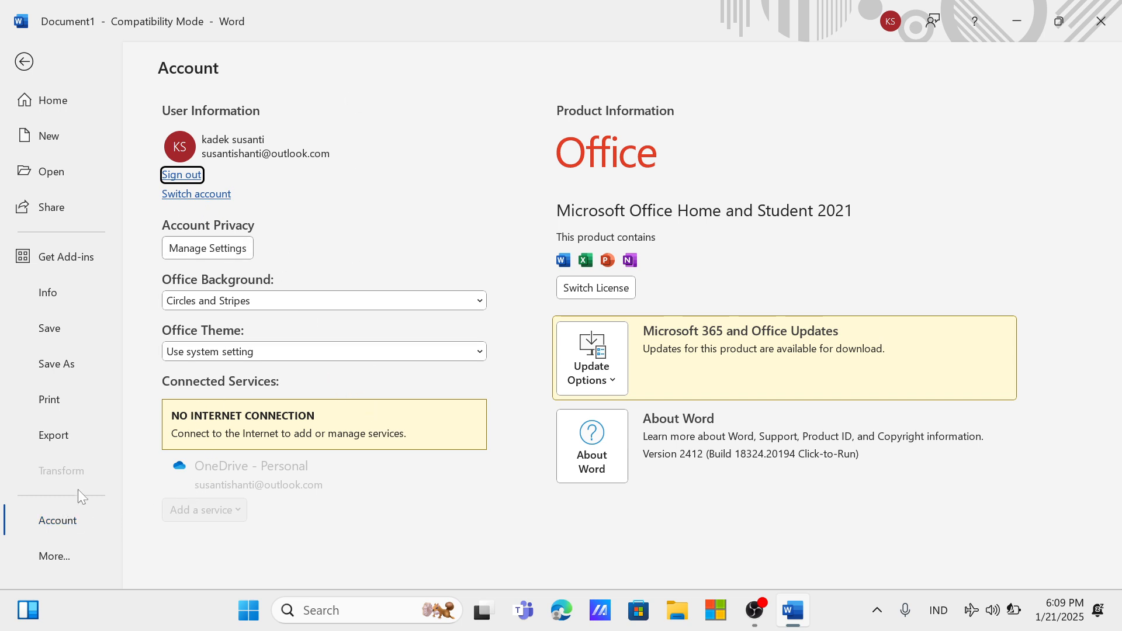
Open Word's options and examine the General, Display, Proofing, Save, Language and Accessibility settings
left_click(55, 561)
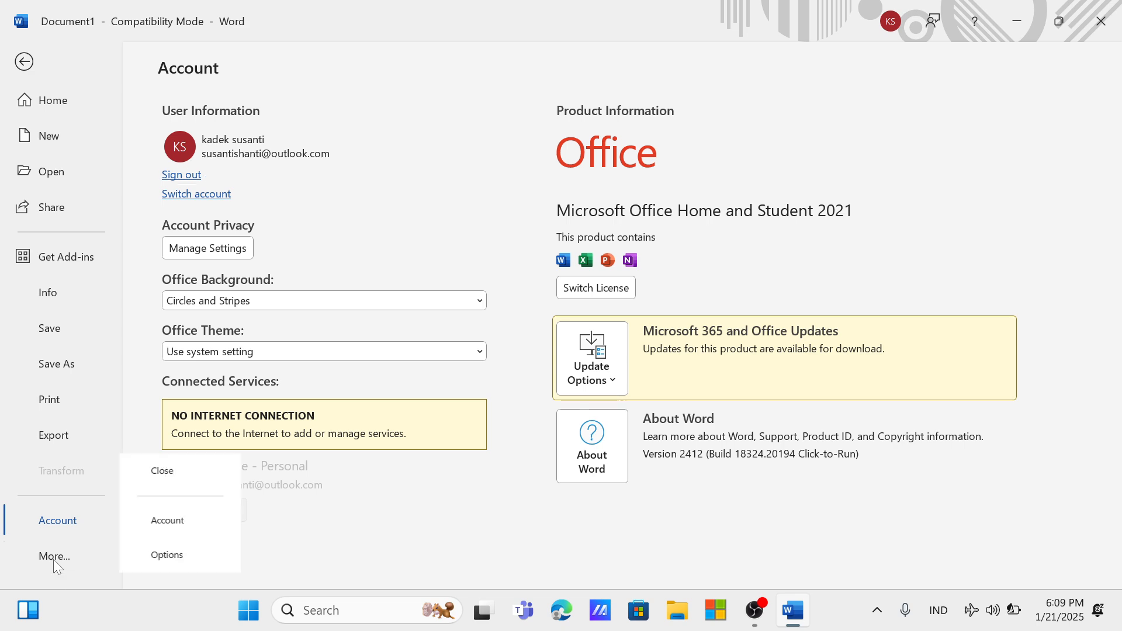
left_click(196, 546)
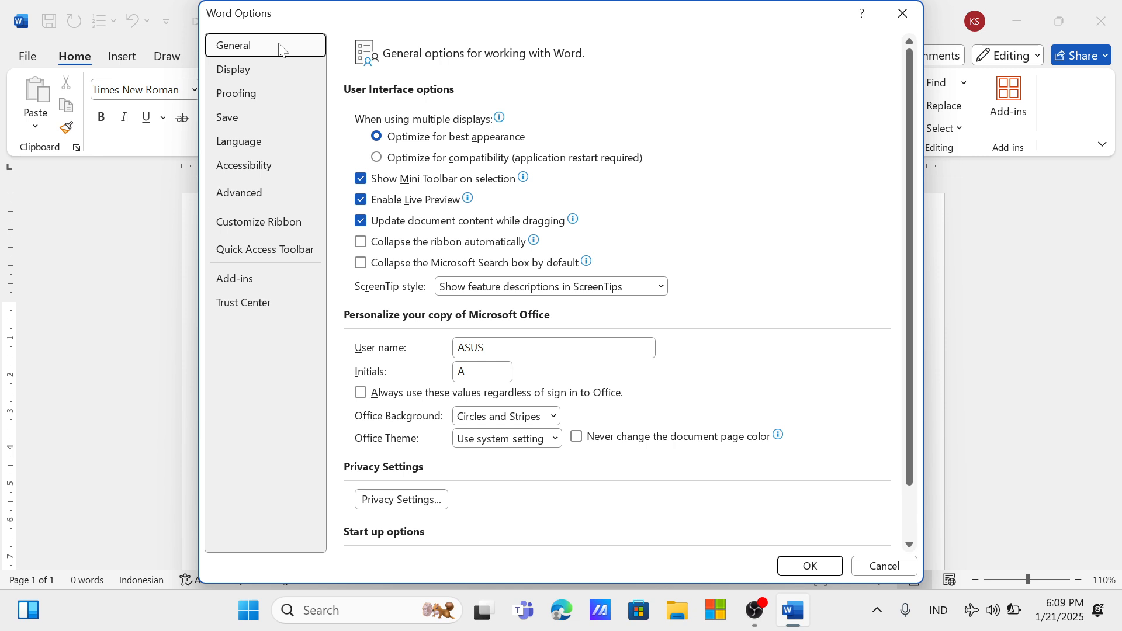
left_click(281, 68)
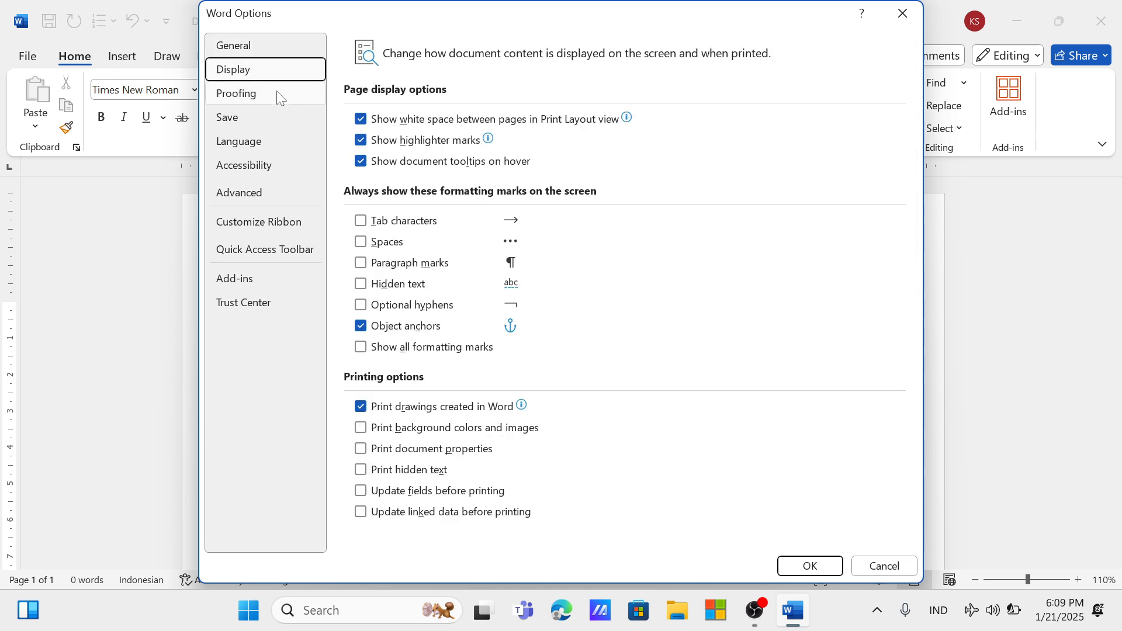
left_click(276, 92)
left_click(275, 117)
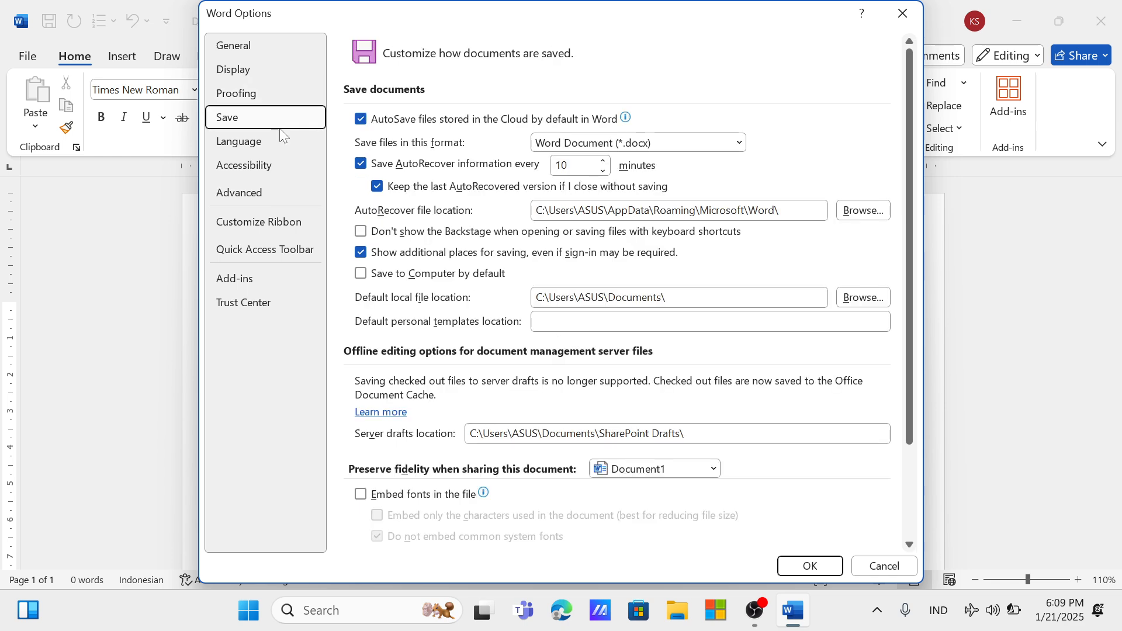
left_click(284, 140)
left_click(287, 170)
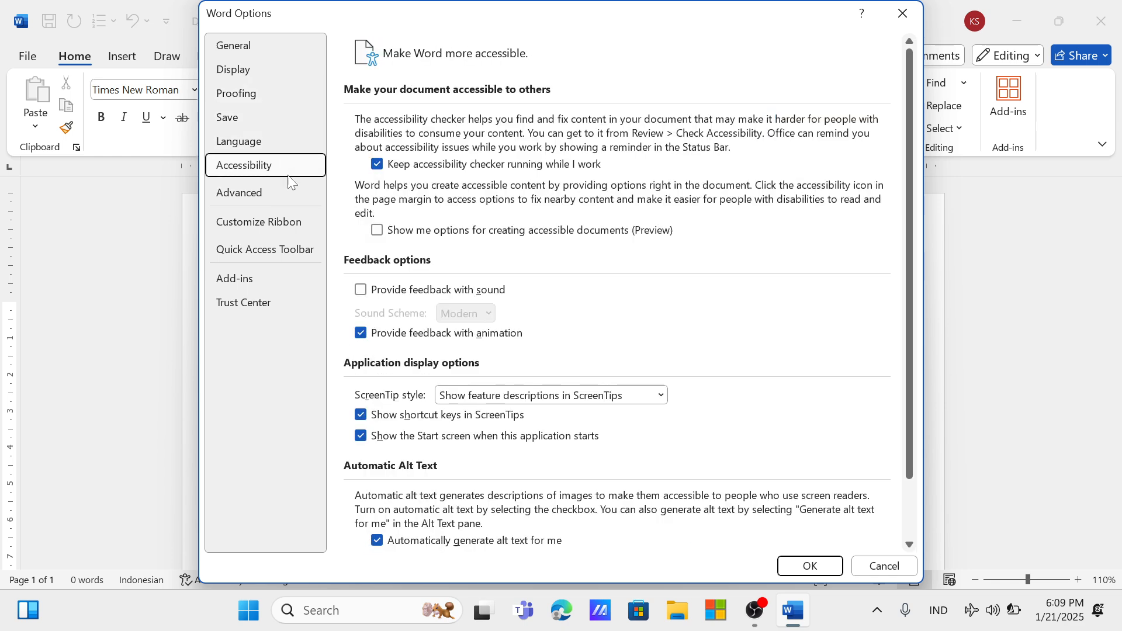
Examine the Advanced, Customize Ribbon, Quick Access Toolbar, Add-ins and Trust Center settings, and leave the options without saving changes
left_click(285, 198)
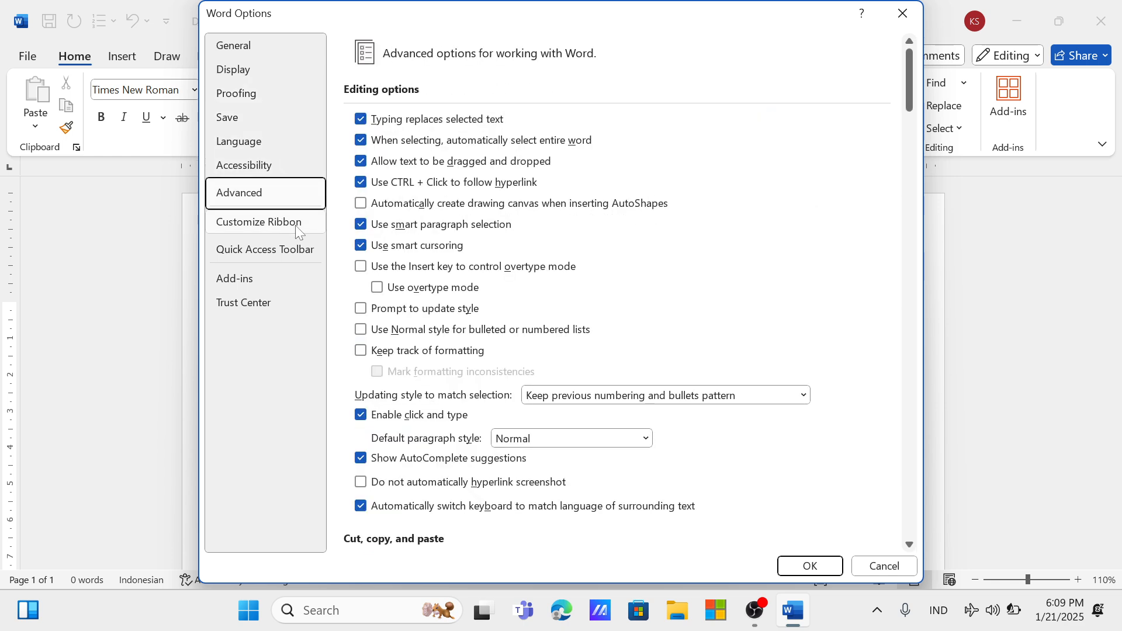
left_click(297, 225)
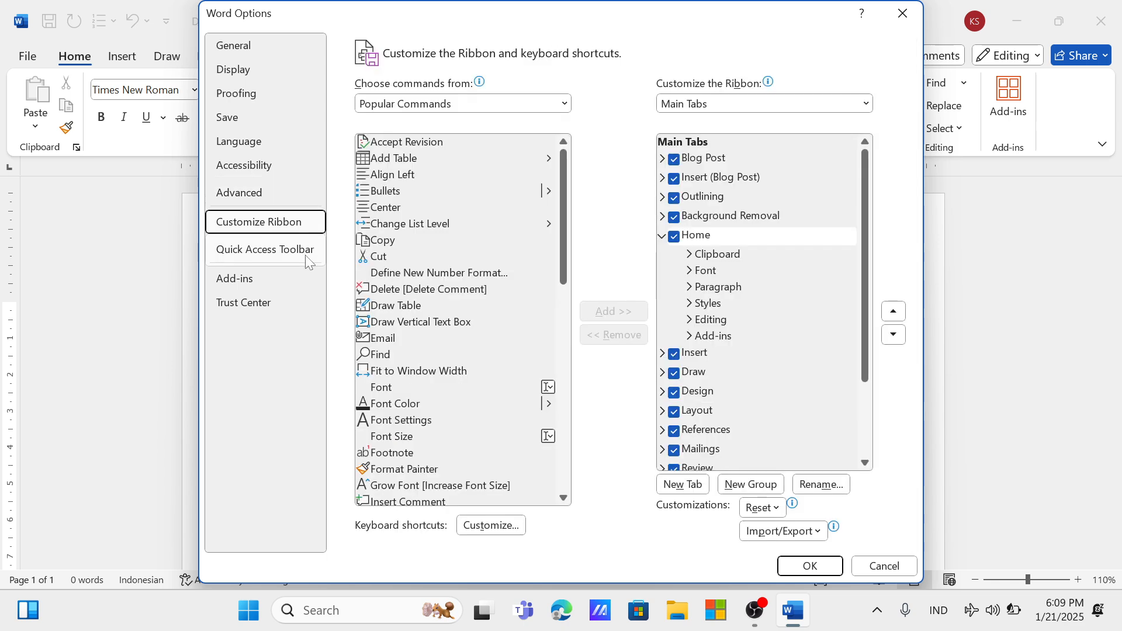
left_click(306, 254)
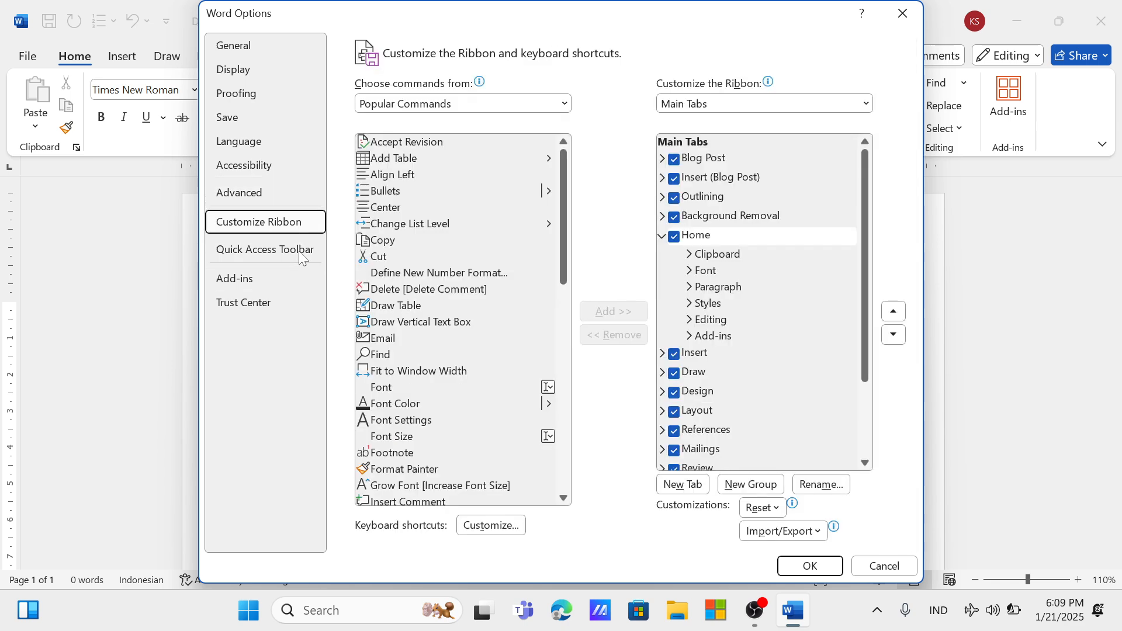
left_click(297, 278)
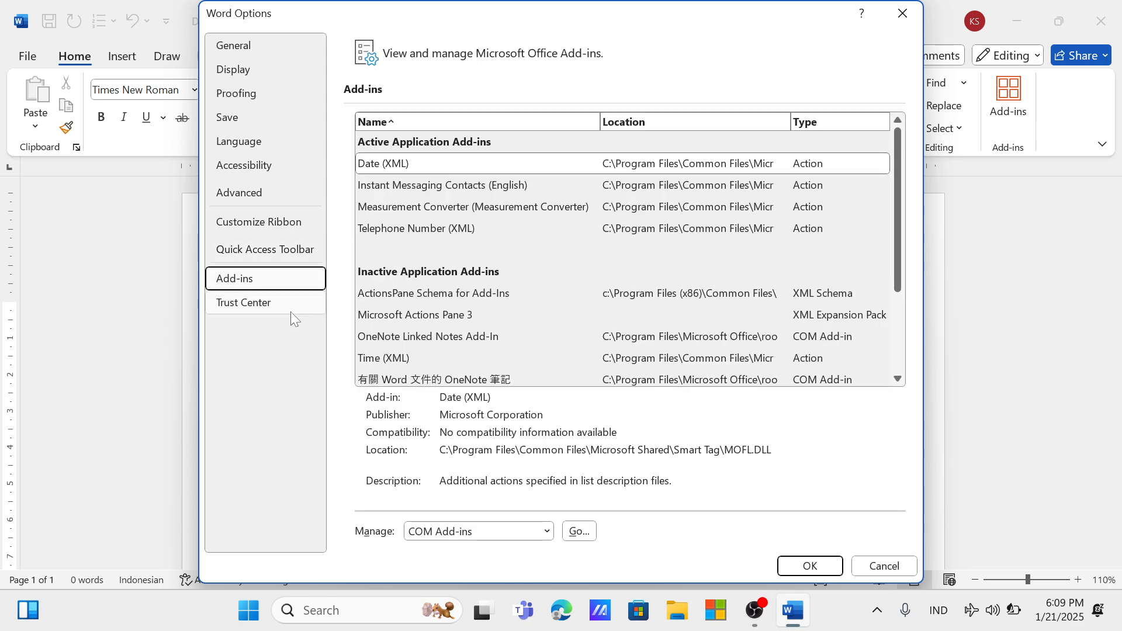
left_click(290, 310)
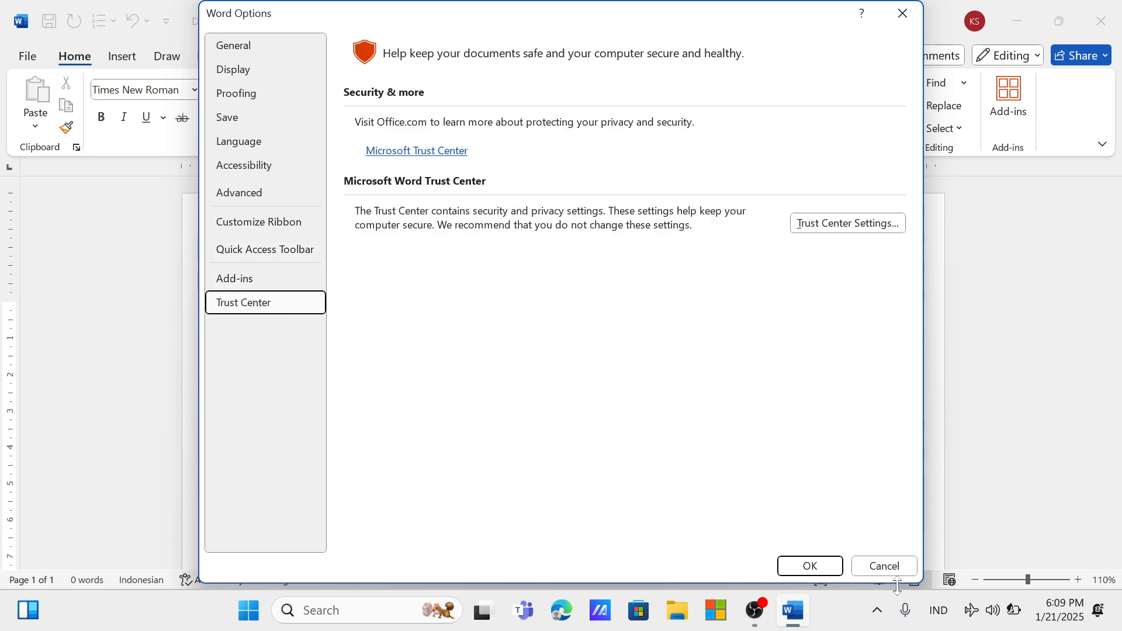
left_click(882, 565)
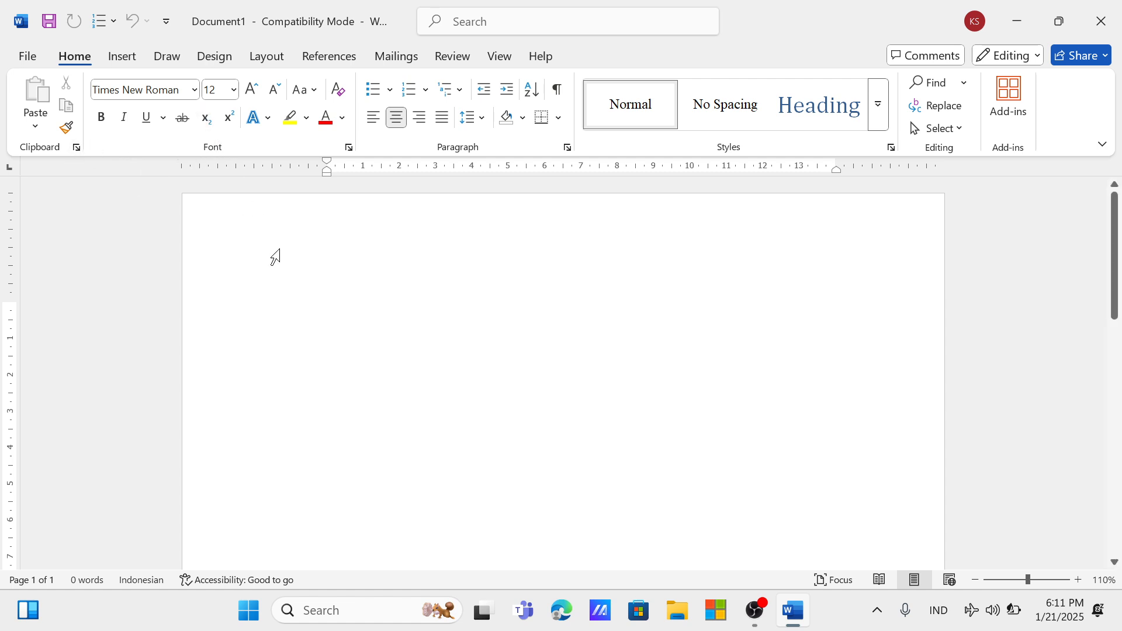
Left-align the empty paragraph on the page and view the available fonts
left_click(373, 117)
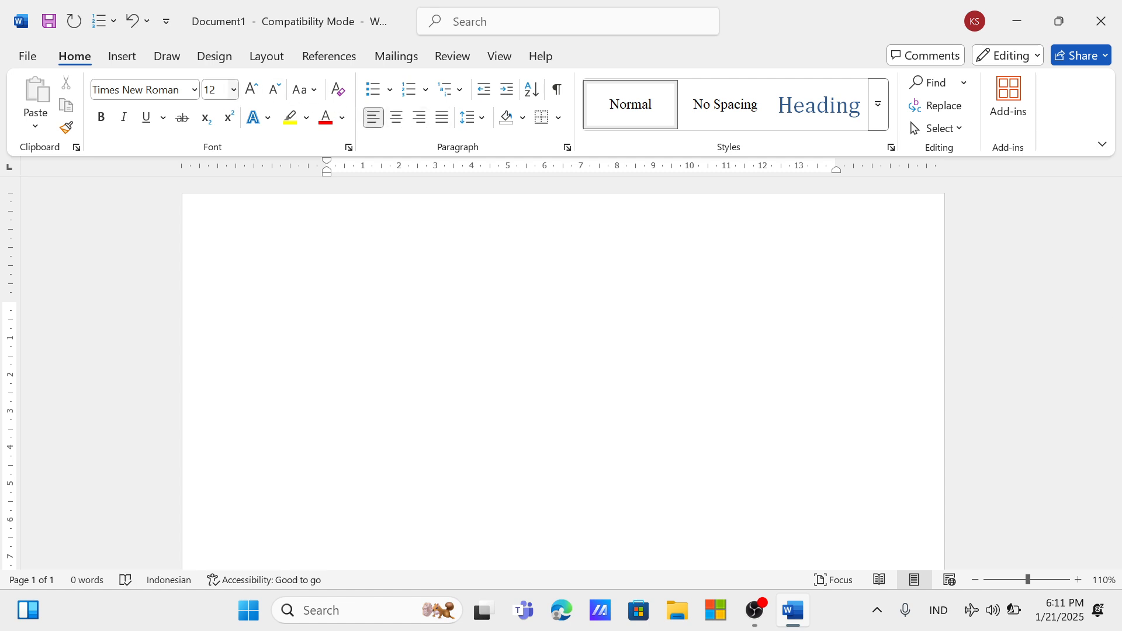
left_click(196, 92)
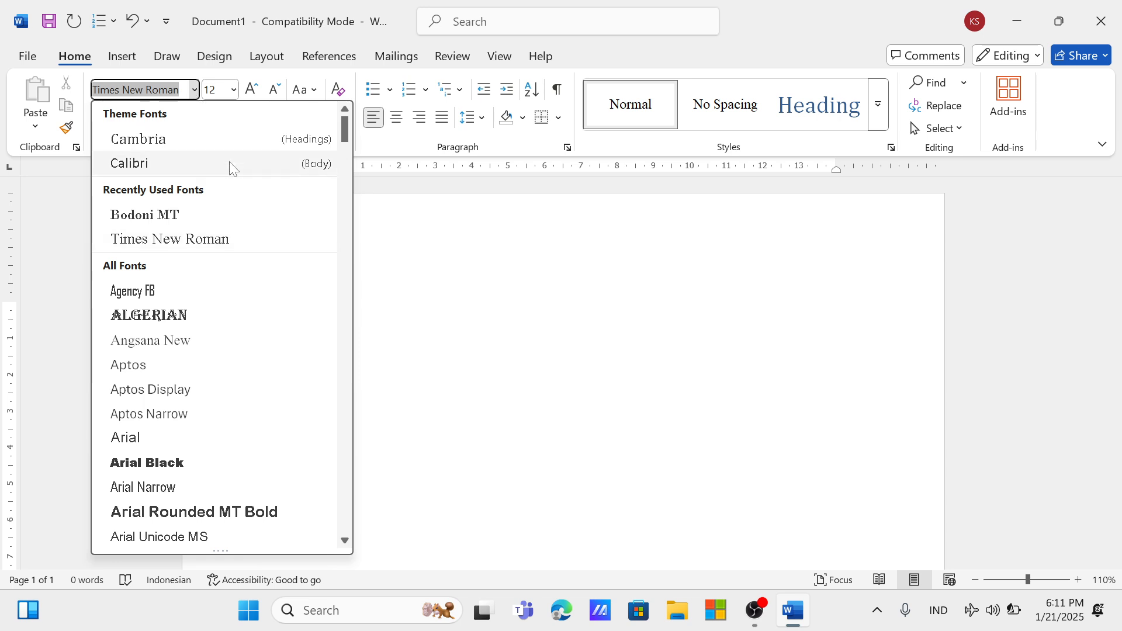
left_click(403, 263)
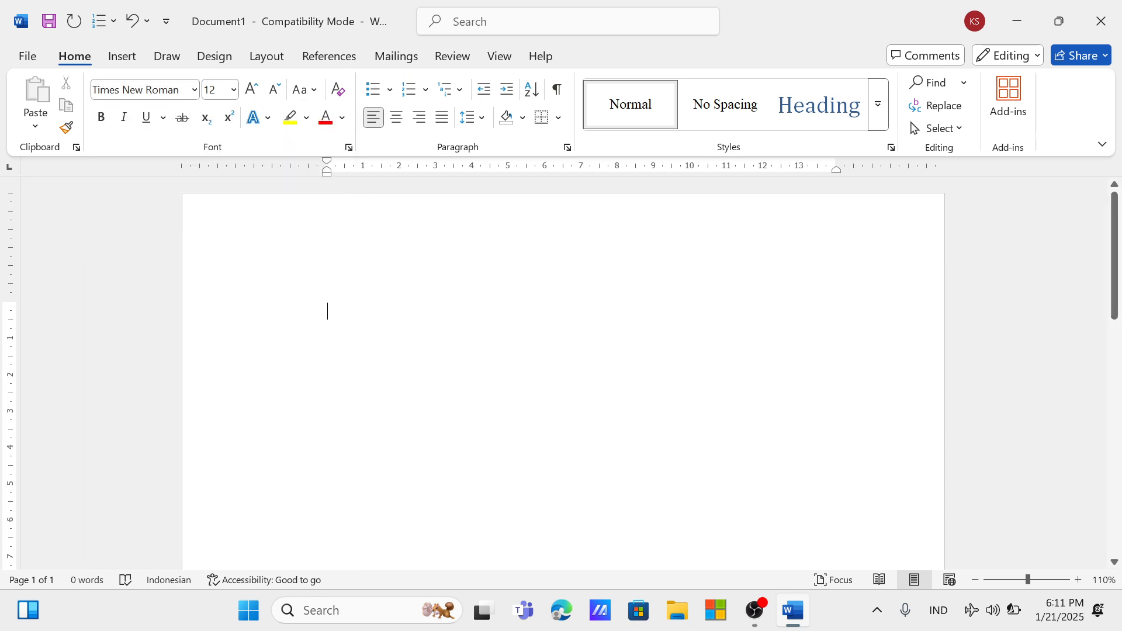
Write "Microsoft Word" as the first line of the document
key("XF86MonBrightnessUp")
type("microfon")
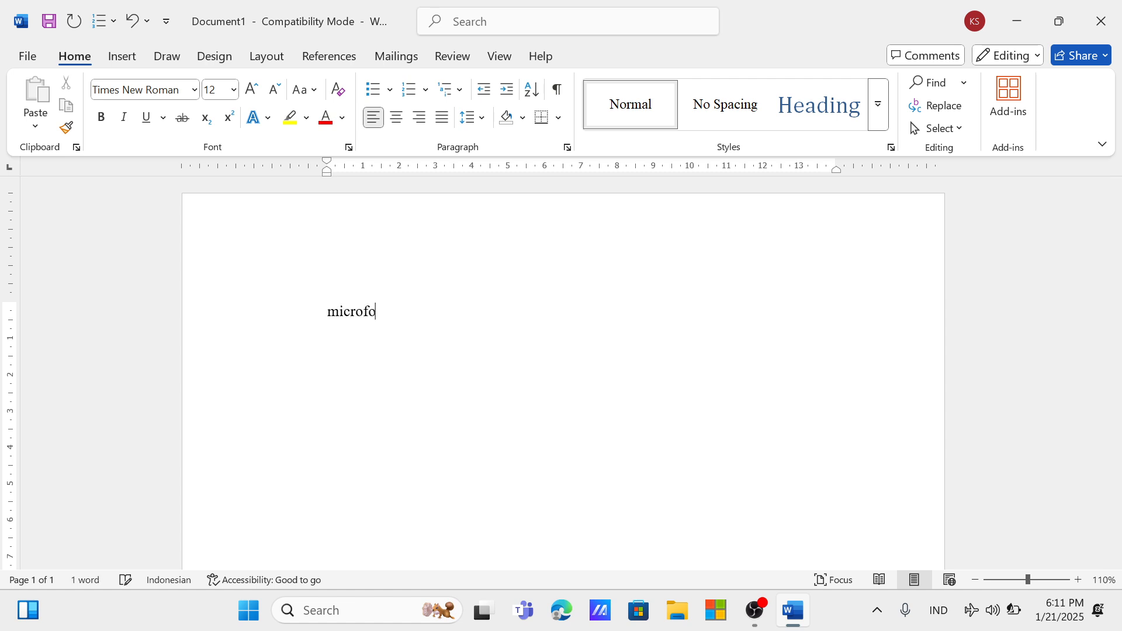
key("BackSpace")
key("BackSpace")
key("BackSpace")
type("sof")
type("t ")
type("q")
key("BackSpace")
type("Word")
key("BackSpace")
type("d")
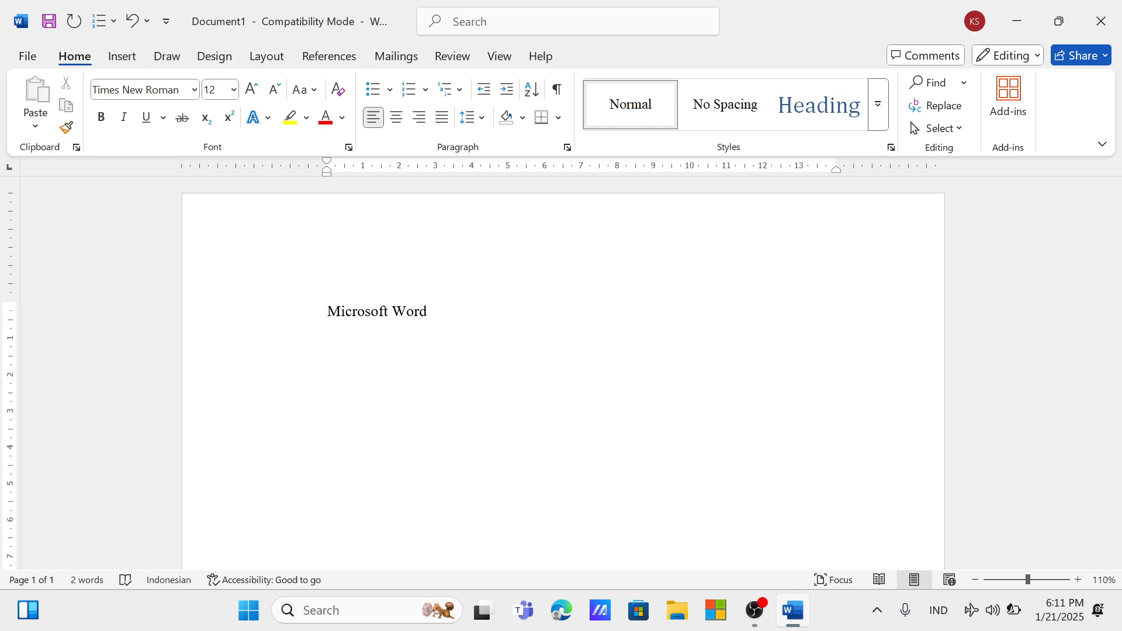
Browse the available fonts for the "Microsoft Word" line and set its font to Calibri (Body)
left_click_drag(464, 309, 200, 305)
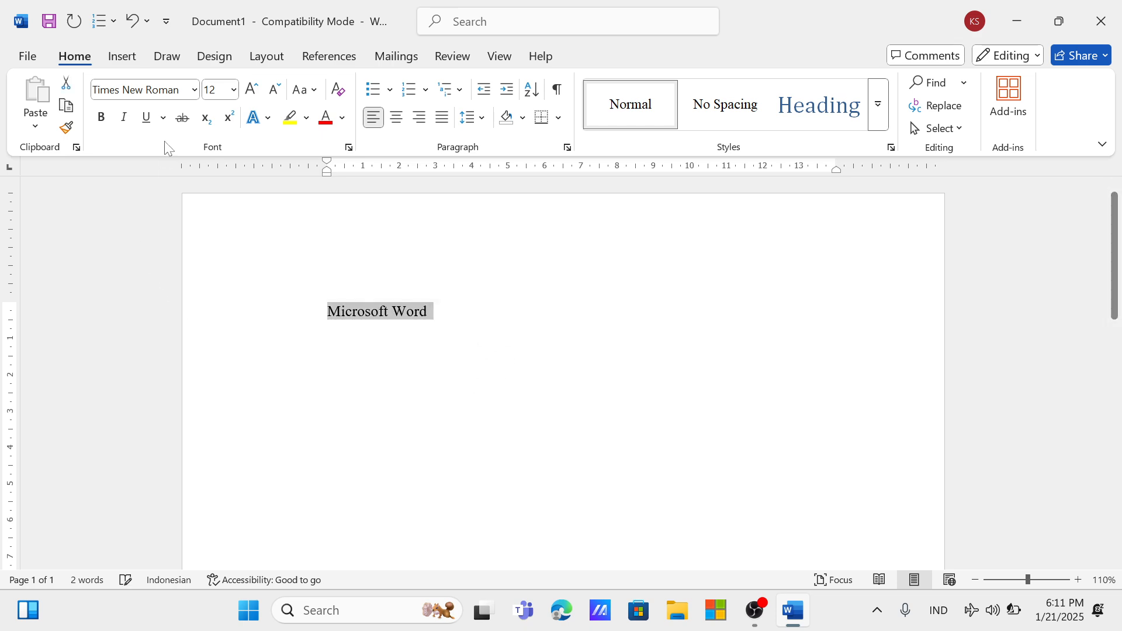
left_click(195, 90)
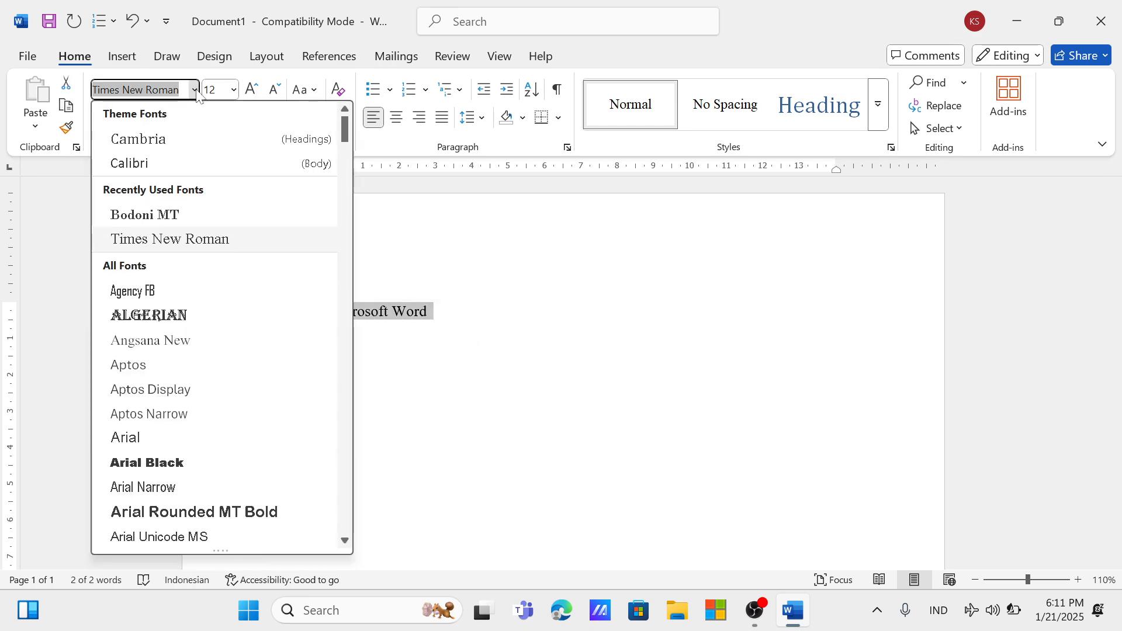
scroll(219, 221, "down", 6)
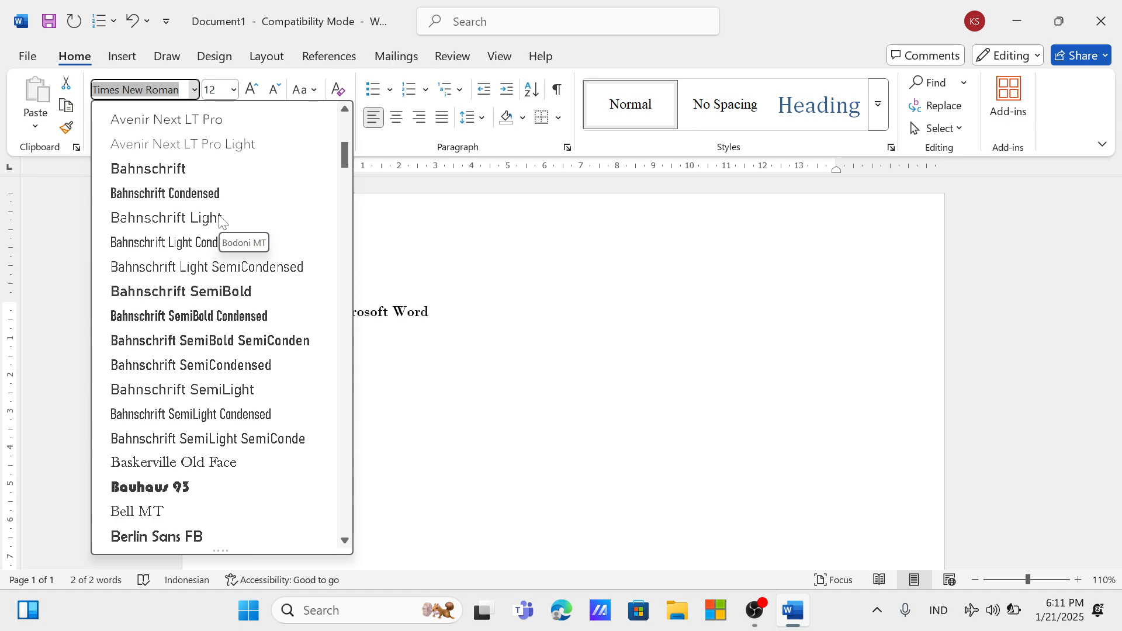
scroll(219, 221, "down", 5)
scroll(220, 221, "up", 6)
scroll(219, 221, "down", 10)
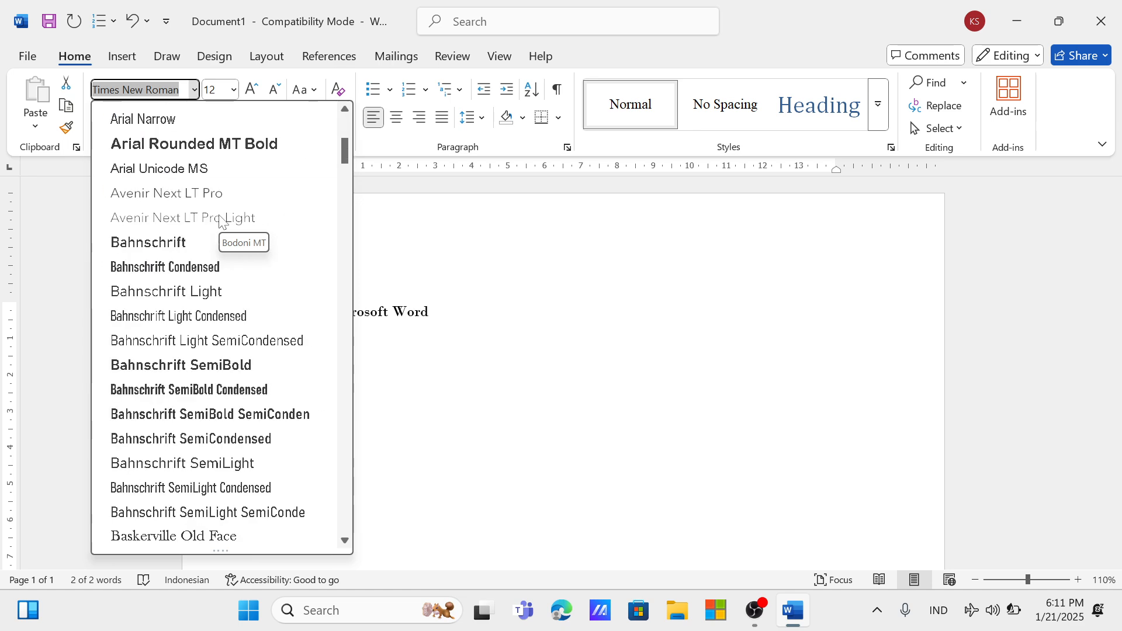
scroll(220, 221, "up", 7)
scroll(219, 221, "up", 5)
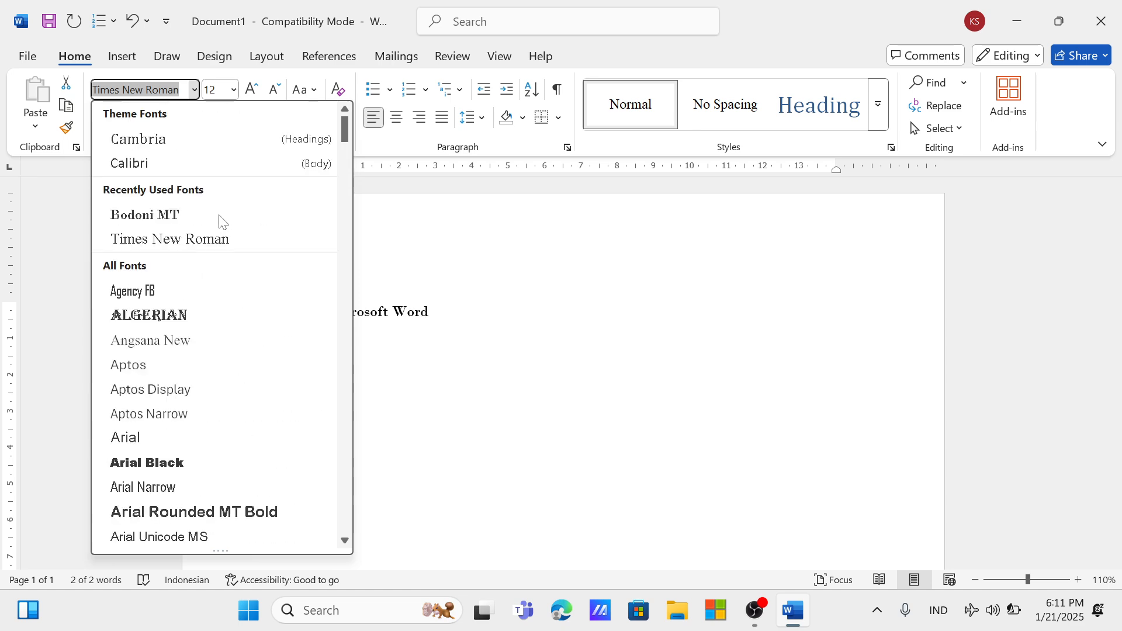
left_click(191, 160)
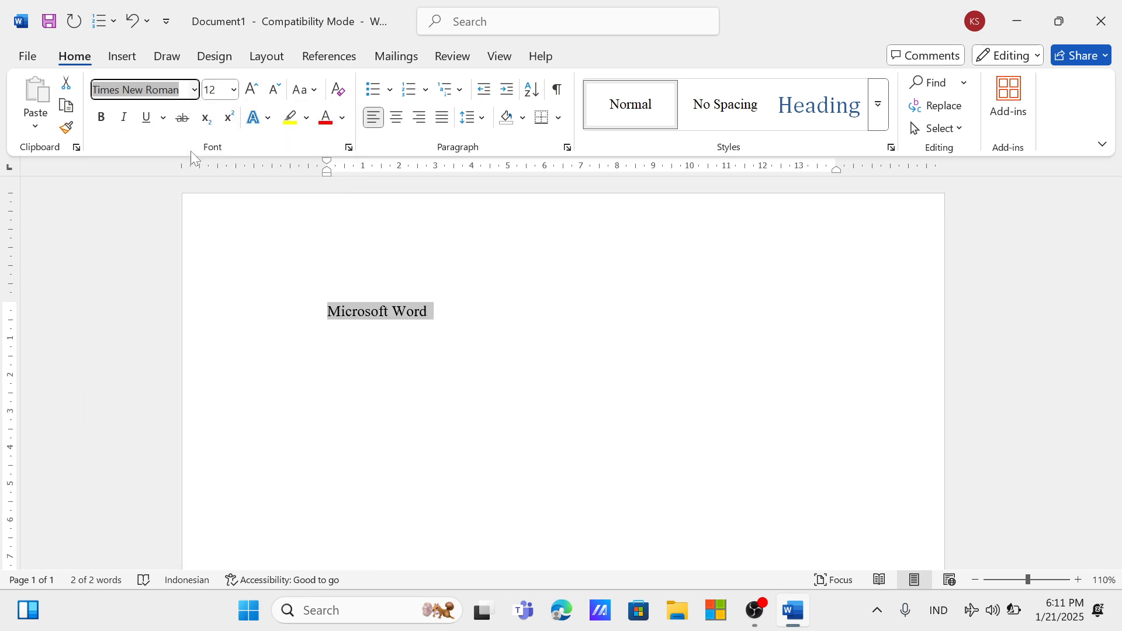
Look through the rest of the font list without choosing another font
left_click(194, 94)
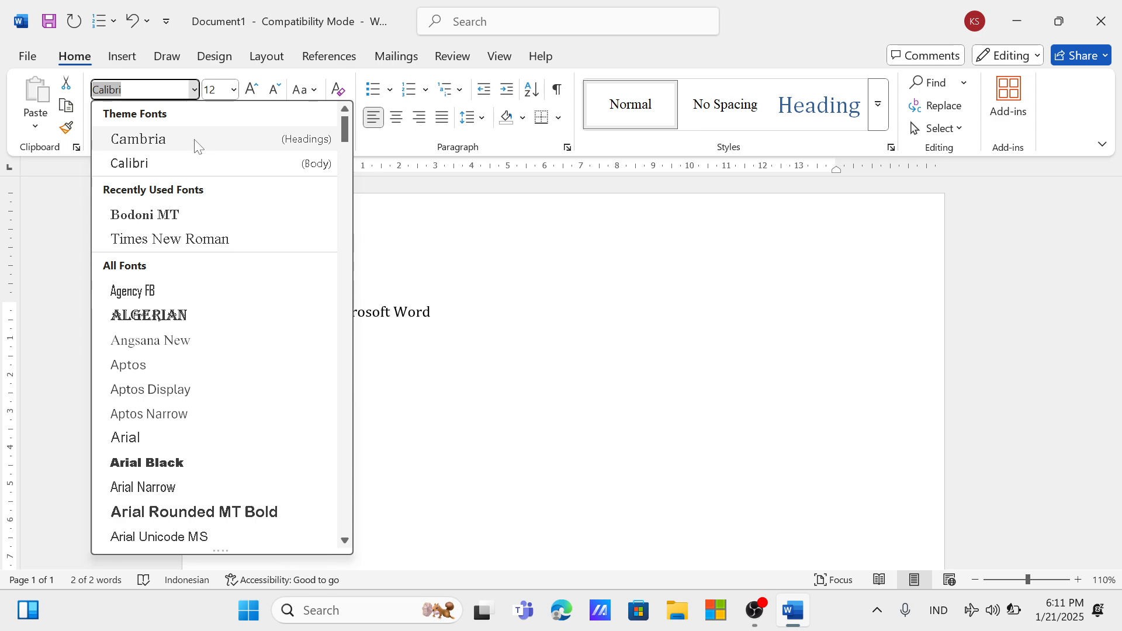
scroll(194, 158, "down", 15)
scroll(196, 181, "down", 20)
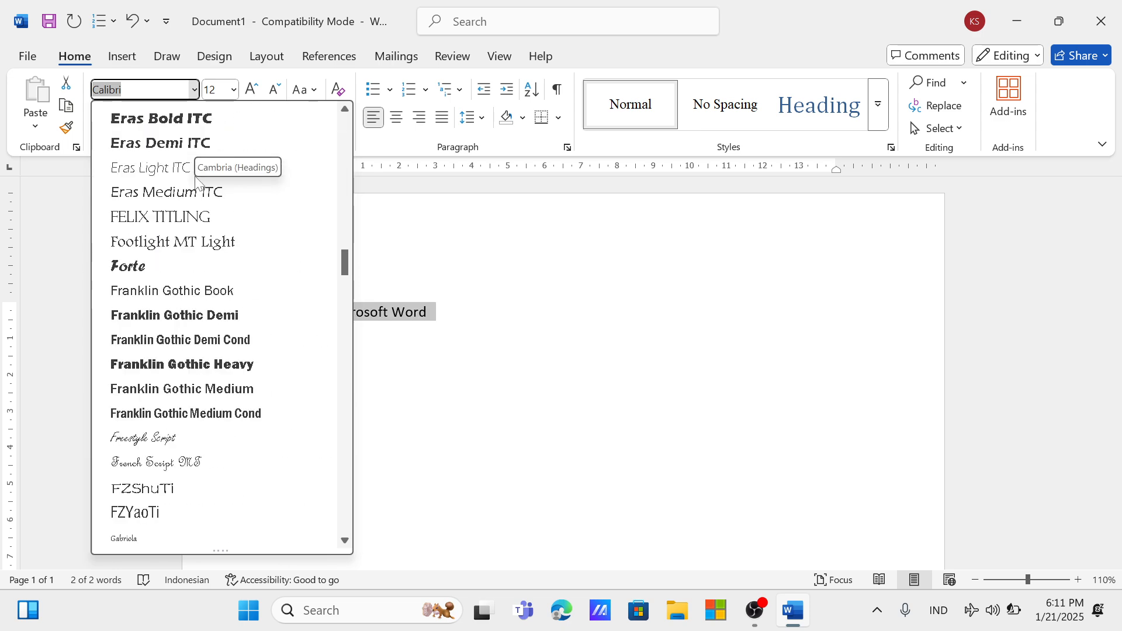
scroll(206, 176, "down", 10)
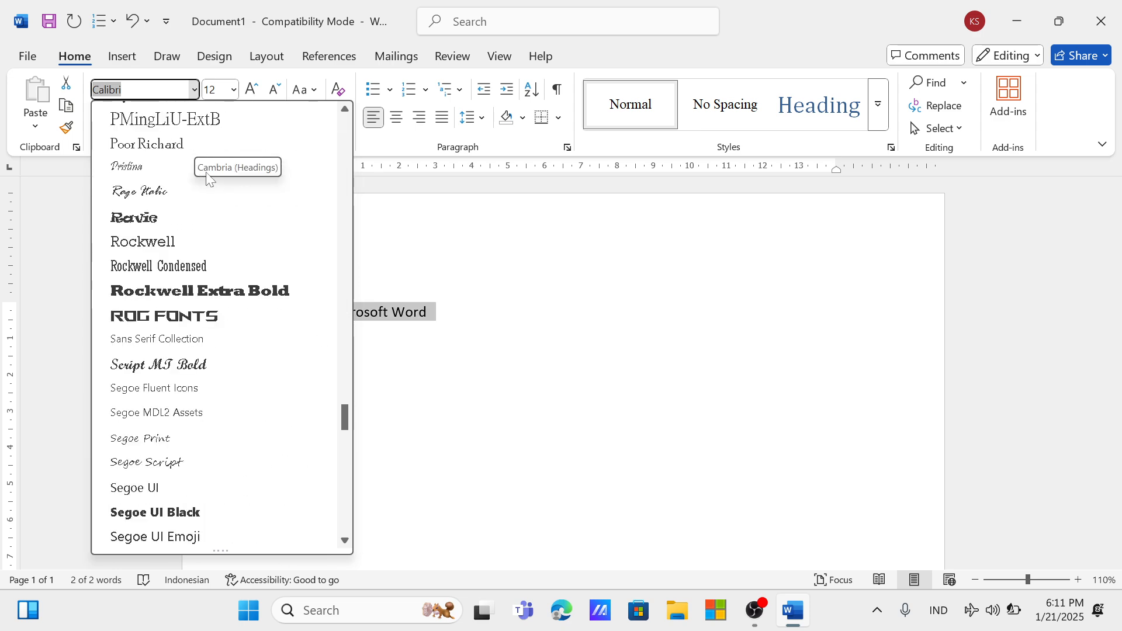
key("Escape")
Set the font size of the "Microsoft Word" text to 100, a size missing from the preset list
left_click(234, 90)
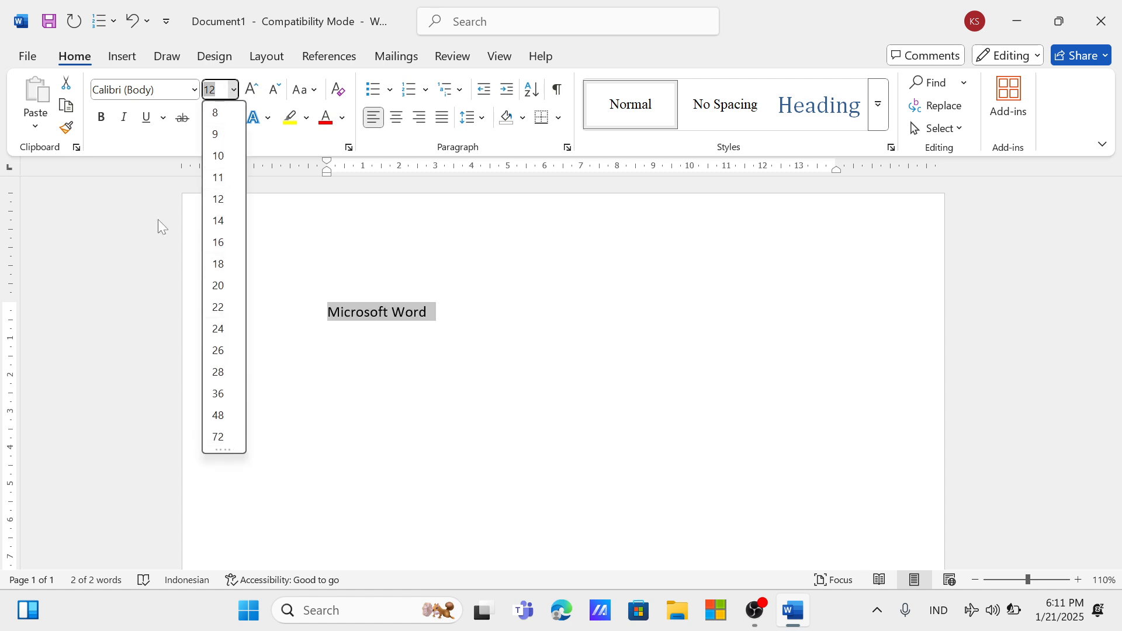
left_click(225, 84)
key("BackSpace")
key("BackSpace")
type("100")
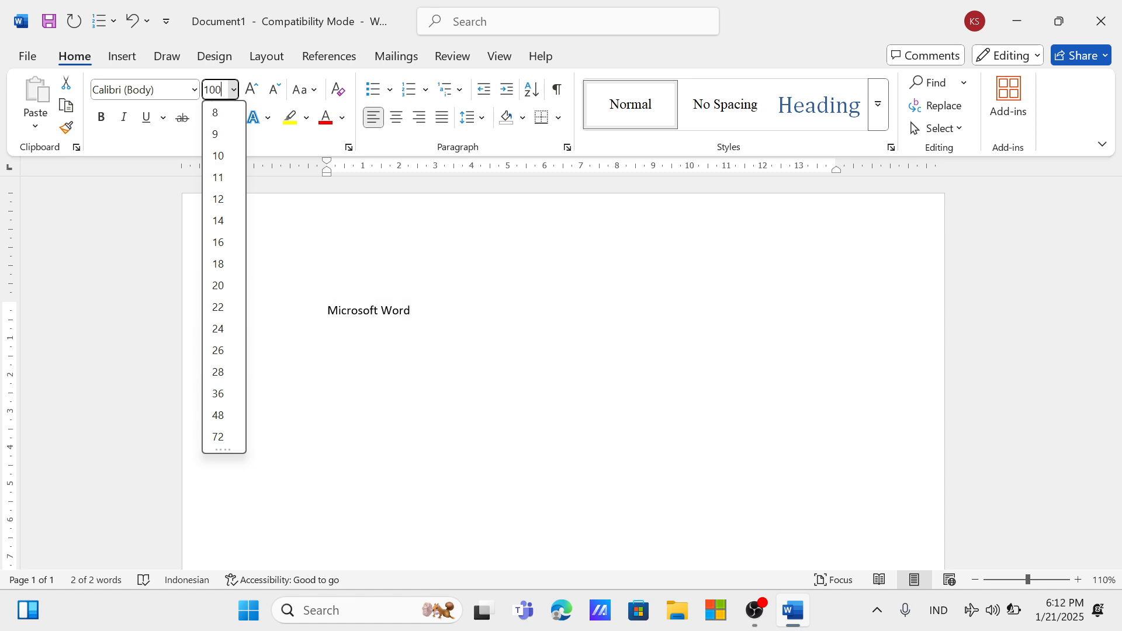
key("Return")
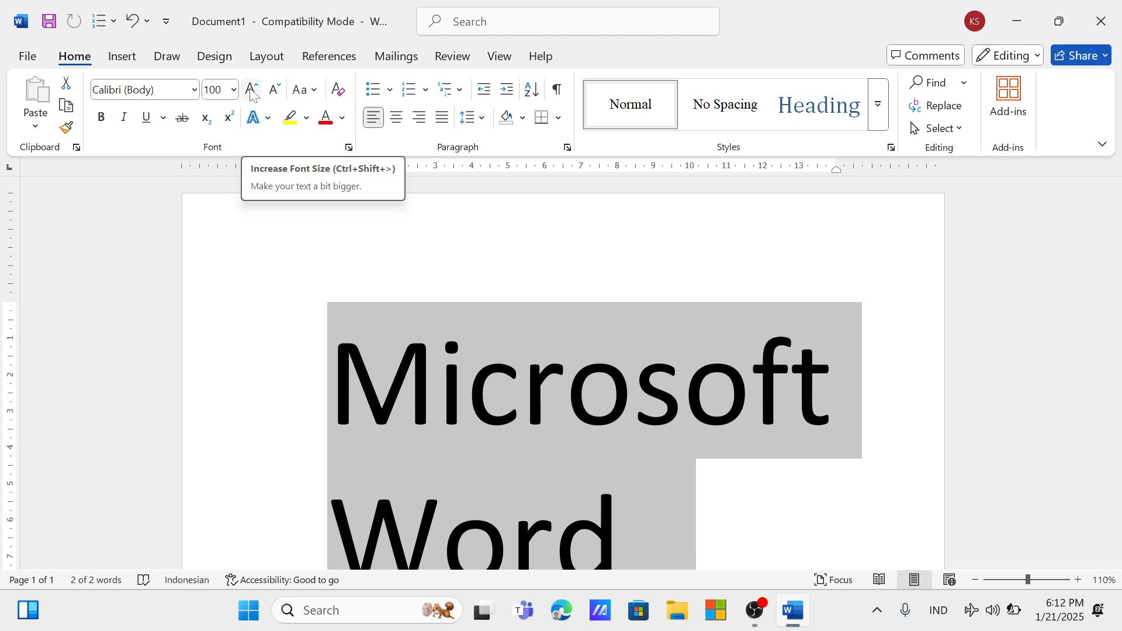
Increase the font size of the "Microsoft Word" text in increments up to 170
left_click(252, 91)
left_click(253, 91)
left_click(253, 91)
left_click(253, 91)
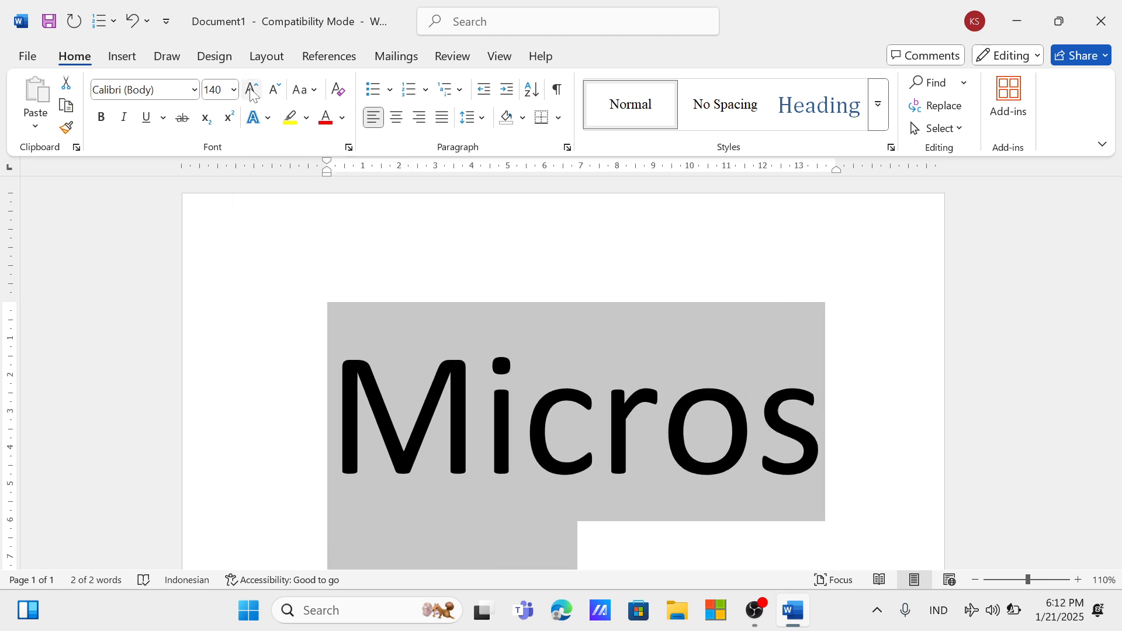
left_click(252, 91)
left_click(252, 91)
left_click(252, 91)
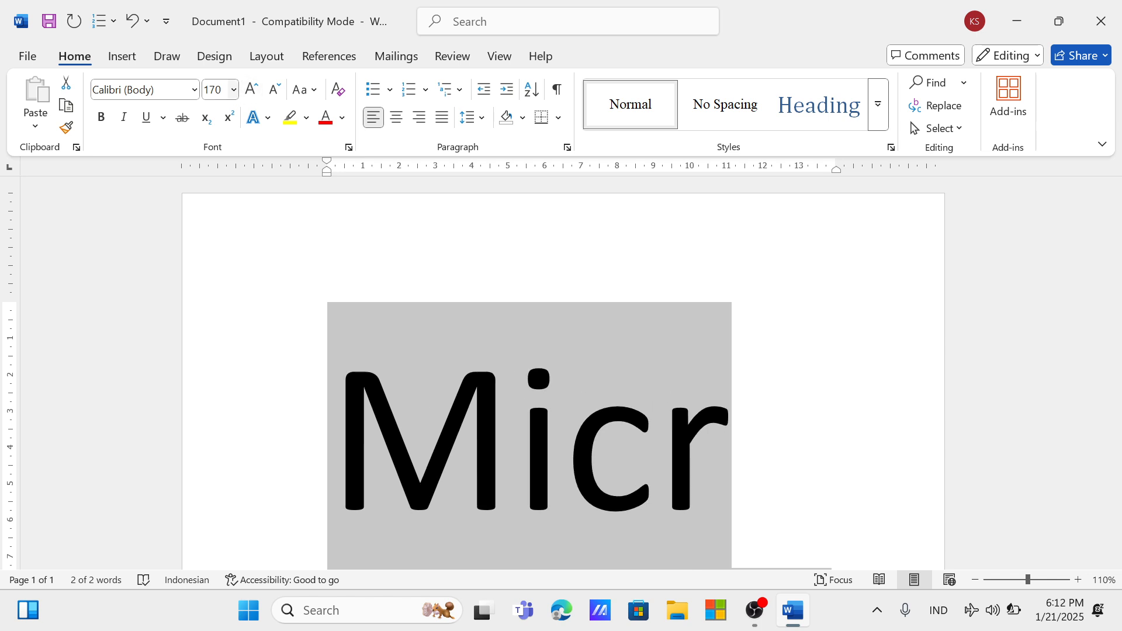
Decrease the font size of the "Microsoft Word" text in increments down to 28
left_click(279, 93)
left_click(279, 93)
left_click(278, 93)
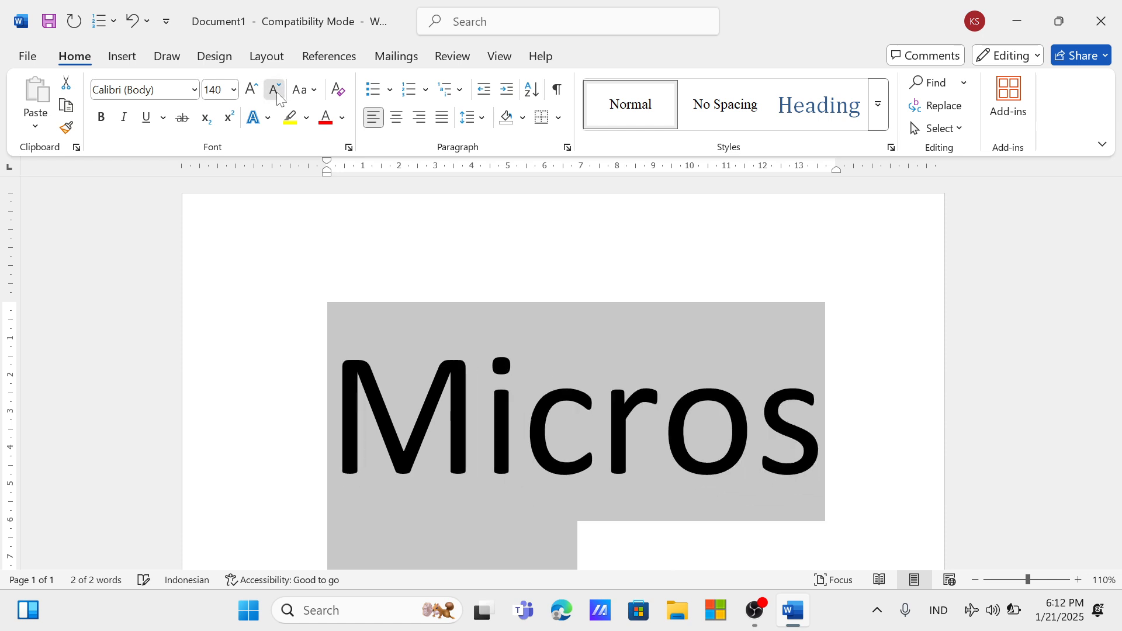
left_click(279, 93)
left_click(278, 94)
left_click(278, 93)
left_click(279, 94)
left_click(279, 93)
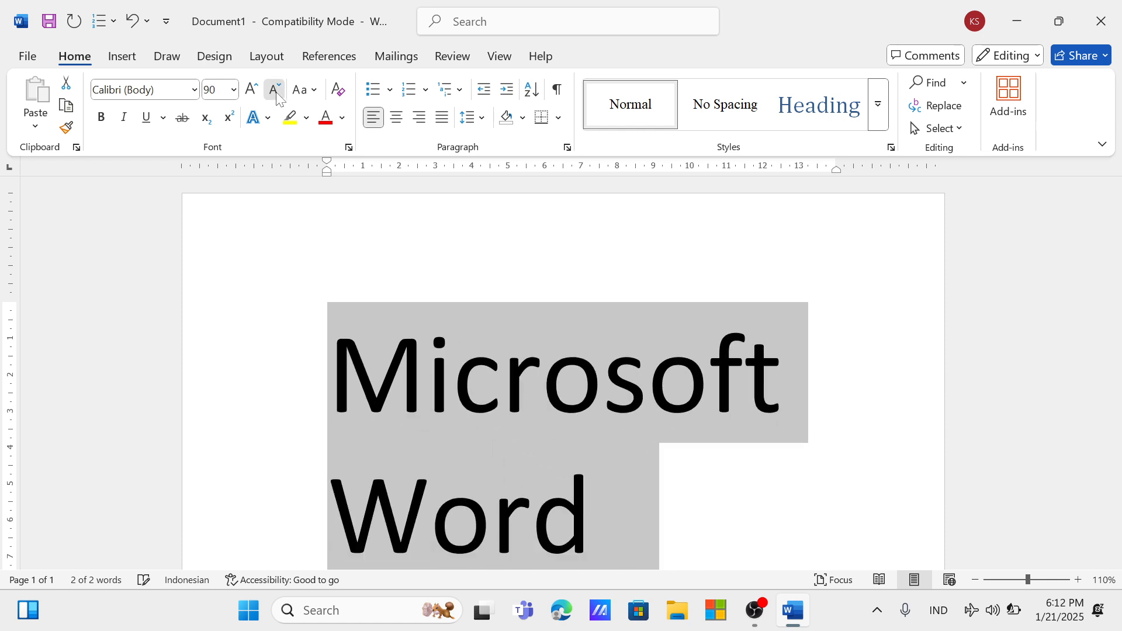
left_click(279, 93)
left_click(279, 93)
left_click(279, 94)
left_click(279, 93)
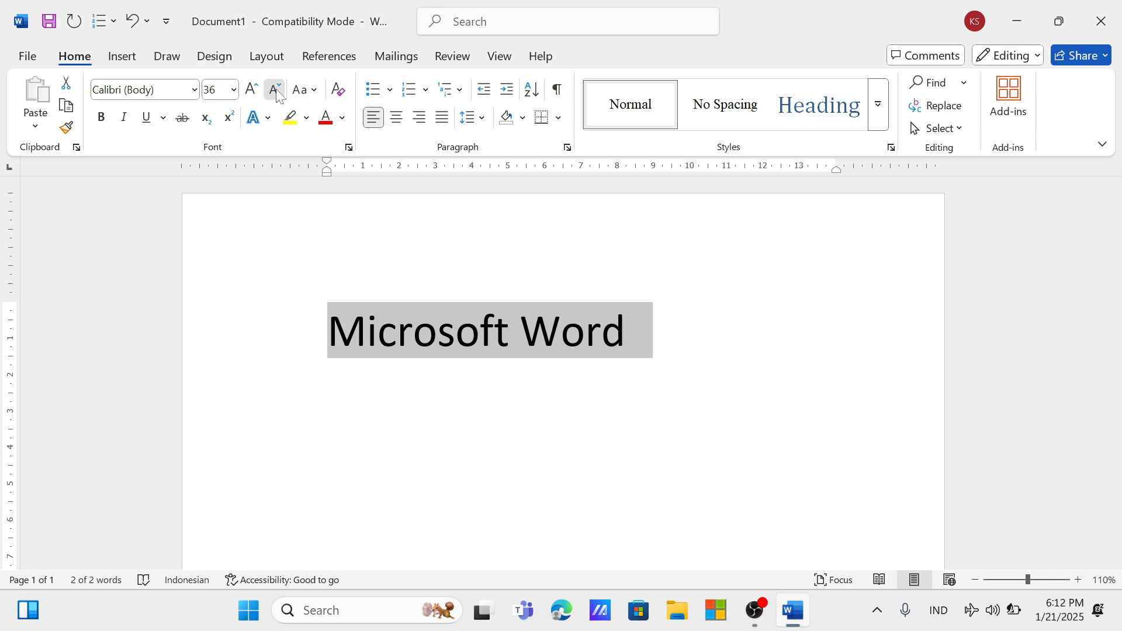
left_click(276, 91)
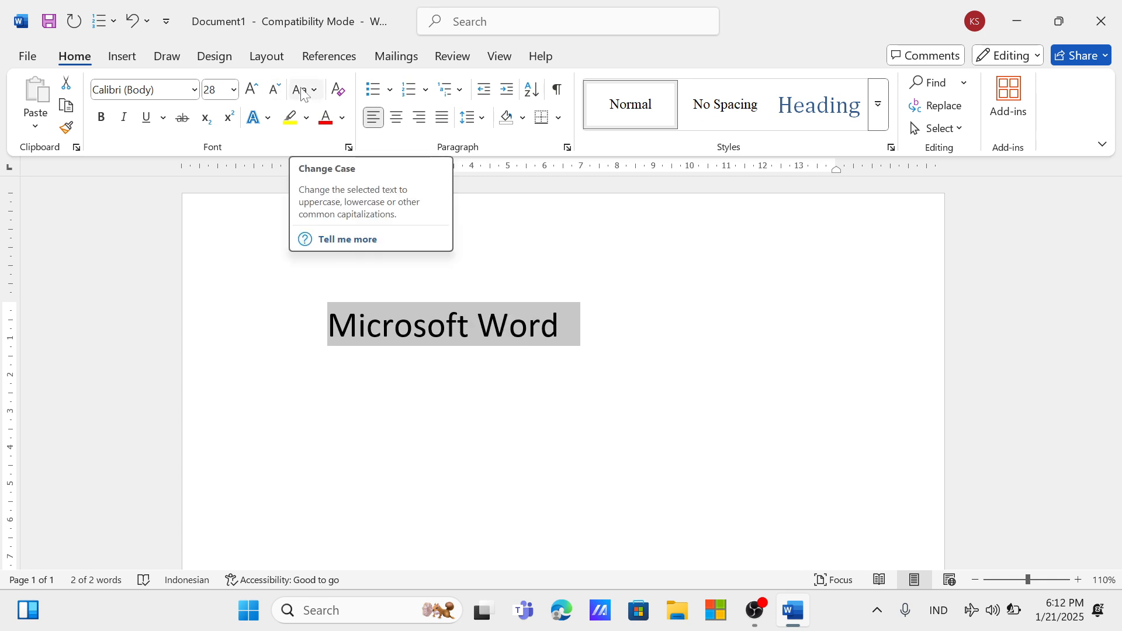
Change the case of the "Microsoft Word" text to Sentence case, lowercase, UPPERCASE, Capitalize Each Word and tOGGLE cASE in turn
left_click(303, 94)
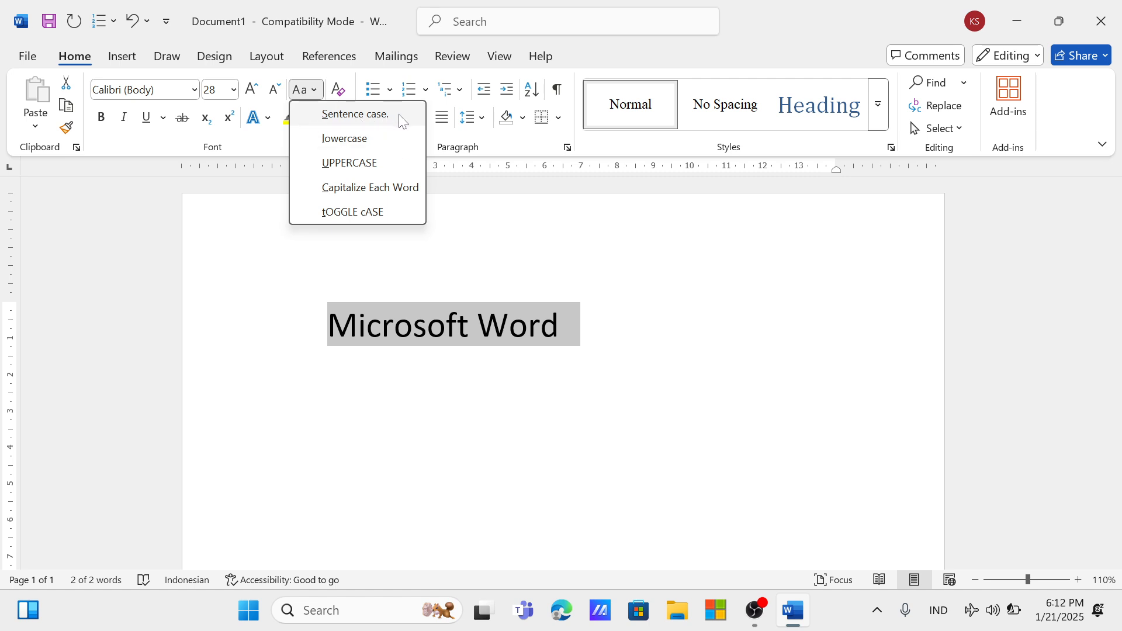
left_click(370, 115)
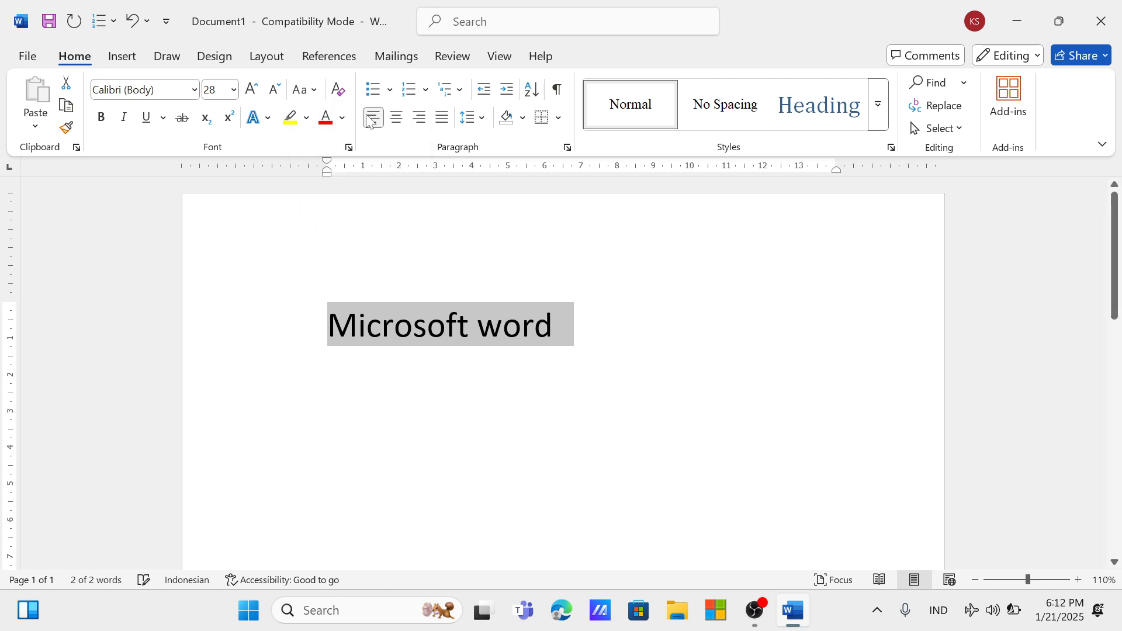
left_click(305, 94)
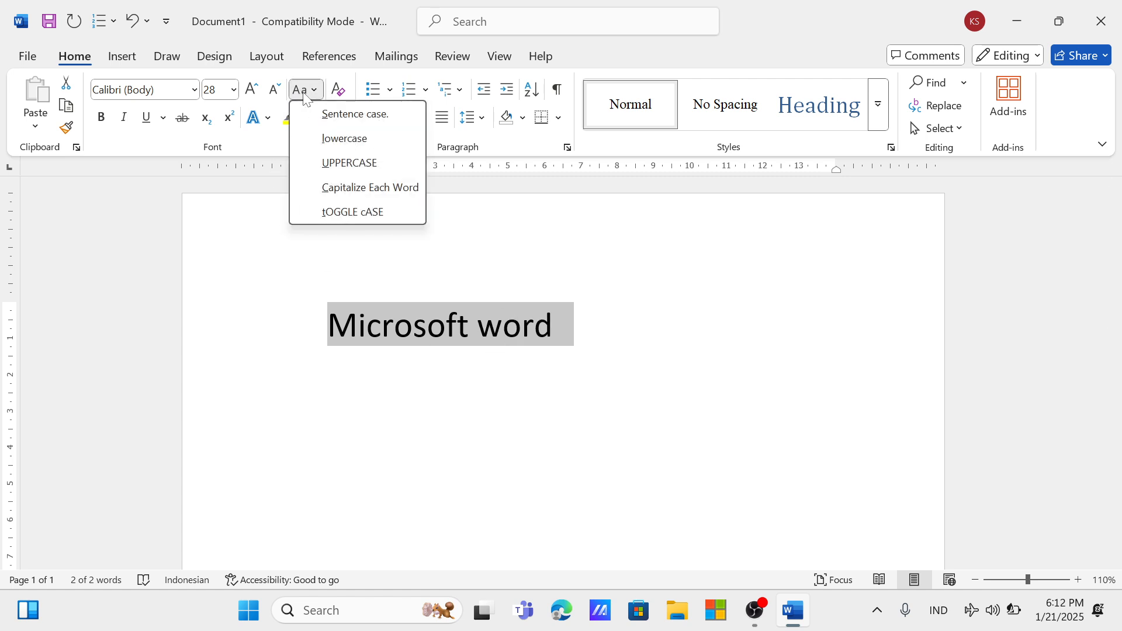
left_click(378, 134)
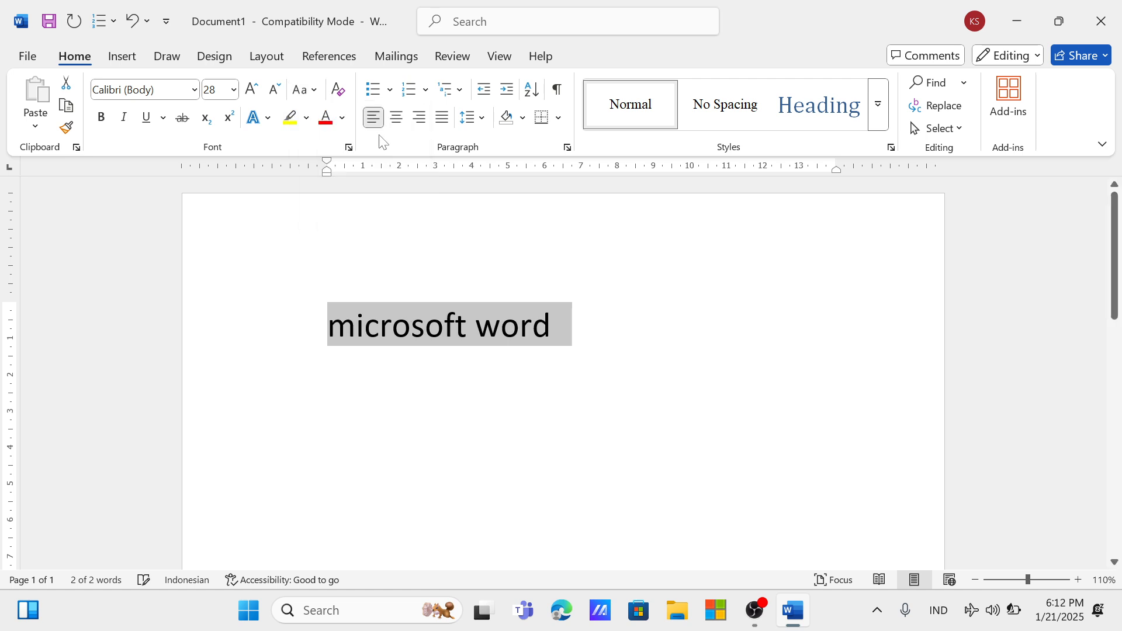
left_click(301, 91)
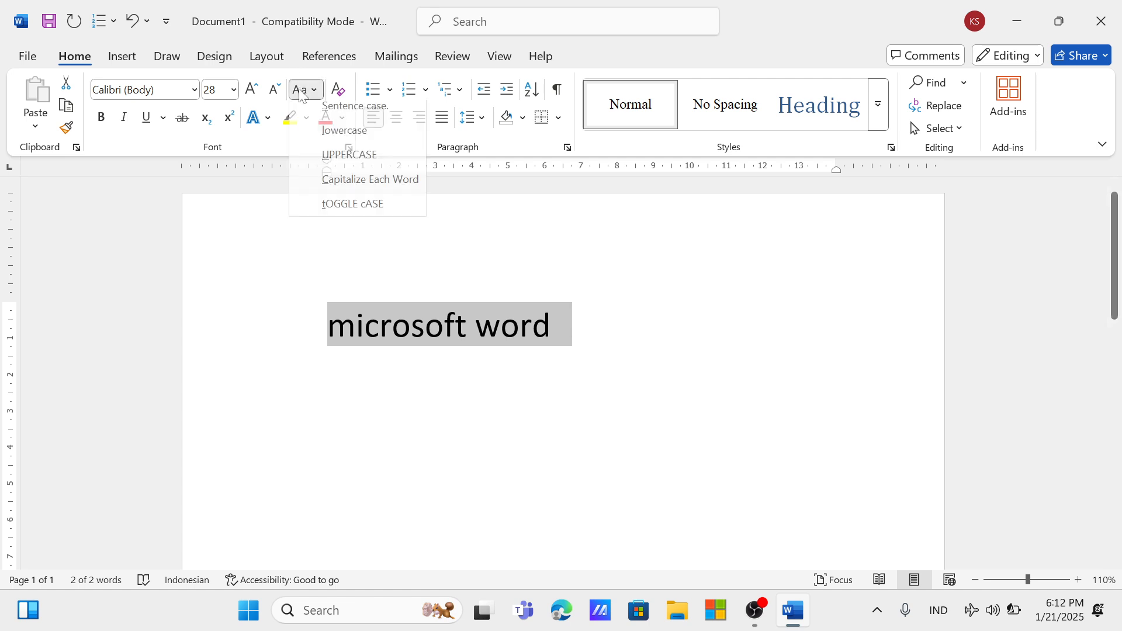
left_click(377, 163)
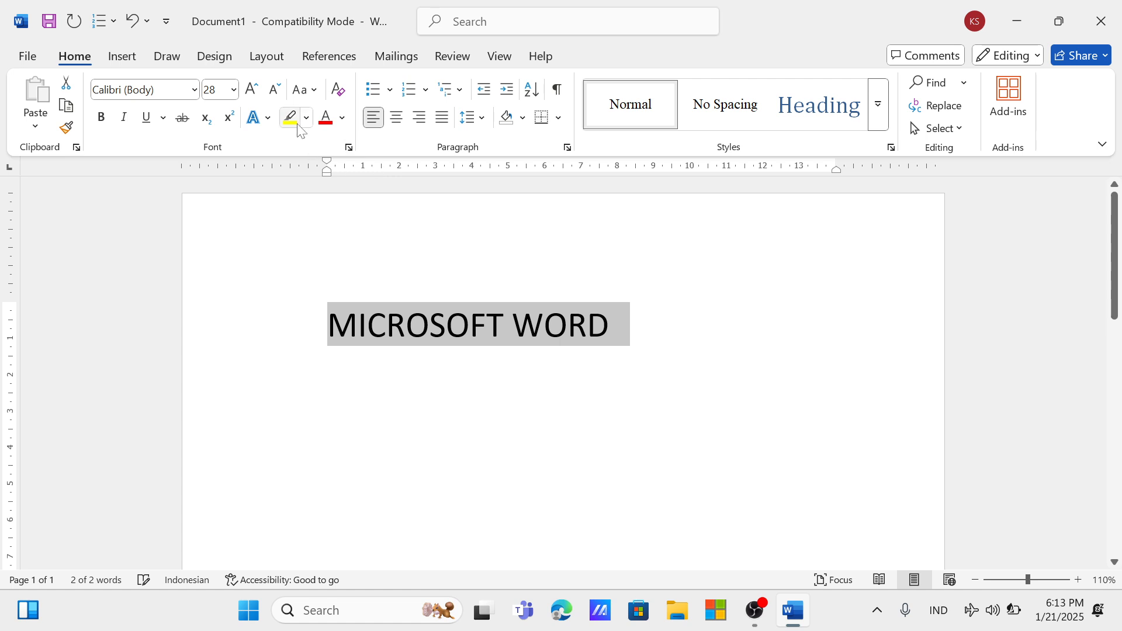
left_click(303, 91)
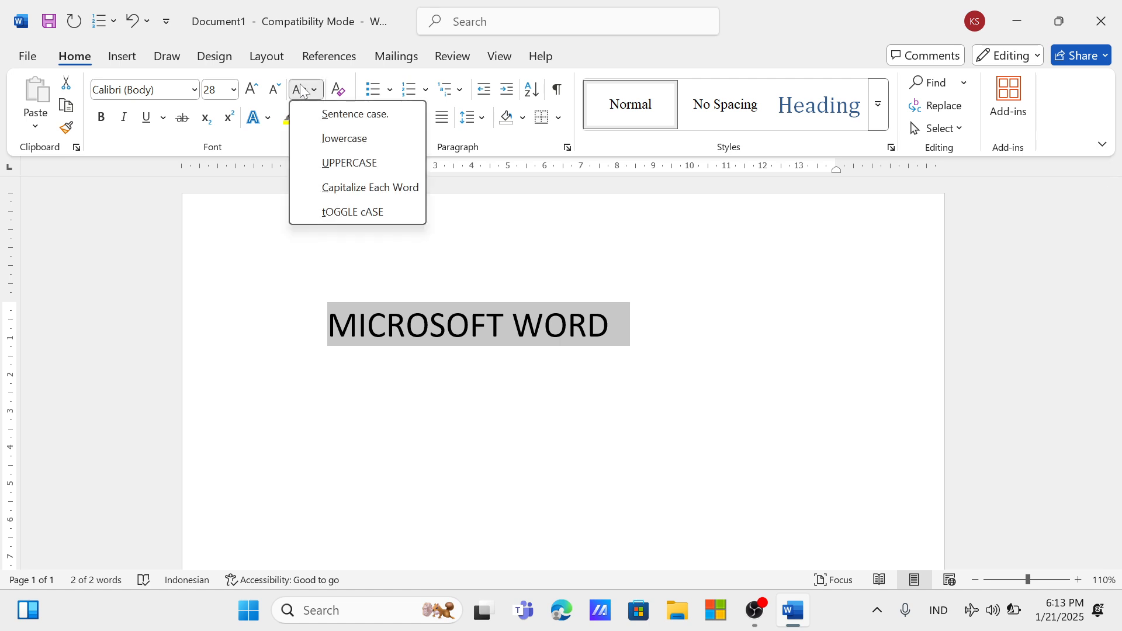
left_click(401, 190)
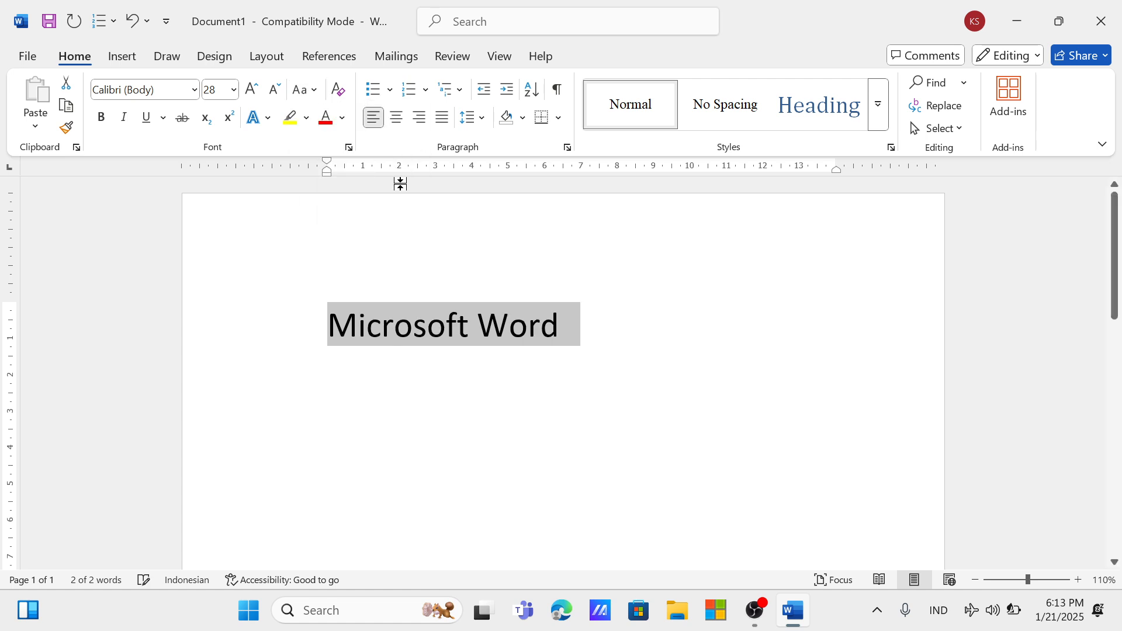
left_click(318, 93)
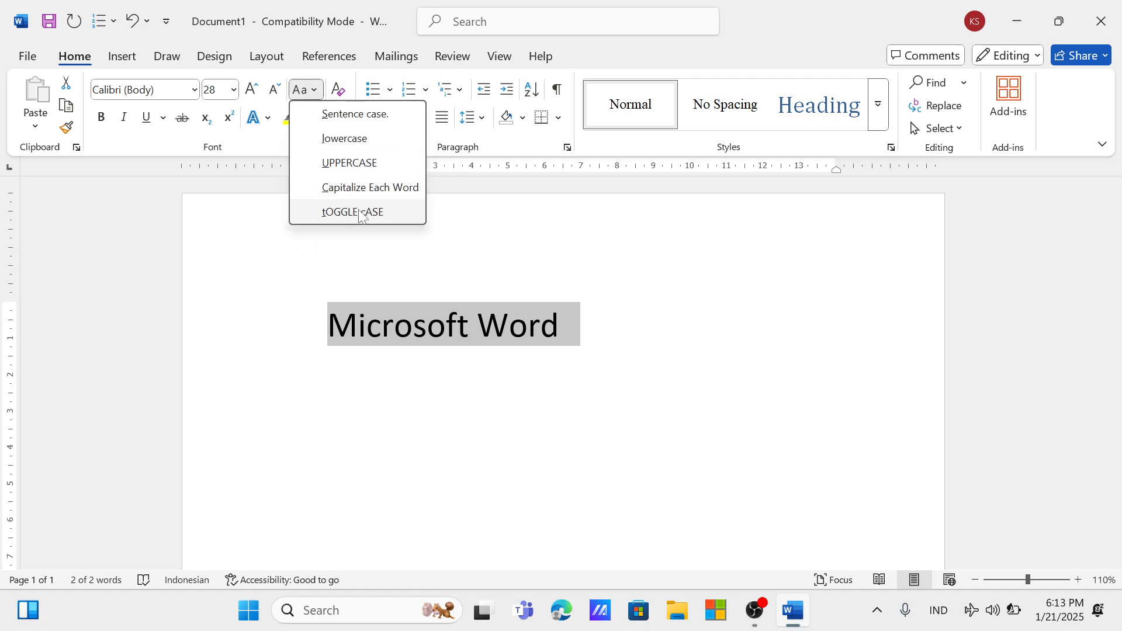
left_click(391, 213)
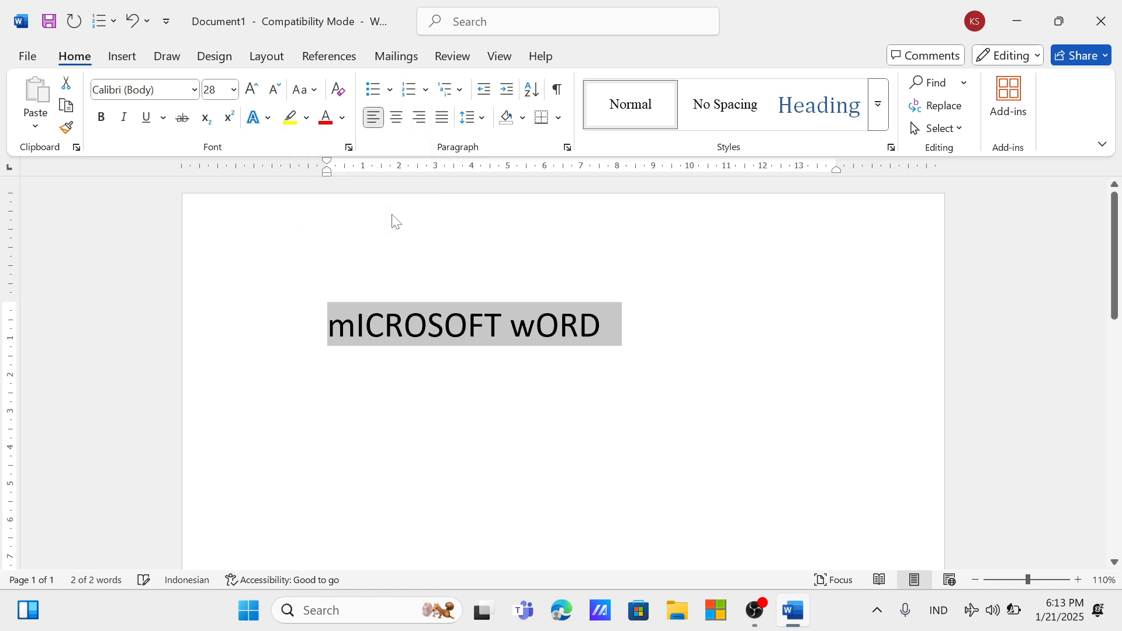
Clear all formatting from the "mICROSOFT wORD" text and change it to Sentence case
left_click(339, 90)
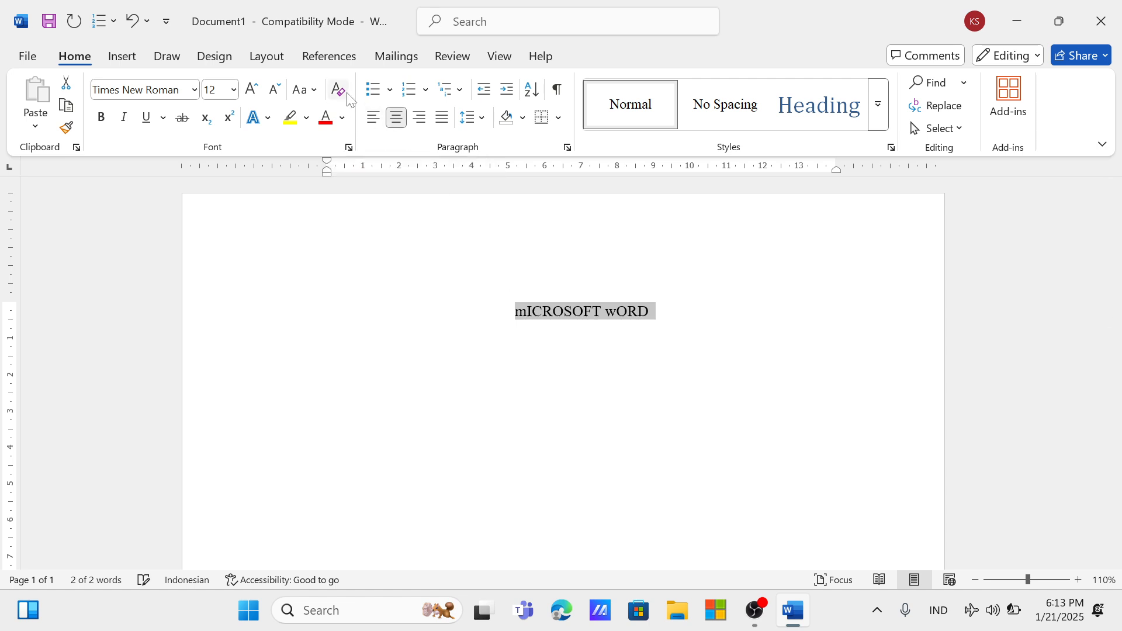
key("Right")
key("ctrl+a")
left_click(304, 89)
left_click(351, 113)
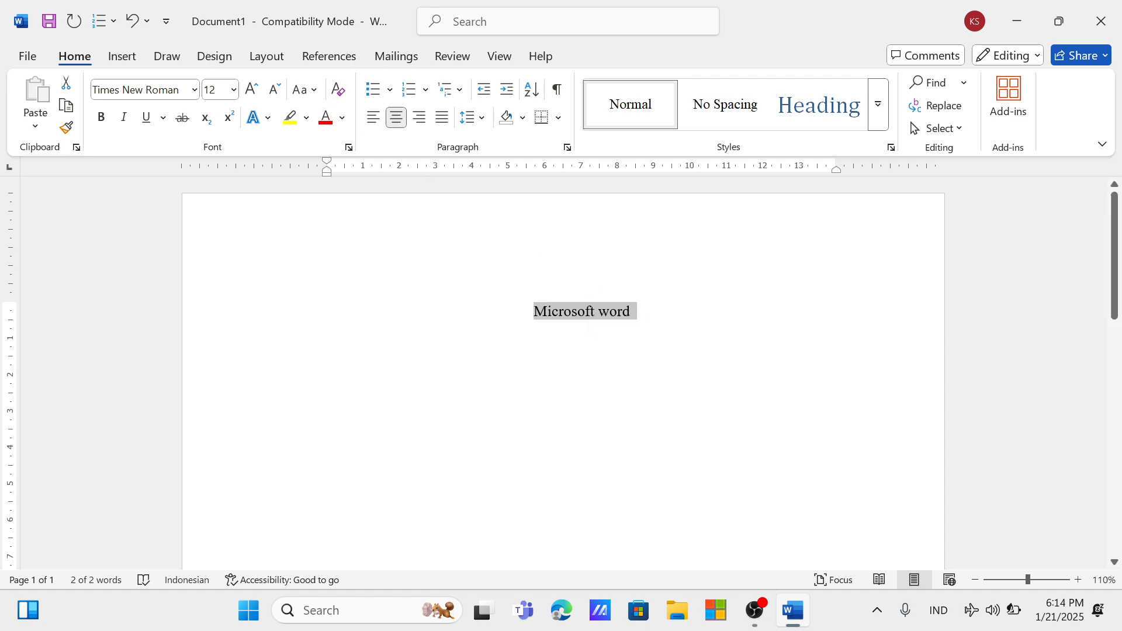
Apply and remove bold on the whole "Microsoft word" text, and do the same with italic
left_click(640, 329)
key("ctrl+a")
left_click(781, 345)
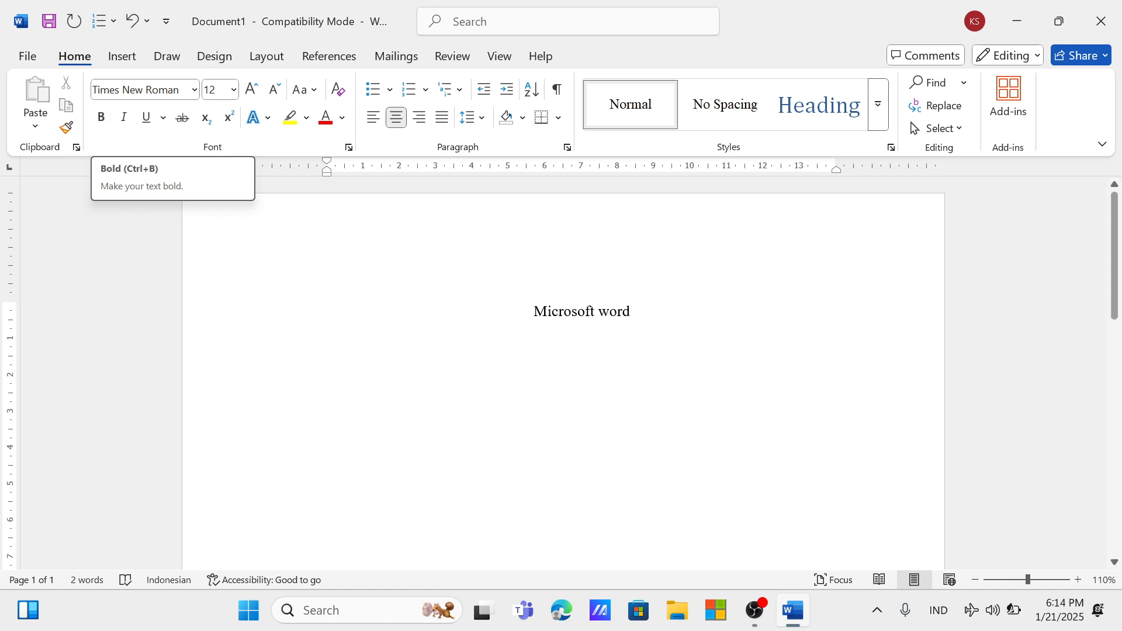
left_click_drag(649, 315, 473, 318)
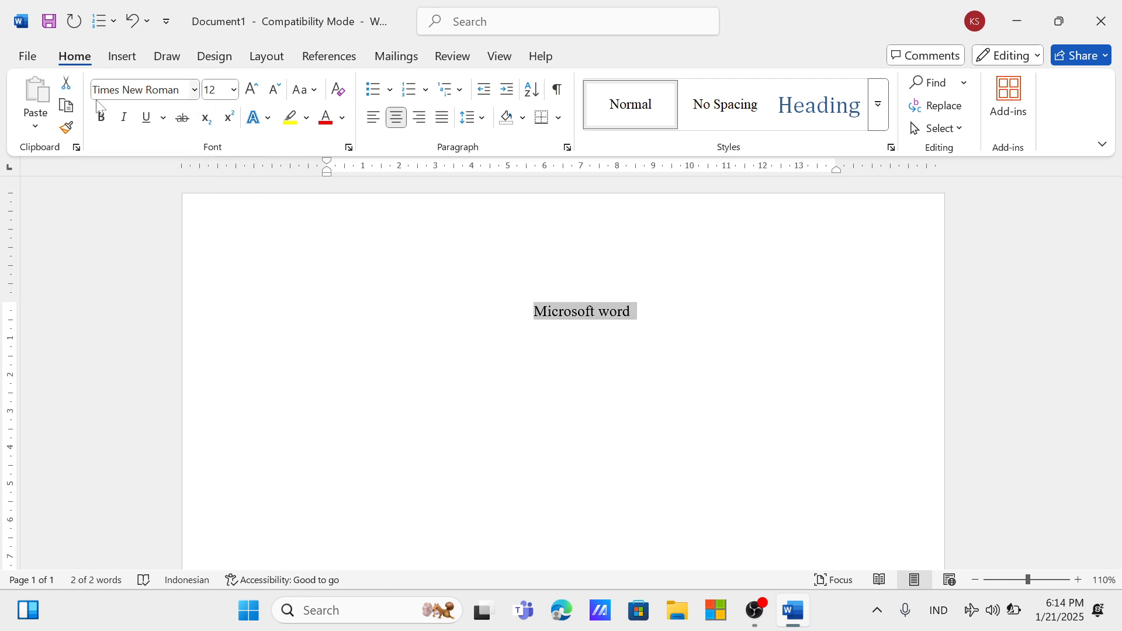
left_click(104, 118)
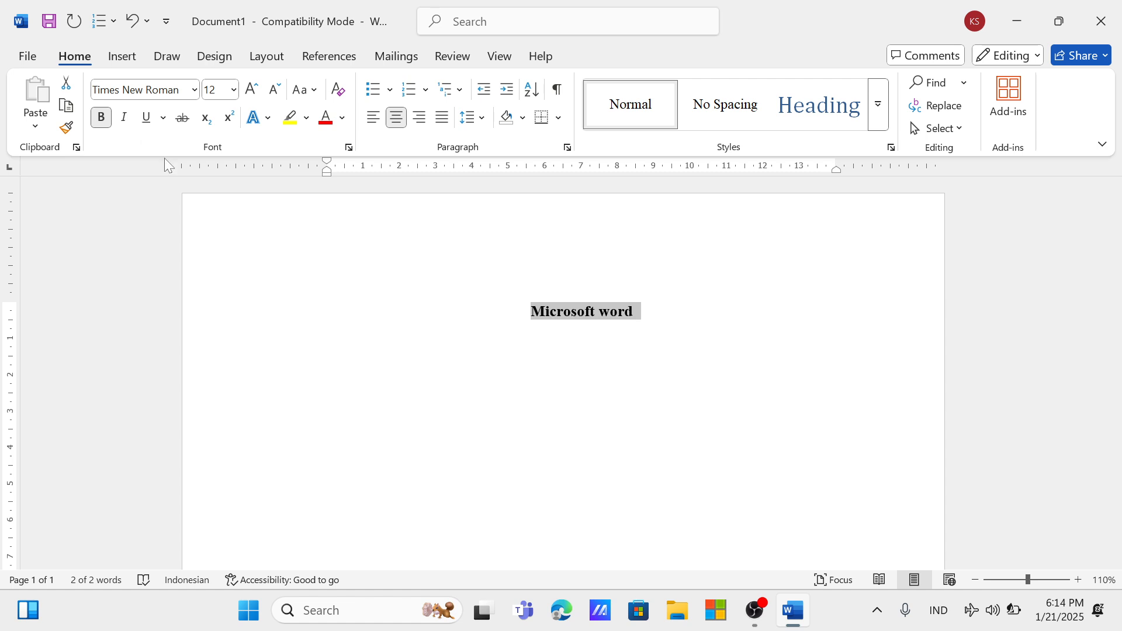
left_click(102, 117)
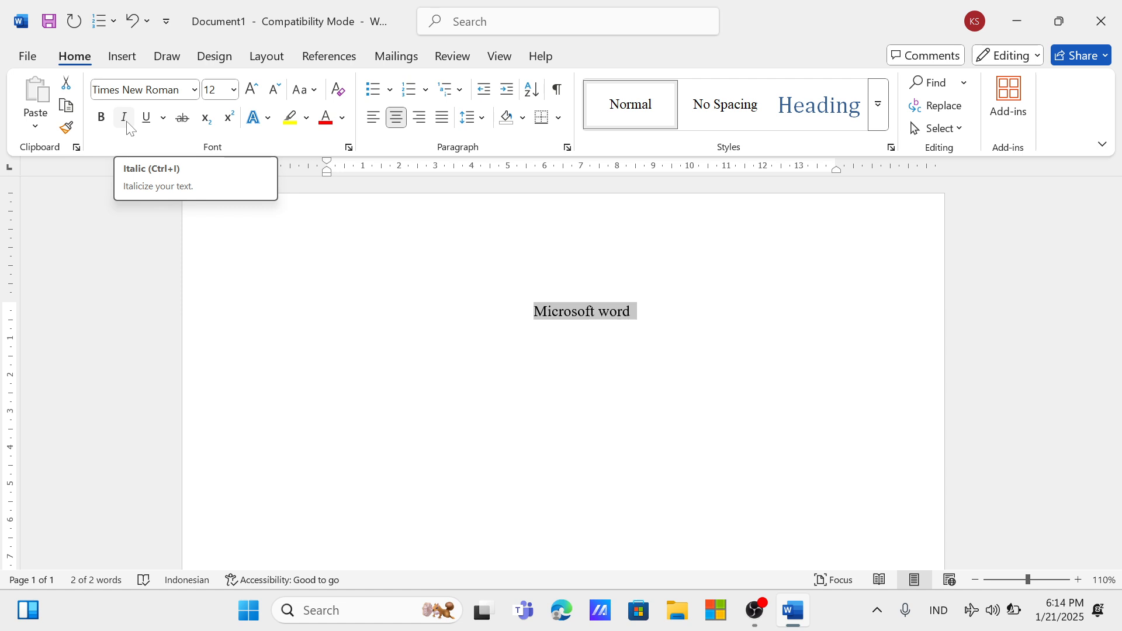
left_click(128, 124)
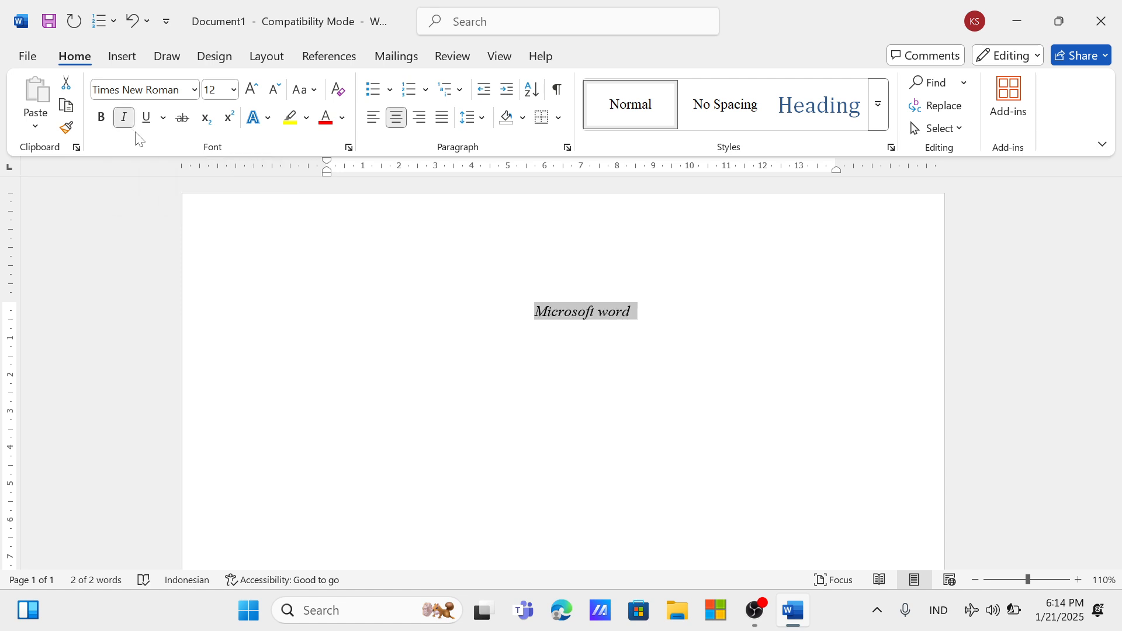
left_click(128, 120)
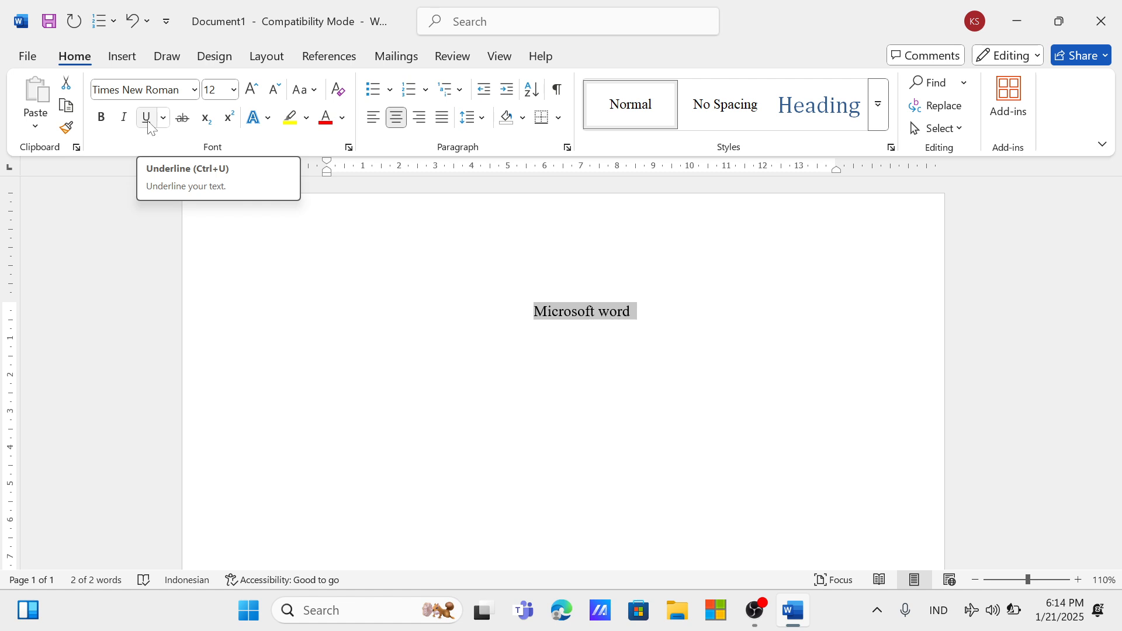
Underline the "Microsoft word" text and replace the underline with strikethrough
left_click(150, 126)
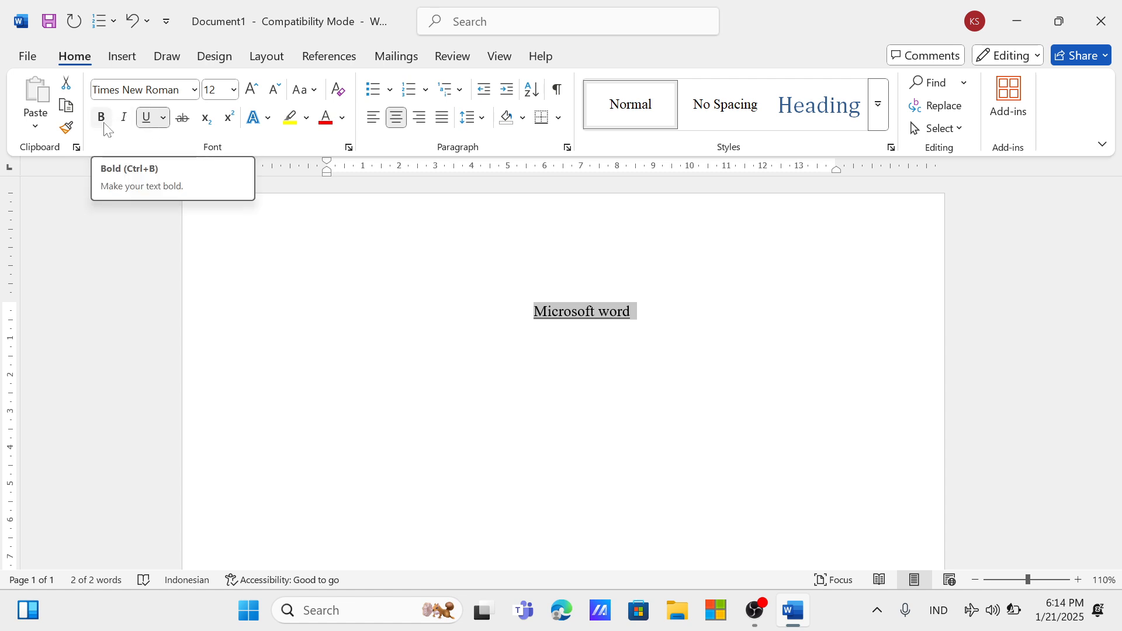
left_click(183, 118)
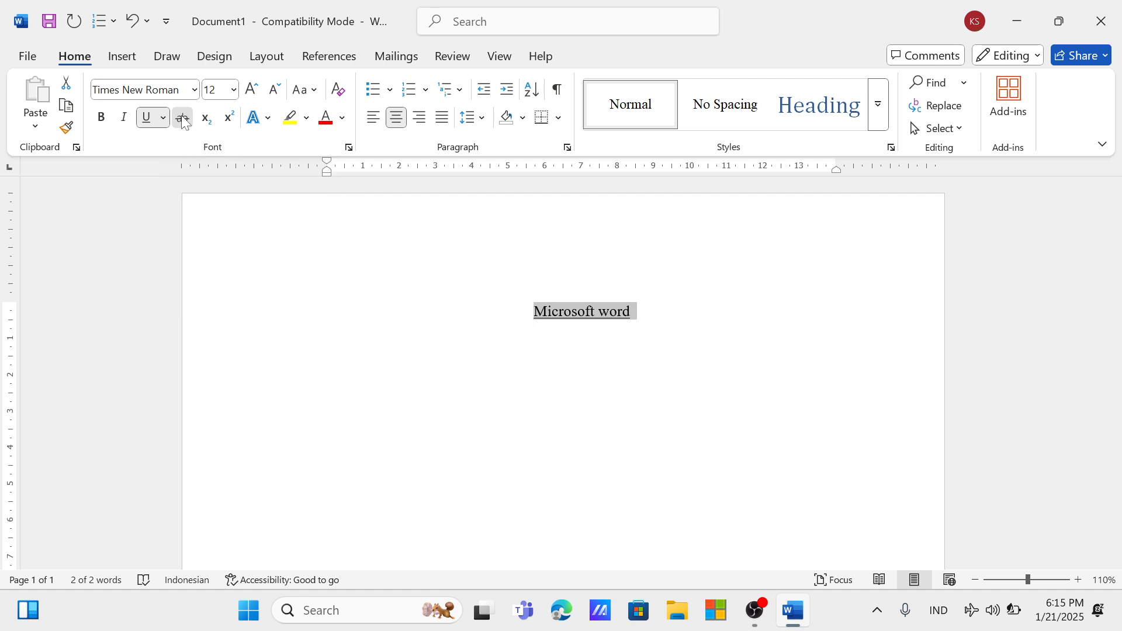
left_click(147, 119)
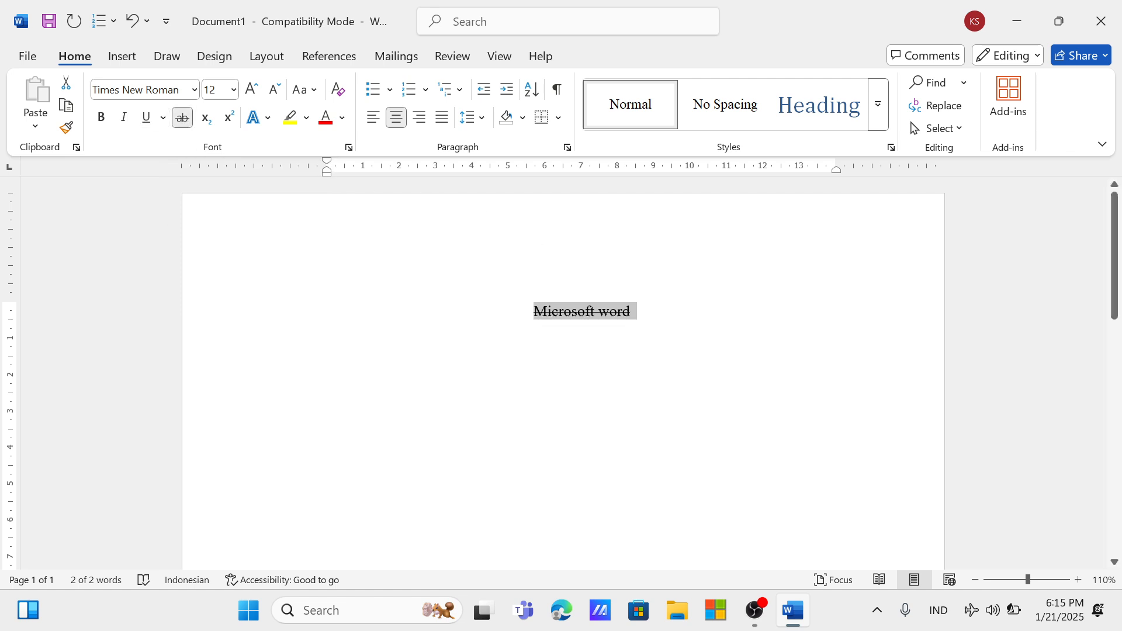
Remove the strikethrough from the "Microsoft word" text and look over the text effects and typography choices
left_click(517, 322)
key("ctrl+a")
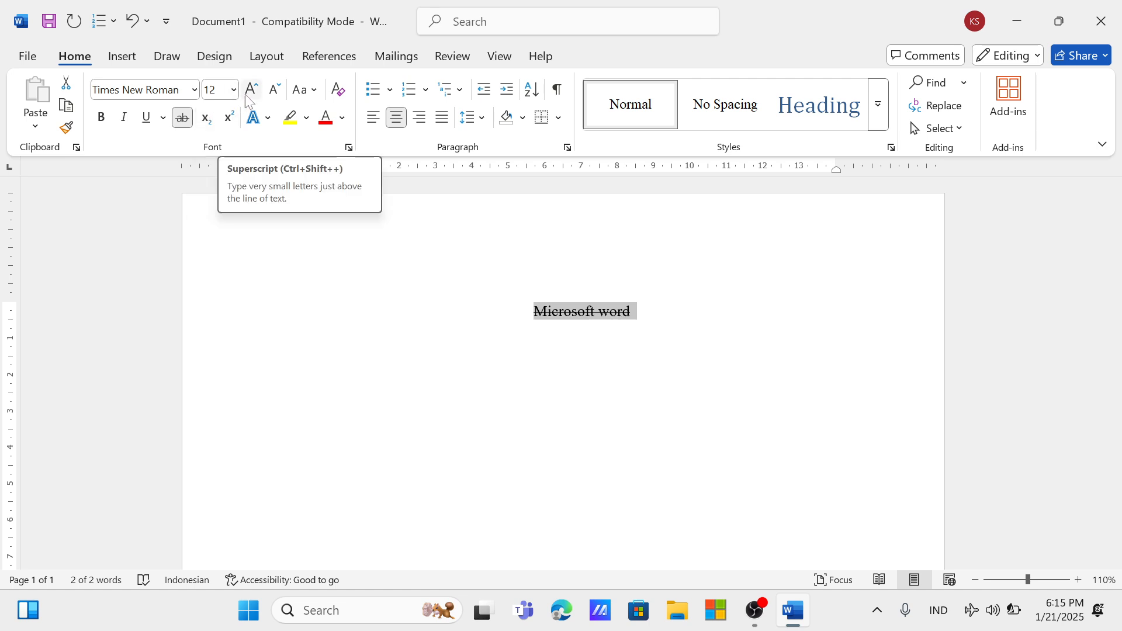
left_click(268, 124)
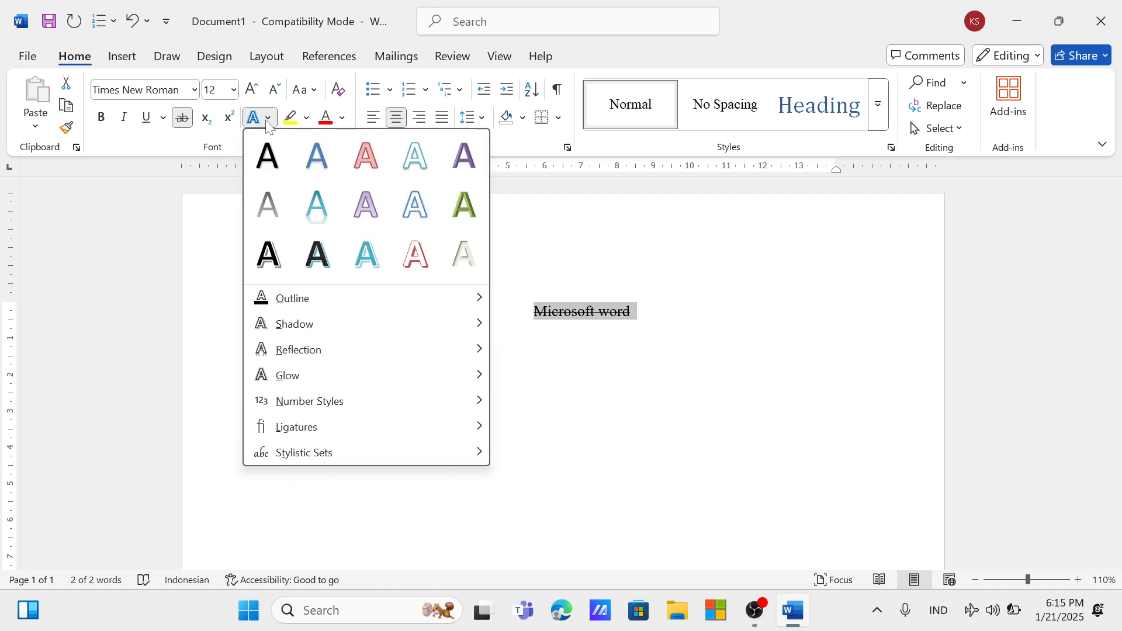
left_click(183, 118)
left_click(267, 119)
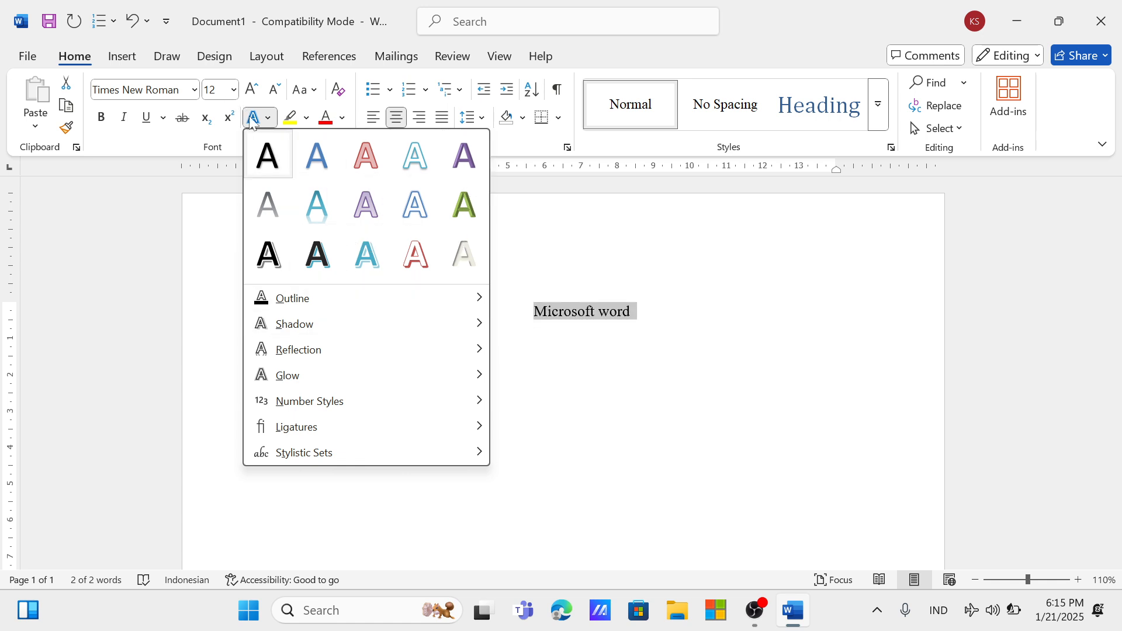
Highlight the "Microsoft word" text in yellow and remove the highlight with No Color
left_click(307, 118)
left_click(291, 121)
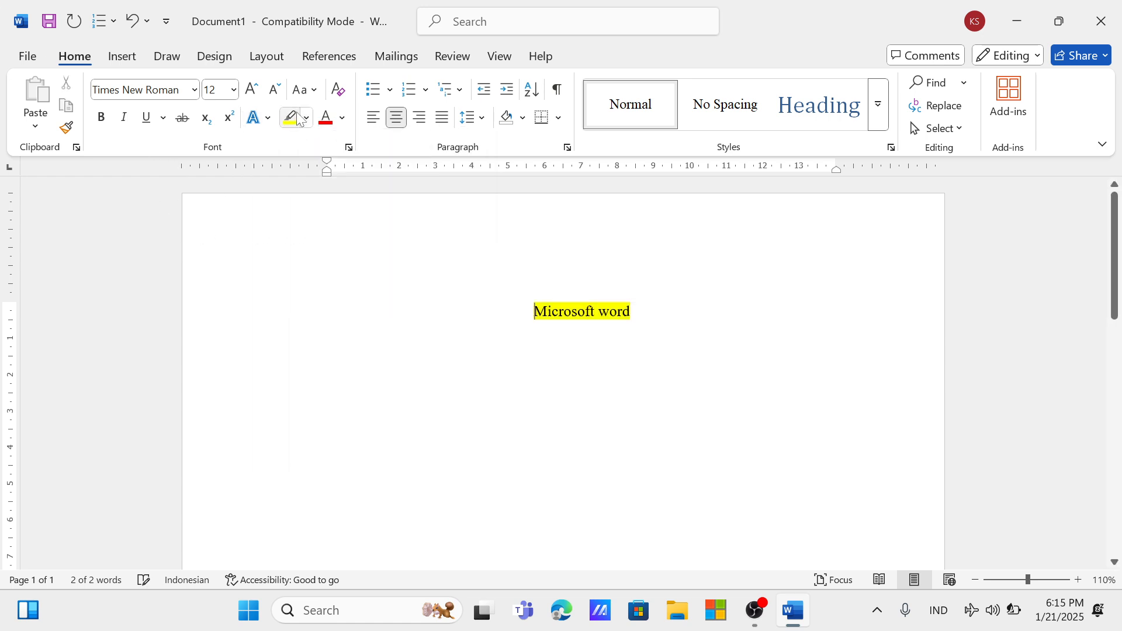
left_click(306, 120)
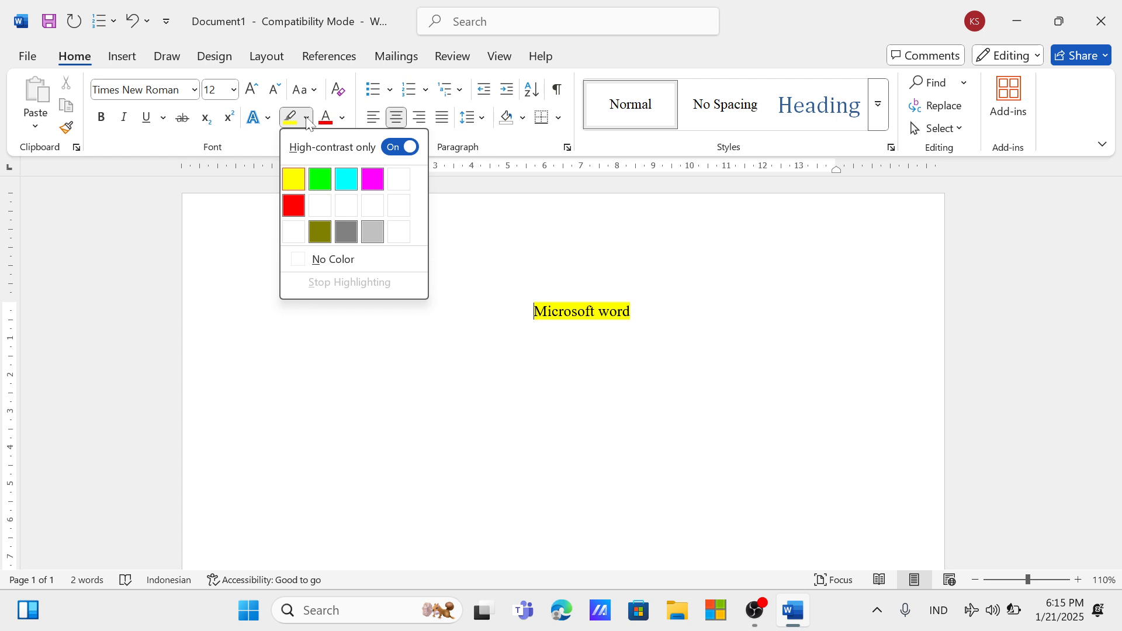
left_click(353, 260)
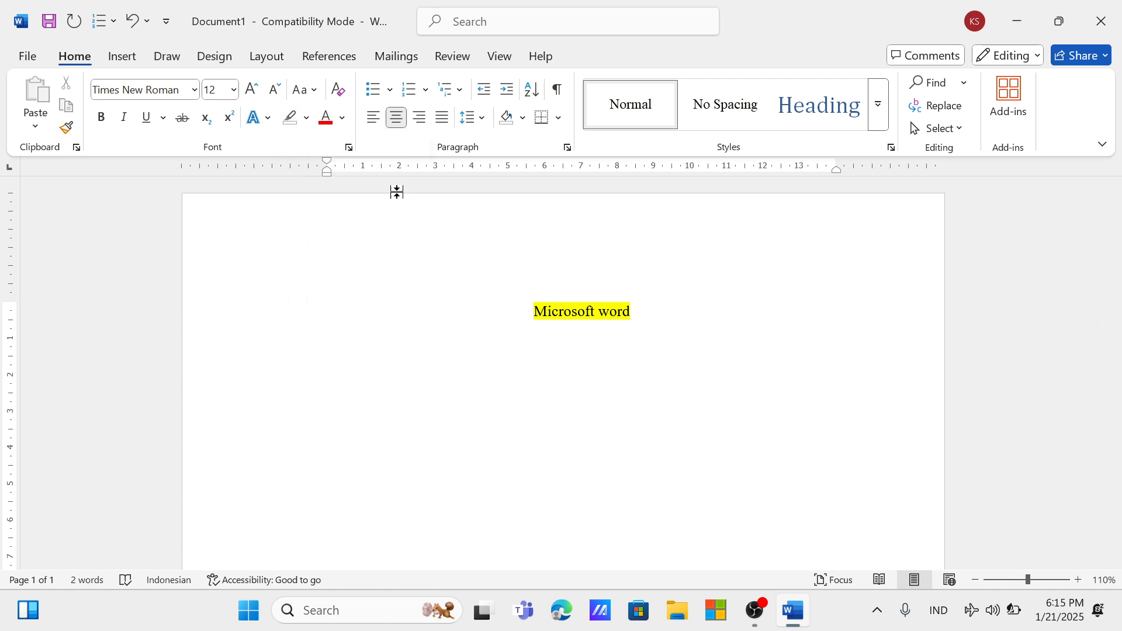
key("ctrl+a")
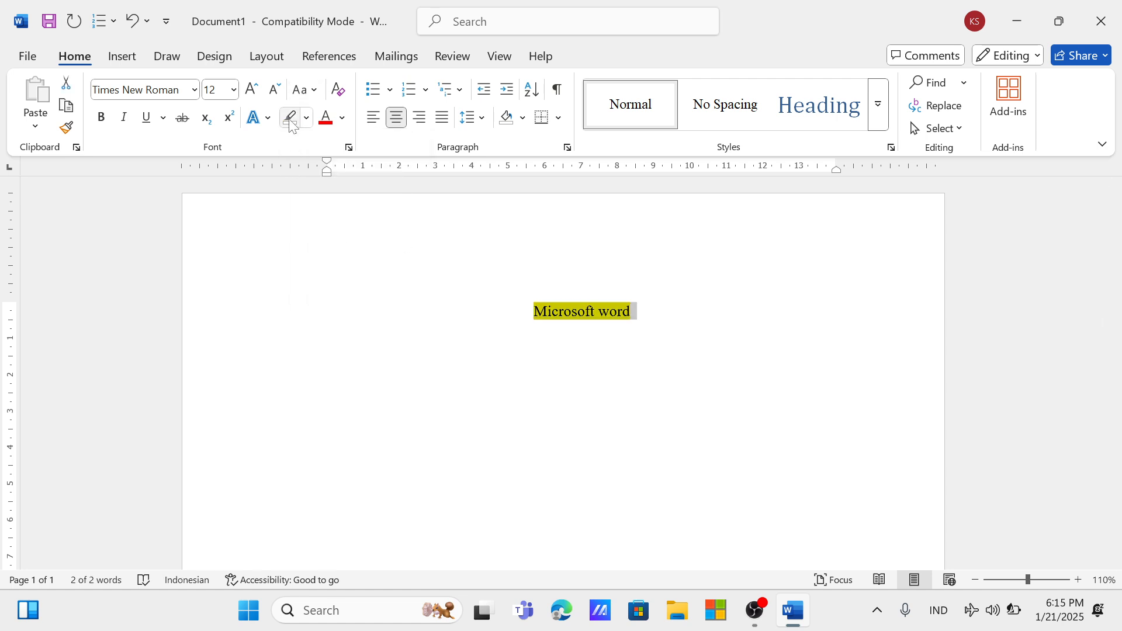
left_click(293, 120)
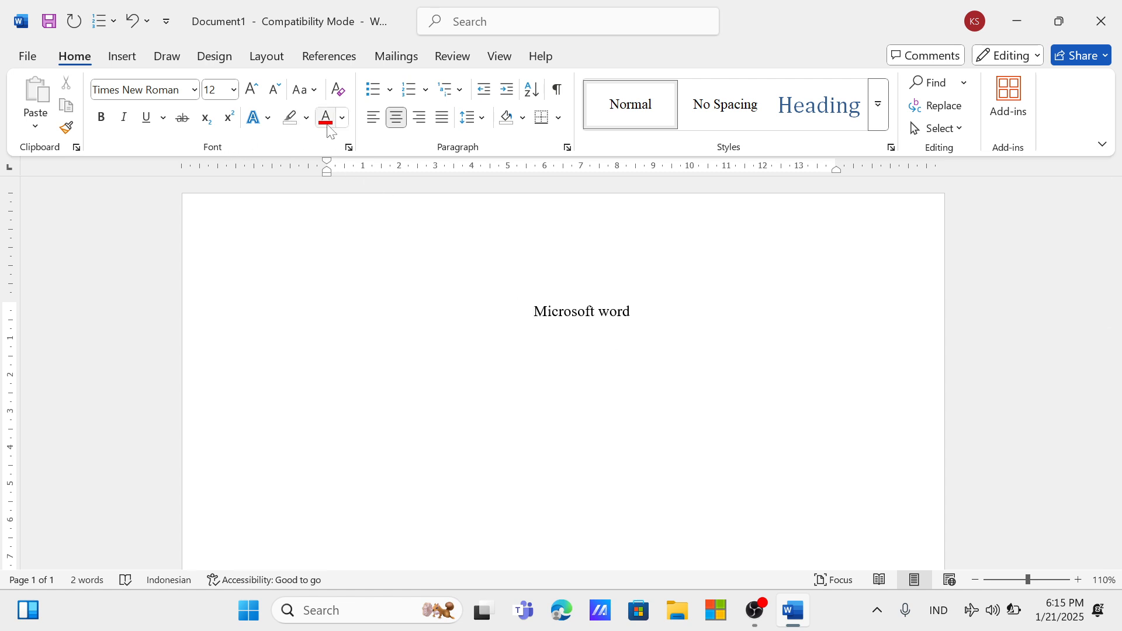
Look over the theme, standard and additional font colors for the "Microsoft word" text without choosing one
key("ctrl+a")
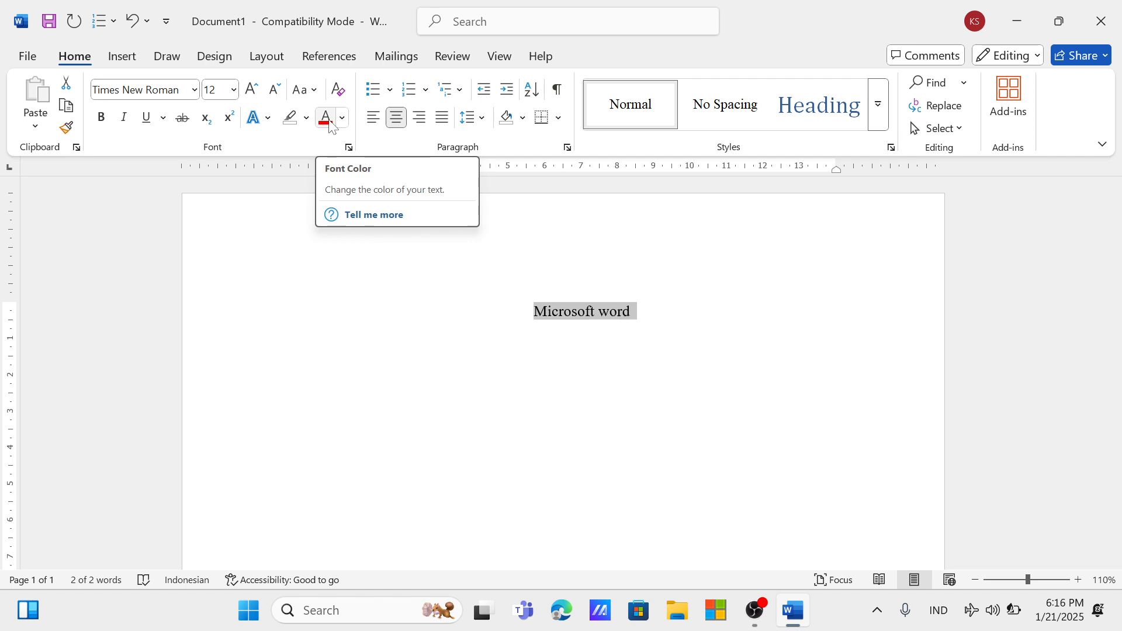
left_click(342, 124)
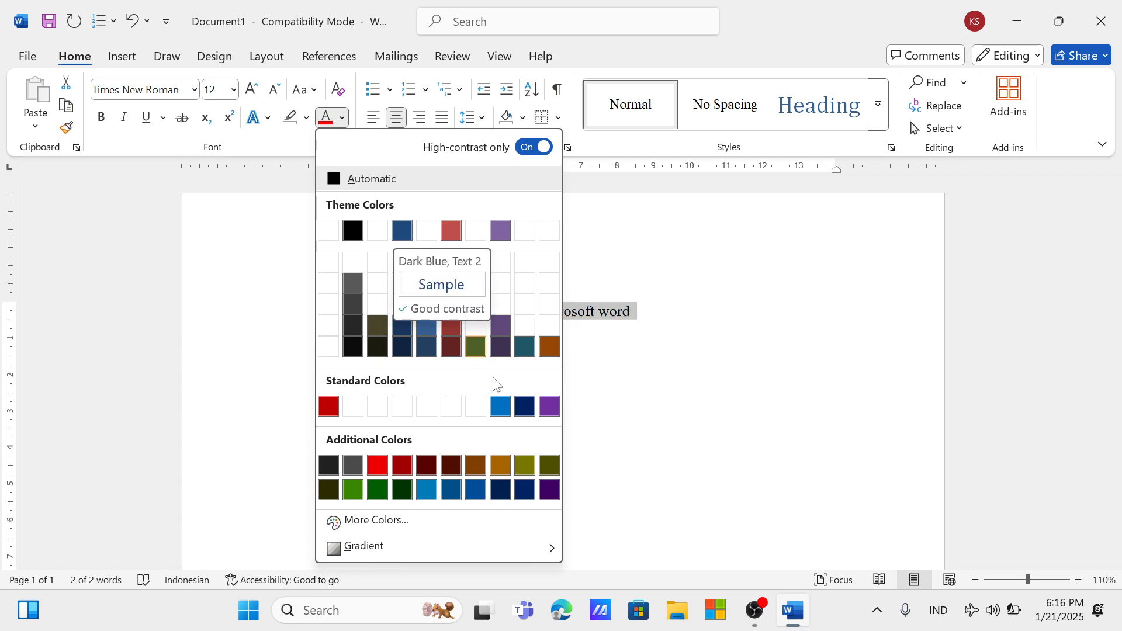
left_click(684, 202)
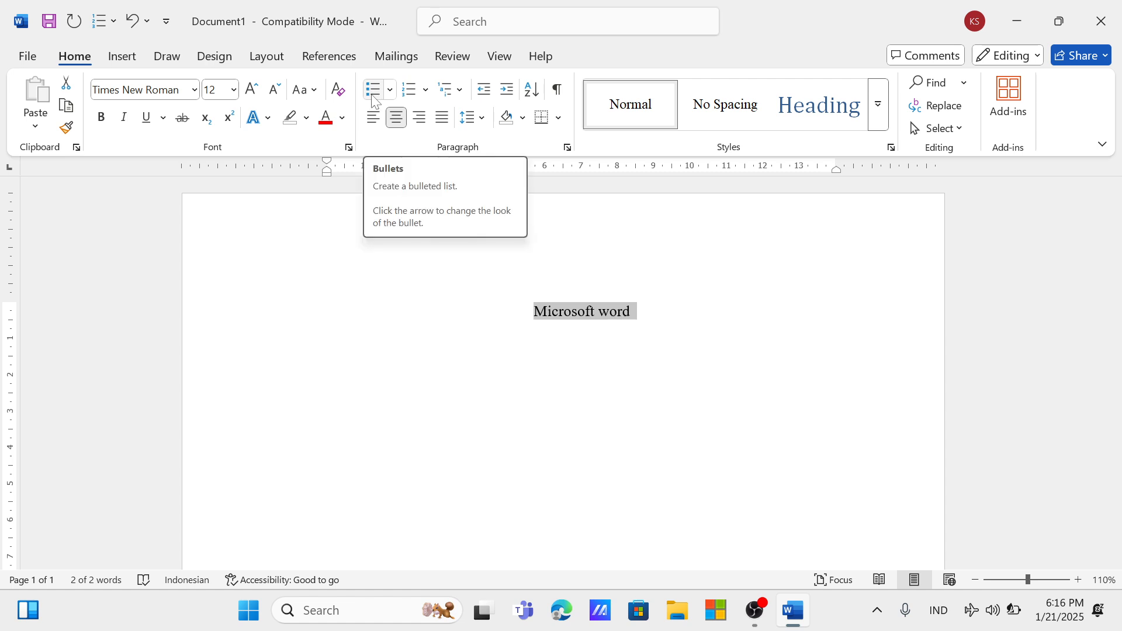
Look over the bullet styles in the Bullet Library without applying one, keeping the "Microsoft word" text selected
left_click(390, 91)
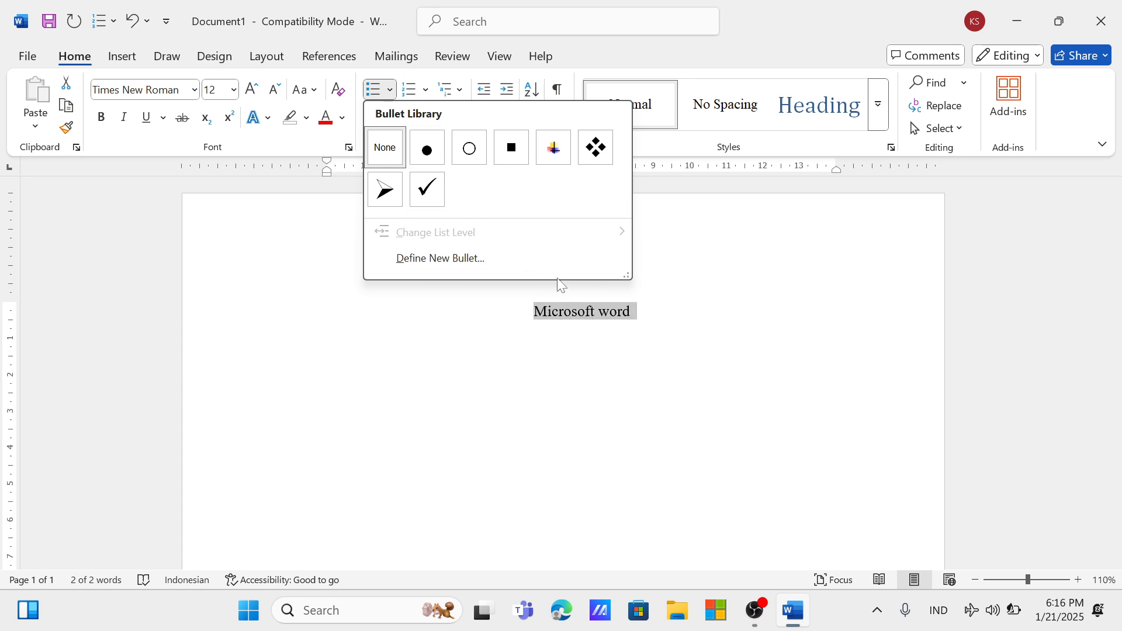
left_click(644, 322)
left_click(644, 322)
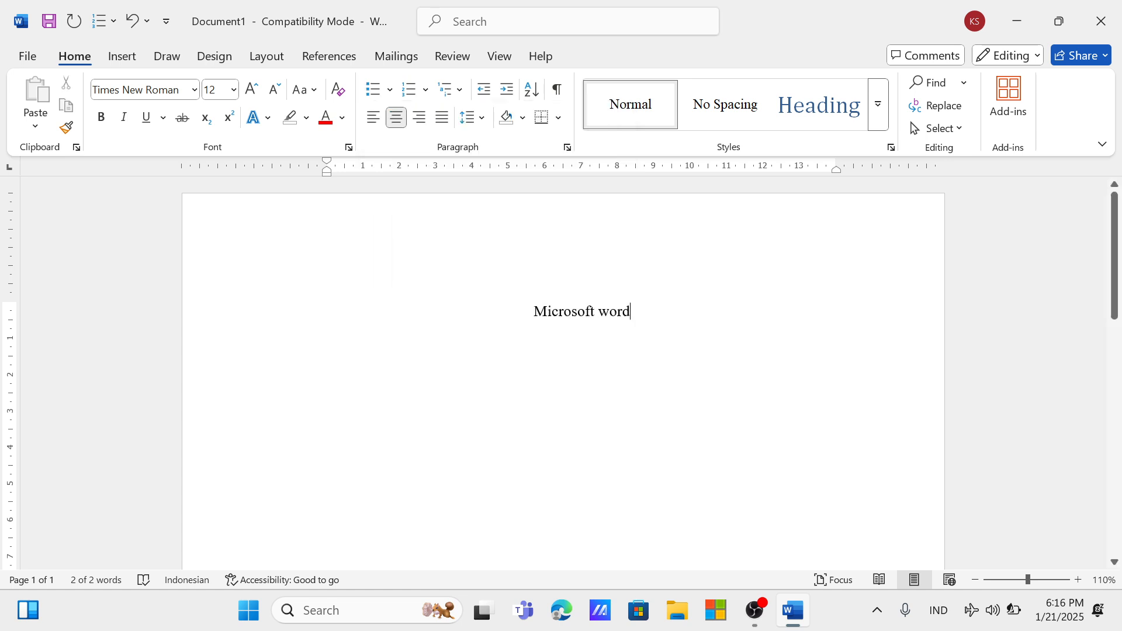
key("ctrl+a")
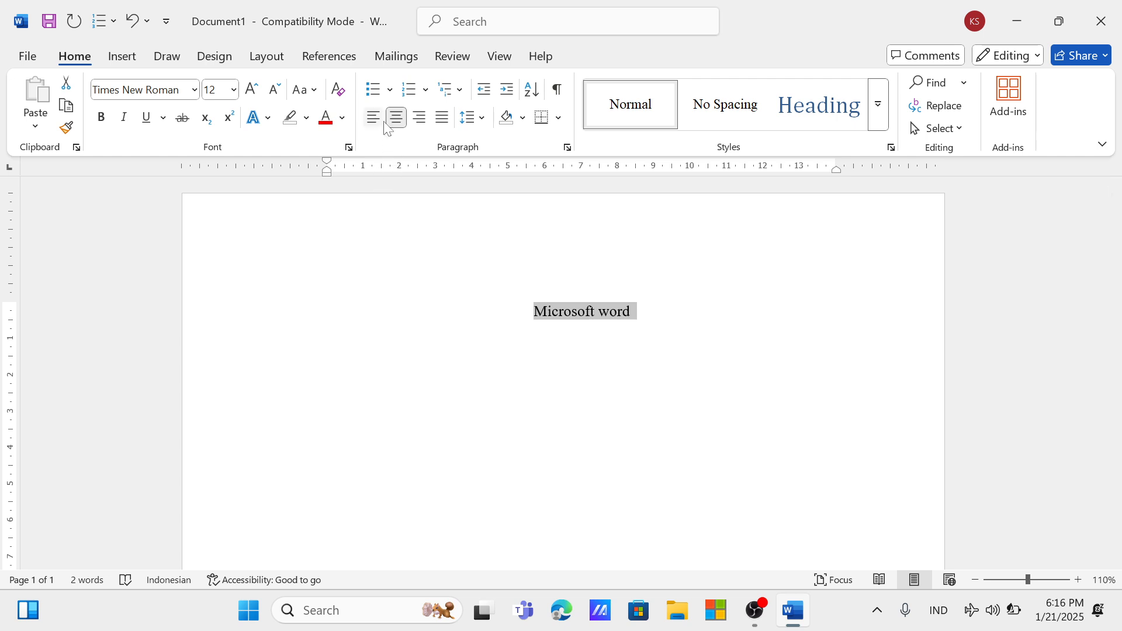
Left-align the "Microsoft word" text and add a second line reading "Microsoft Excel" below it
left_click(377, 120)
left_click(454, 321)
key("Return")
type("mic")
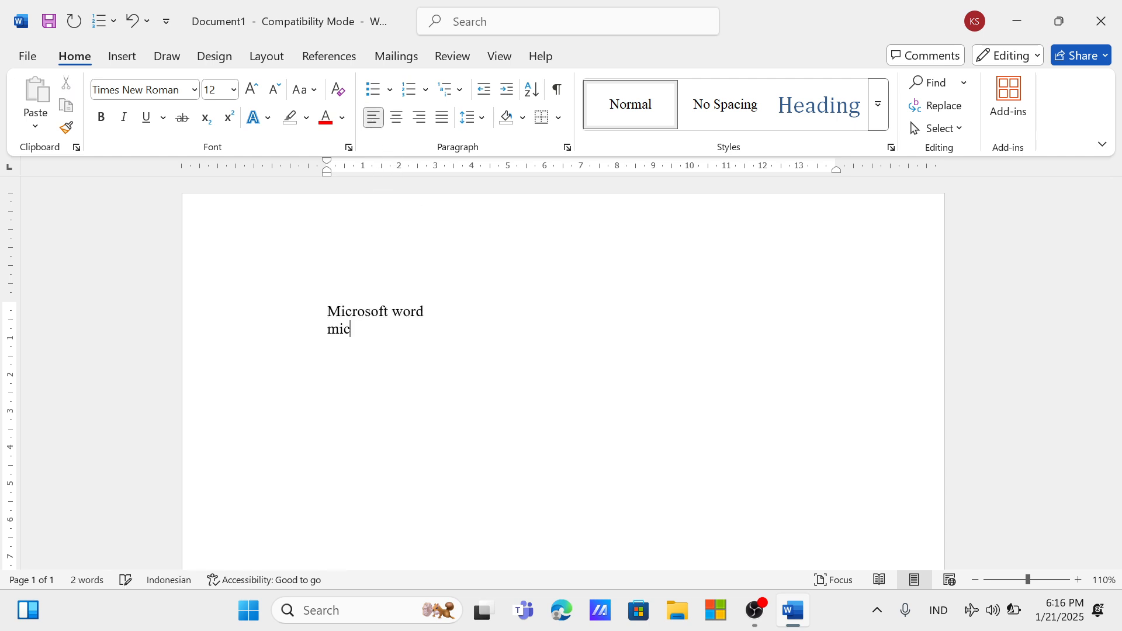
type("rosoft e=E")
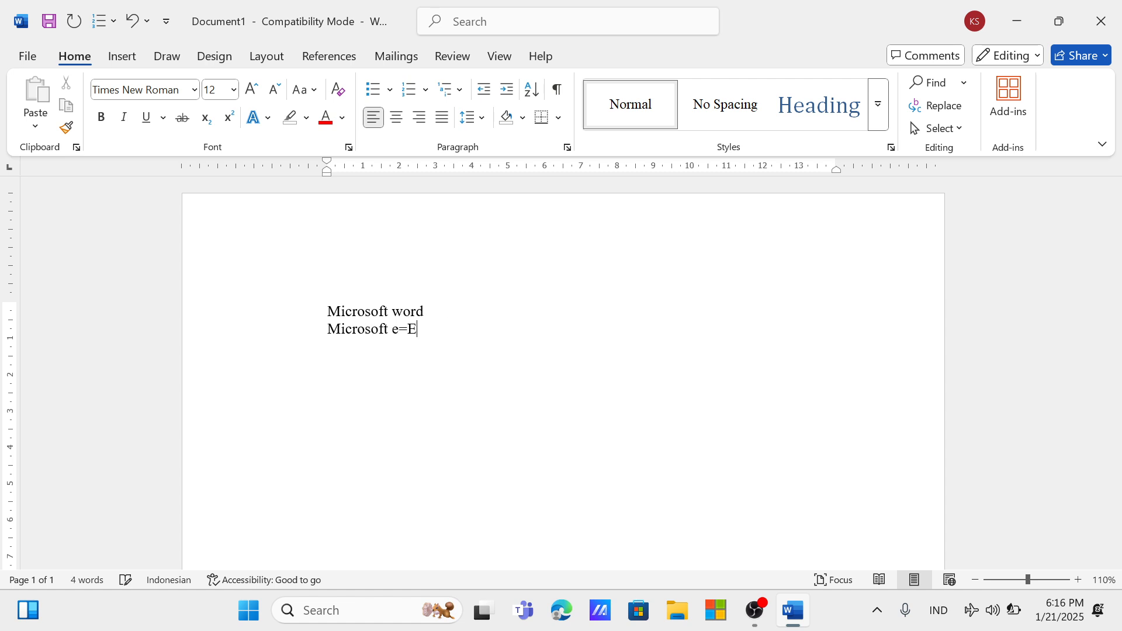
key("BackSpace")
key("BackSpace")
key("BackSpace")
type("EXCE")
key("BackSpace")
key("BackSpace")
key("BackSpace")
type("xcel ")
Add a third line reading "Microsoft powerpoint" below "Microsoft Excel"
type("microfo")
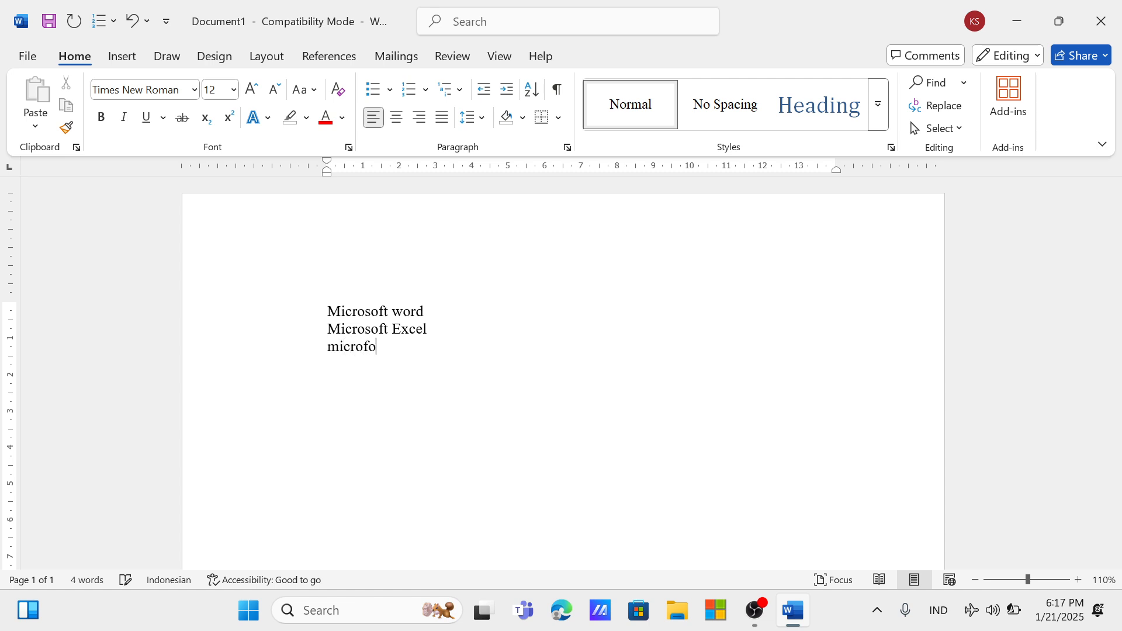
type("st")
key("BackSpace")
key("BackSpace")
key("BackSpace")
type("soft ")
type("[")
type("powe")
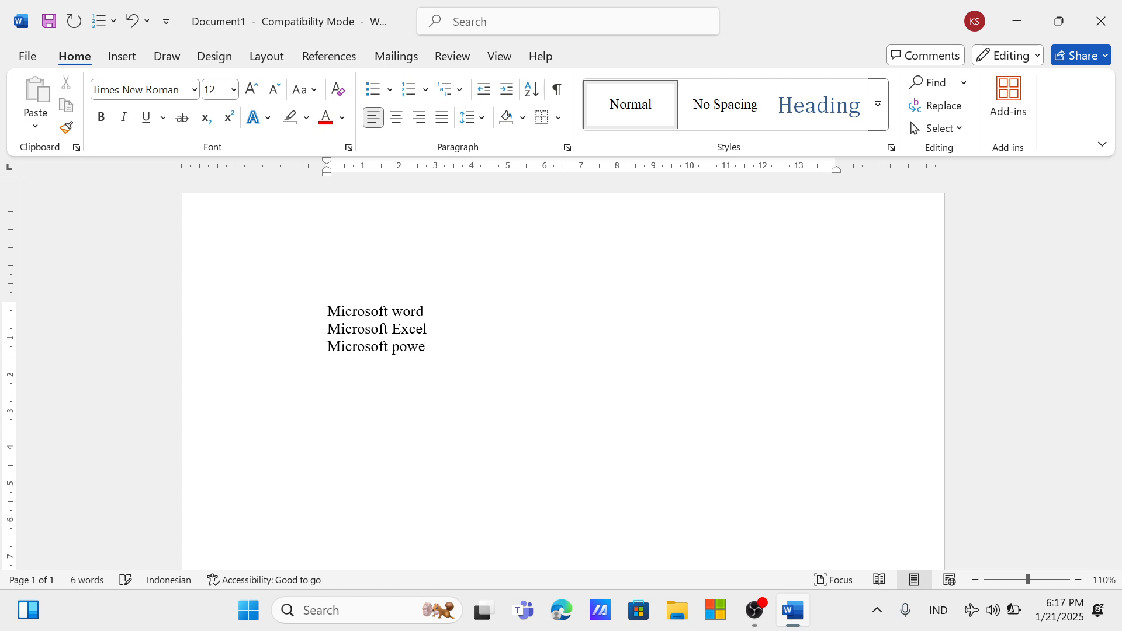
type("r p")
key("BackSpace")
type("poin")
Change the word "powerpoint" in the third line to Capitalize Each Word
key("shift+Left")
key("shift+Left")
key("shift+Left")
key("shift+Left")
key("shift+Left")
key("shift+Left")
key("shift+Left")
key("shift+Left")
key("shift+Left")
key("shift+Left")
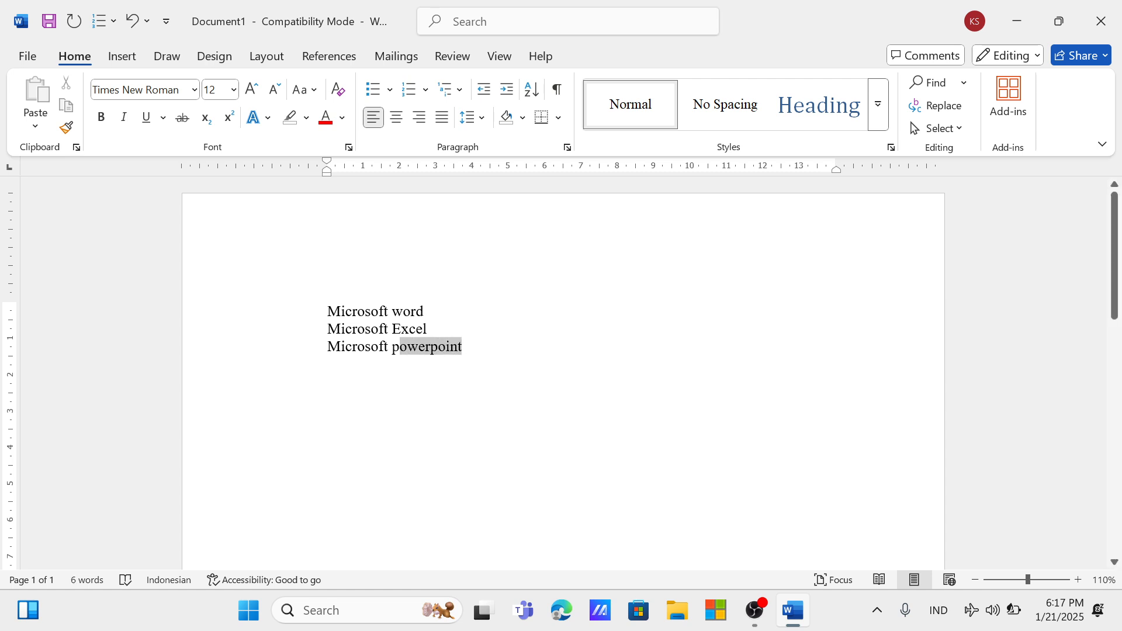
left_click(305, 89)
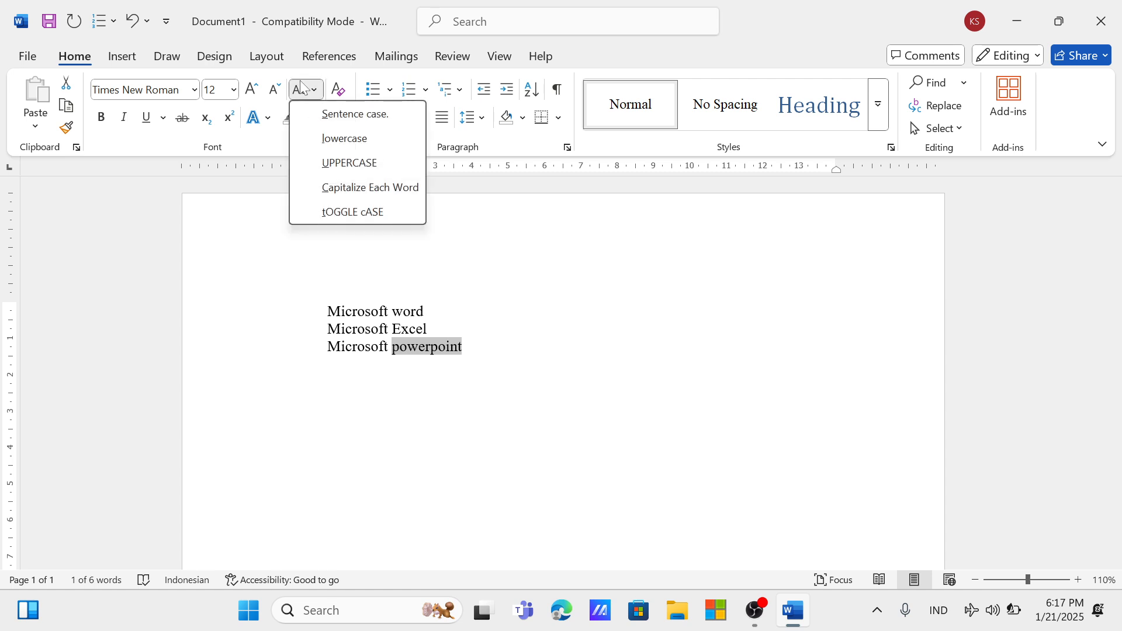
left_click(386, 189)
key("Right")
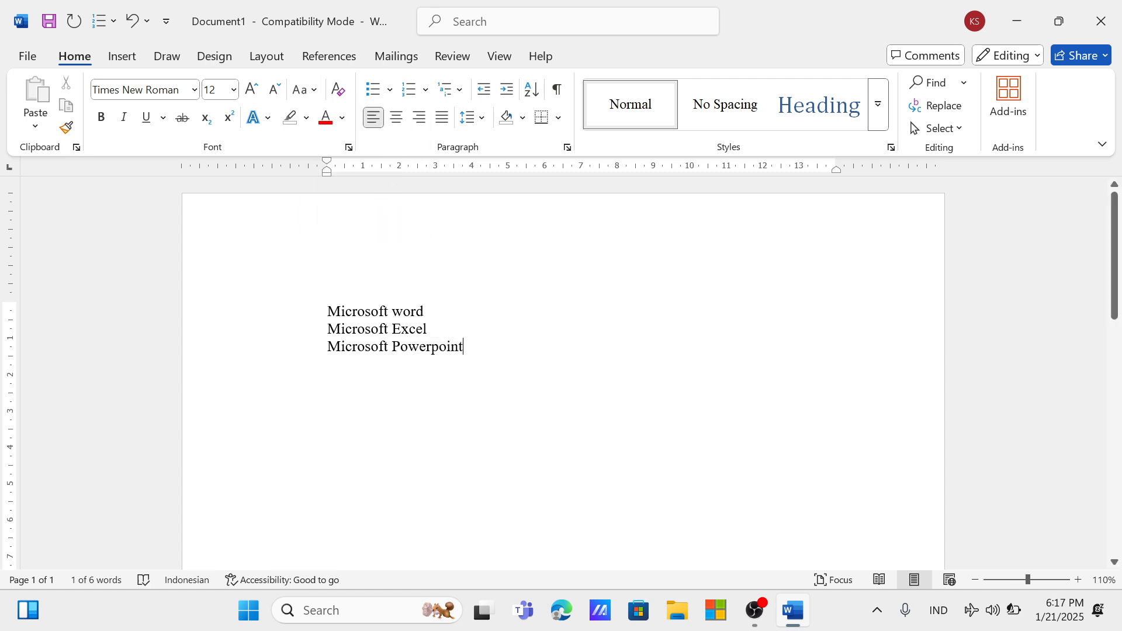
Select all three Microsoft lines and look over the Bullet Library styles without applying one
key("ctrl+a")
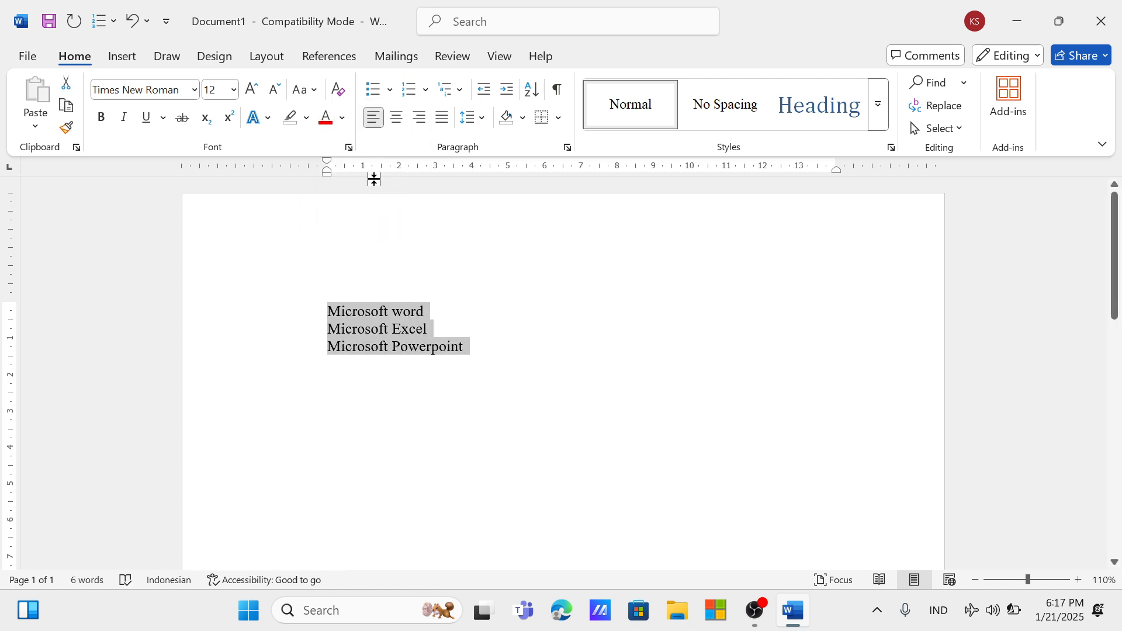
left_click(391, 89)
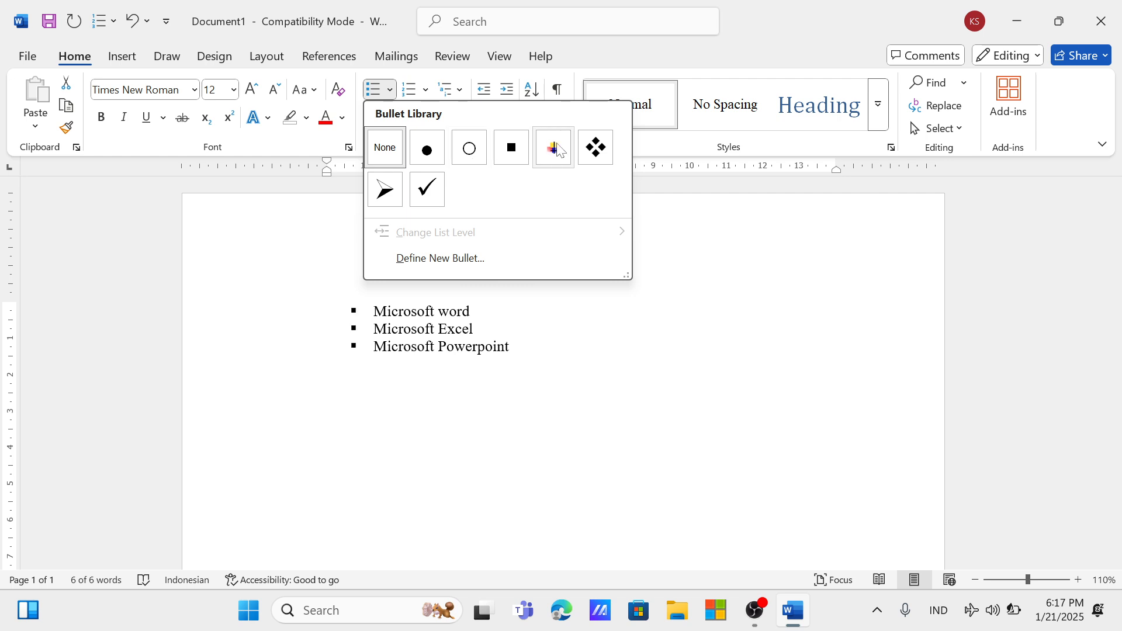
left_click(678, 327)
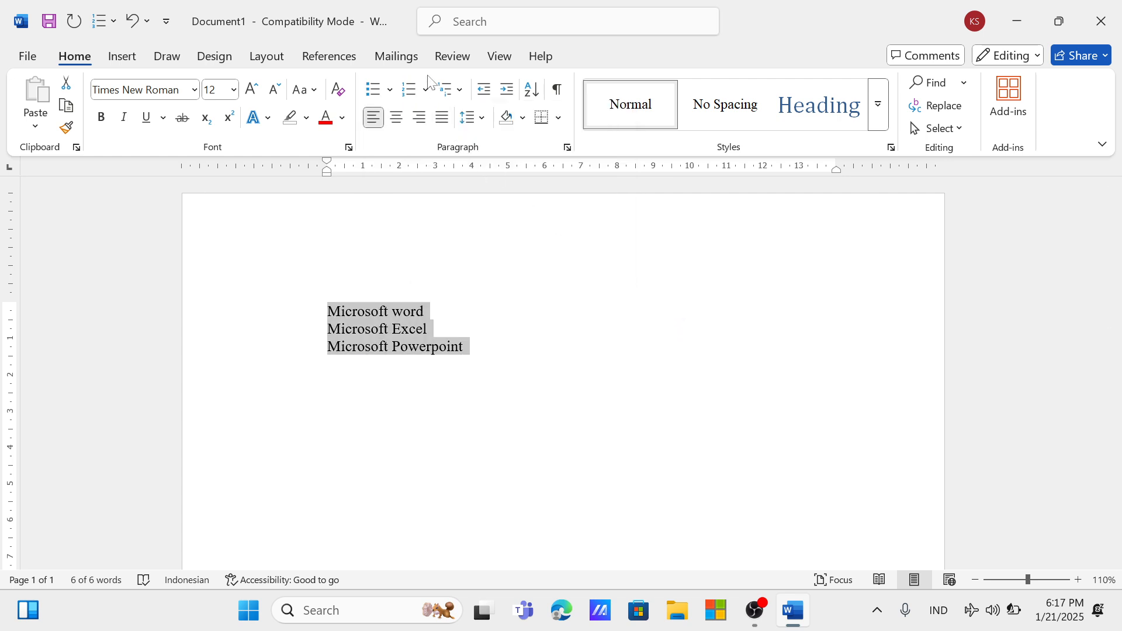
Try 1., 2., 3. numbering on the three lines, remove it, and look over the Numbering Library formats
left_click(419, 91)
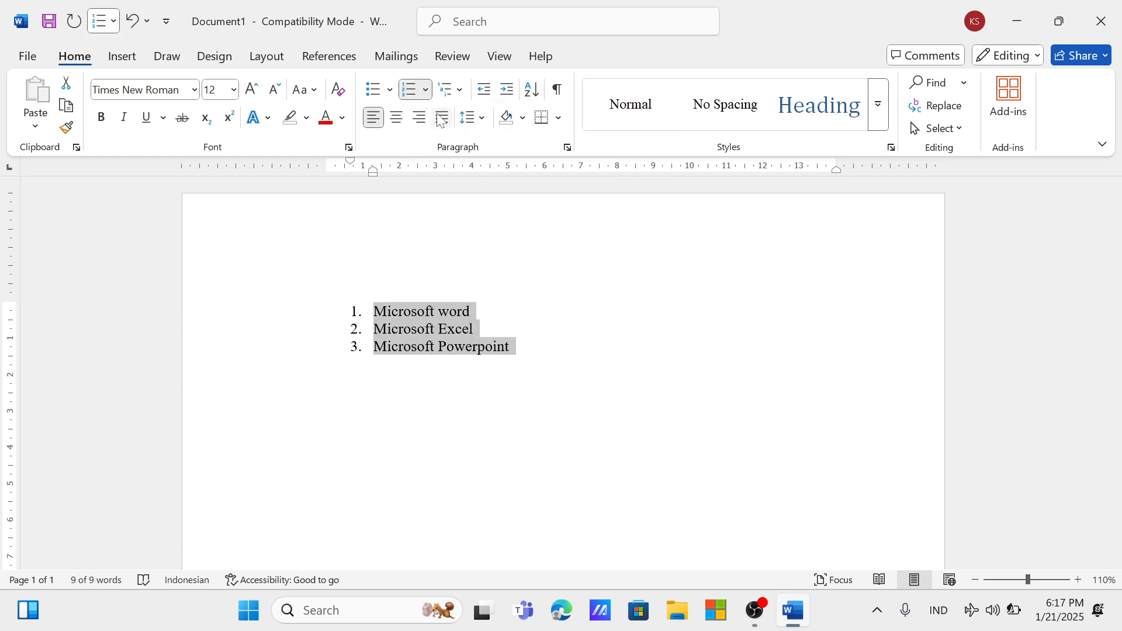
left_click(422, 92)
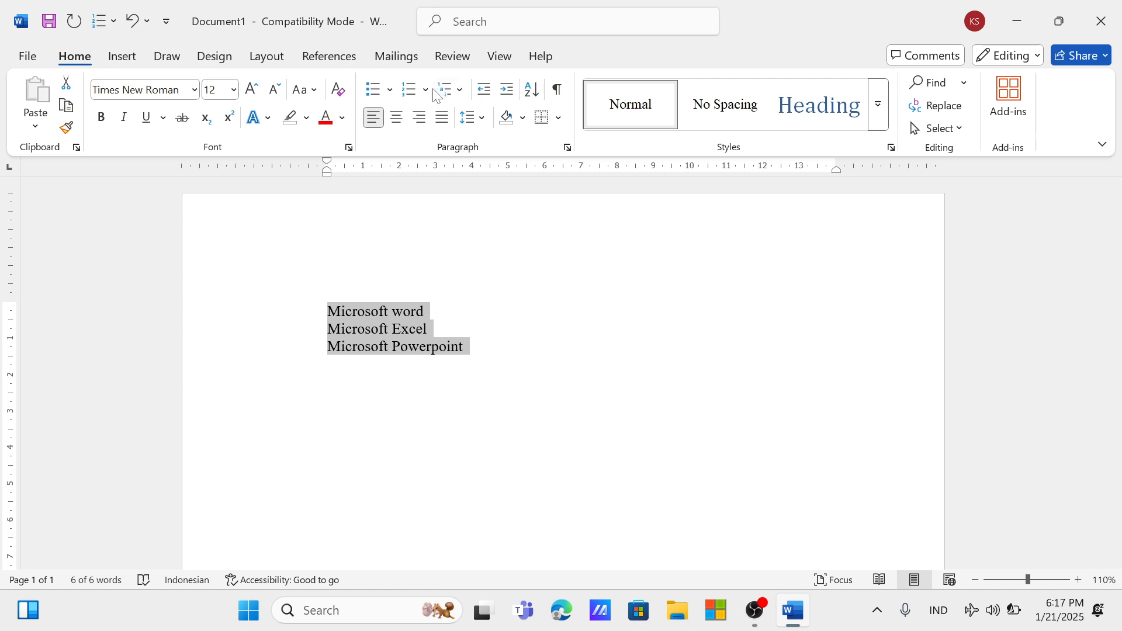
left_click(428, 92)
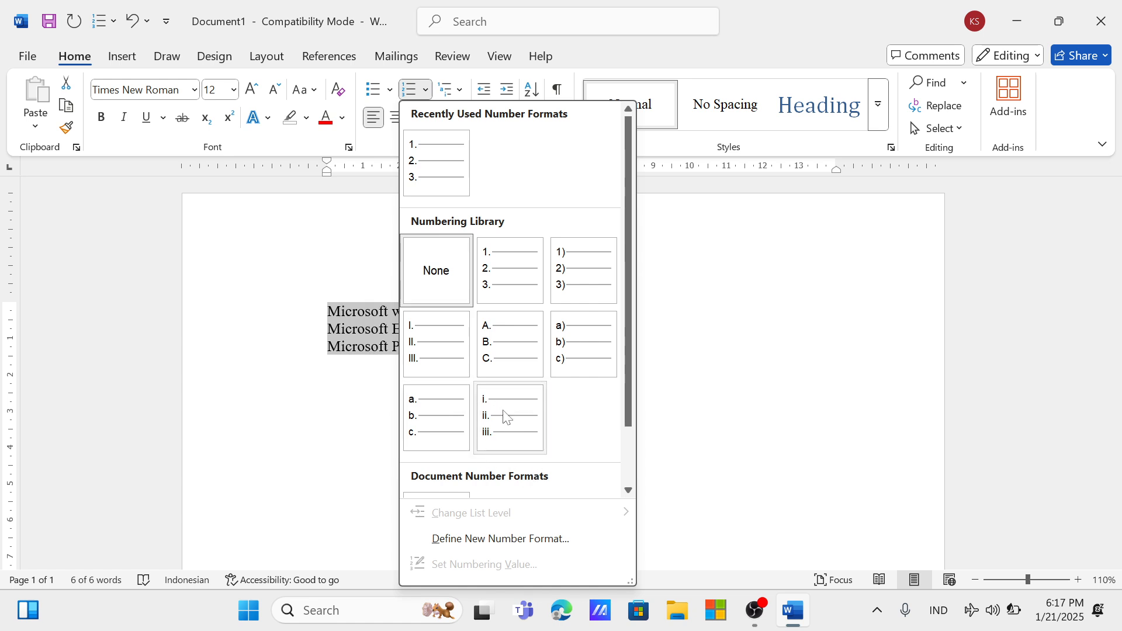
scroll(503, 411, "down", 2)
left_click(682, 390)
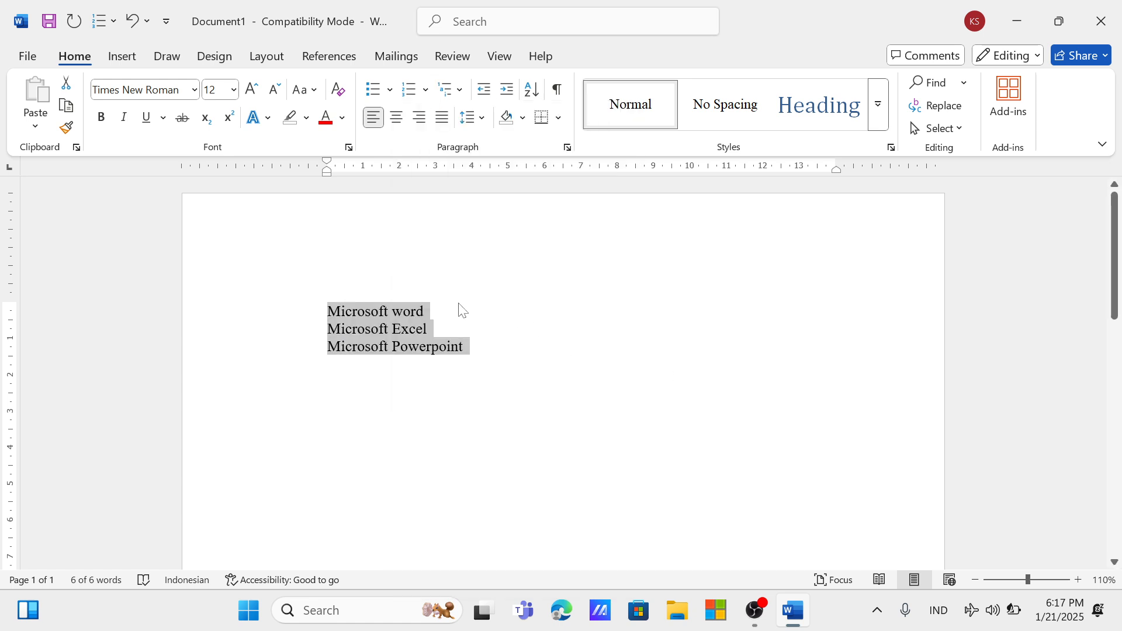
Look over the multilevel list formats in the List Library without applying one to the three lines
left_click(466, 93)
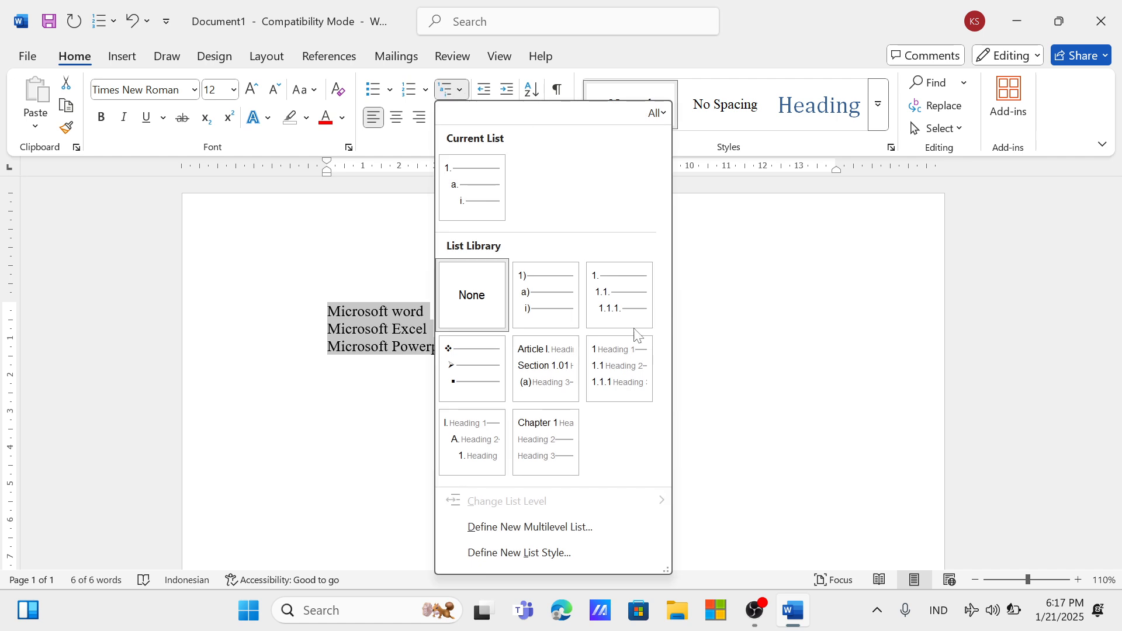
mouse_move(506, 343)
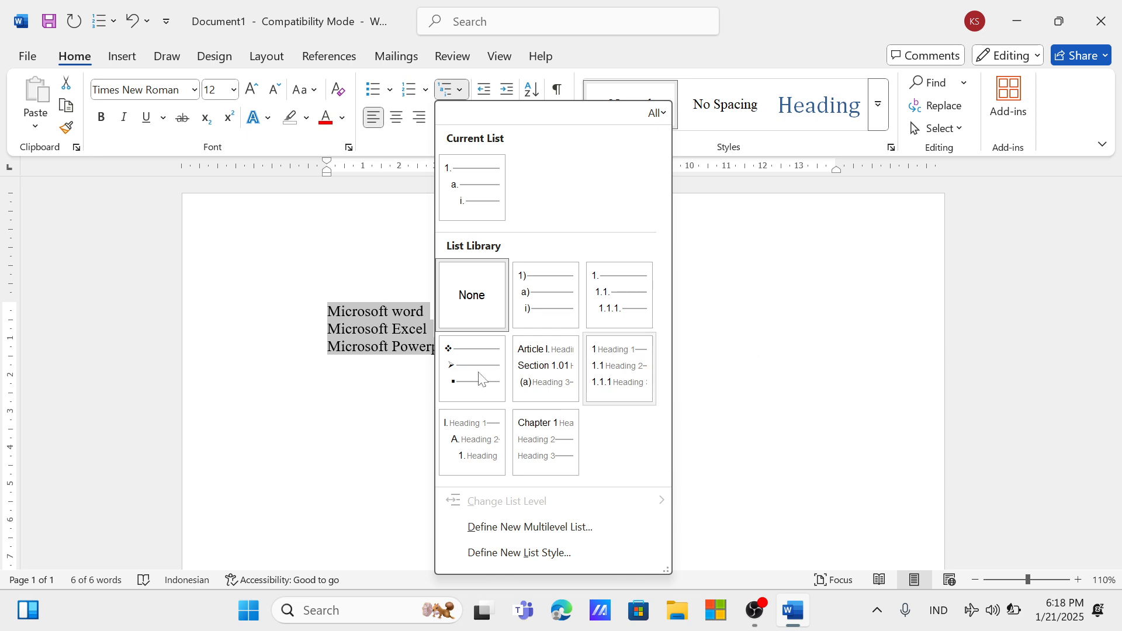
left_click(697, 320)
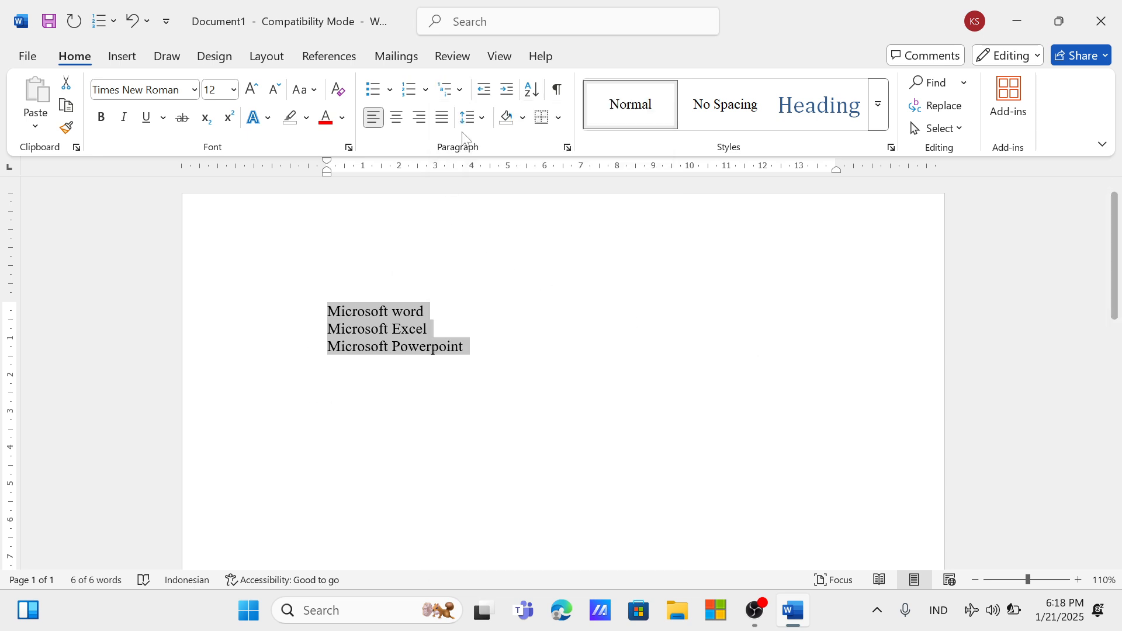
Increase the indent of the three Microsoft lines repeatedly until they sit close to the right margin
left_click(478, 89)
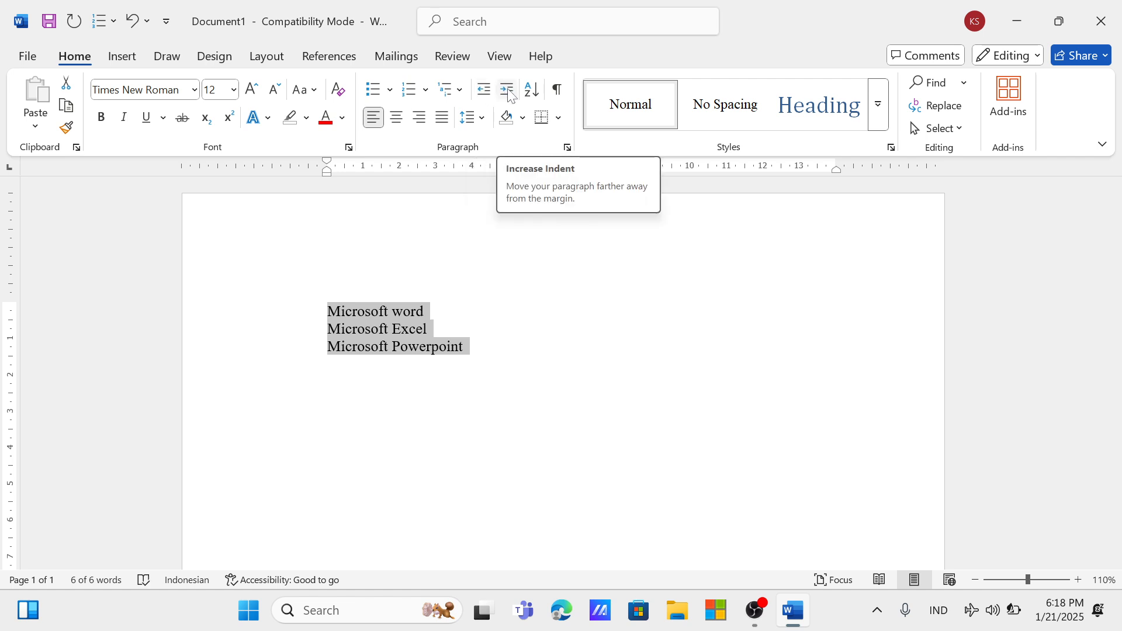
left_click(507, 89)
left_click(507, 90)
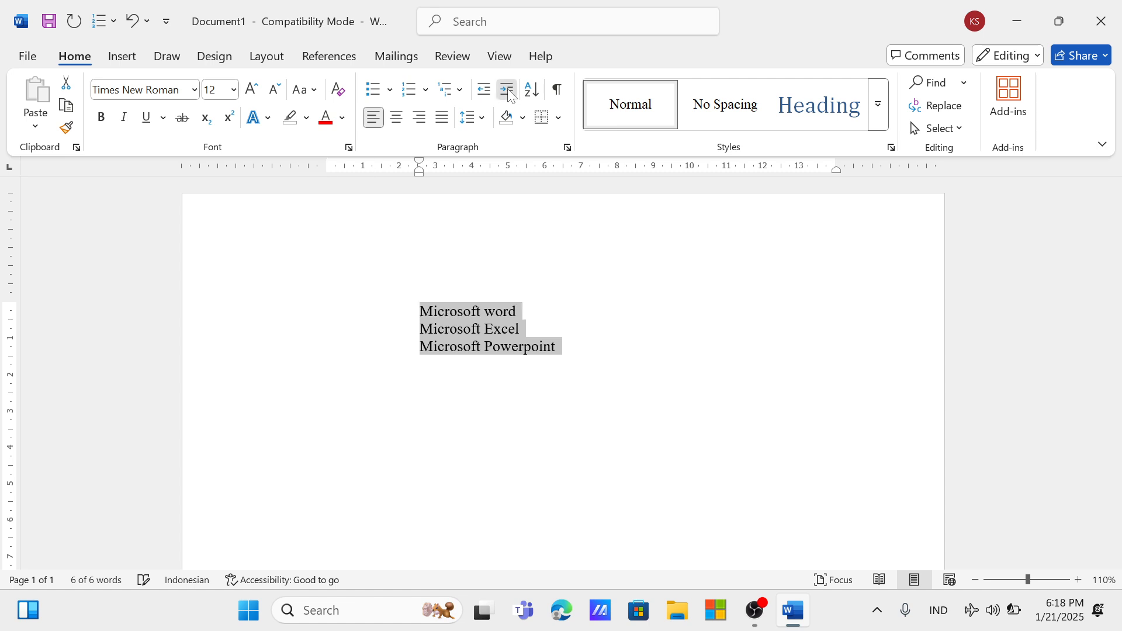
left_click(507, 89)
left_click(507, 89)
left_click(507, 90)
left_click(507, 89)
left_click(510, 95)
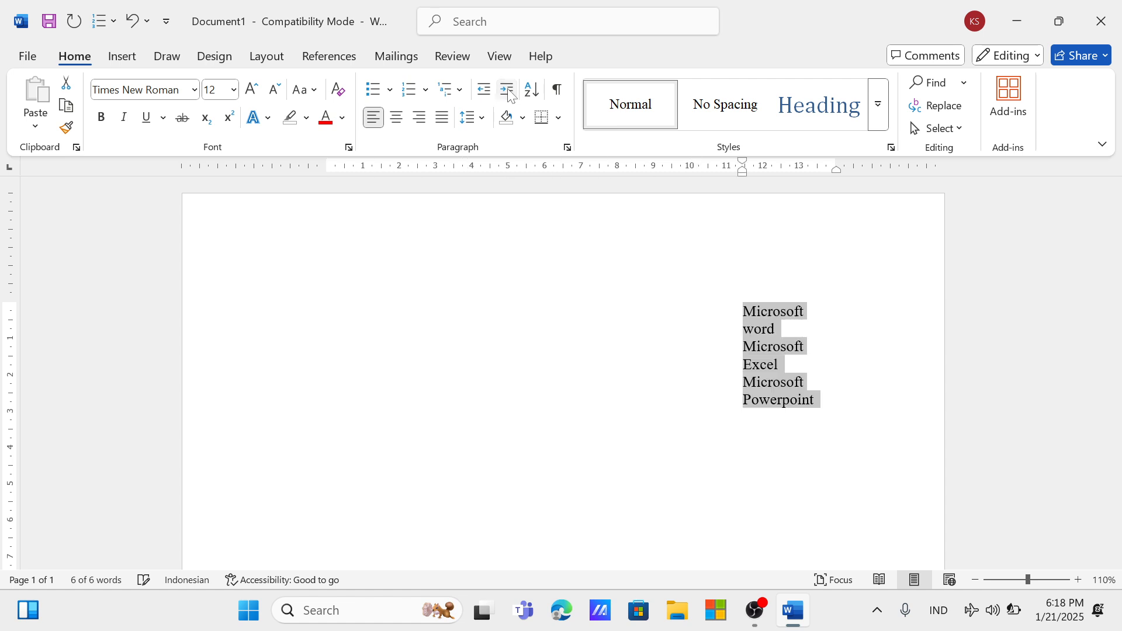
left_click(510, 95)
Decrease the indent of the three Microsoft lines repeatedly until they are back at the left margin
left_click(487, 97)
left_click(489, 99)
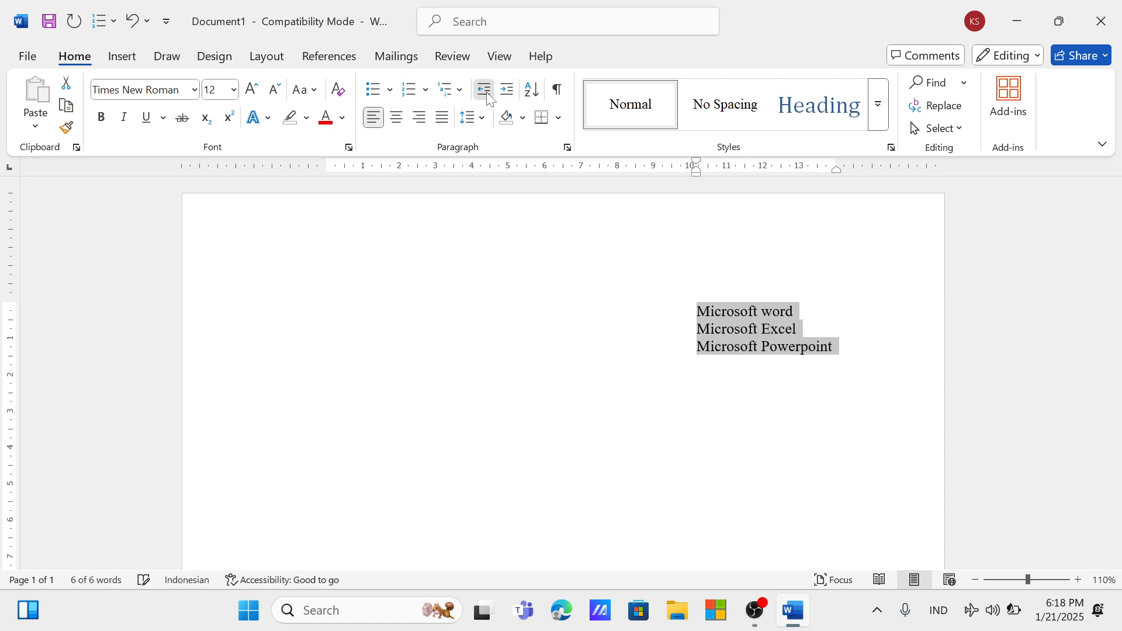
left_click(488, 96)
left_click(488, 96)
left_click(489, 96)
left_click(489, 95)
left_click(489, 96)
left_click(488, 96)
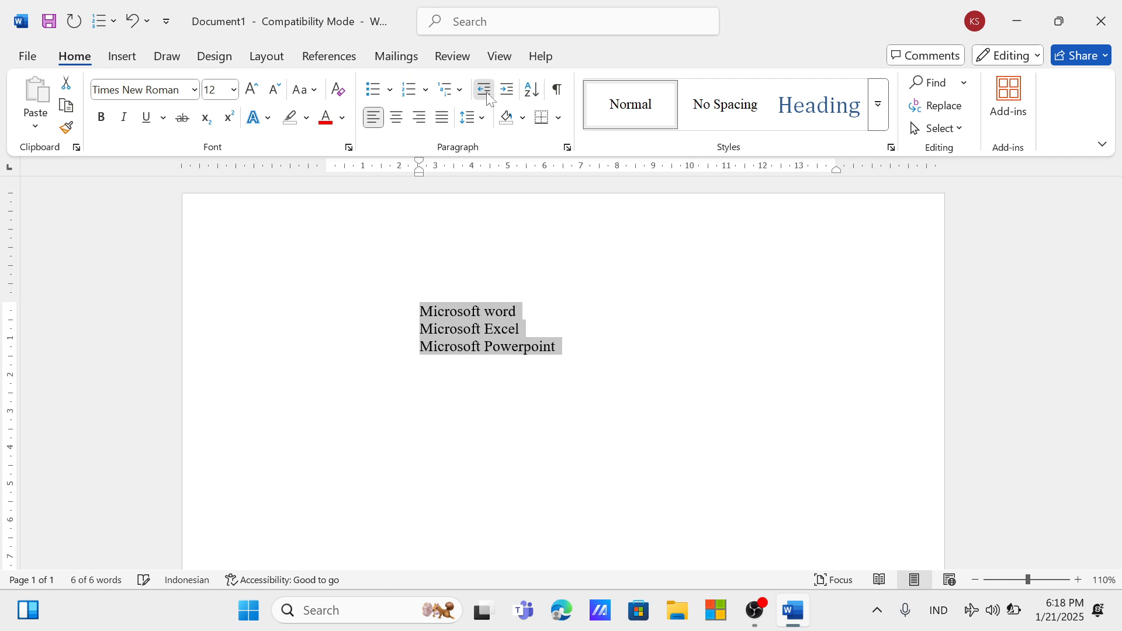
left_click(488, 96)
left_click(488, 96)
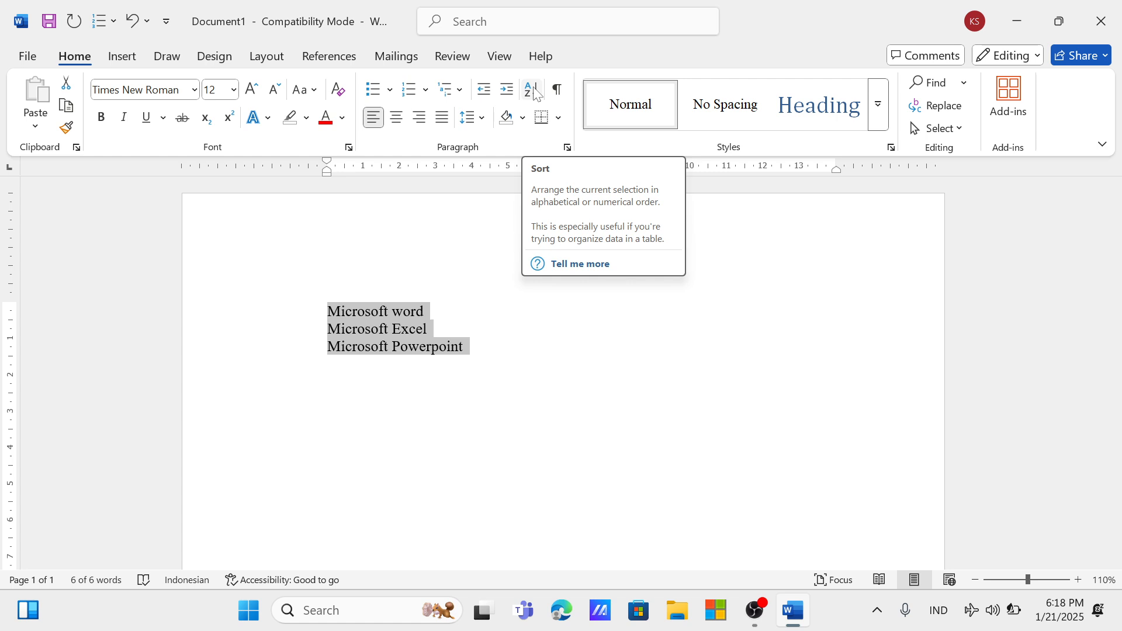
Look over the Sort Text options for the three selected lines without sorting them
left_click(533, 91)
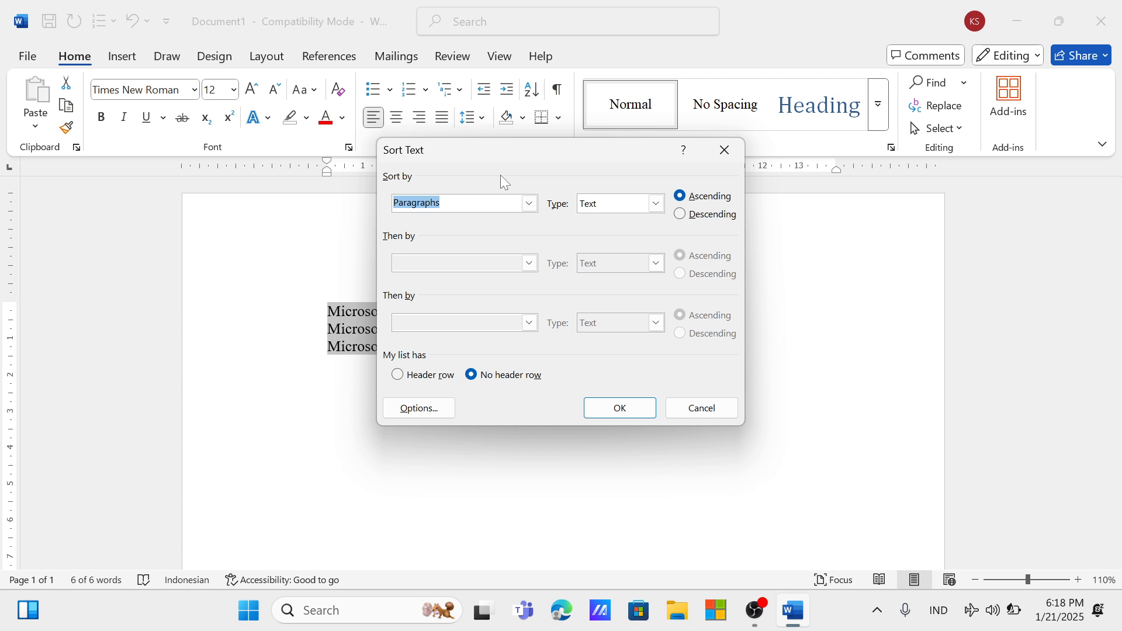
left_click(726, 150)
Leave a blank line below "Microsoft Powerpoint" and enter 1, 2, 5, 3 and 4 on separate lines
left_click(418, 418)
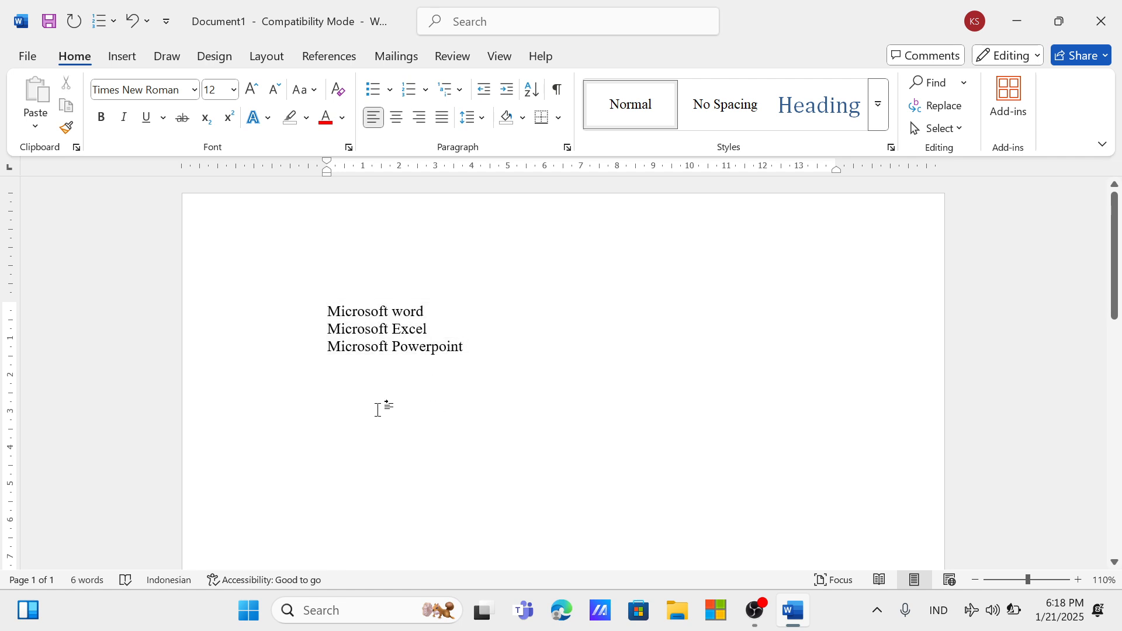
key("Return")
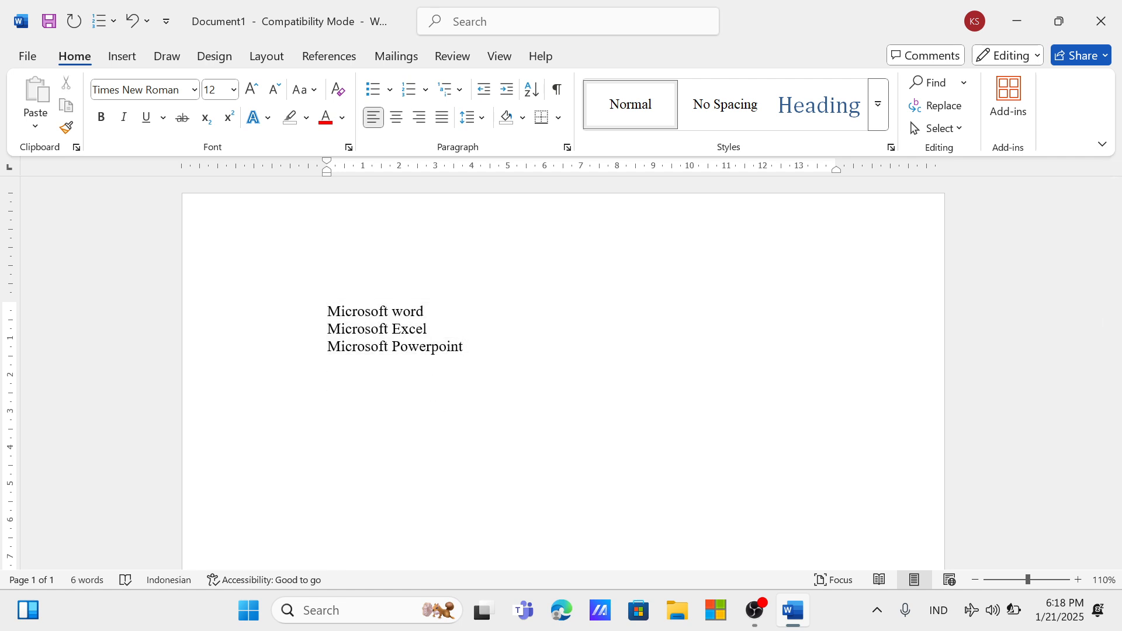
type("1")
key("Return")
type("2 ")
type("5")
key("Return")
type("3")
key("Return")
type("4")
key("Return")
Sort the five number lines by paragraphs as type Number in ascending order
left_click_drag(330, 363, 360, 432)
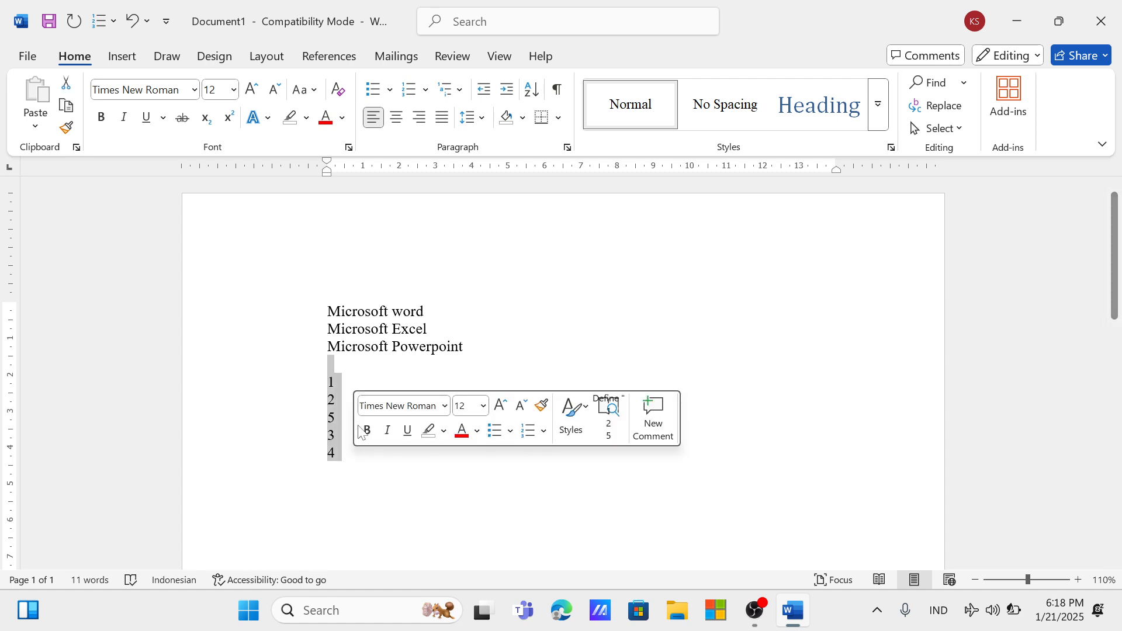
left_click(533, 89)
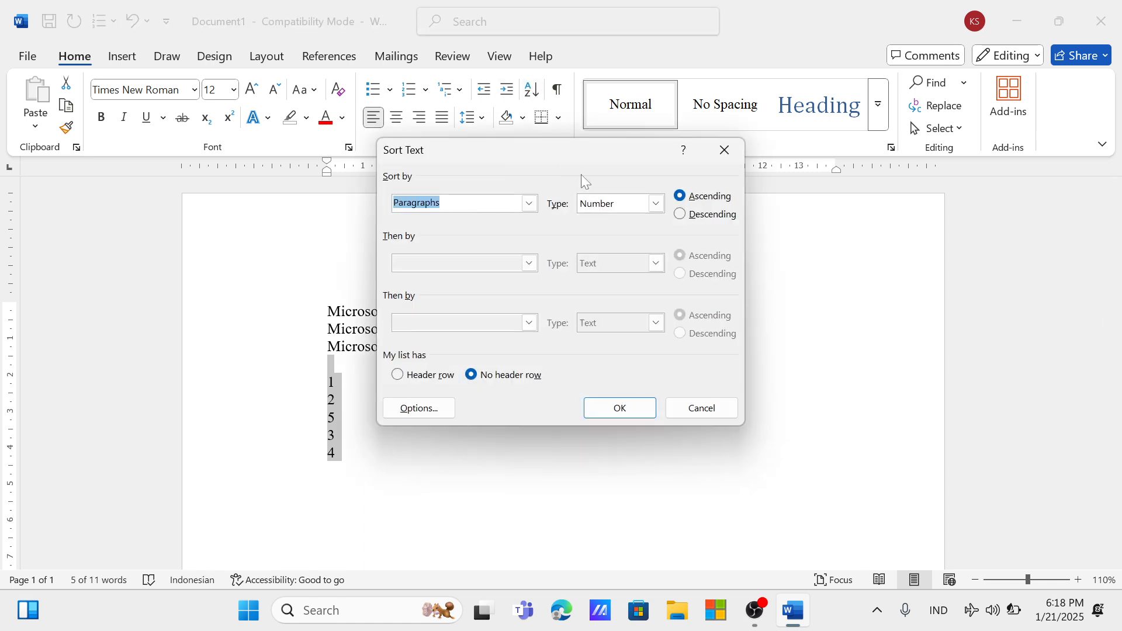
left_click(658, 207)
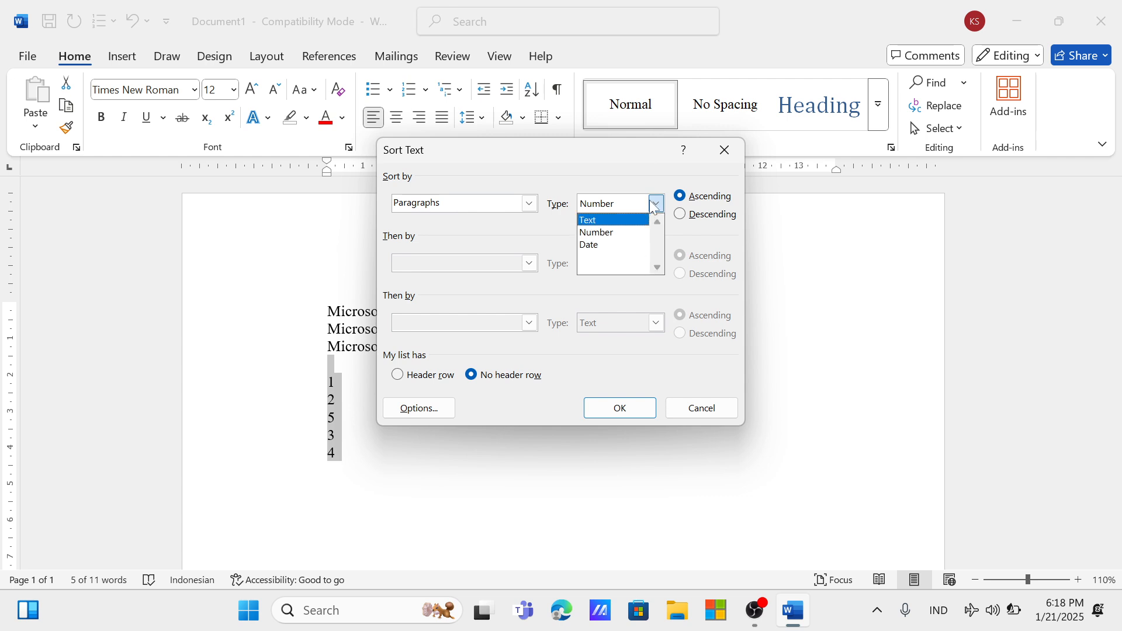
left_click(656, 205)
left_click(640, 405)
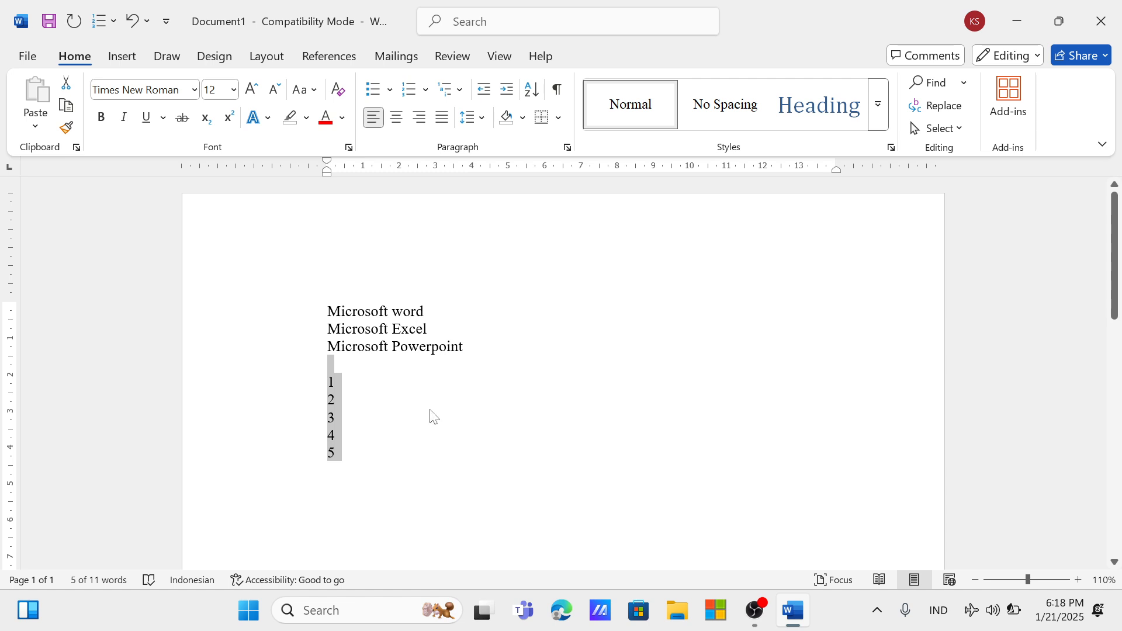
Show the formatting marks, delete the extra spaces after the number 1, and hide the marks again
left_click(390, 383)
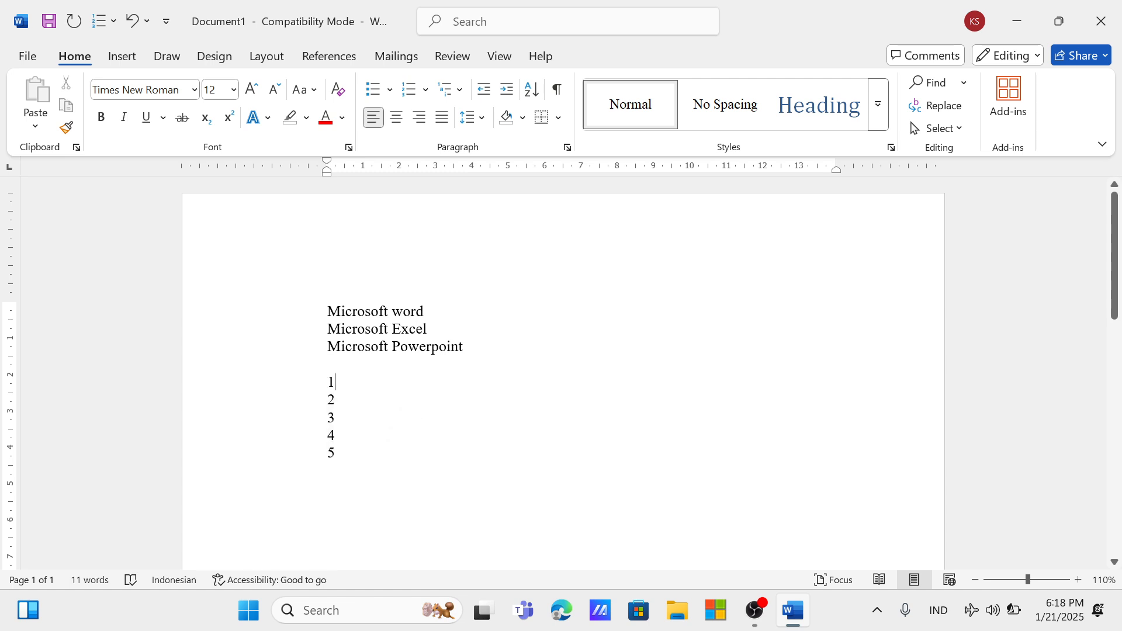
left_click(557, 90)
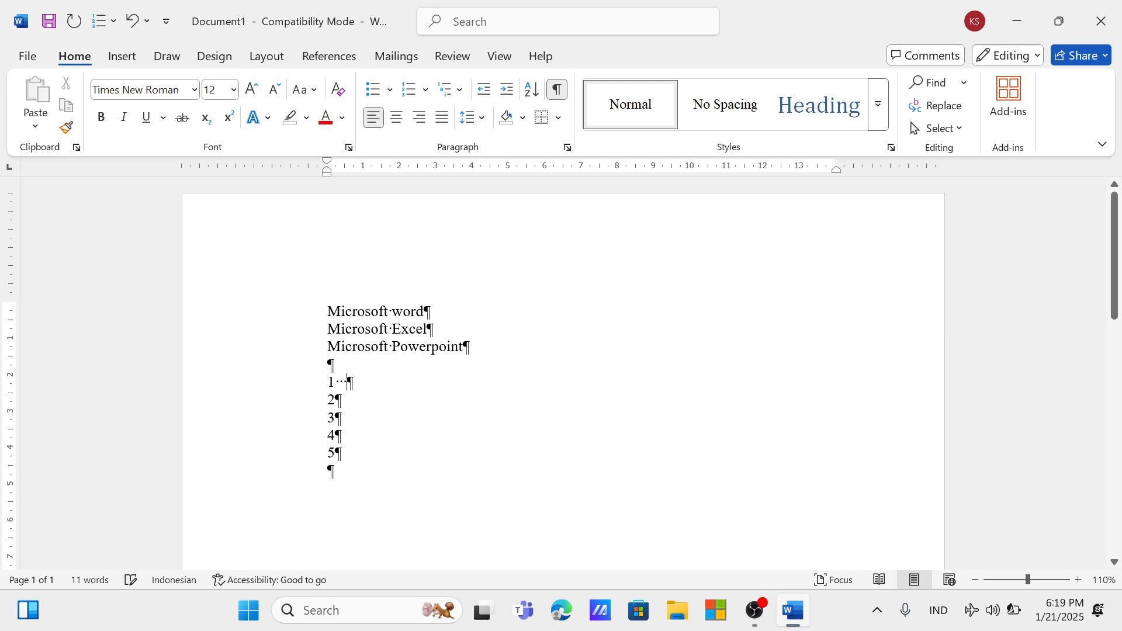
key("BackSpace")
key("BackSpace")
key("BackSpace")
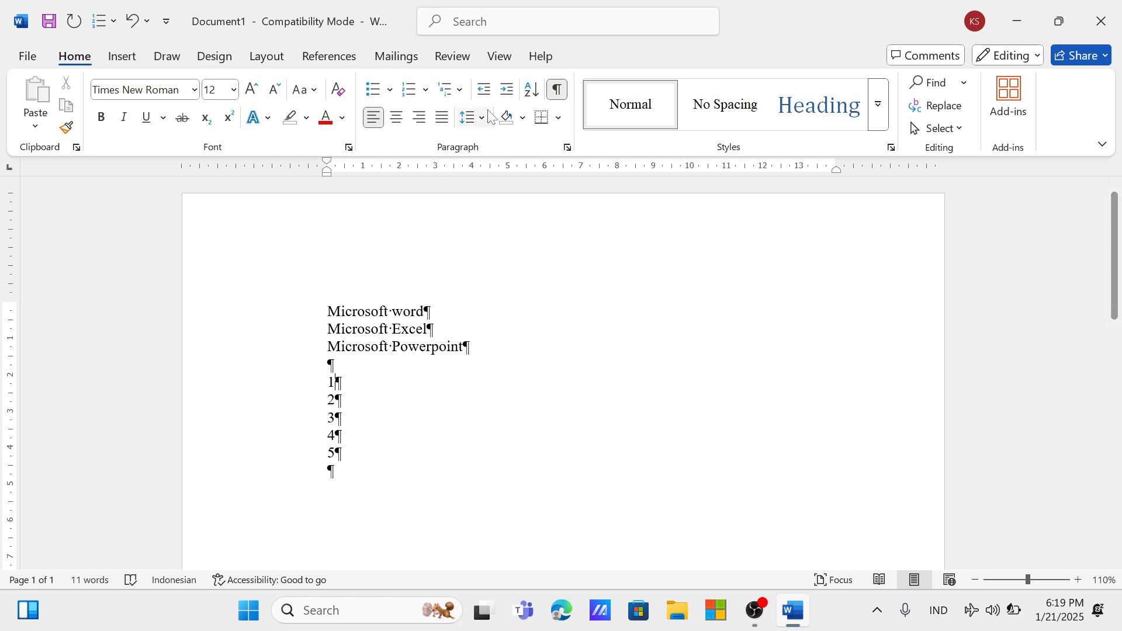
left_click(557, 89)
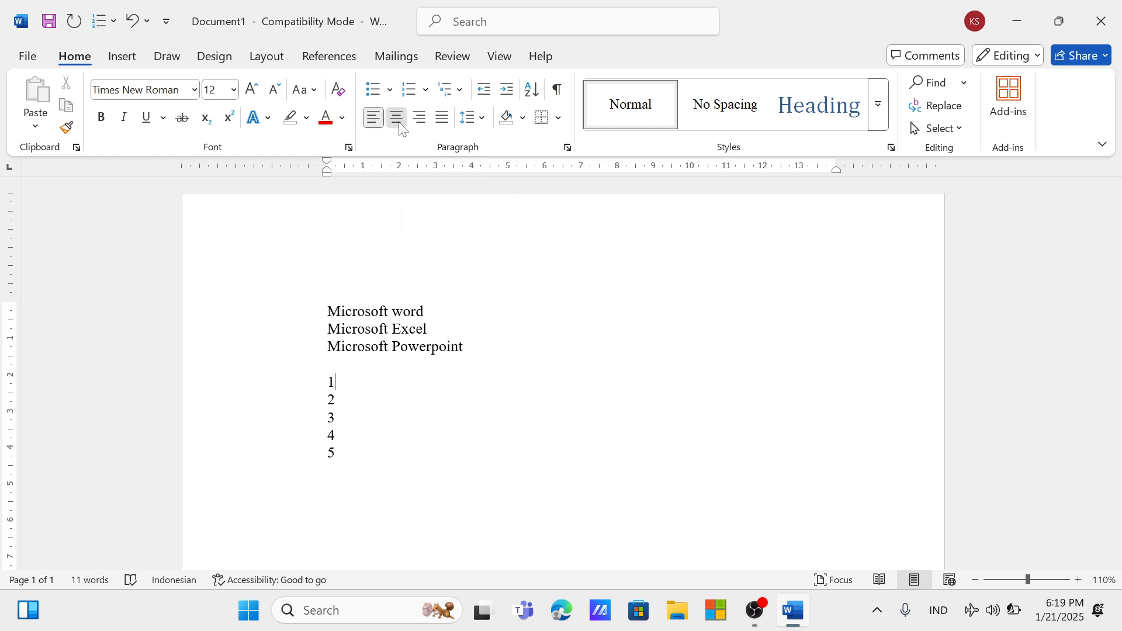
Center the line containing the number 1
left_click(399, 124)
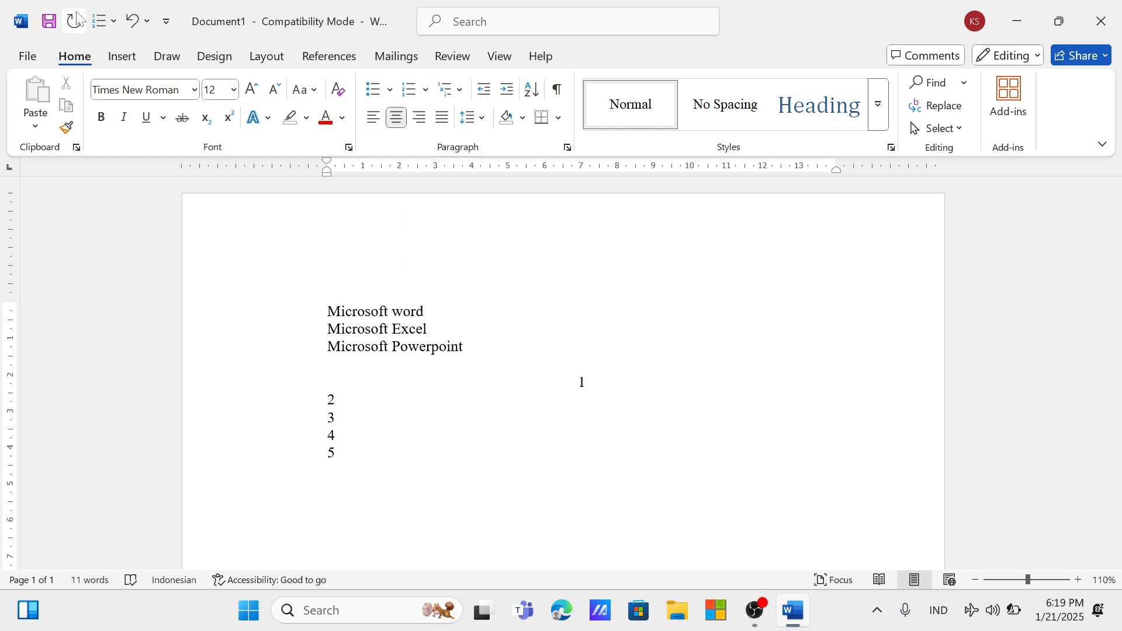
Undo the centering of the line containing the number 1
left_click(126, 22)
left_click(133, 23)
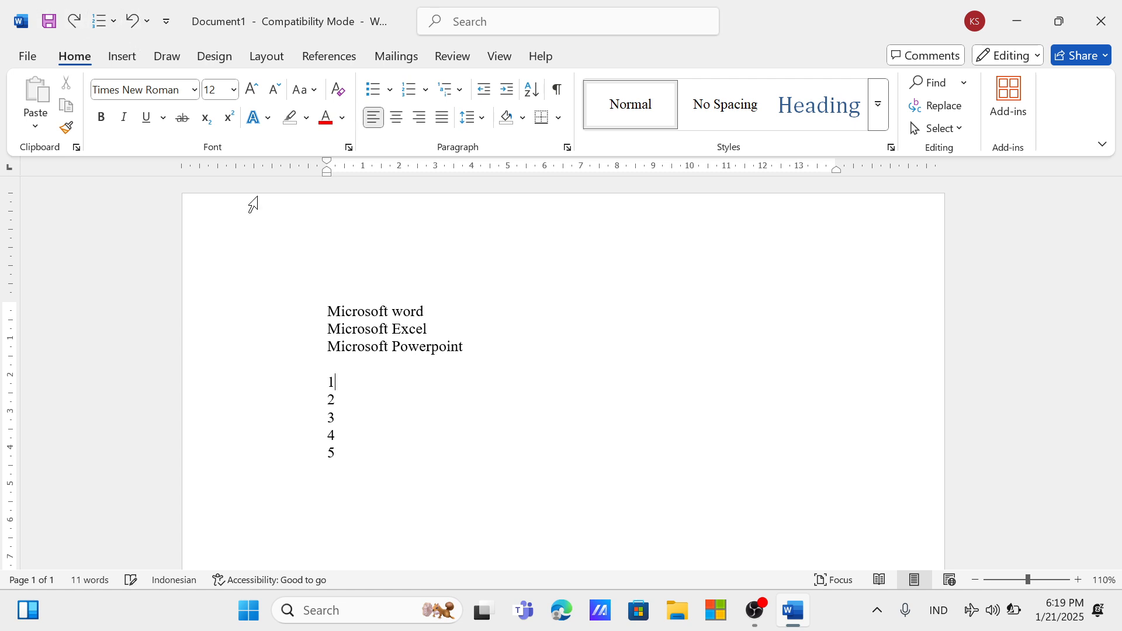
Try centered and right alignment on the three Microsoft lines, and finish with them justified
key("shift+Down")
key("shift+Down")
key("shift+Down")
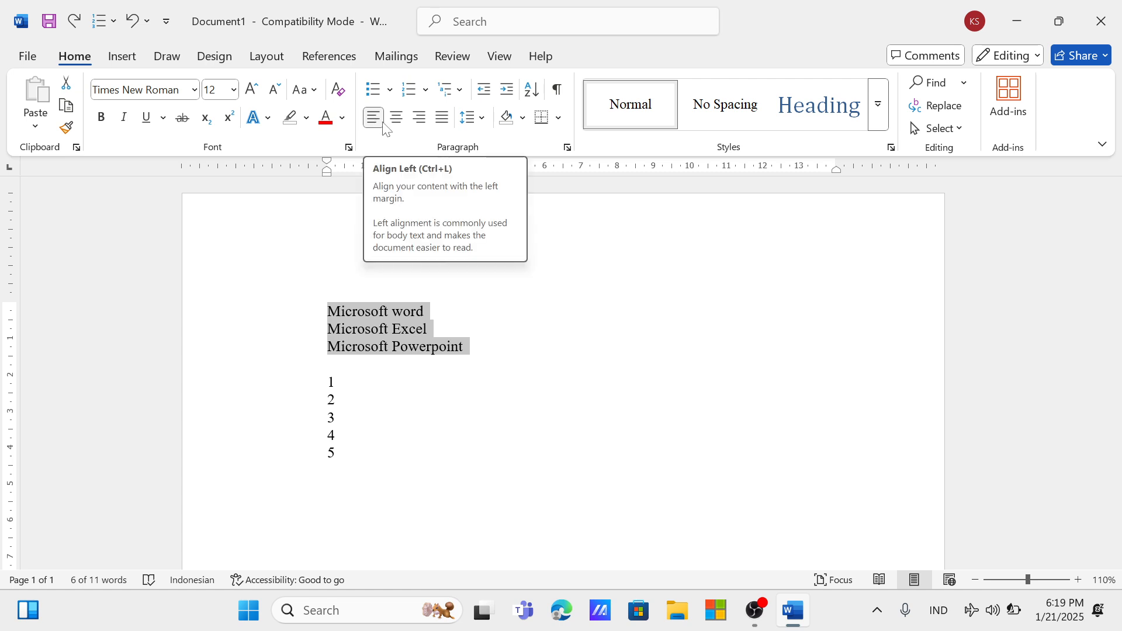
left_click(399, 120)
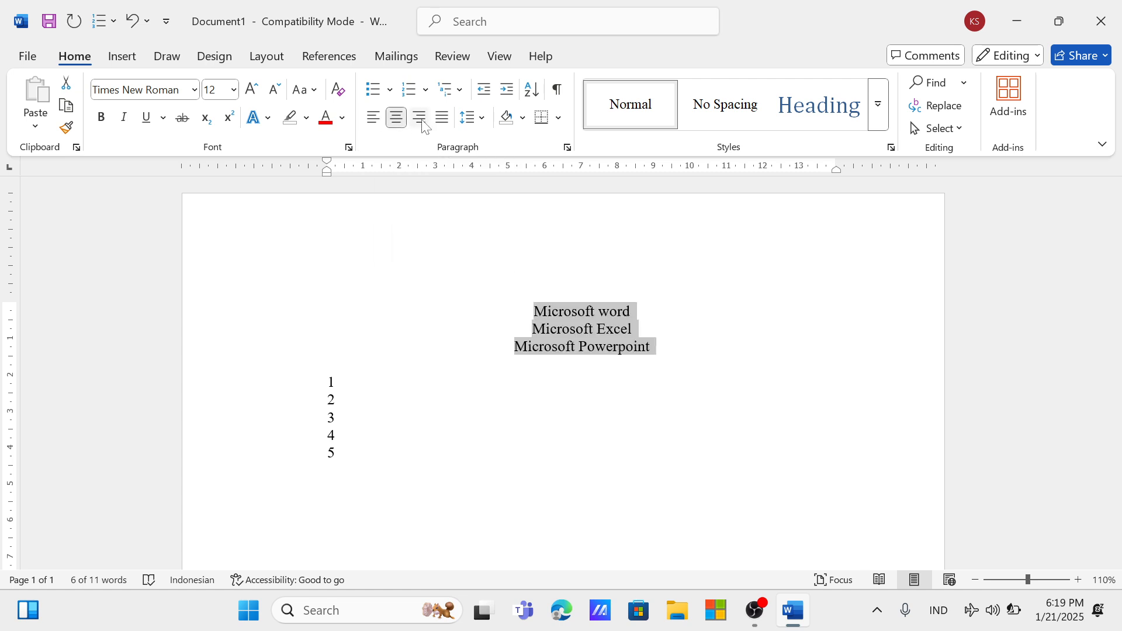
left_click(420, 119)
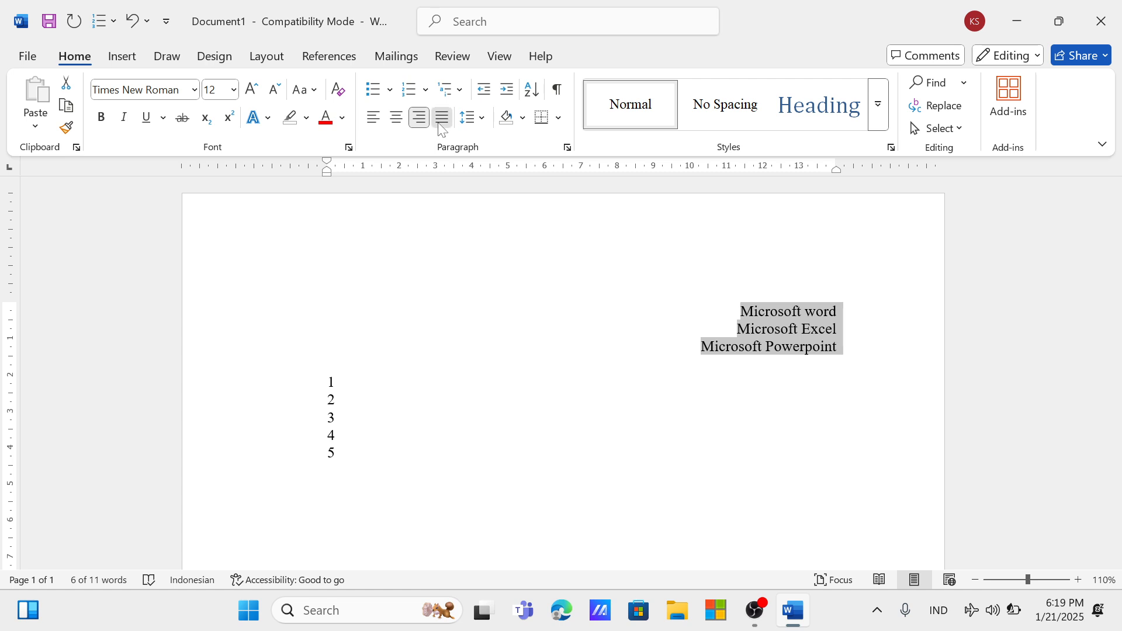
left_click(442, 120)
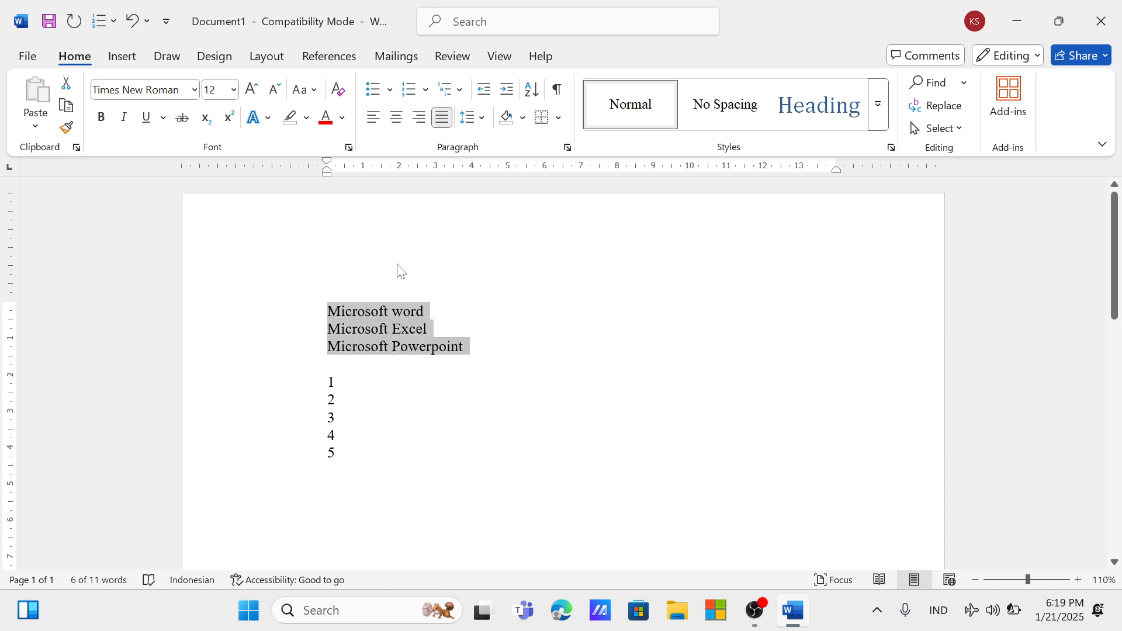
left_click(496, 318)
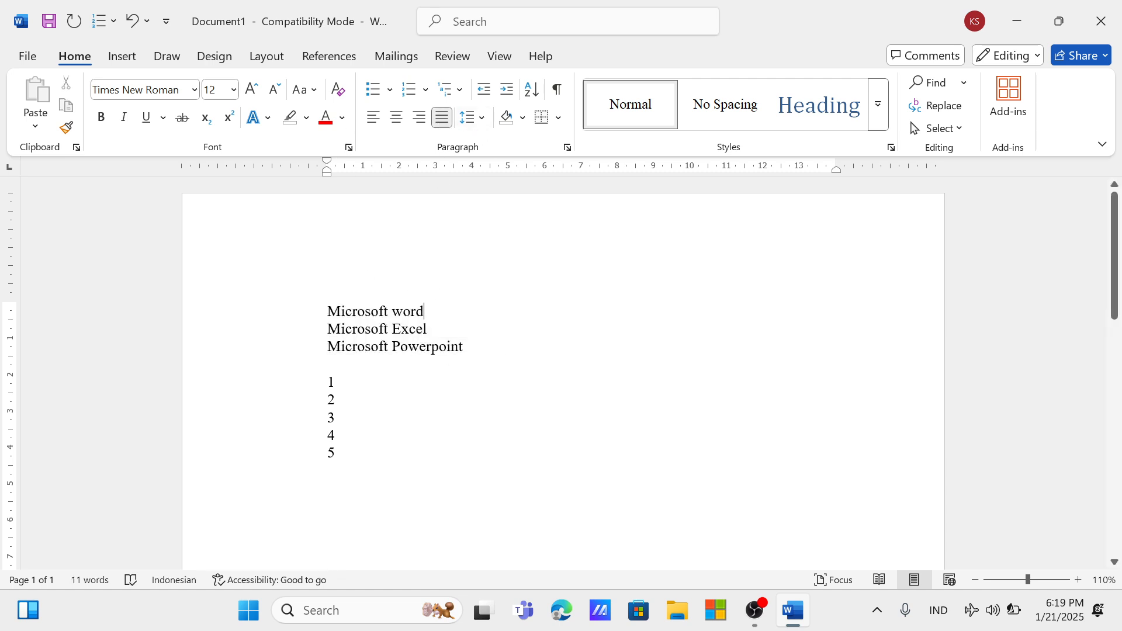
Examine the line spacing options for the three Microsoft lines and the blank line below, keeping Single spacing
left_click_drag(327, 312, 486, 363)
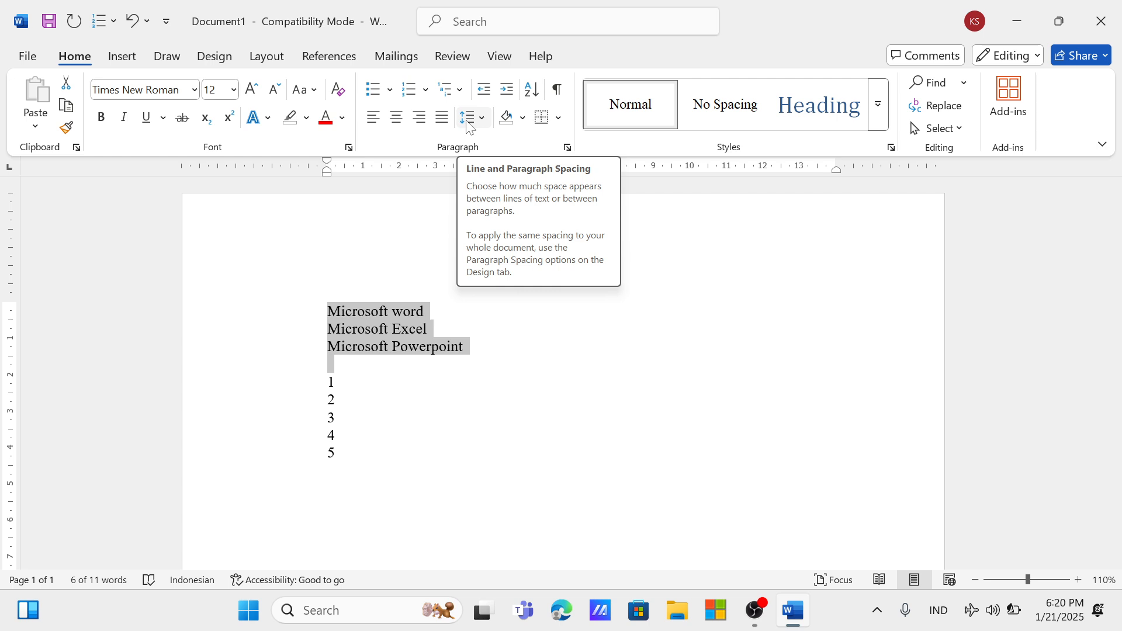
left_click(485, 118)
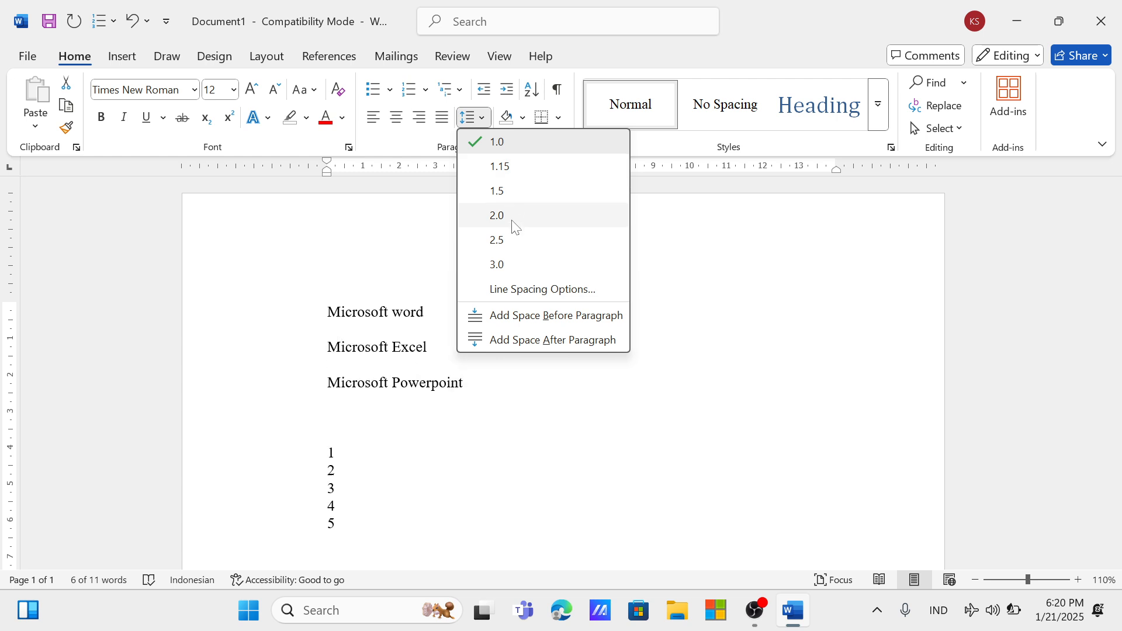
left_click(545, 289)
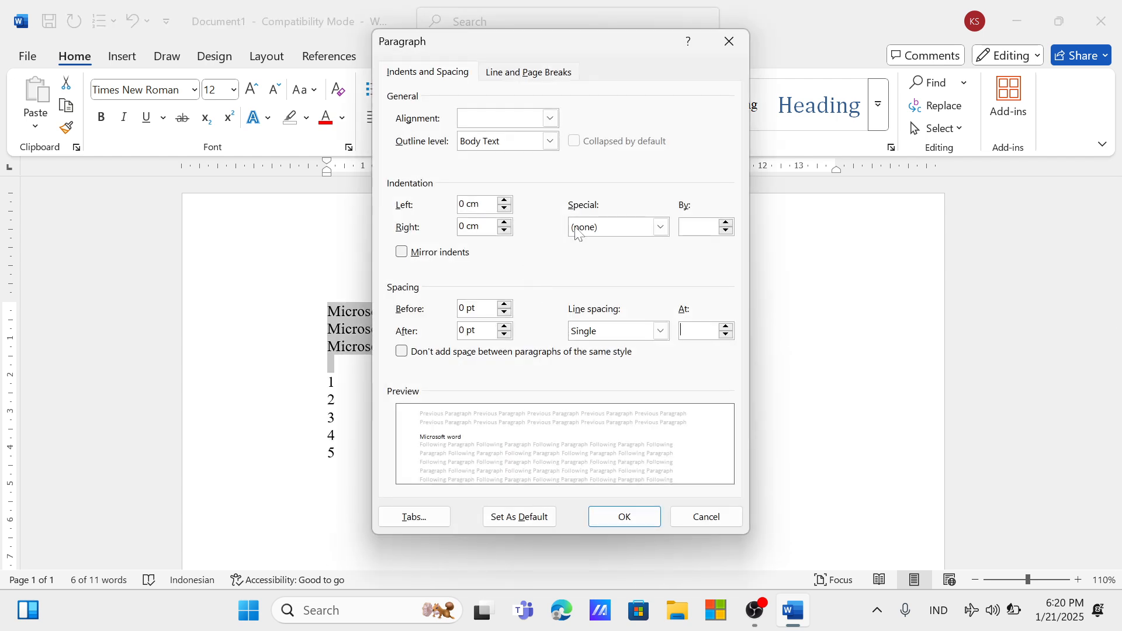
left_click(660, 331)
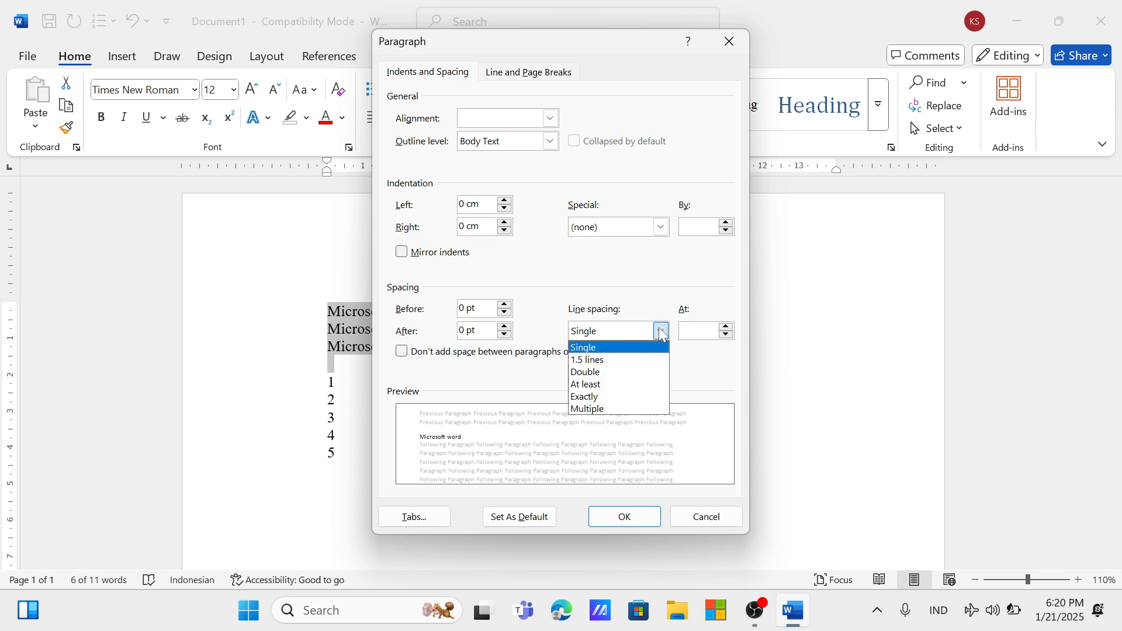
left_click(697, 331)
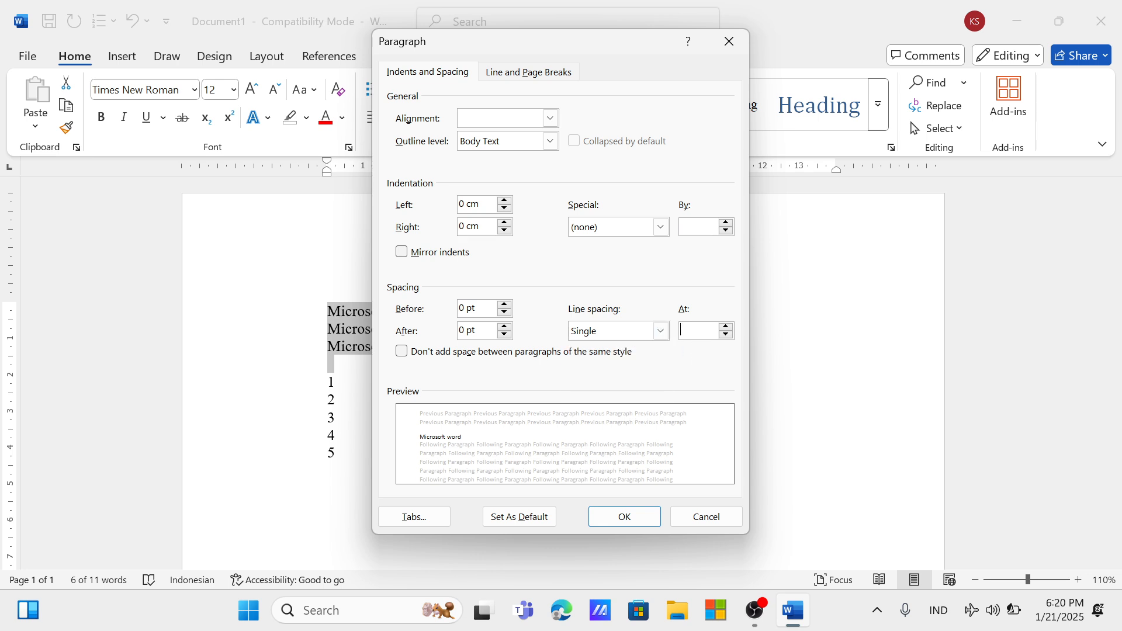
left_click(624, 518)
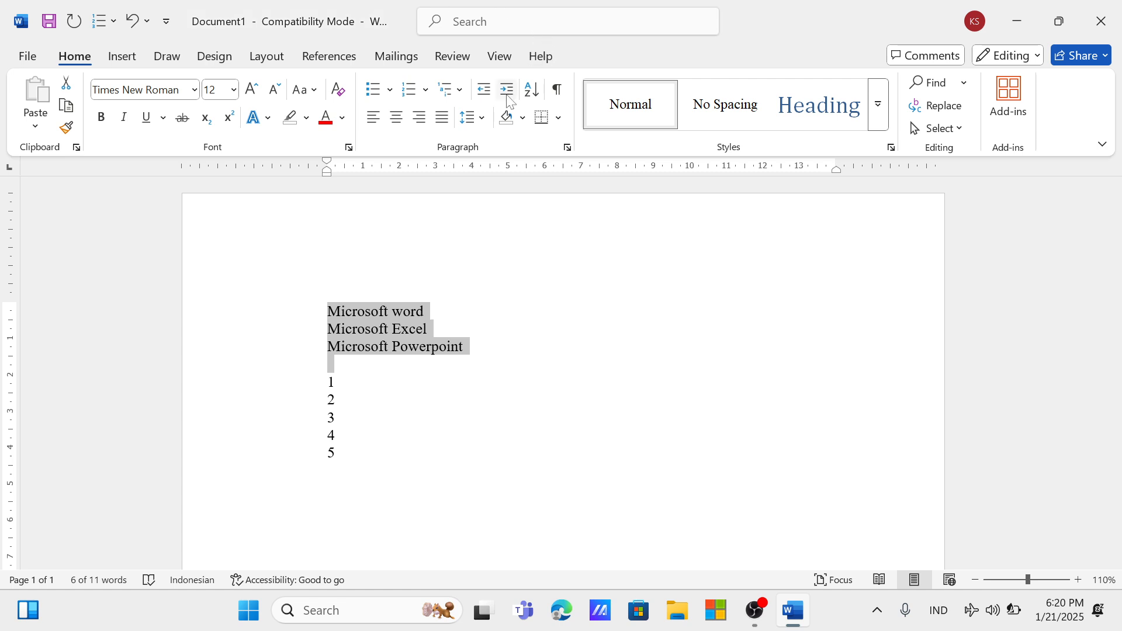
Apply black paragraph shading to the three Microsoft lines and the blank line below, and preview dark blue text highlighting
left_click(523, 118)
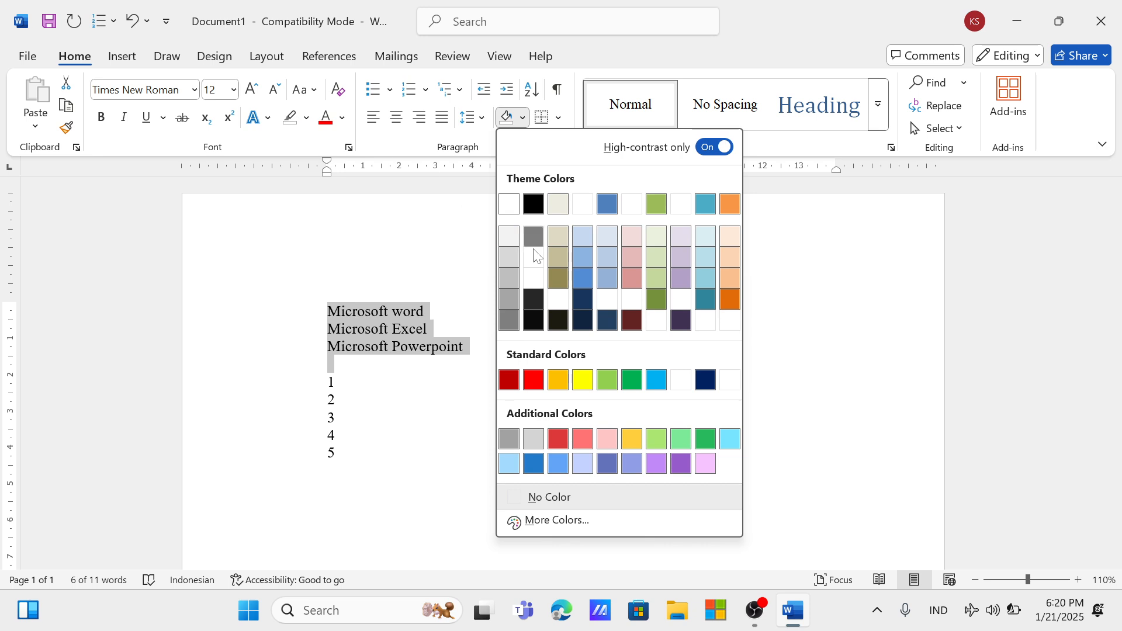
left_click(531, 204)
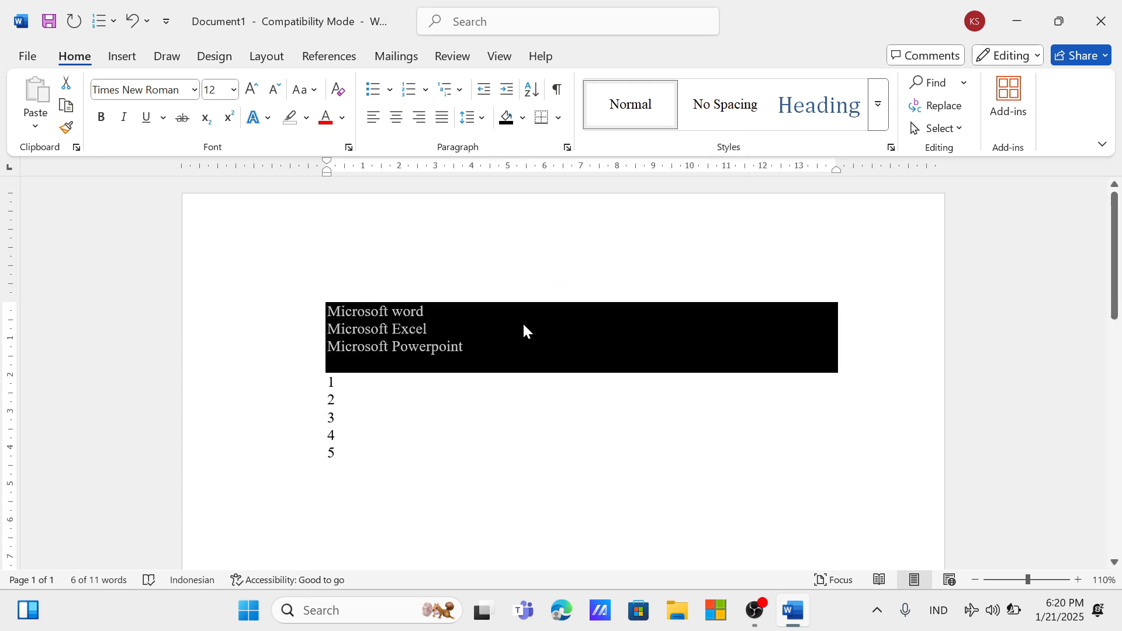
left_click(305, 120)
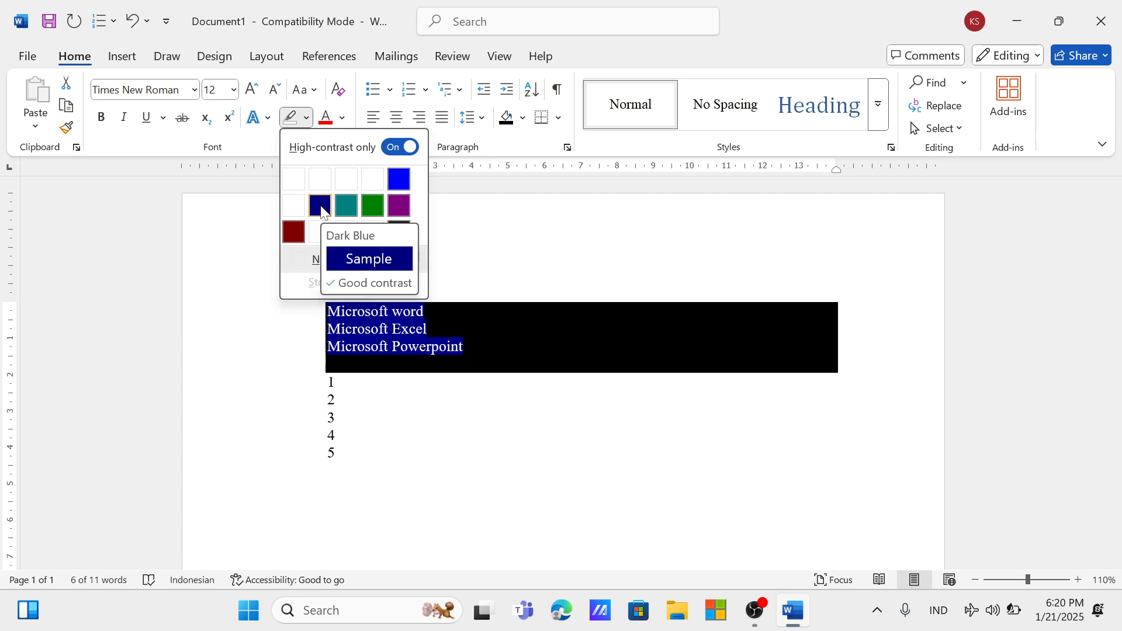
left_click(486, 243)
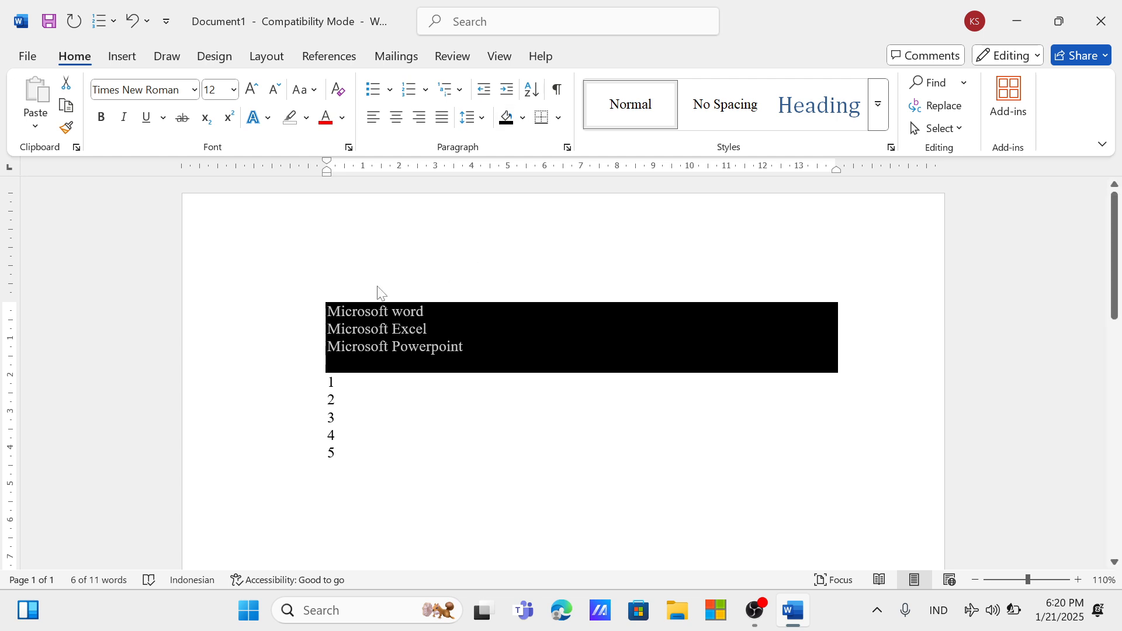
Set the shading of the three Microsoft lines and the blank line below to white
left_click_drag(326, 299, 345, 318)
left_click(328, 307)
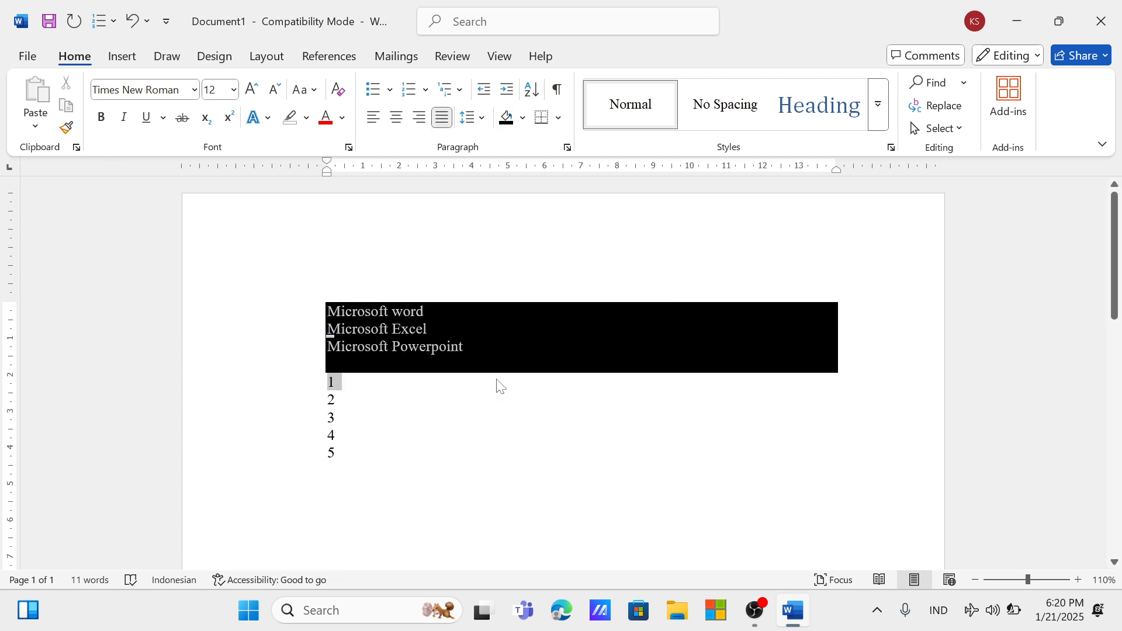
left_click_drag(499, 376, 426, 260)
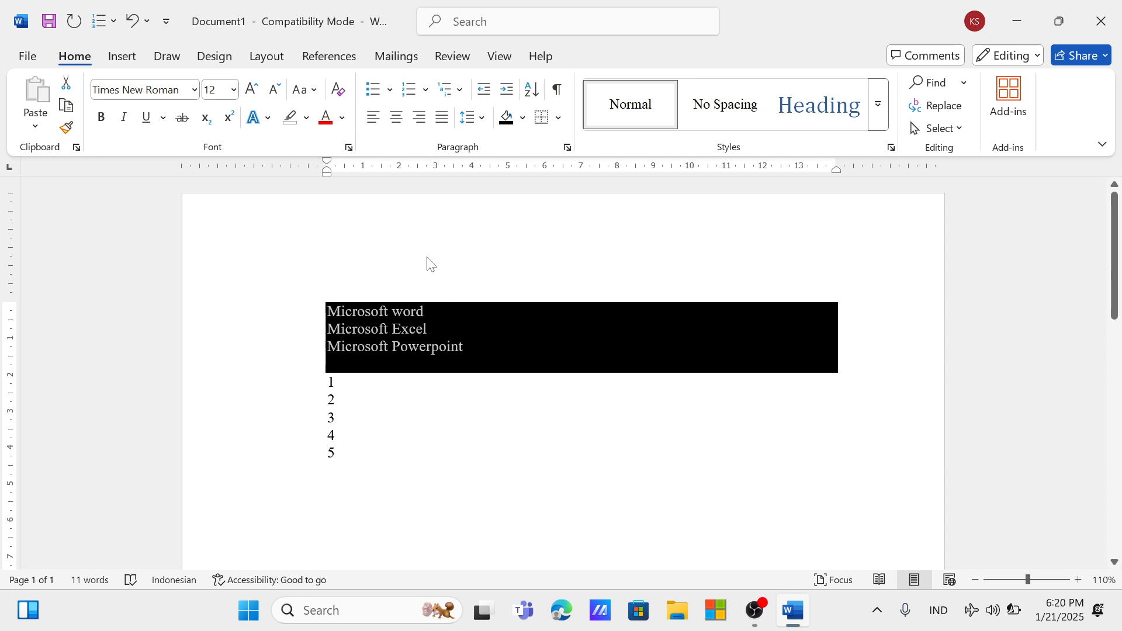
left_click(523, 119)
left_click(513, 203)
left_click(541, 320)
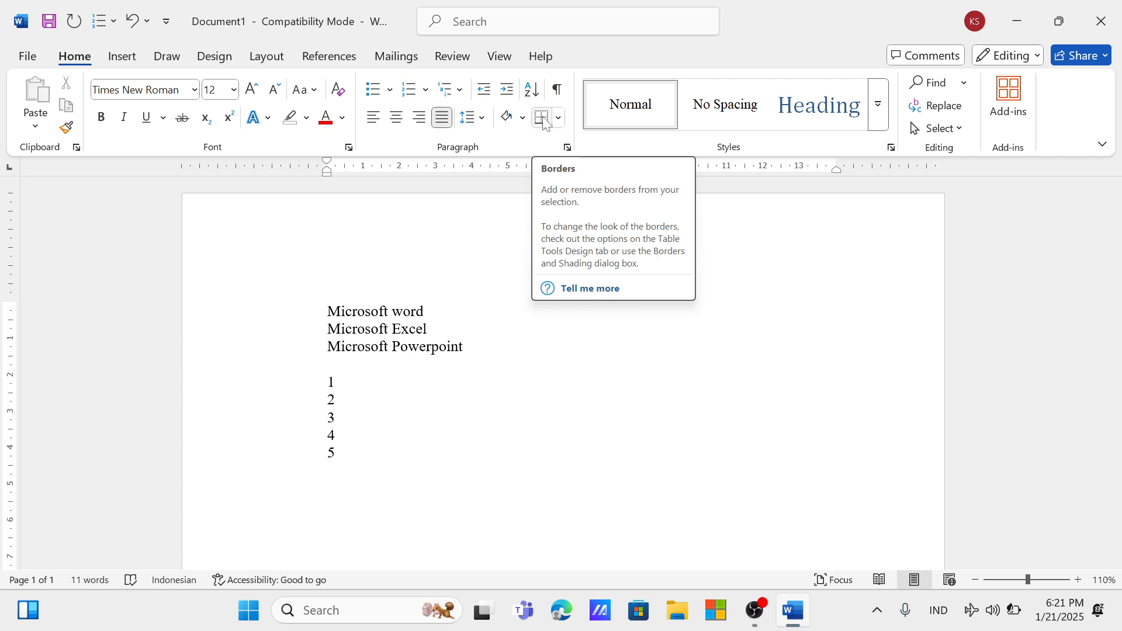
Examine the available border types and the full gallery of text styles without applying any
left_click(559, 118)
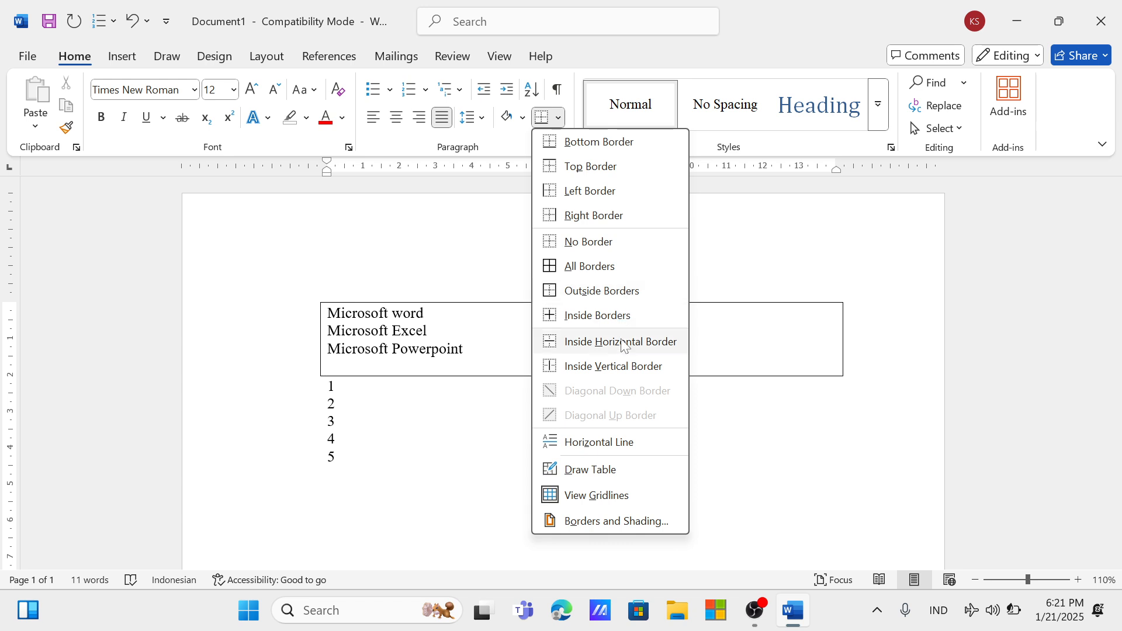
left_click(777, 298)
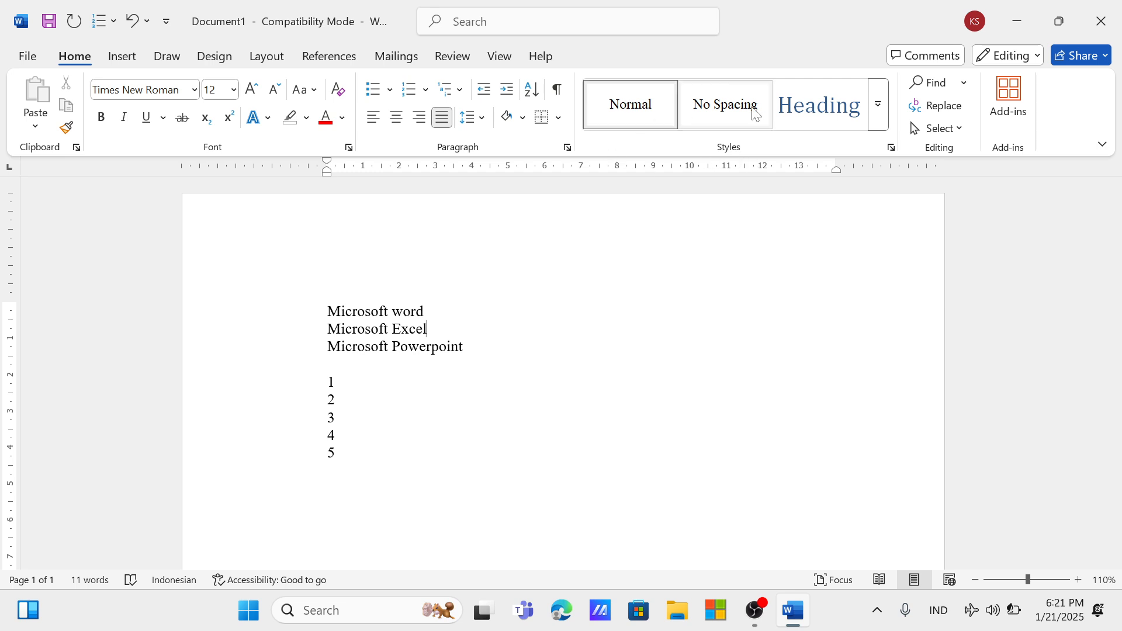
left_click(878, 114)
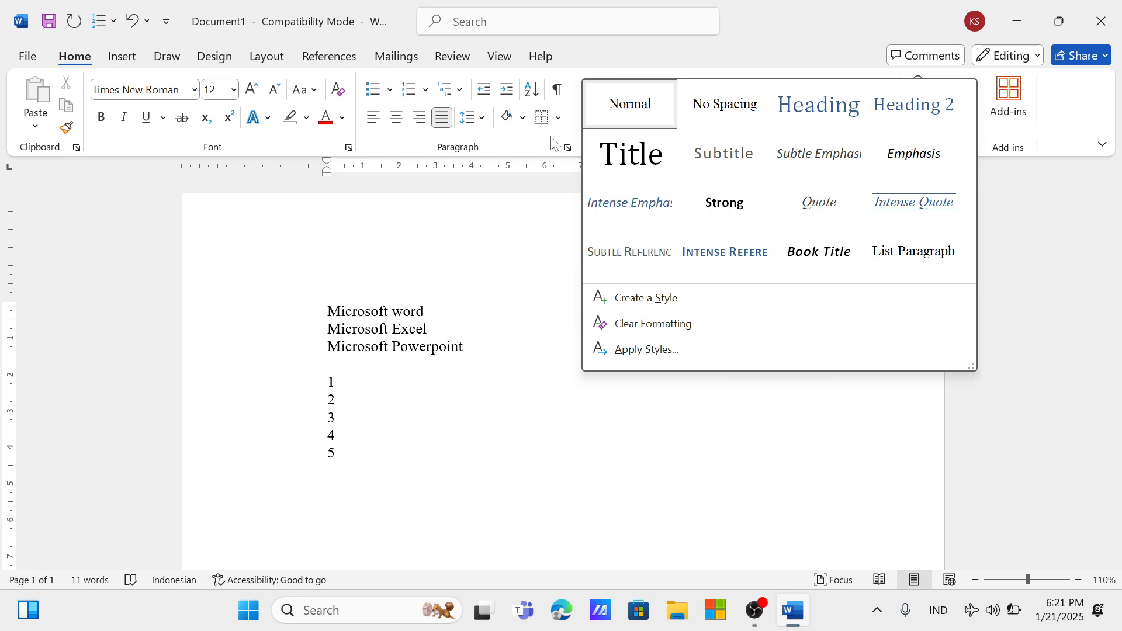
left_click(771, 427)
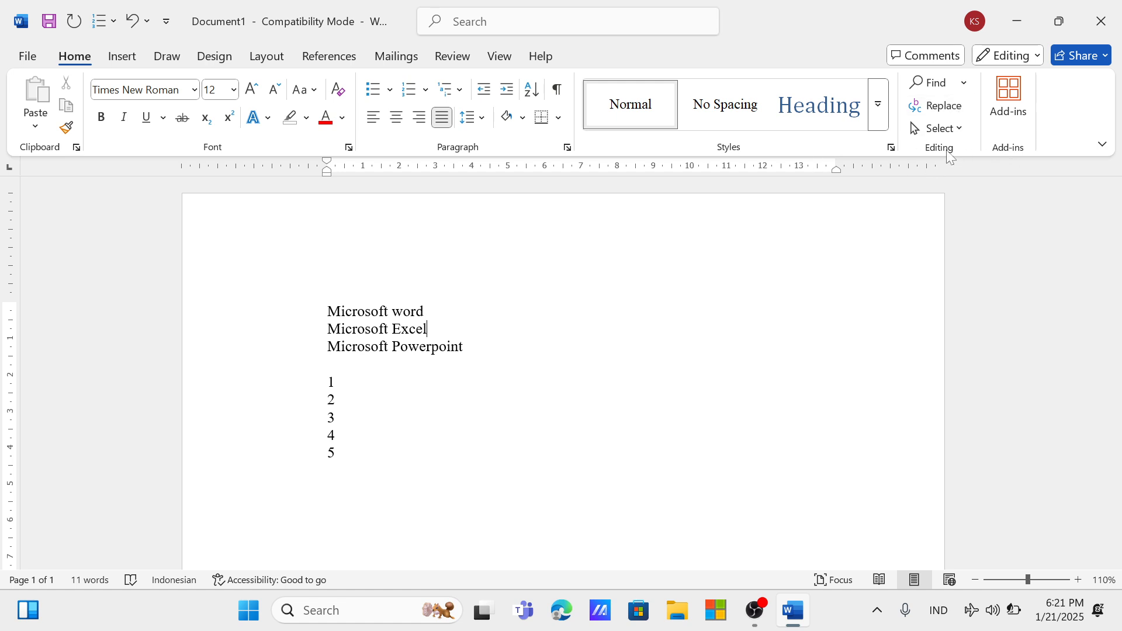
Search the document for "word" and close the search
left_click(965, 84)
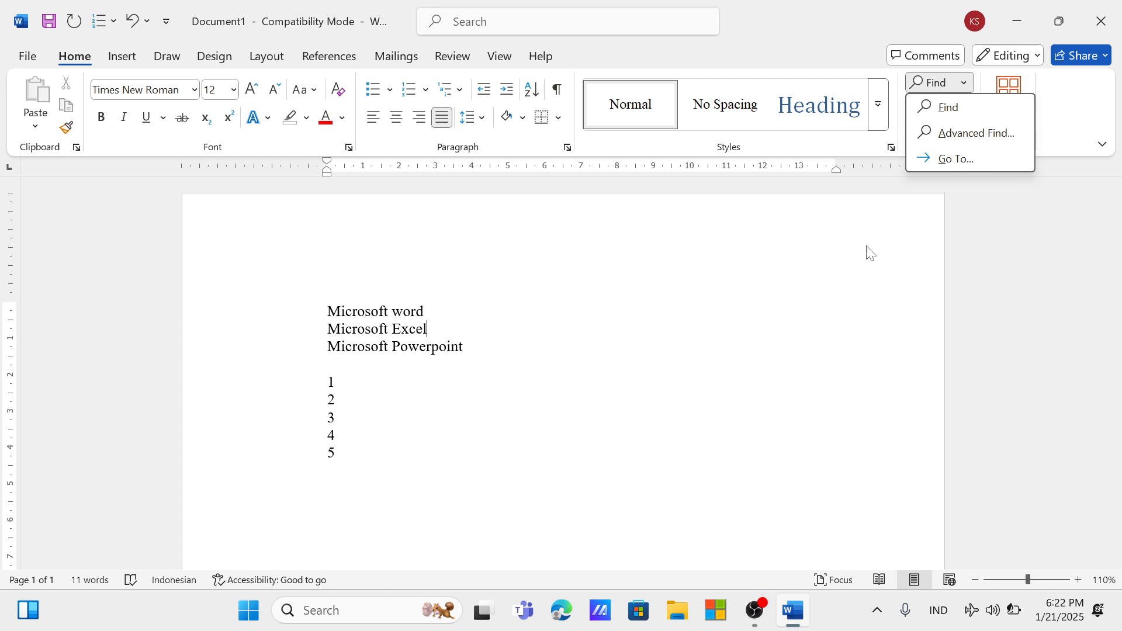
left_click(948, 107)
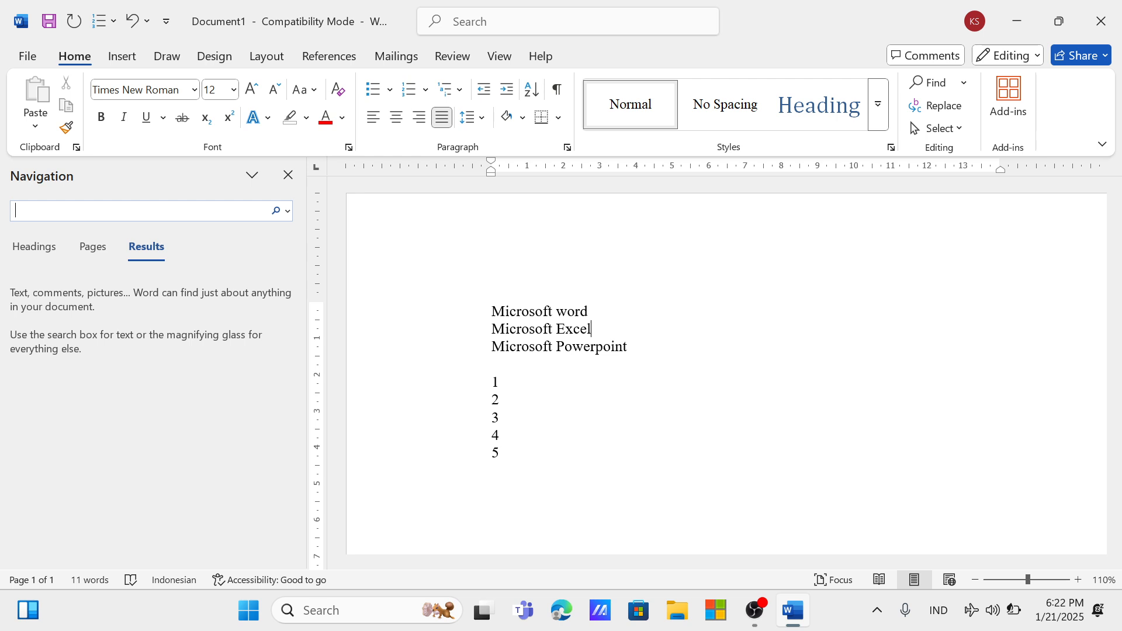
type("word")
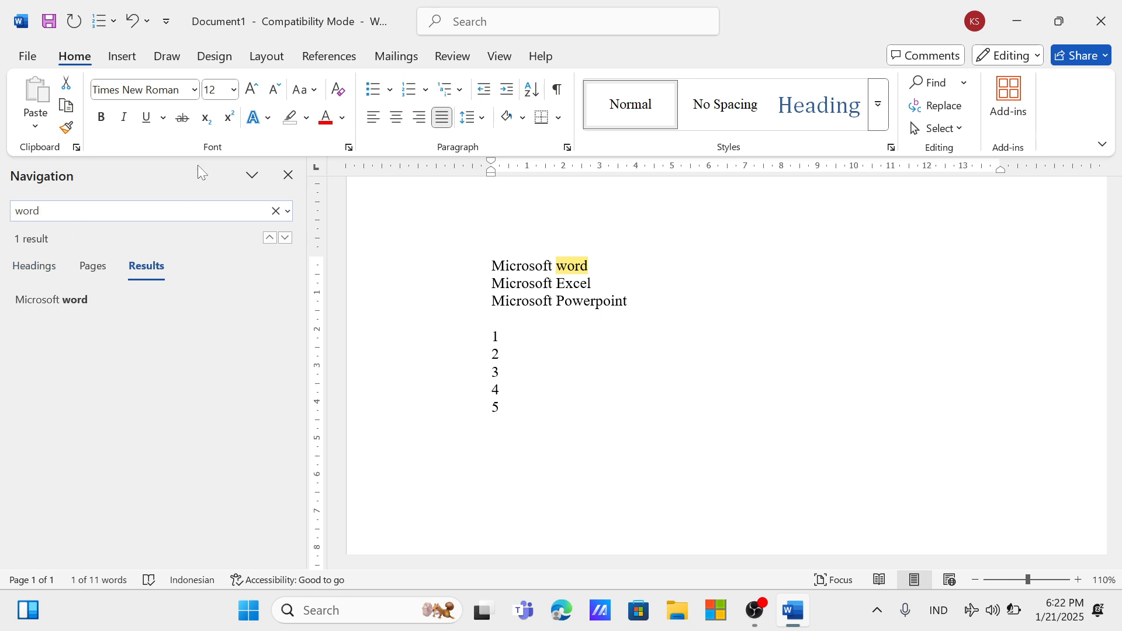
left_click(289, 176)
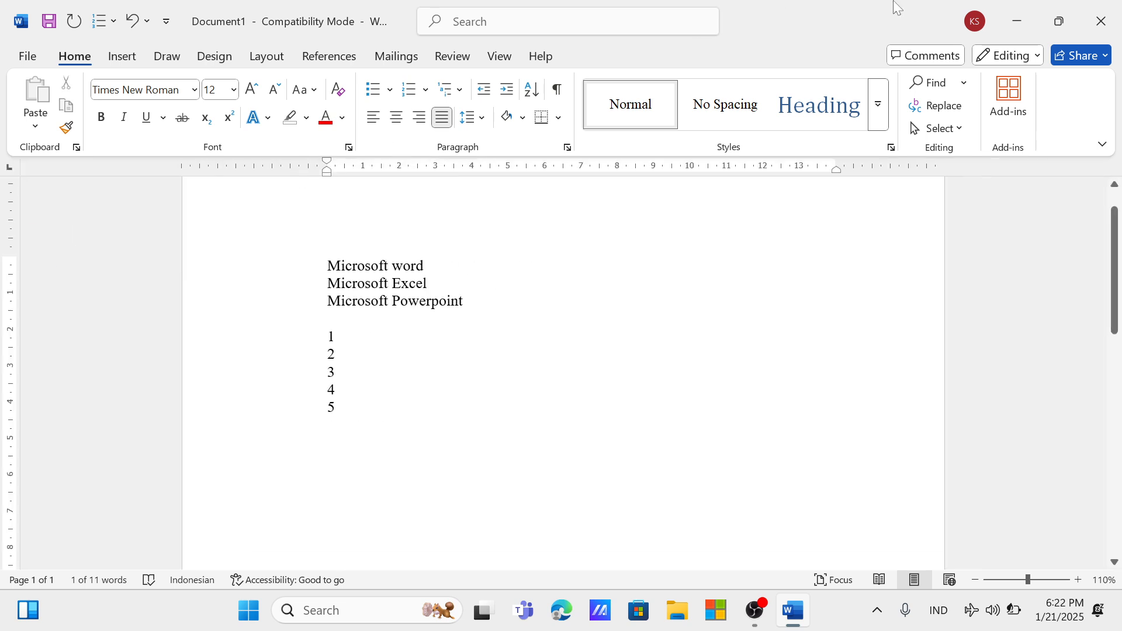
Replace every occurrence of "word" in the document with "Excel"
left_click(962, 115)
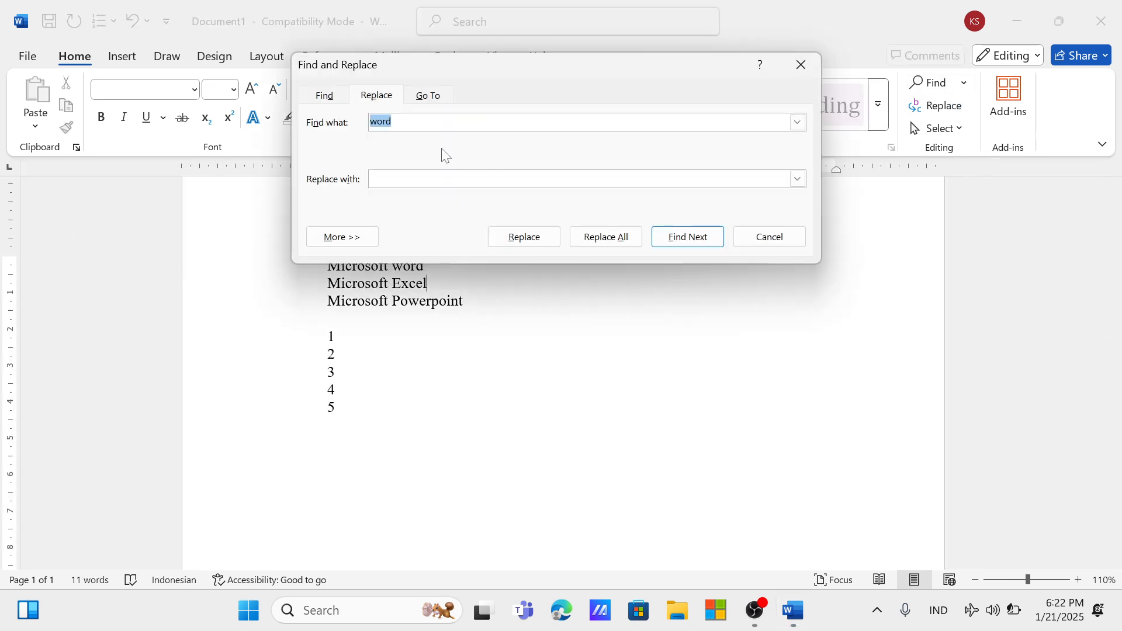
left_click(409, 122)
left_click(409, 179)
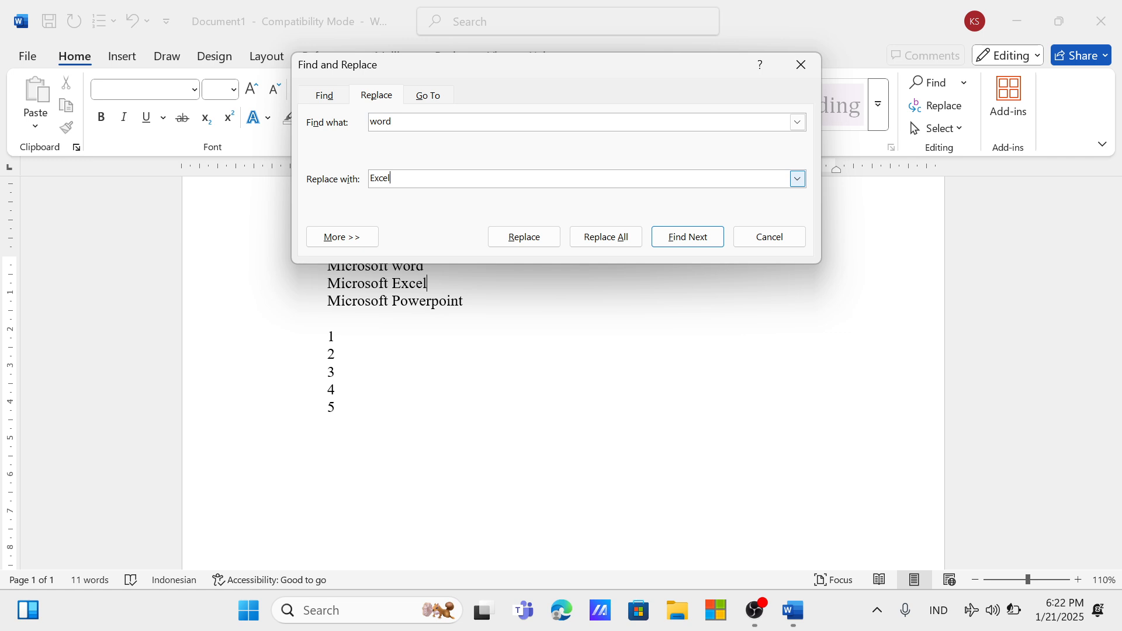
left_click(598, 241)
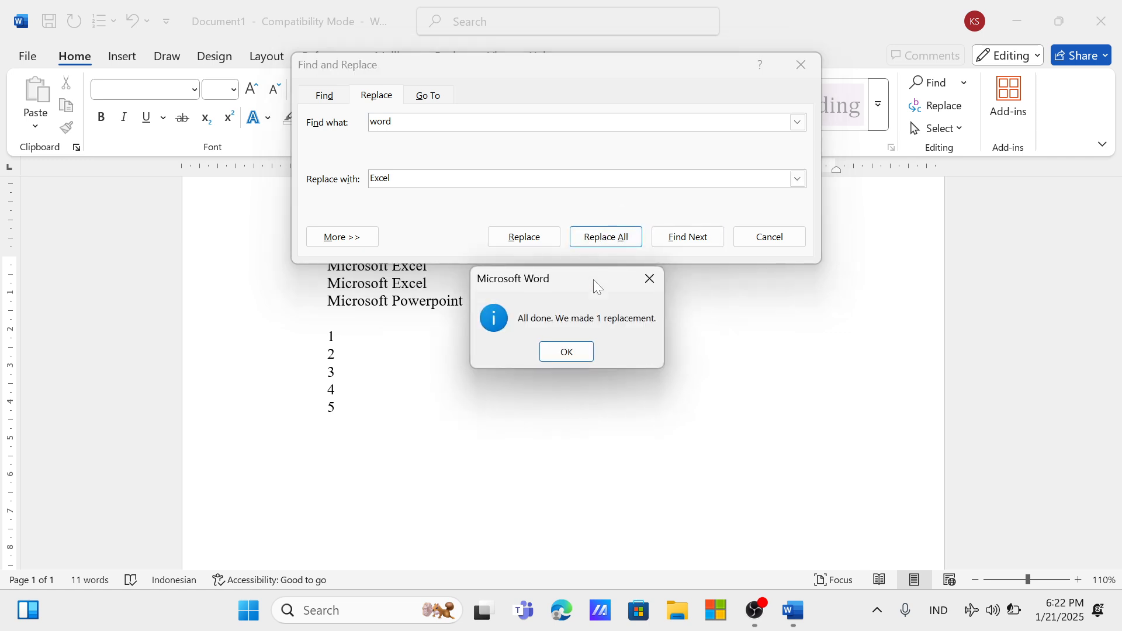
left_click(566, 352)
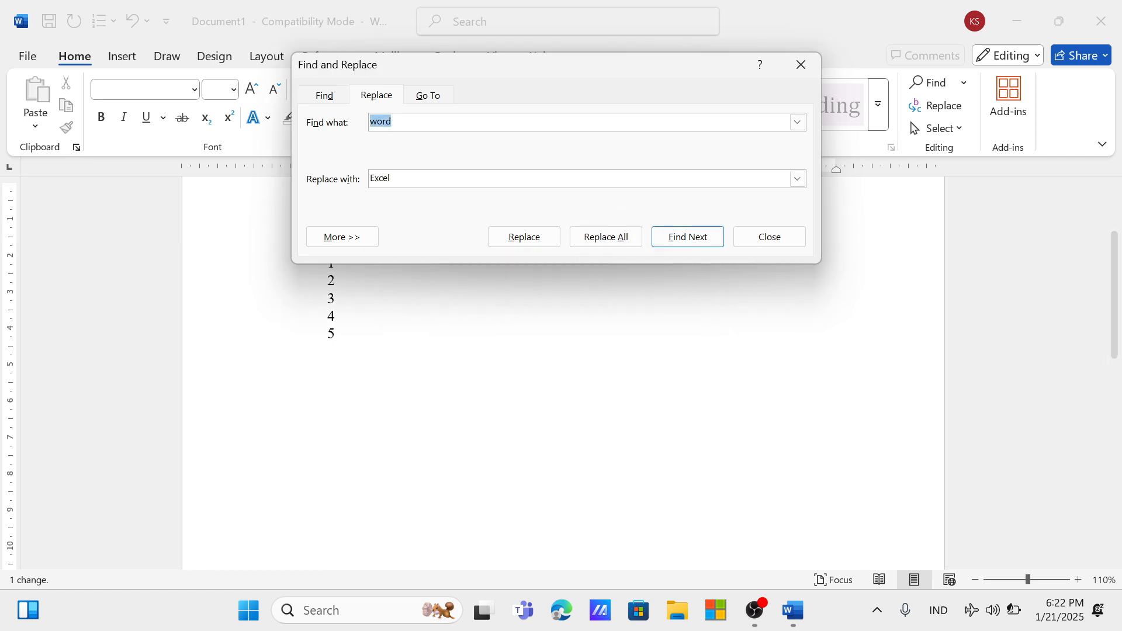
left_click(804, 65)
scroll(561, 350, "up", 3)
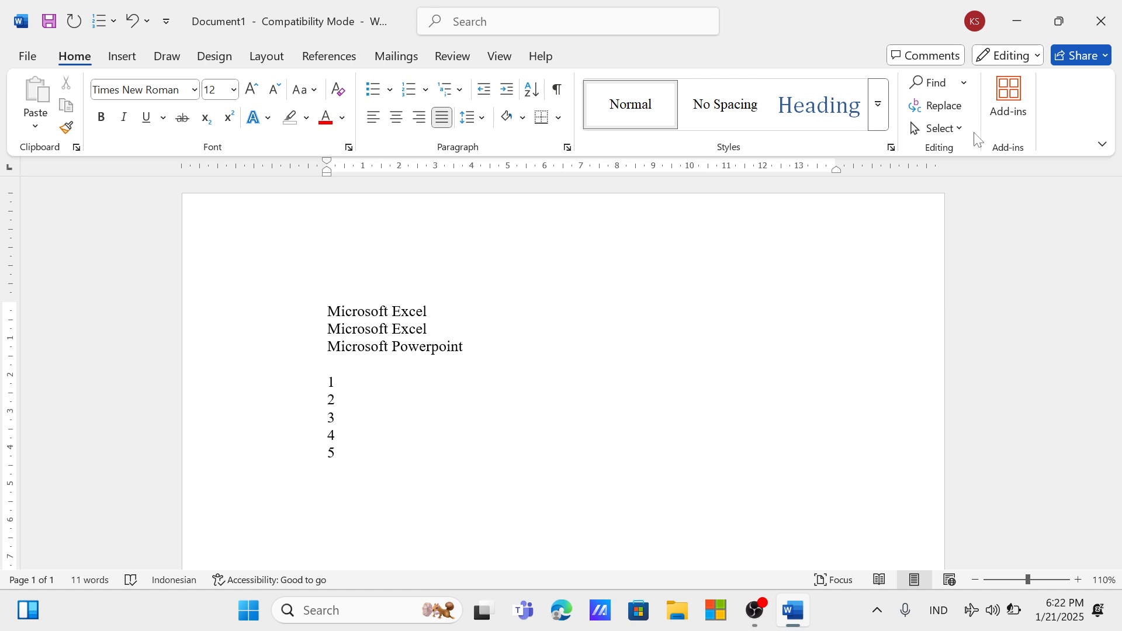
Examine the options for selecting text and objects without using any, and show the tools for inserting content
left_click(950, 134)
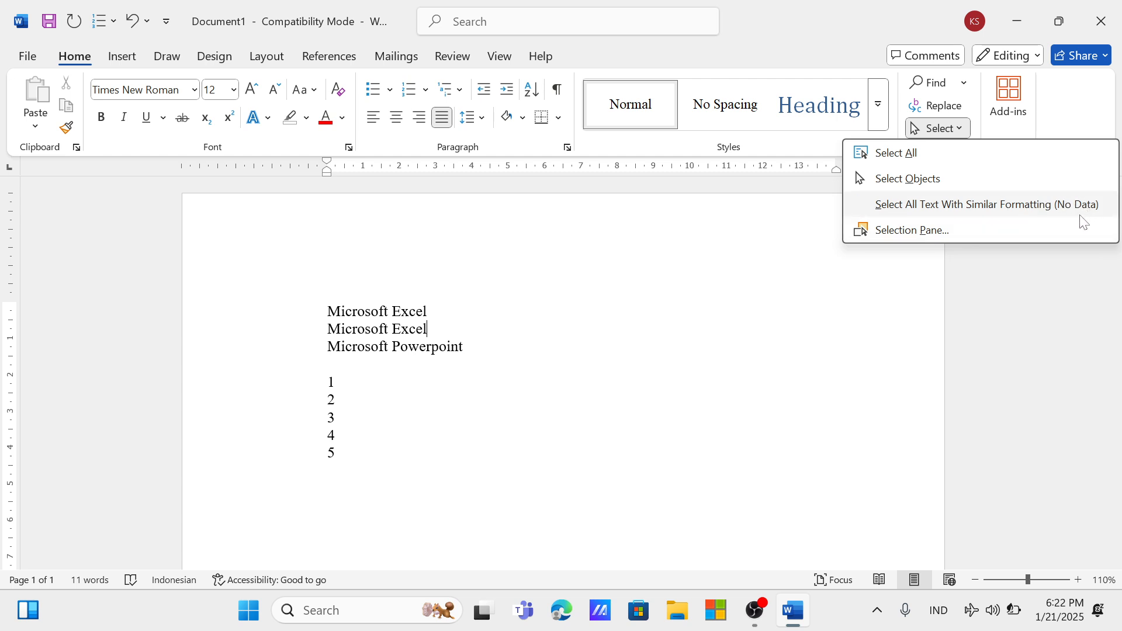
left_click(870, 296)
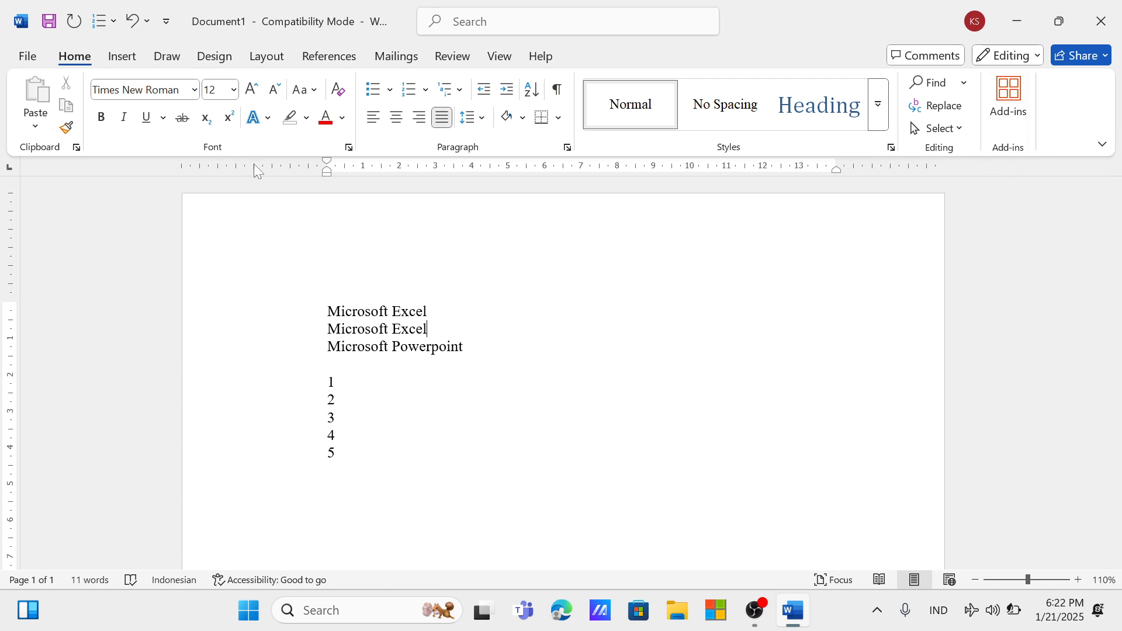
left_click(123, 57)
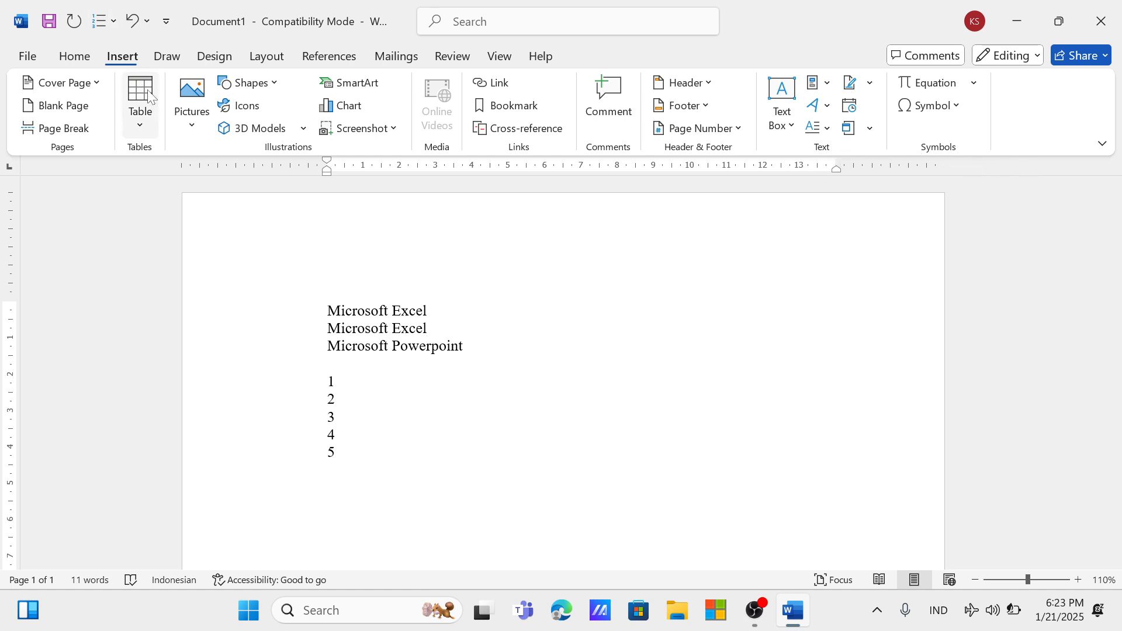
Examine the full gallery of built-in cover page designs without inserting one
left_click(86, 83)
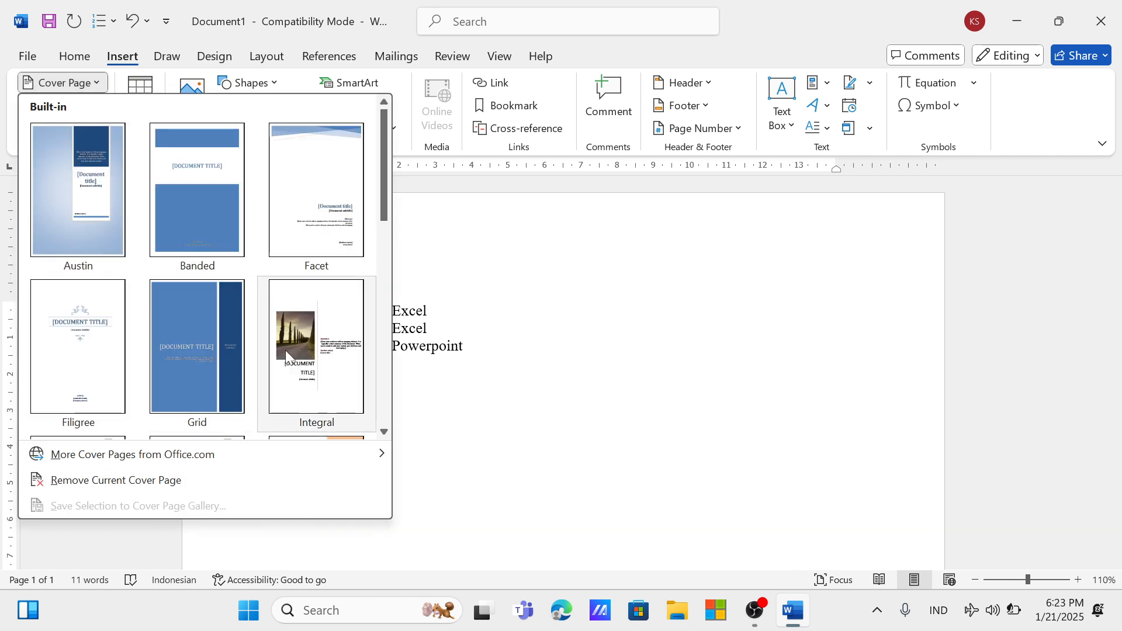
scroll(114, 220, "down", 5)
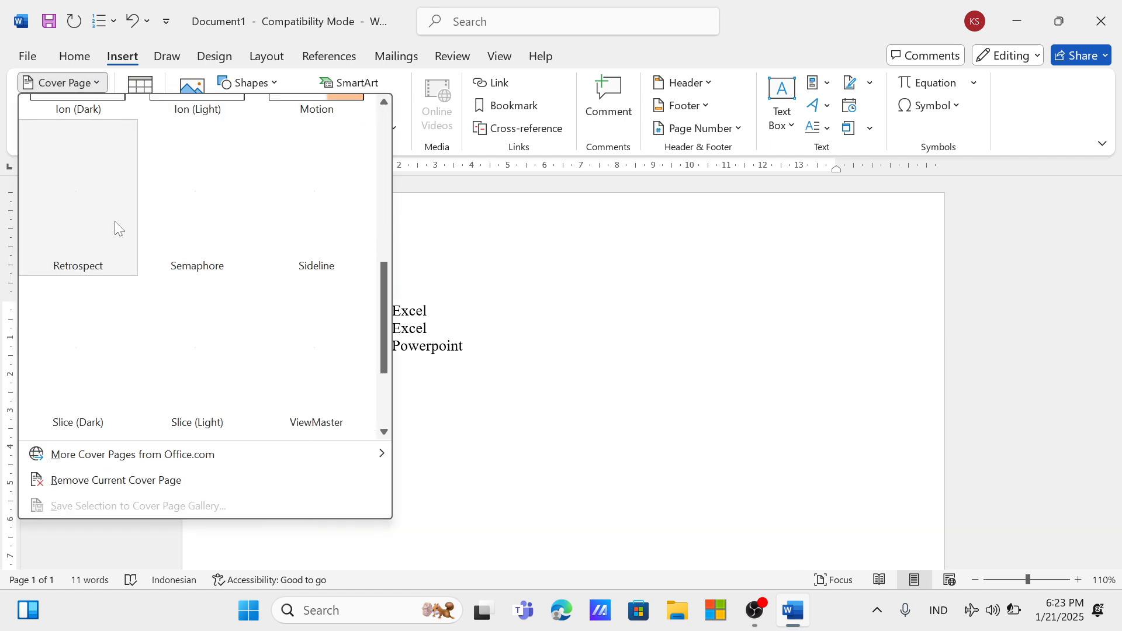
scroll(119, 227, "up", 5)
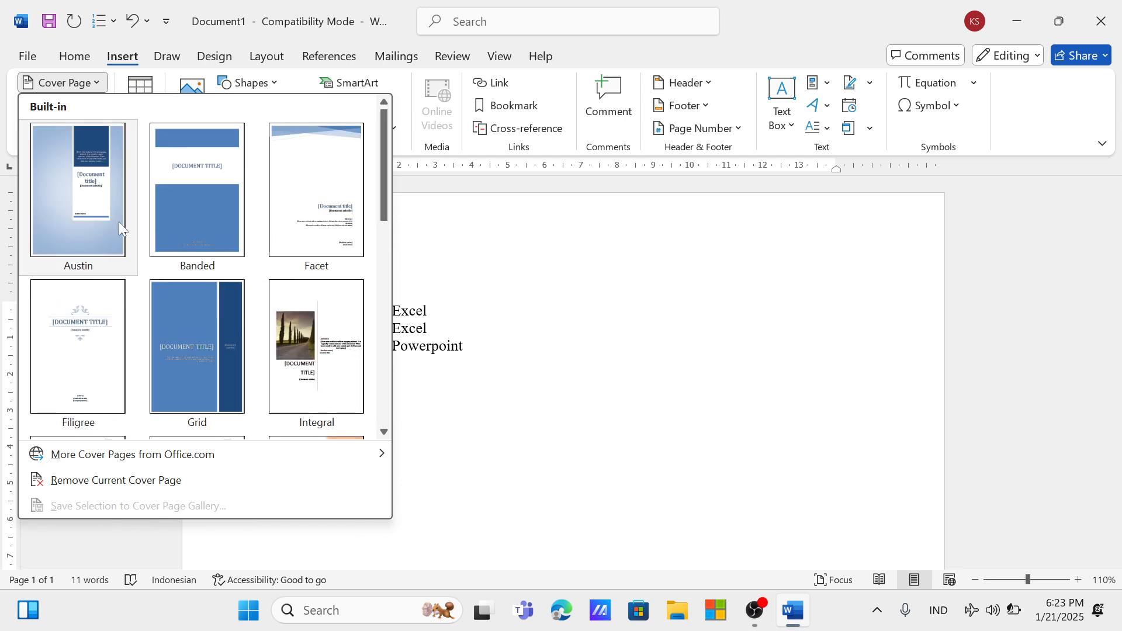
left_click(525, 368)
Insert a blank page and a page break into the document, keeping the tools for inserting content shown
left_click(64, 107)
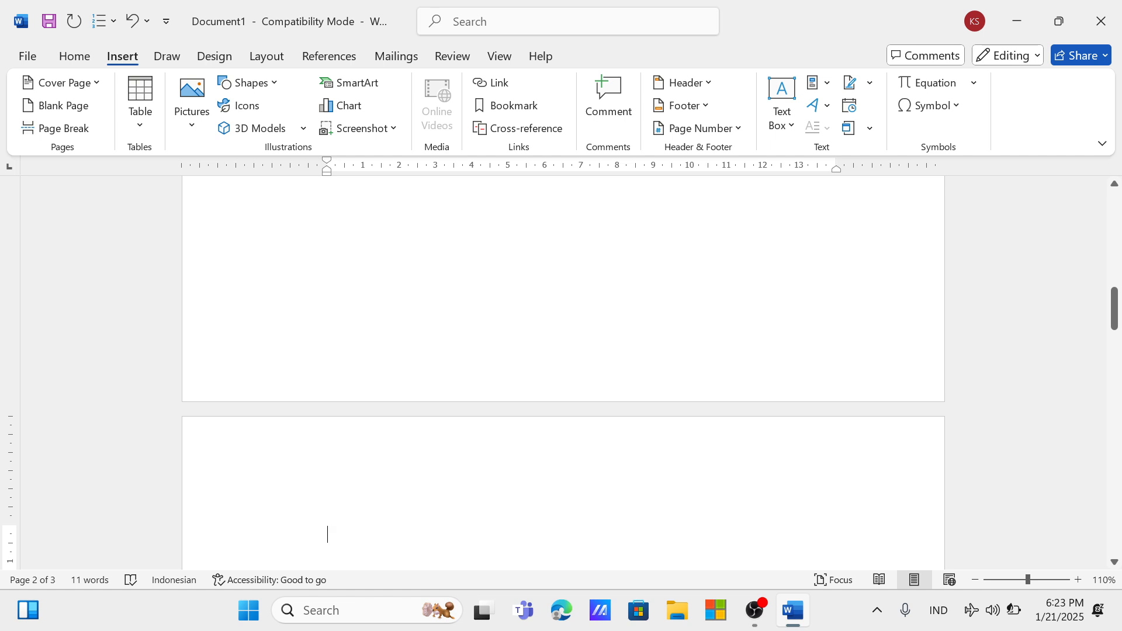
left_click(73, 128)
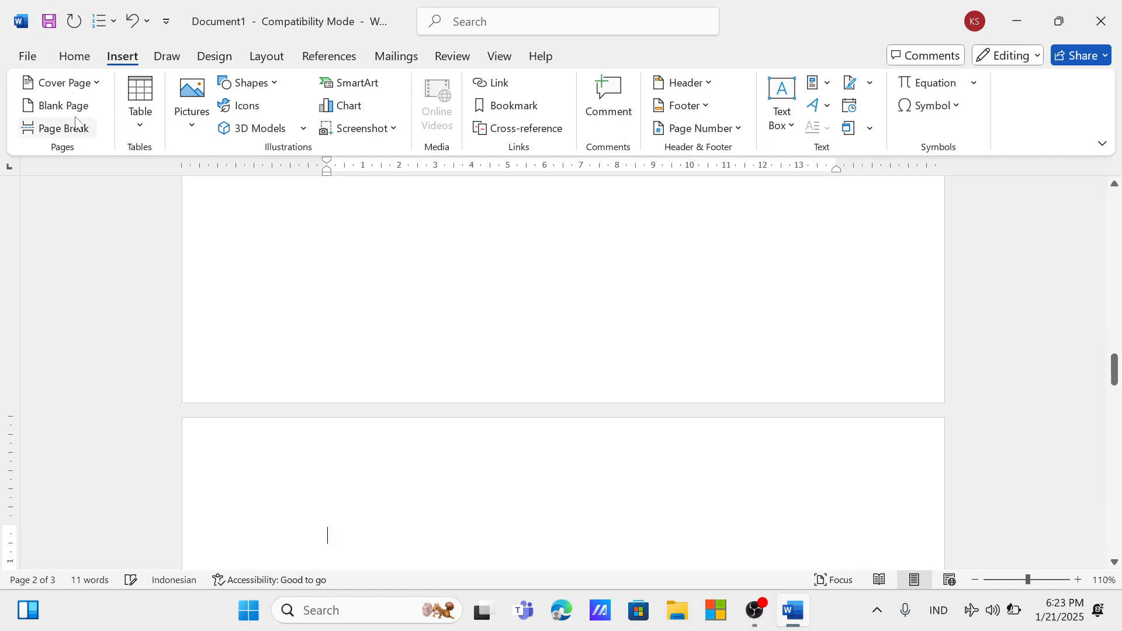
left_click(74, 57)
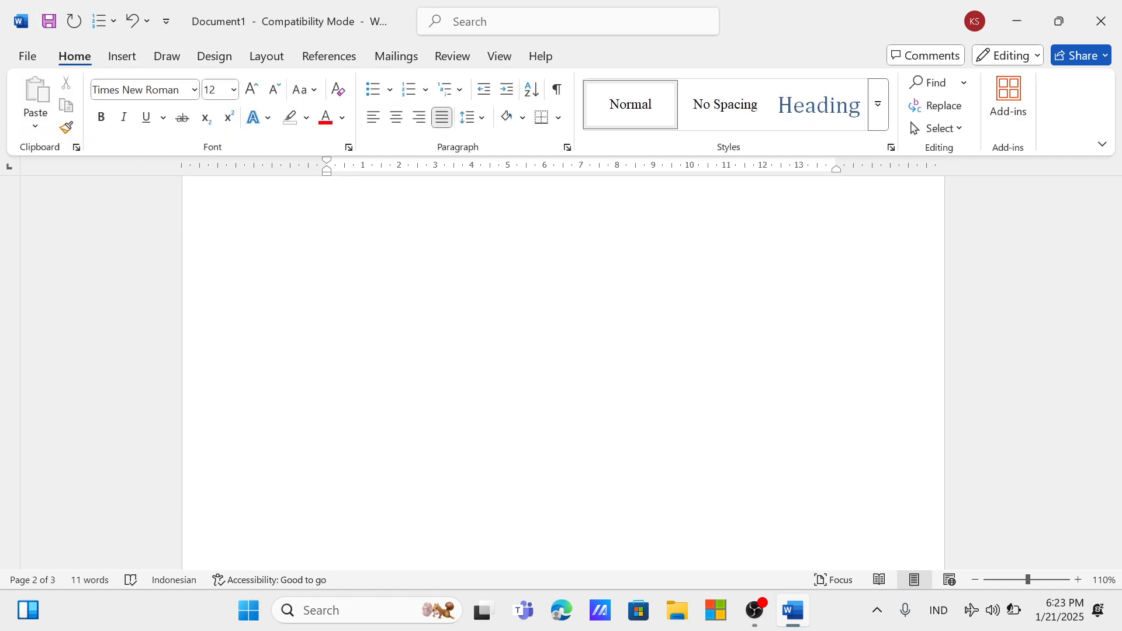
left_click(123, 57)
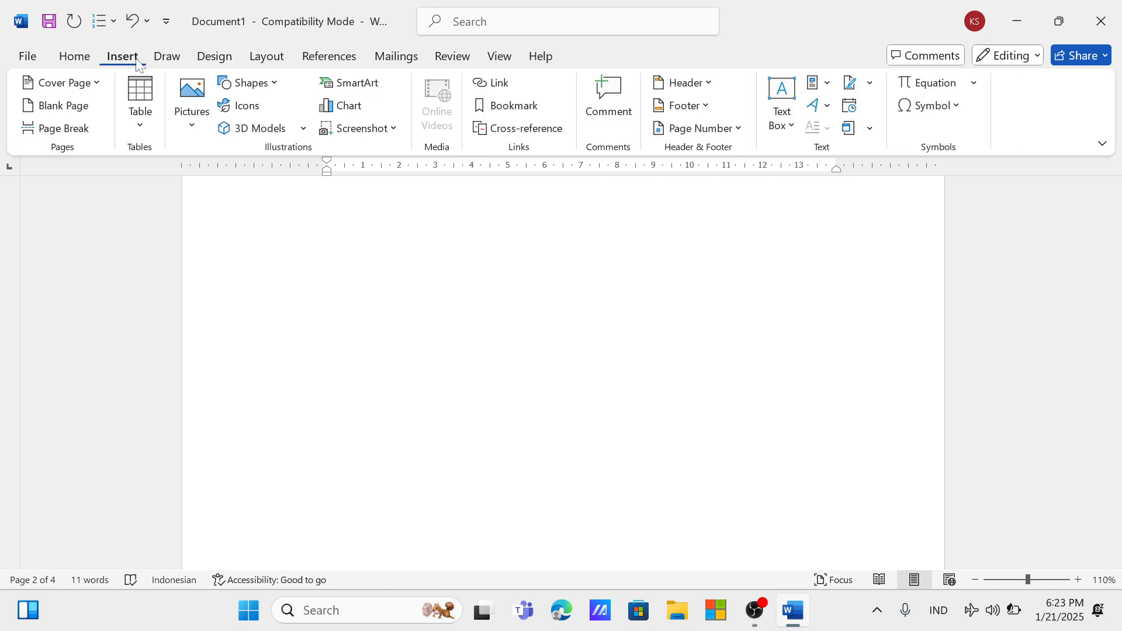
Preview a 6x2 table in the document without inserting it, and examine the sources available for inserting pictures
left_click(149, 125)
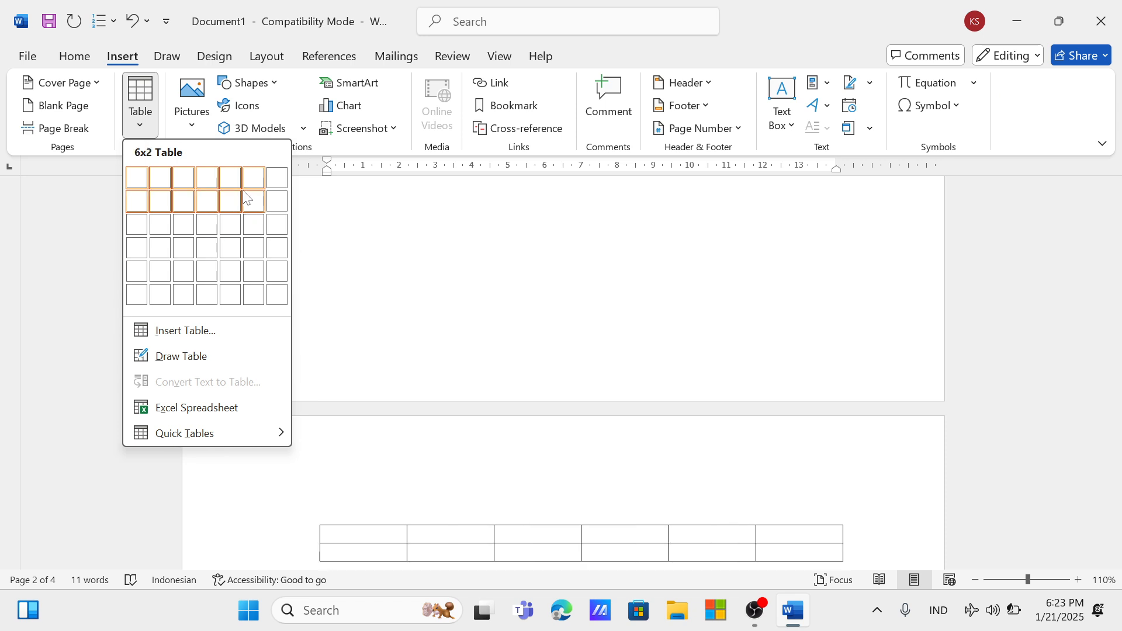
left_click(391, 252)
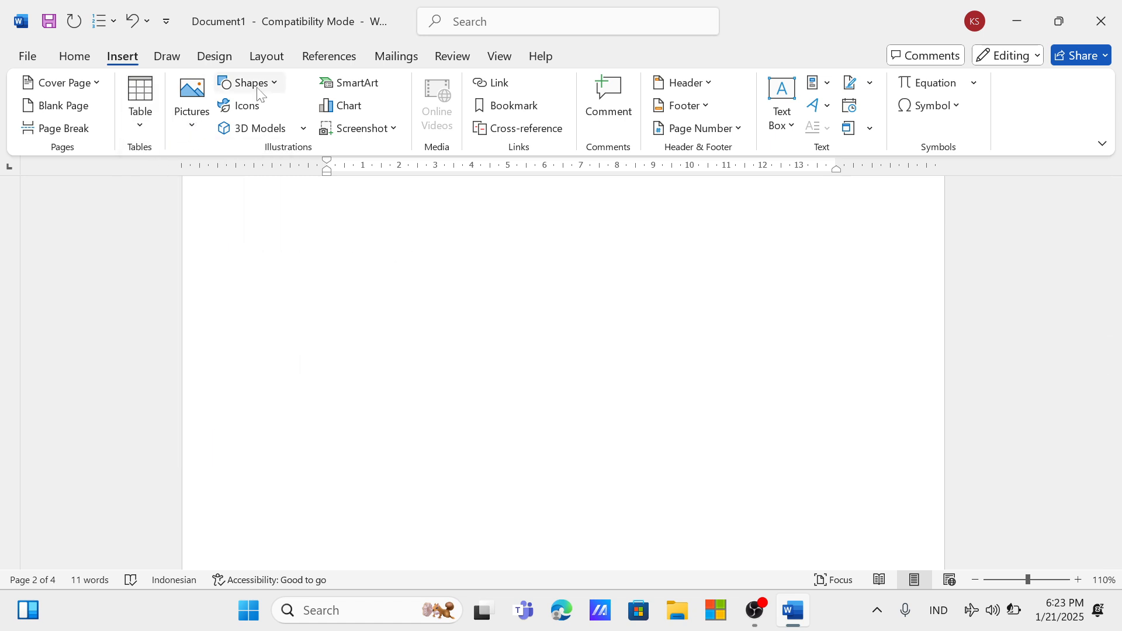
left_click(192, 119)
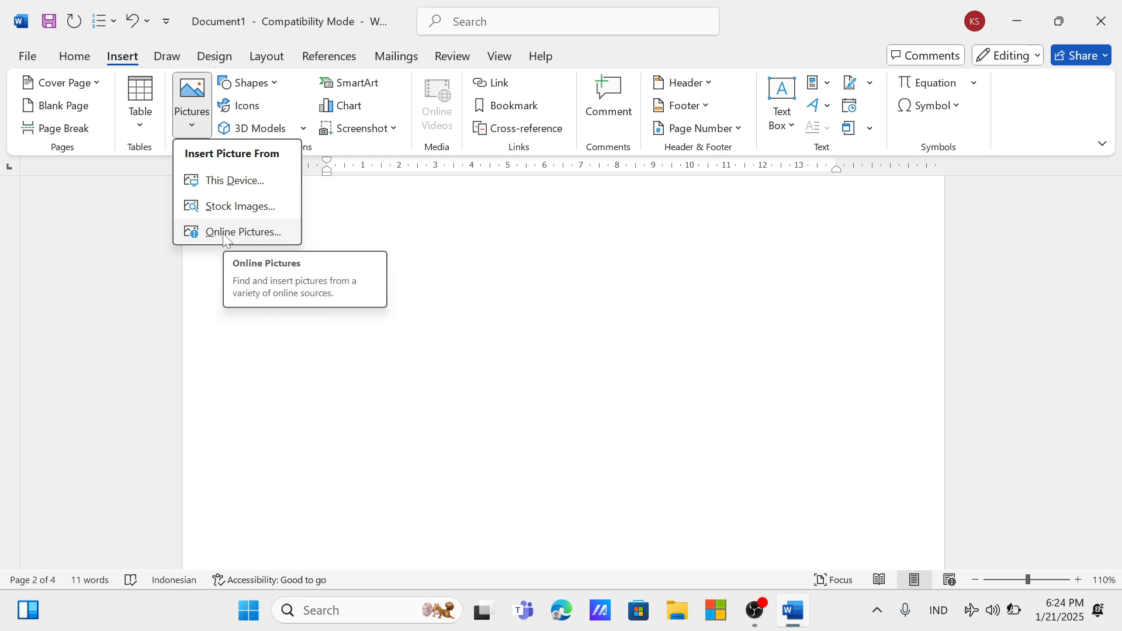
left_click(330, 232)
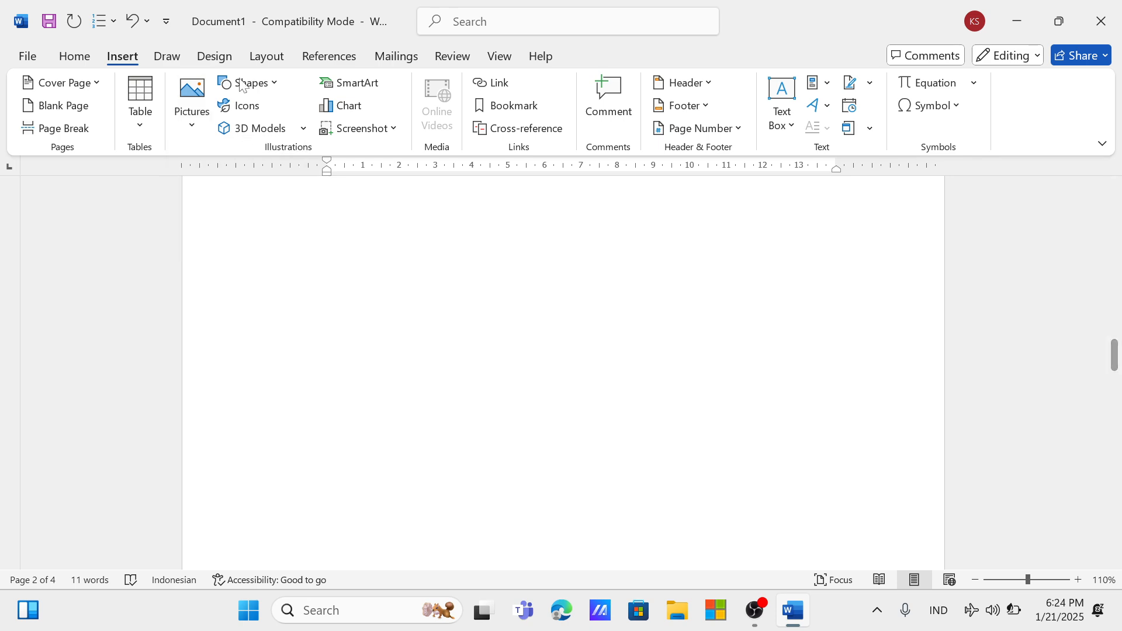
Examine the shapes gallery from lines and basic shapes through flowchart symbols and callouts without drawing any
left_click(266, 82)
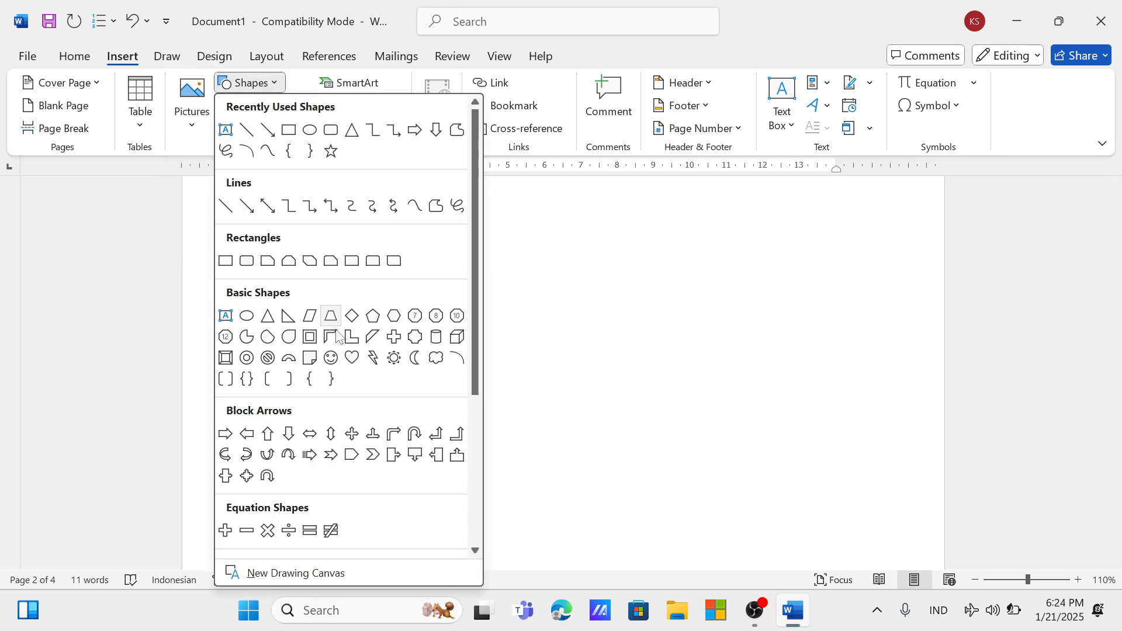
scroll(336, 367, "down", 3)
scroll(335, 366, "down", 1)
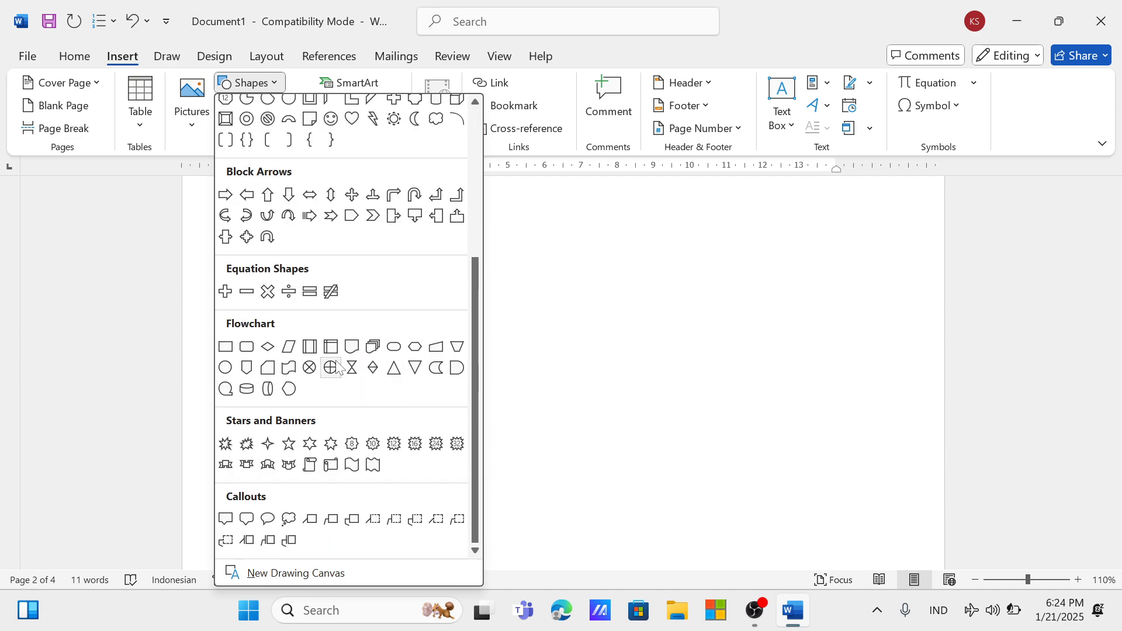
scroll(336, 366, "up", 5)
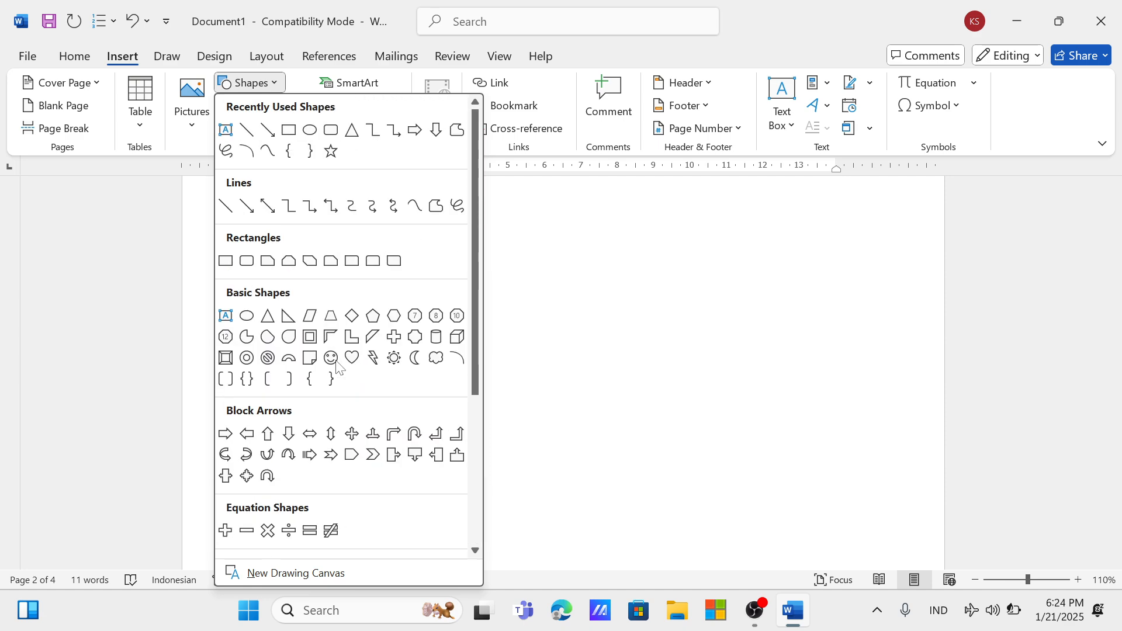
left_click(251, 84)
Try to browse the online icons and 3D models, closing each window without inserting anything
left_click(254, 107)
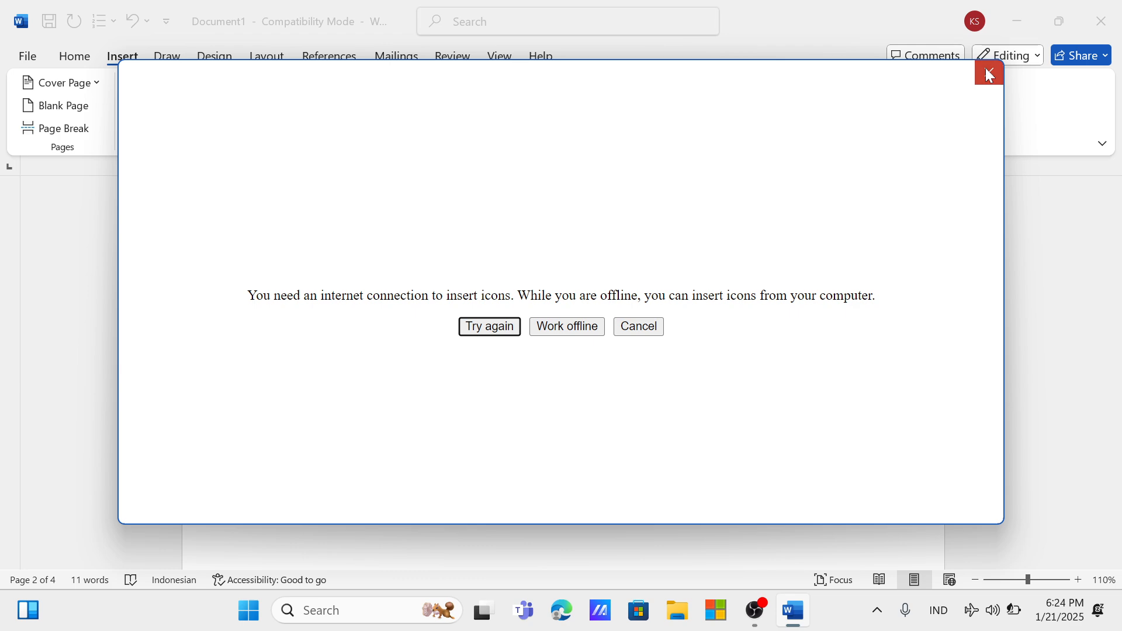
left_click(987, 73)
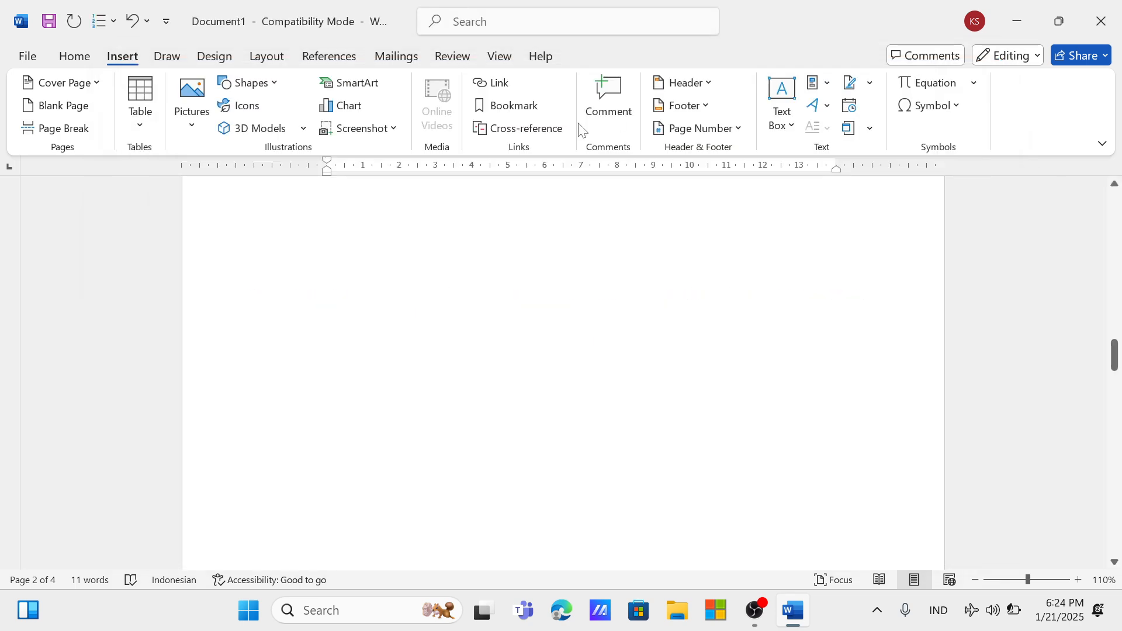
left_click(292, 131)
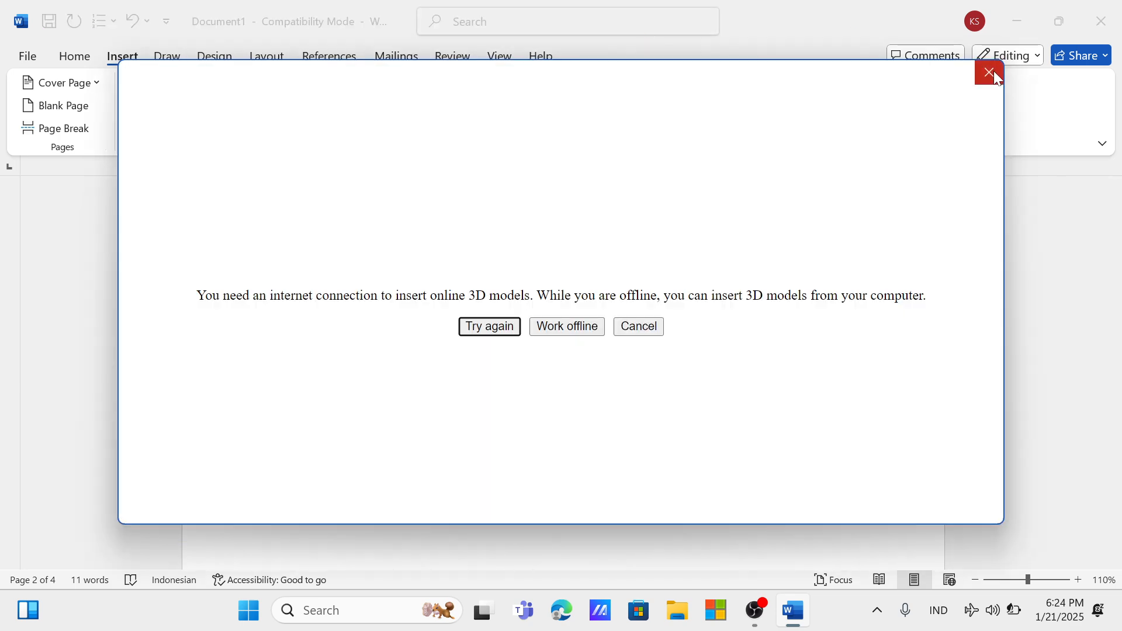
left_click(993, 71)
Examine the SmartArt layouts across categories such as Process, Hierarchy, Matrix and Pyramid, and the full collection, without inserting a graphic
left_click(353, 83)
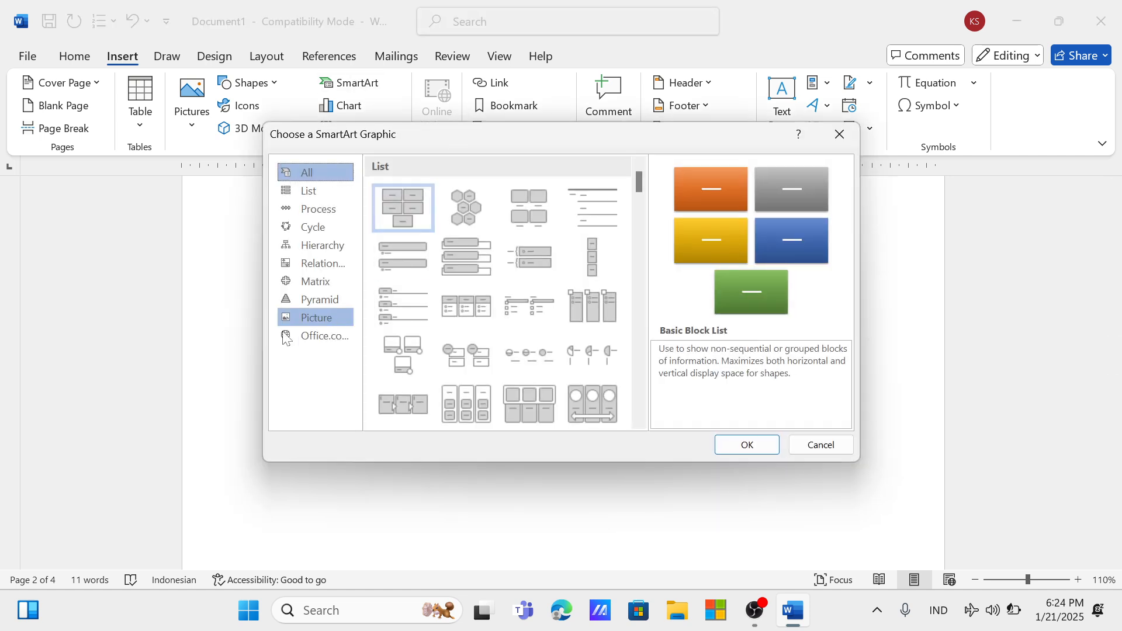
left_click(319, 192)
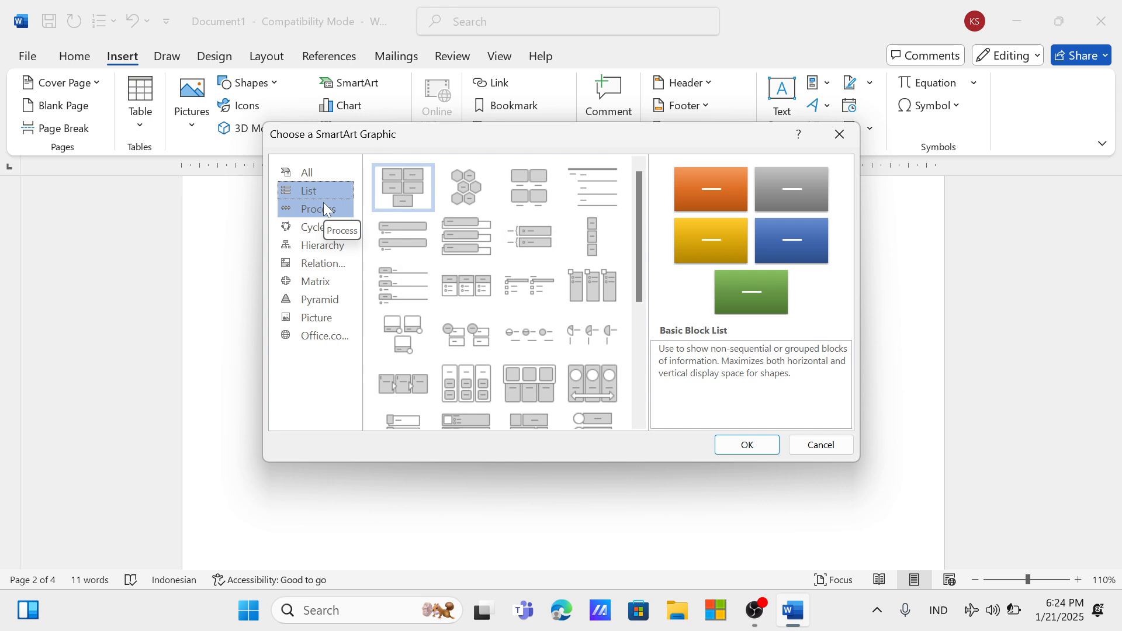
left_click(321, 209)
left_click(318, 246)
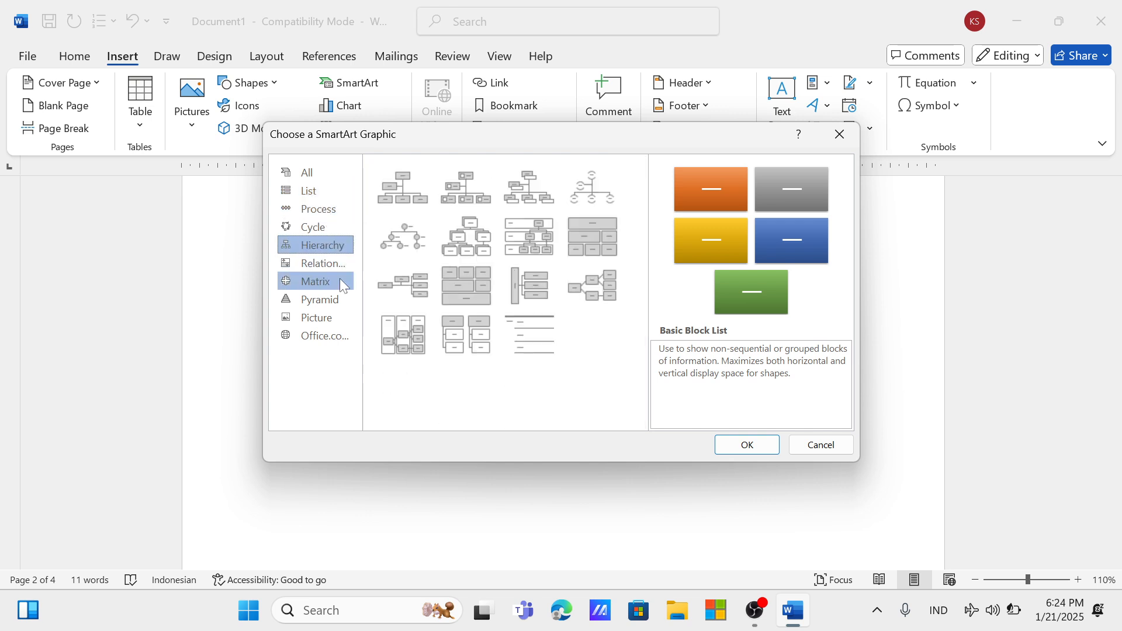
left_click(342, 282)
left_click(336, 300)
left_click(336, 319)
left_click(336, 335)
left_click(320, 298)
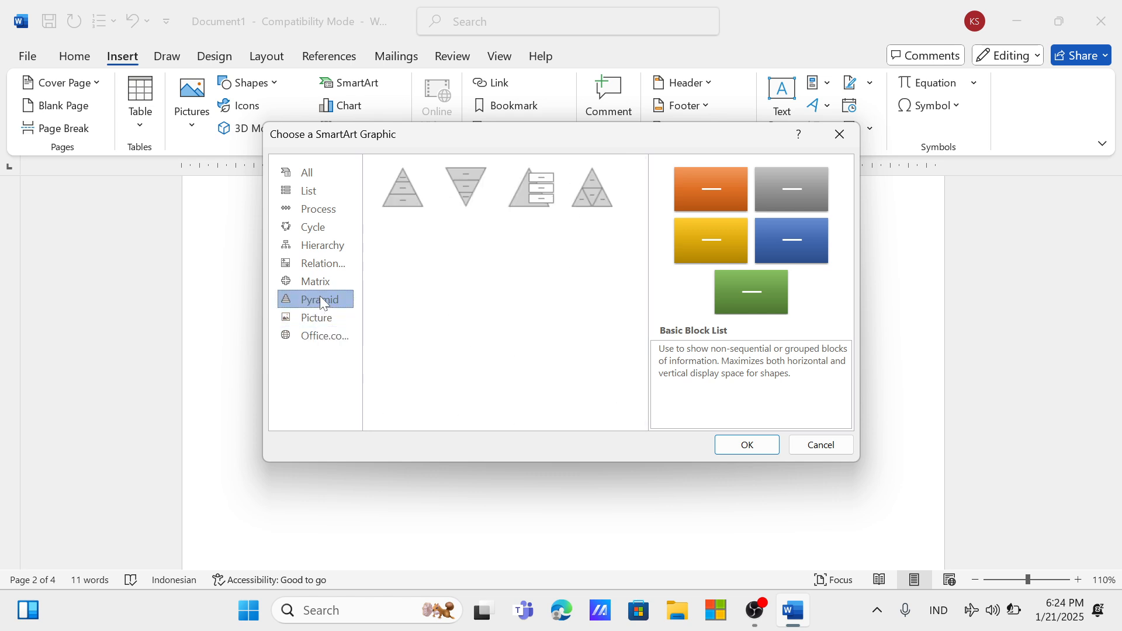
left_click(325, 263)
left_click(327, 227)
left_click(324, 191)
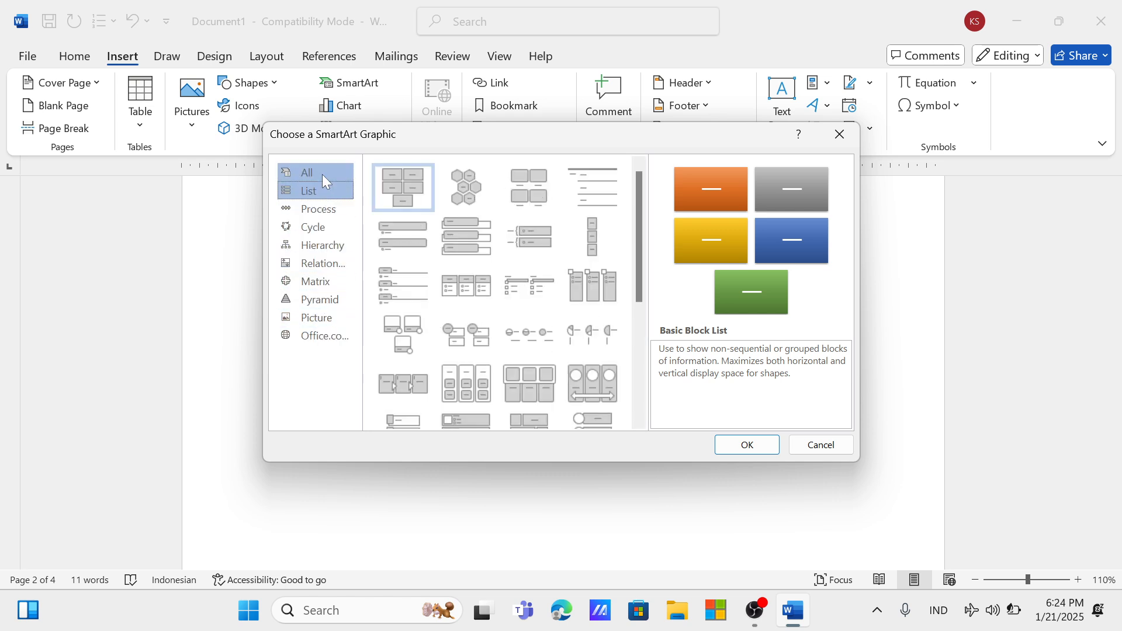
left_click(321, 173)
scroll(510, 314, "down", 20)
scroll(512, 321, "down", 20)
scroll(513, 320, "up", 5)
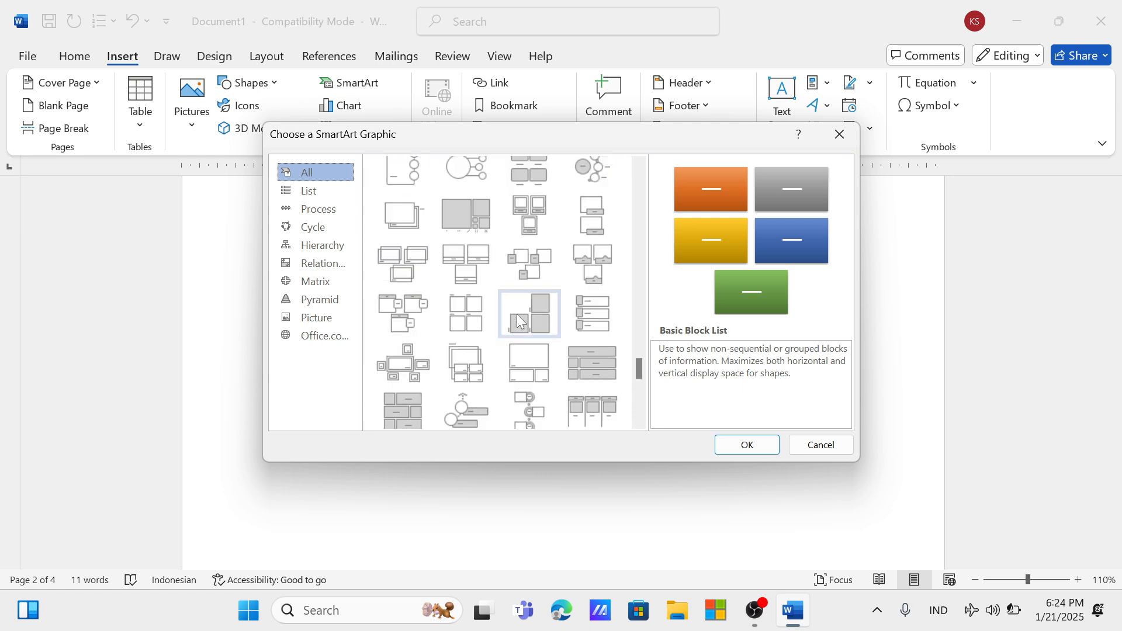
left_click(829, 448)
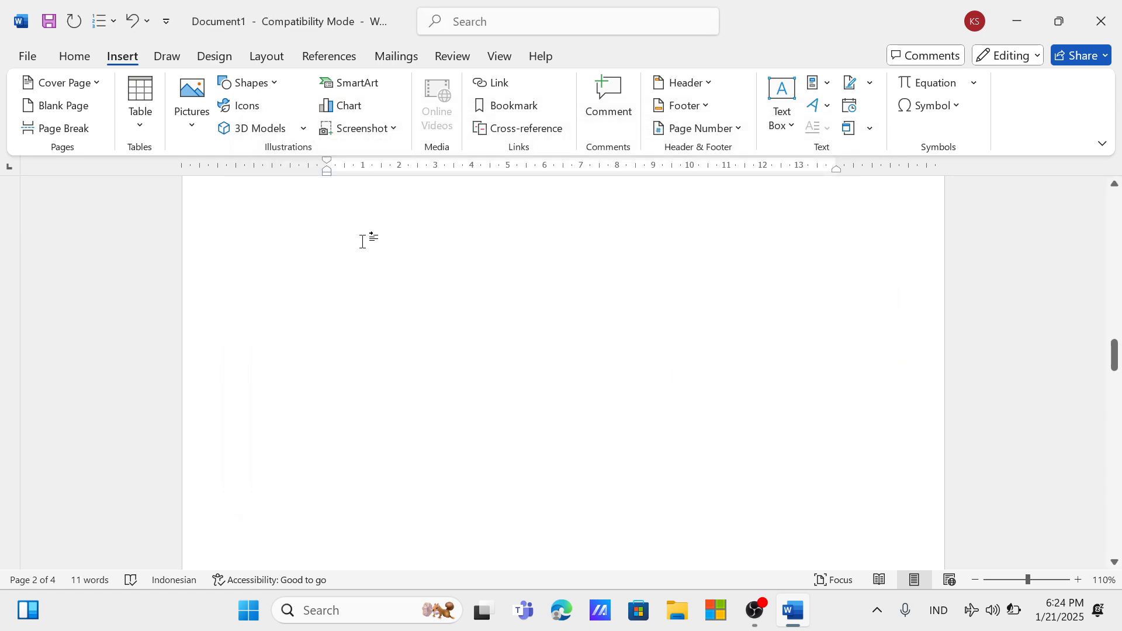
Examine the Line, Pie, Templates and Bar categories of the available chart types without inserting a chart
left_click(348, 106)
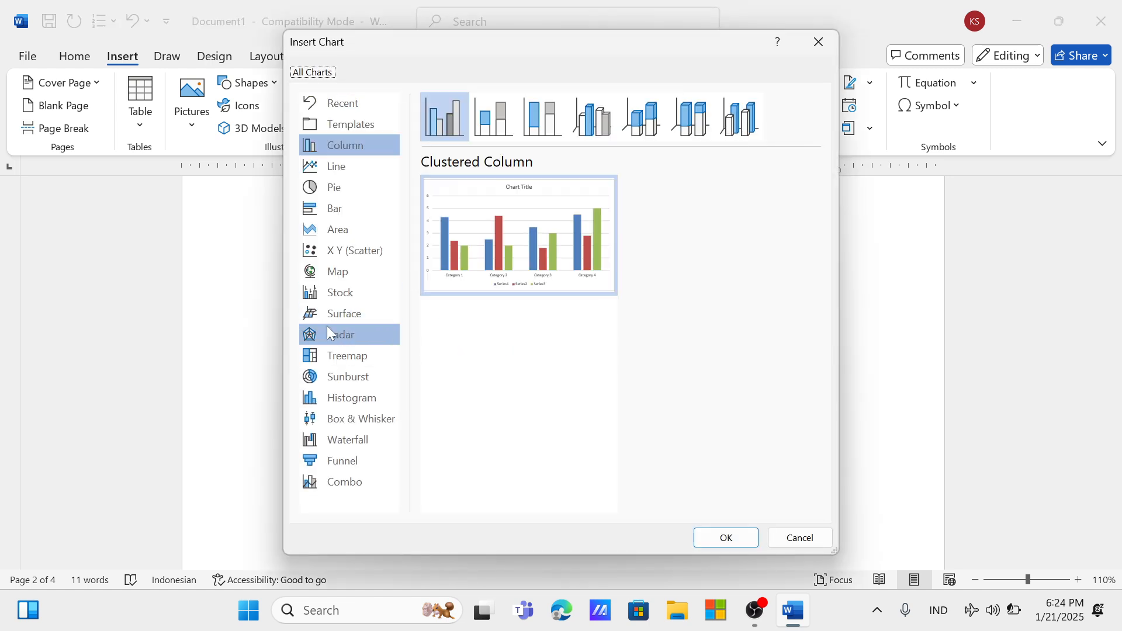
left_click(338, 167)
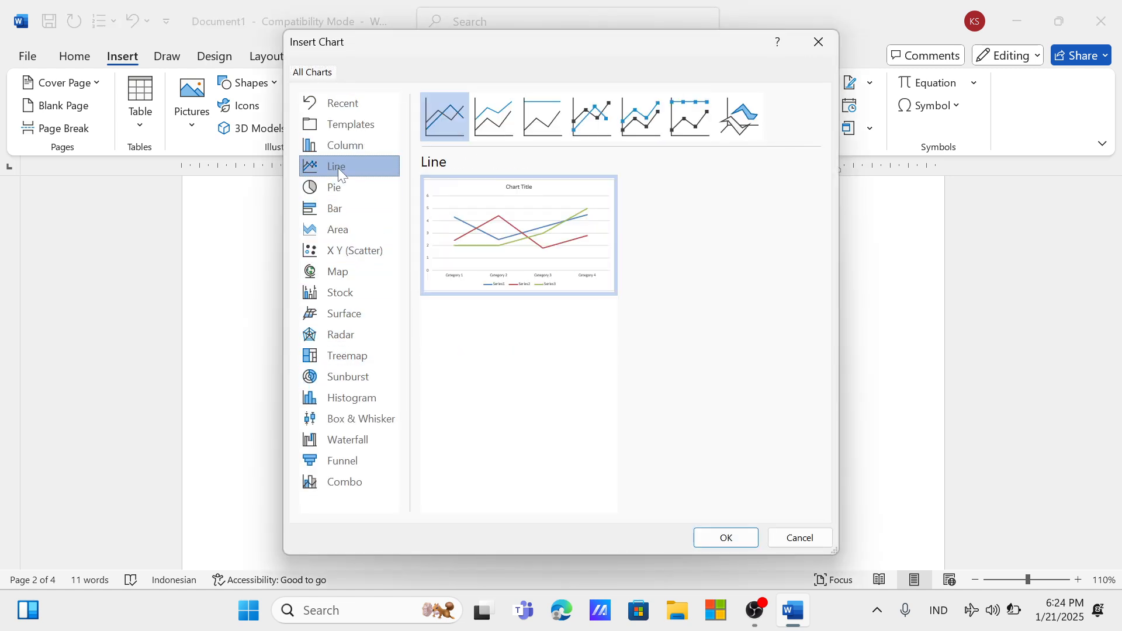
left_click(343, 187)
left_click(326, 124)
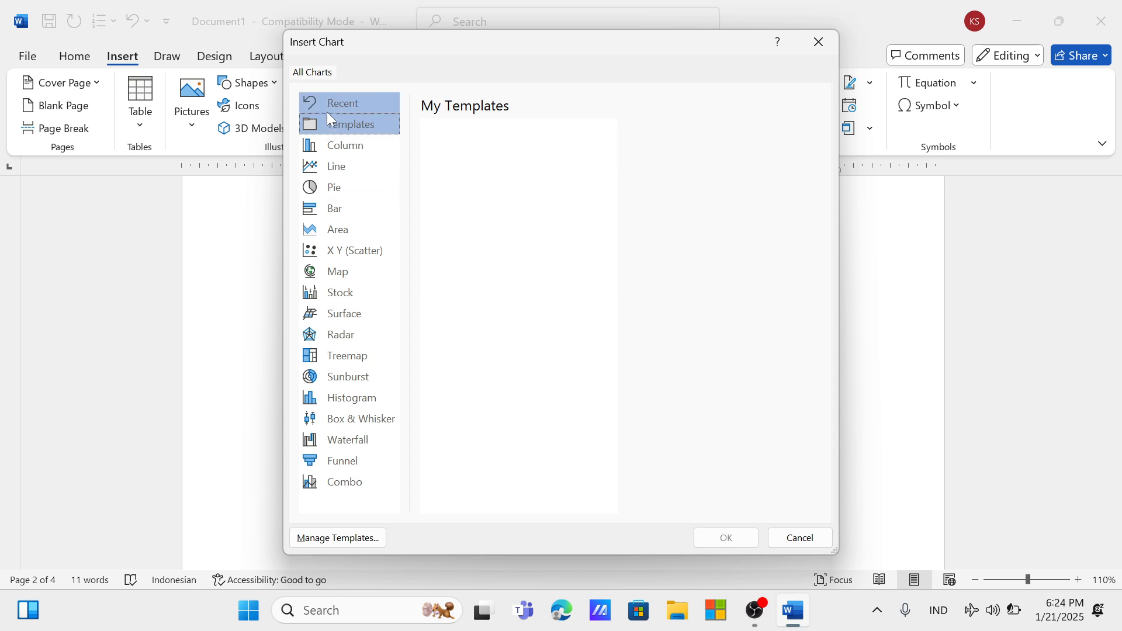
left_click(339, 166)
left_click(345, 209)
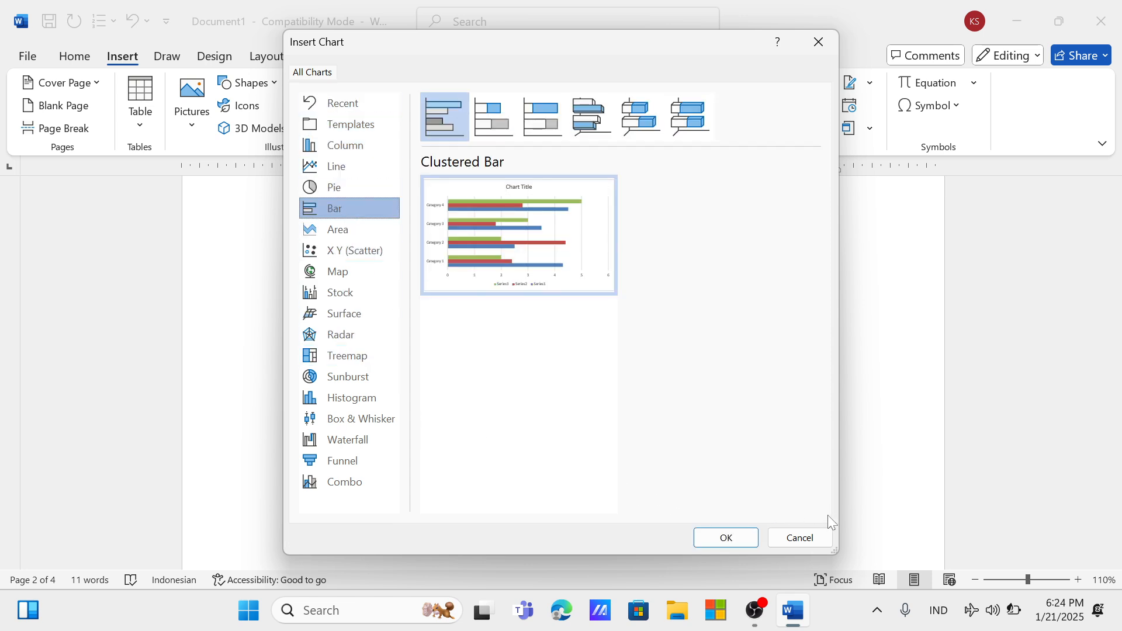
left_click(795, 539)
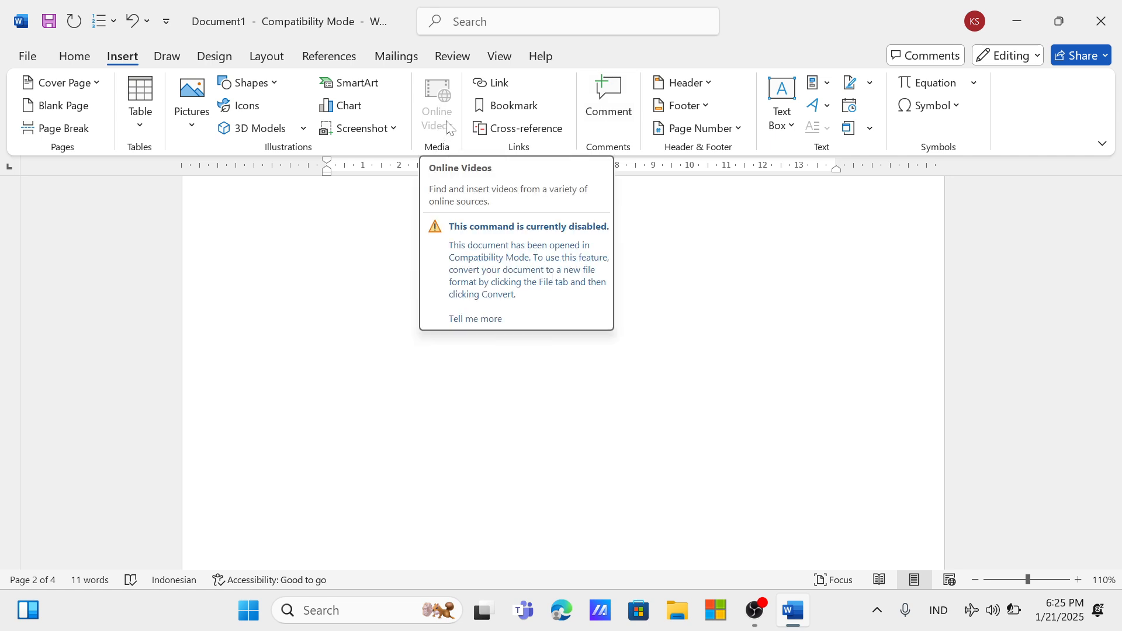
Examine the options for inserting a hyperlink without creating one
left_click(506, 85)
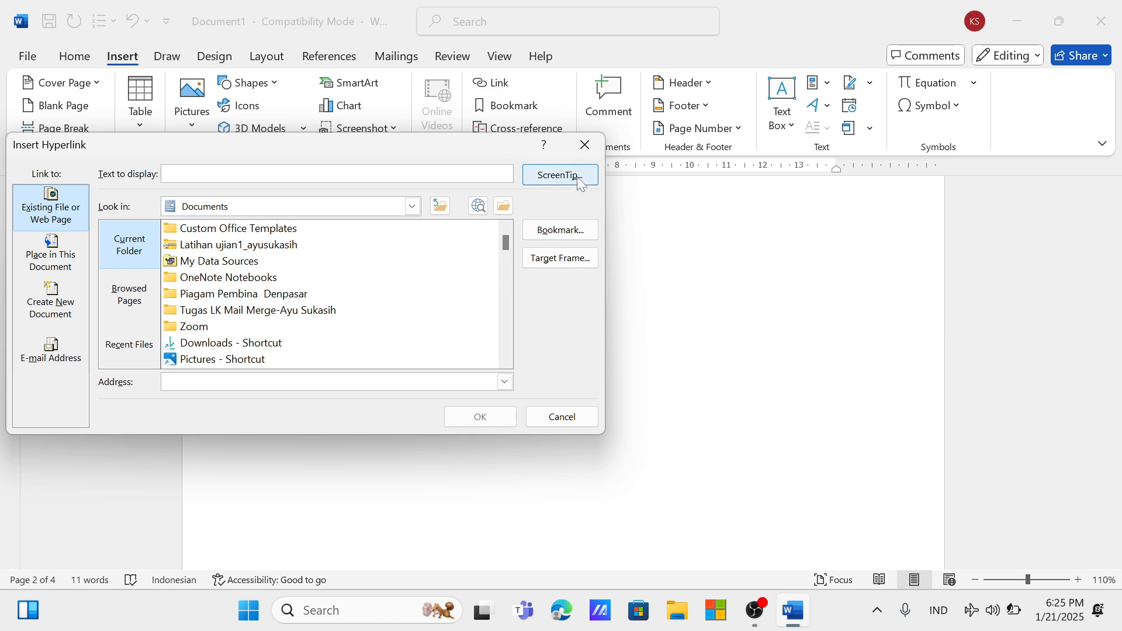
left_click(592, 145)
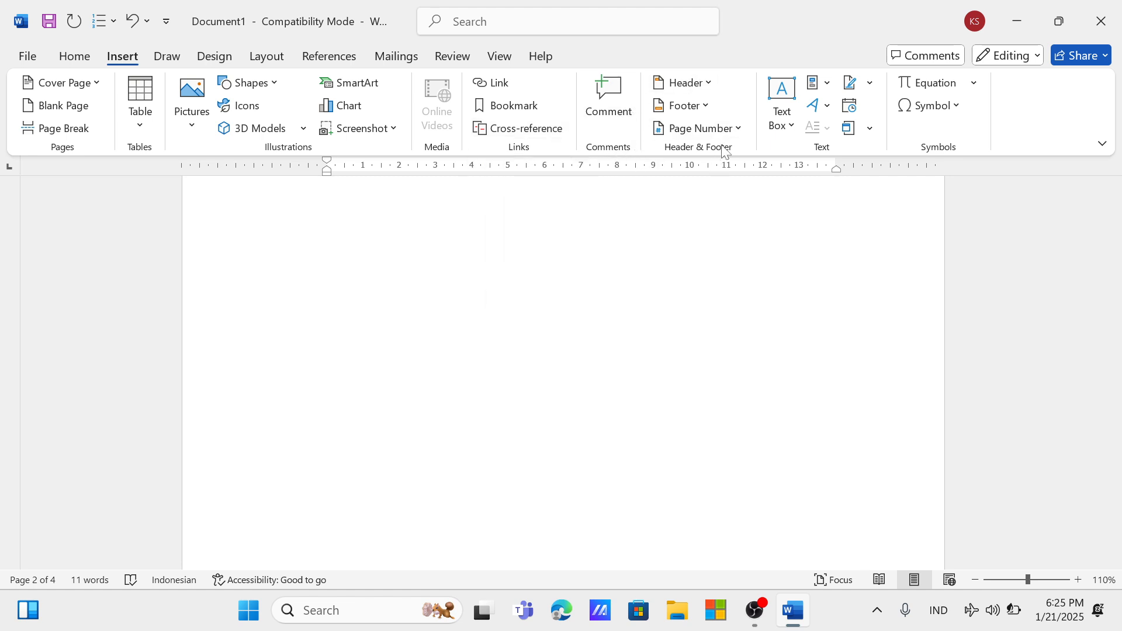
Examine the built-in header and footer designs without applying one
left_click(703, 86)
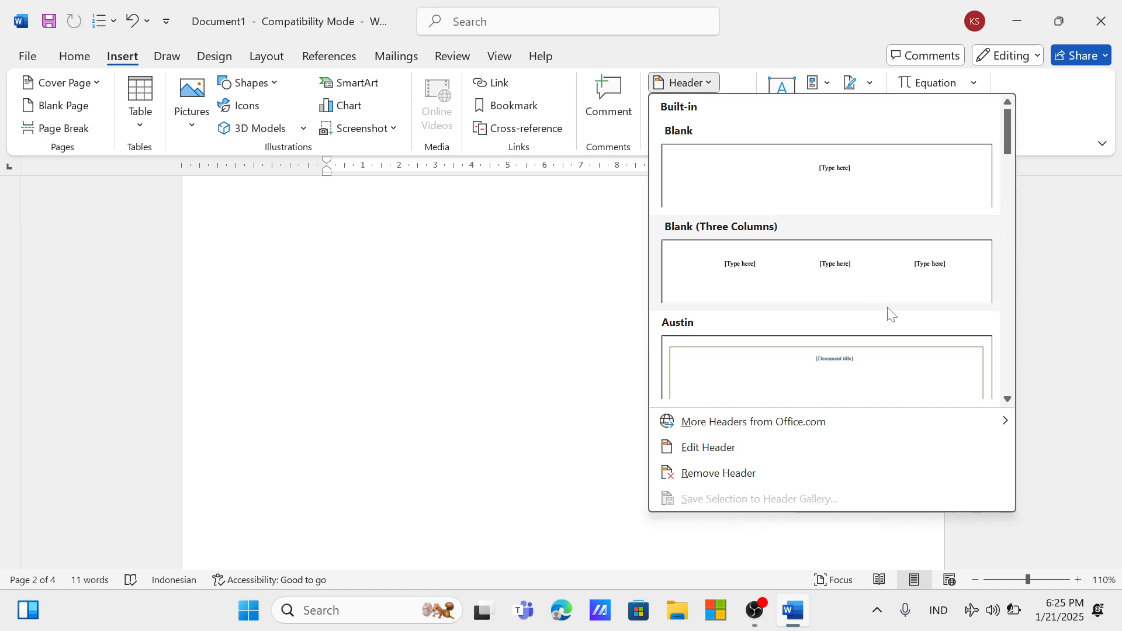
scroll(887, 311, "down", 10)
scroll(887, 311, "up", 10)
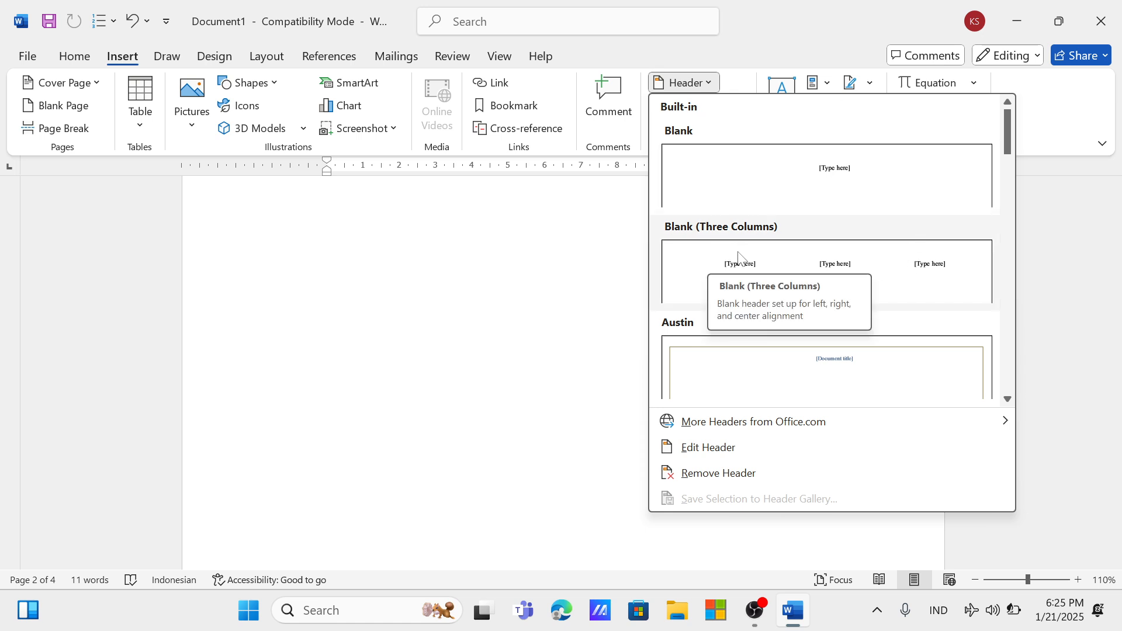
left_click(1068, 253)
left_click(706, 111)
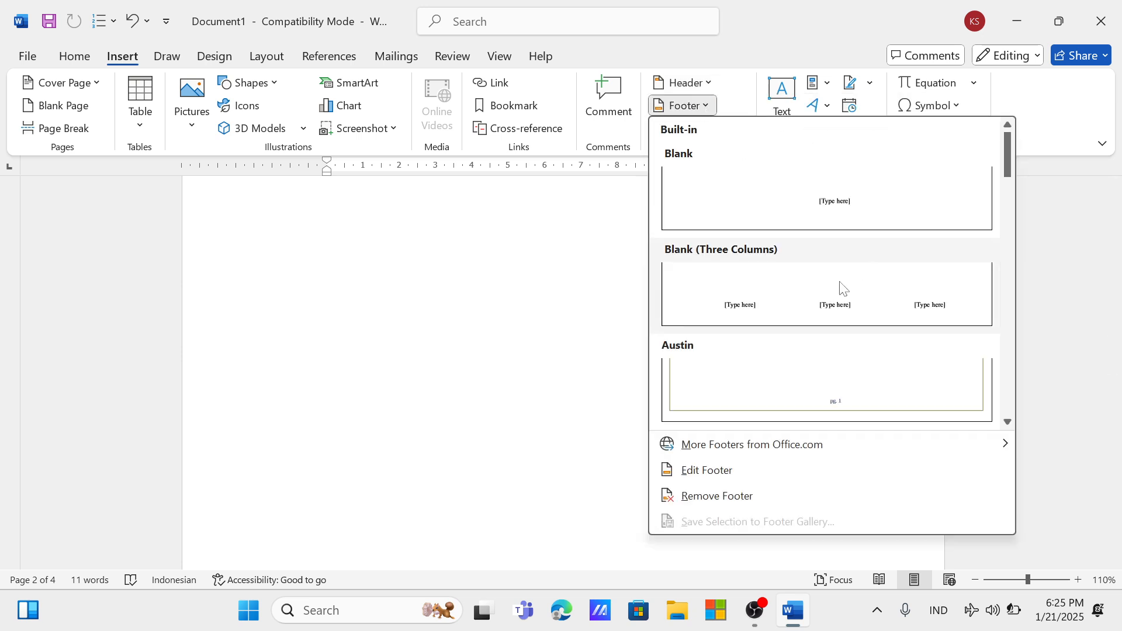
scroll(836, 288, "down", 6)
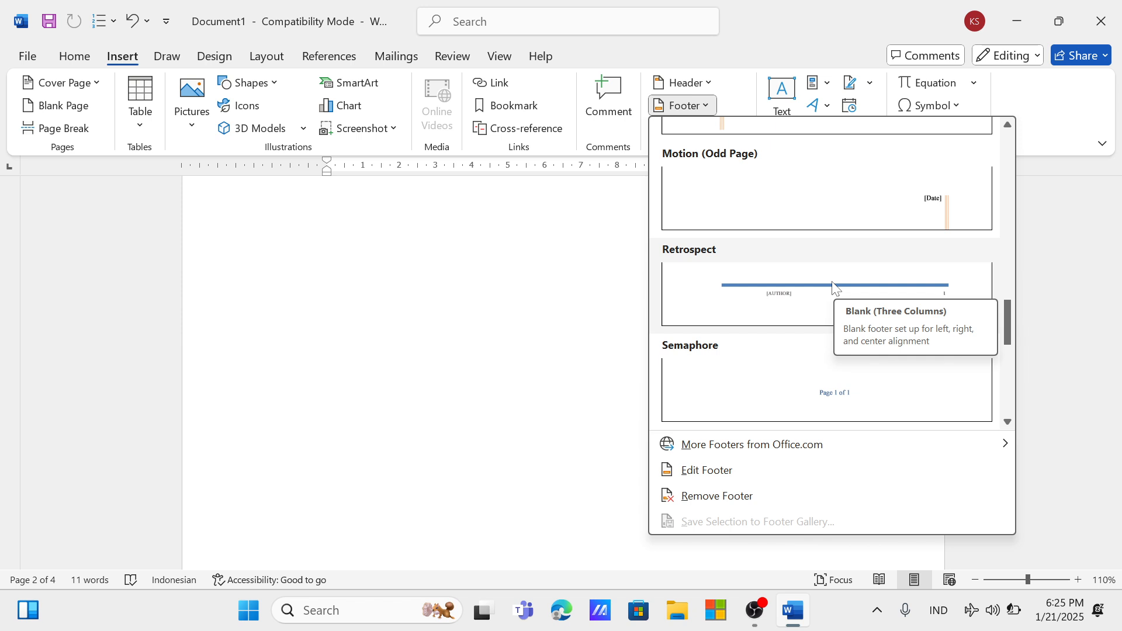
scroll(835, 287, "up", 6)
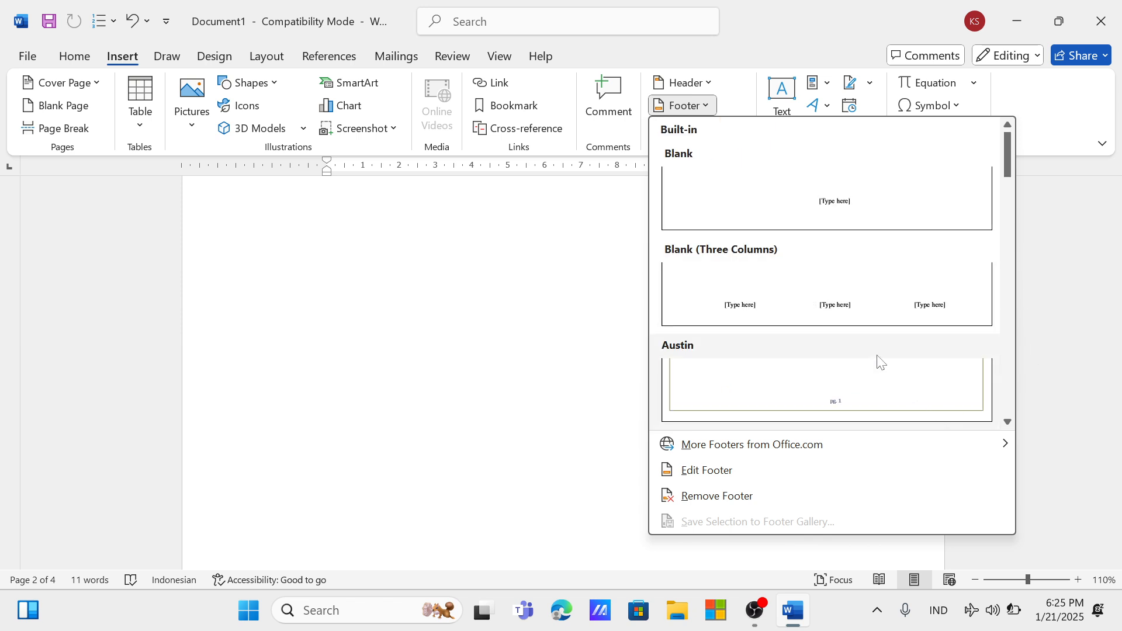
scroll(880, 359, "down", 3)
left_click(1096, 262)
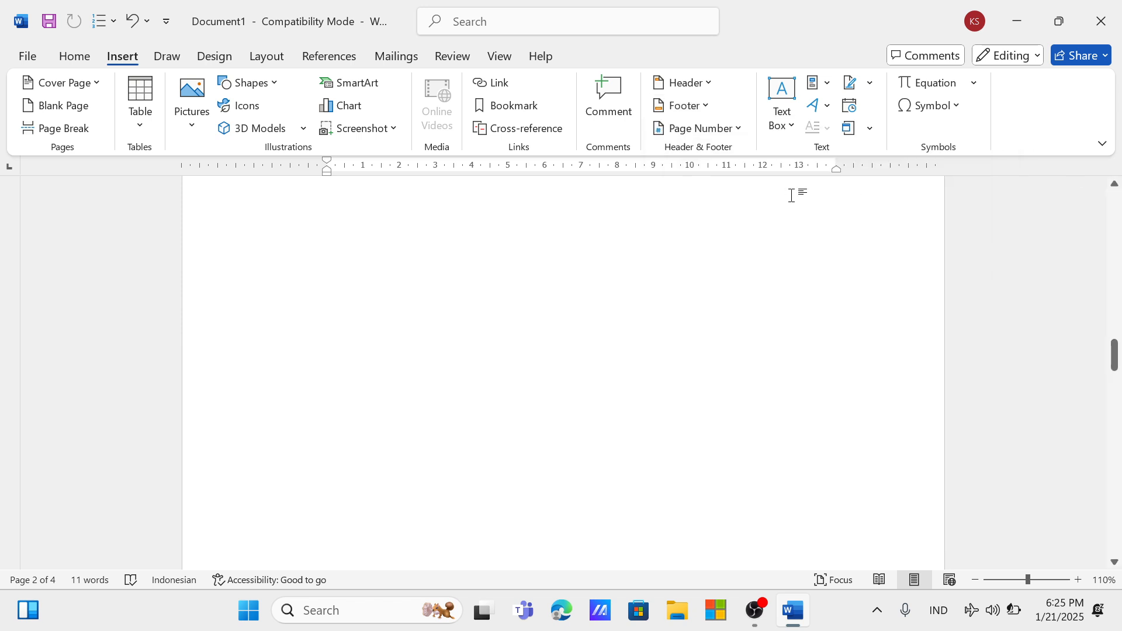
Examine the page number placement options for the top, bottom, margins and current position without adding a number
left_click(735, 134)
mouse_move(731, 159)
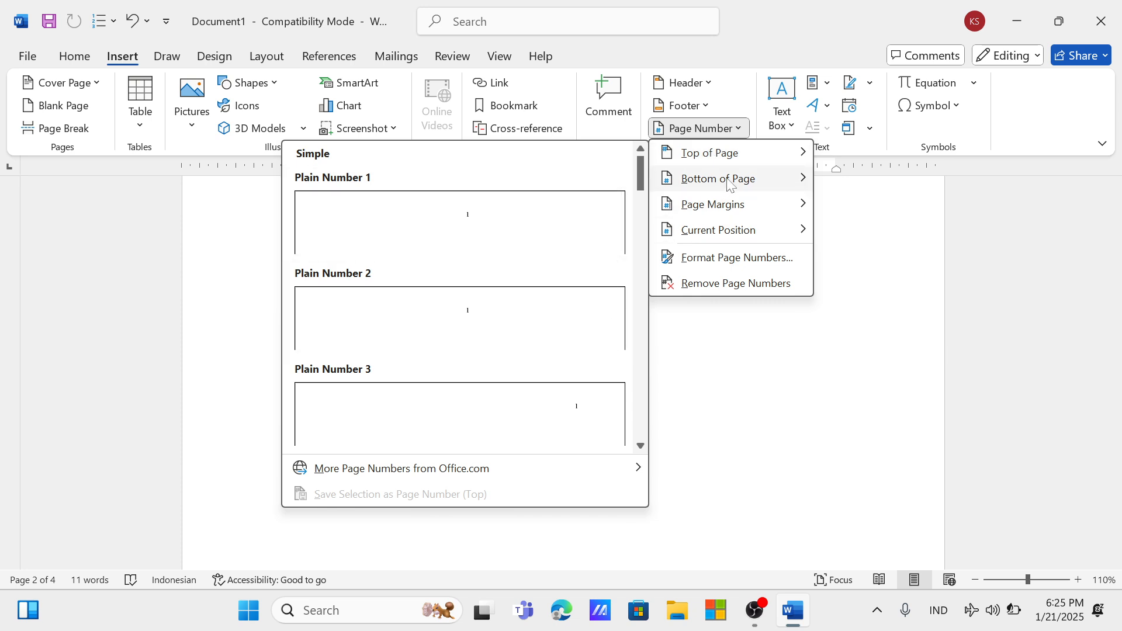
mouse_move(731, 185)
mouse_move(742, 212)
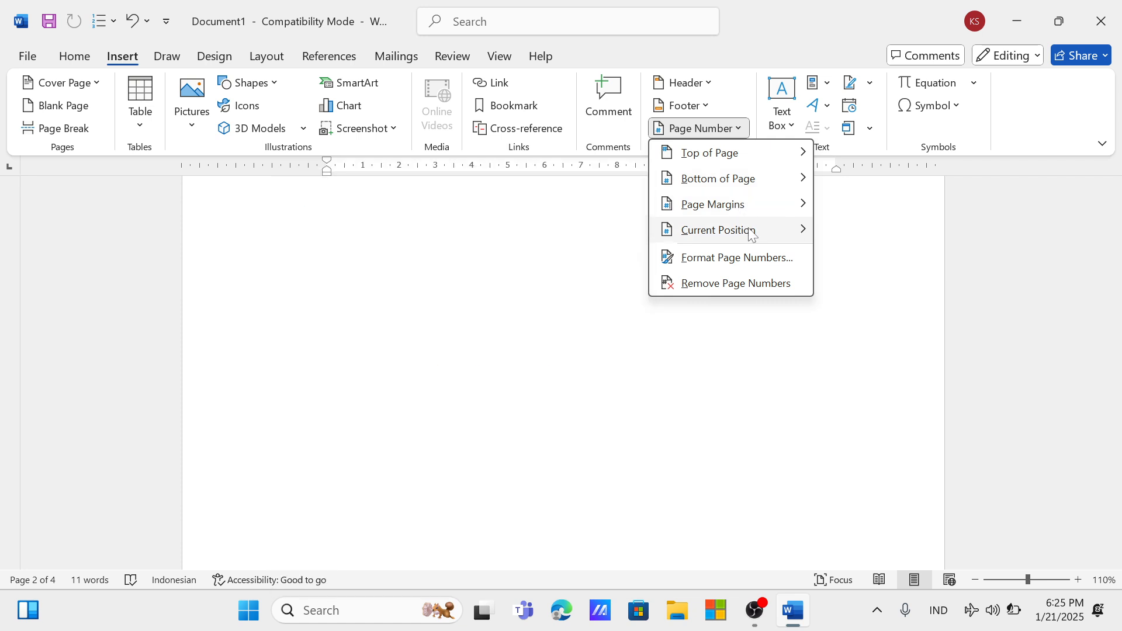
mouse_move(750, 232)
left_click(850, 266)
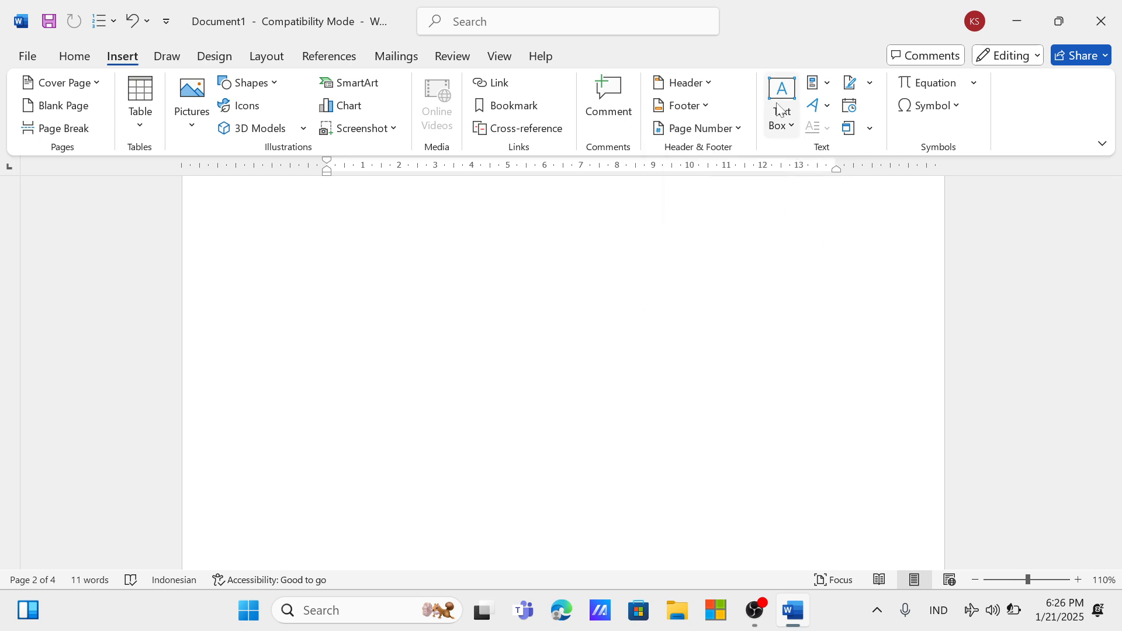
Examine the Quick Parts, built-in equations and symbols available for insertion without inserting anything
left_click(827, 84)
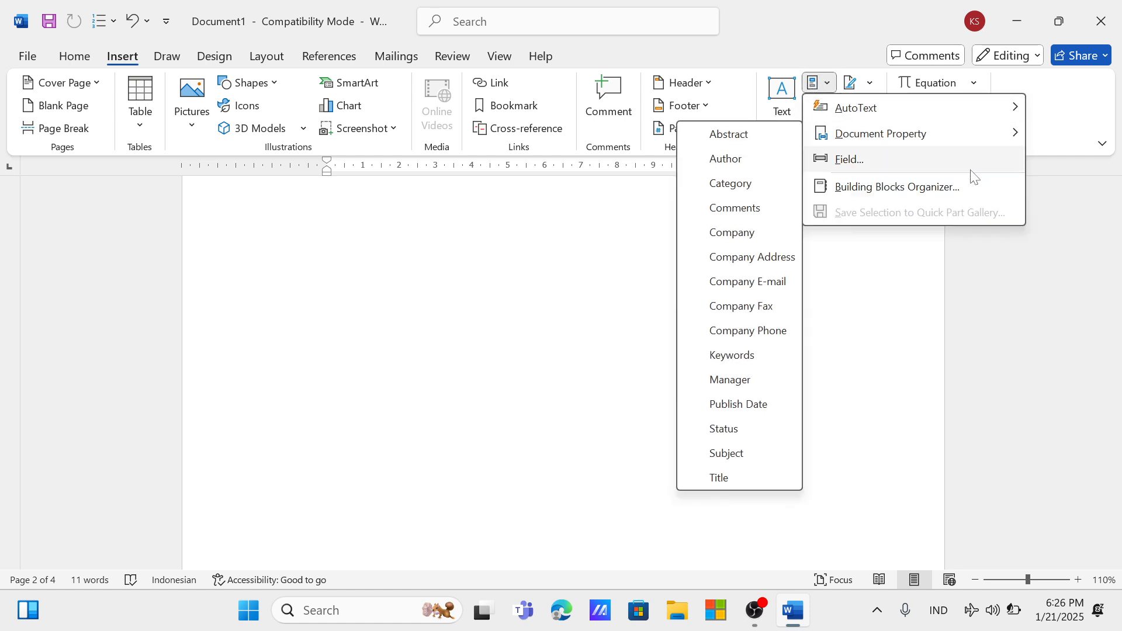
left_click(926, 268)
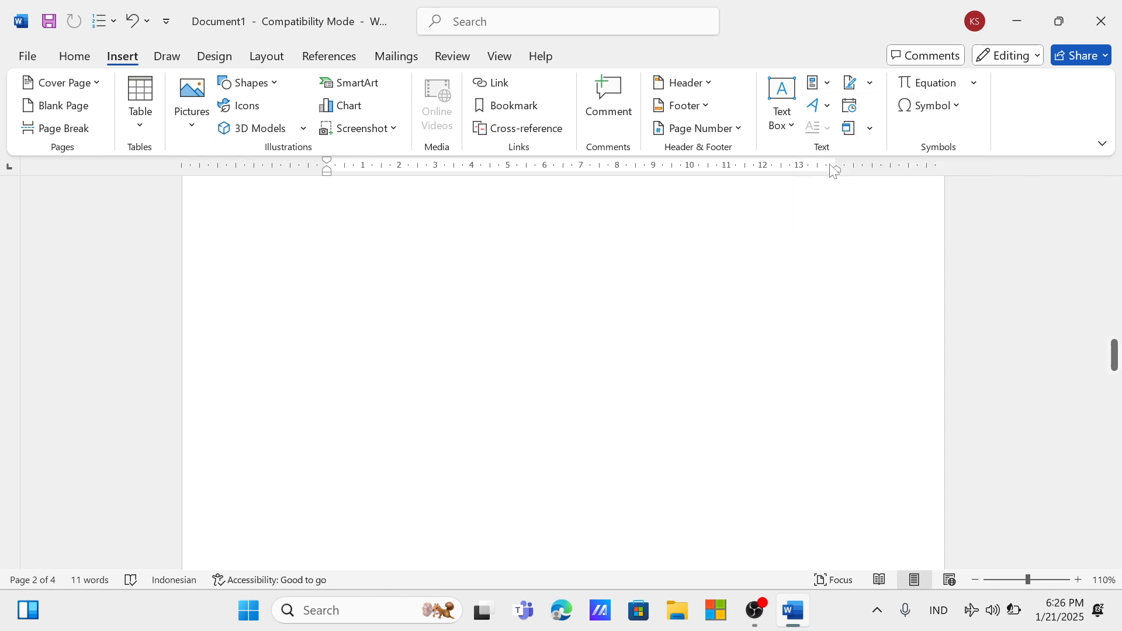
left_click(977, 85)
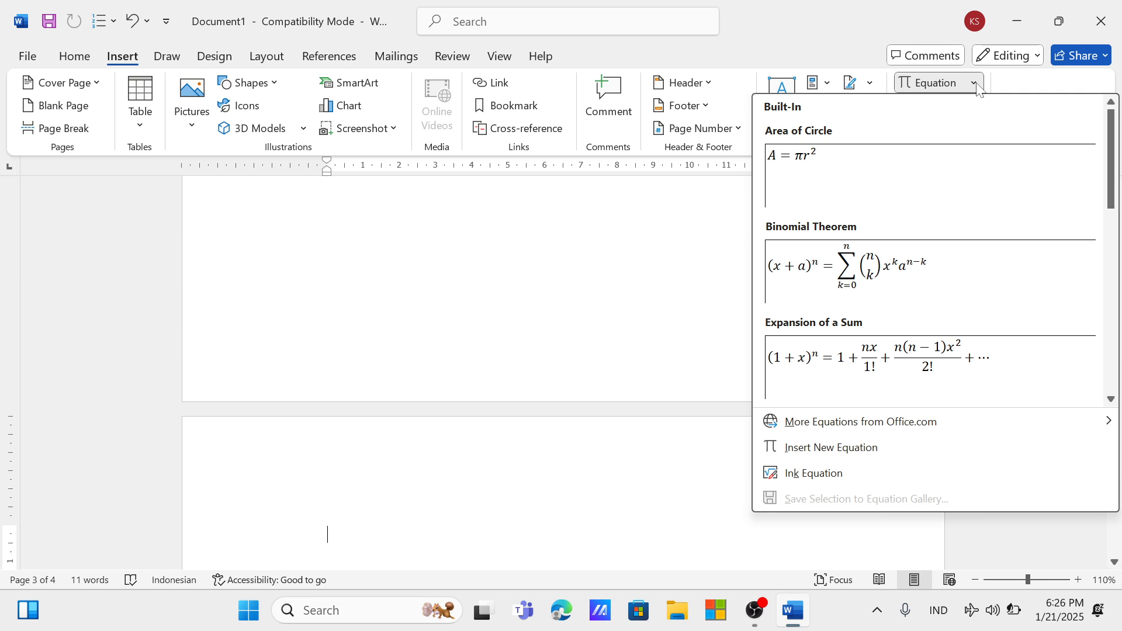
left_click(980, 87)
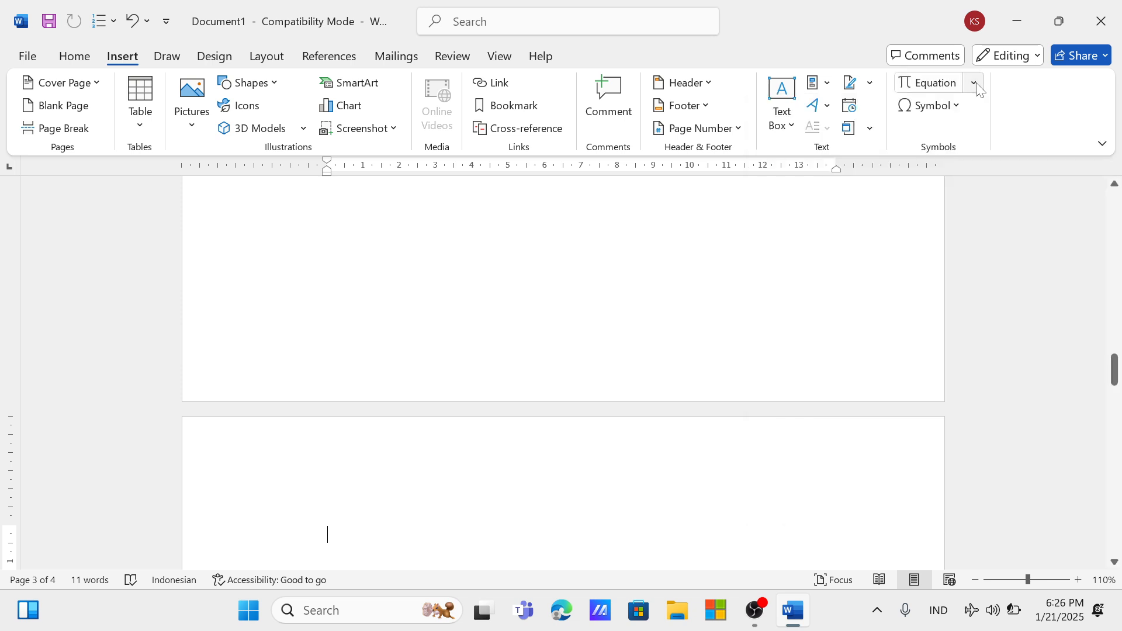
left_click(957, 109)
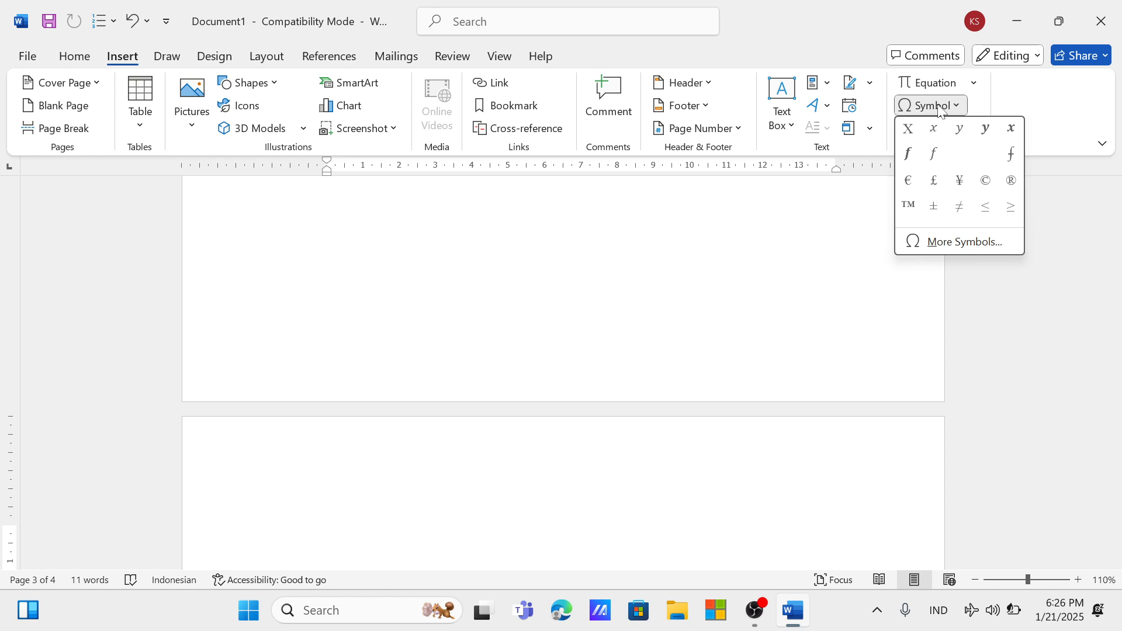
left_click(843, 255)
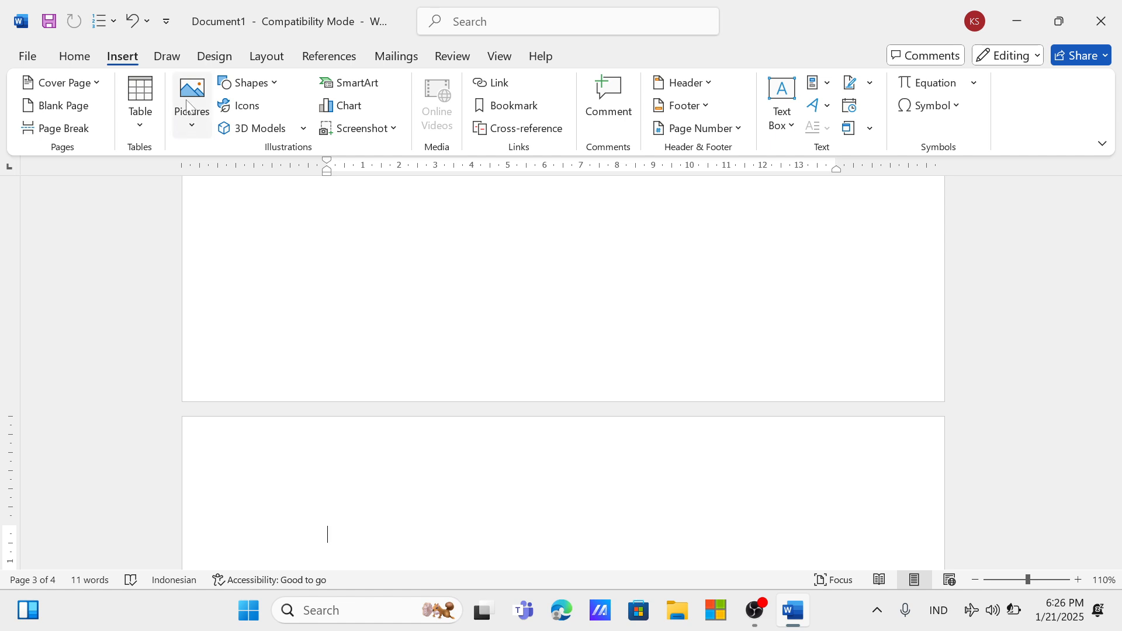
Show the drawing ruler on the first page and draw two black pen lines along its 45° edge
left_click(175, 57)
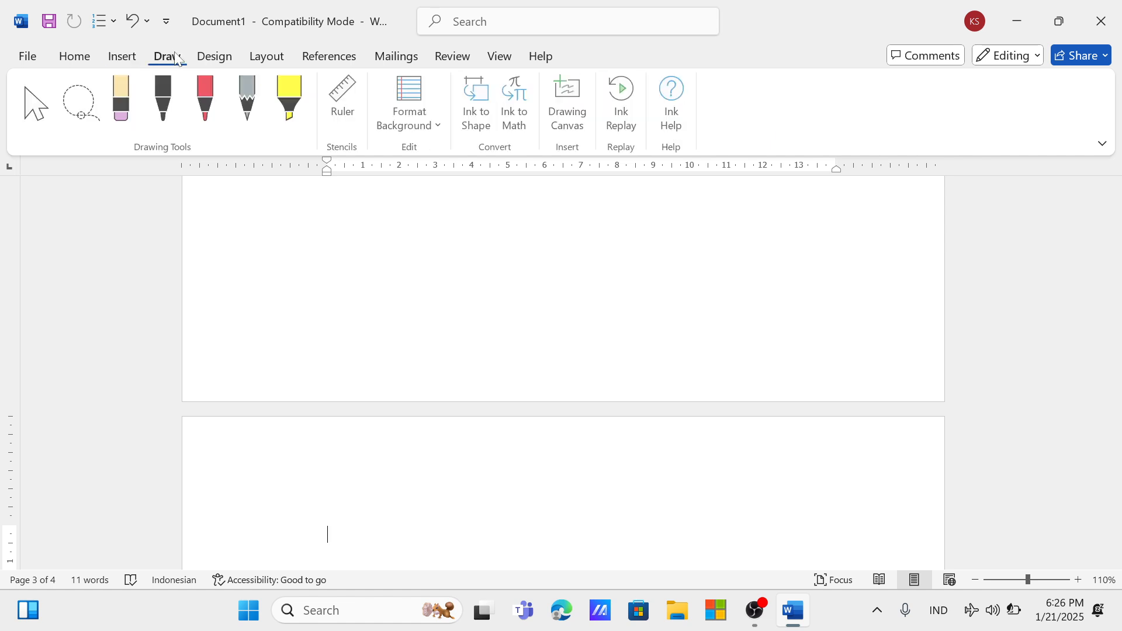
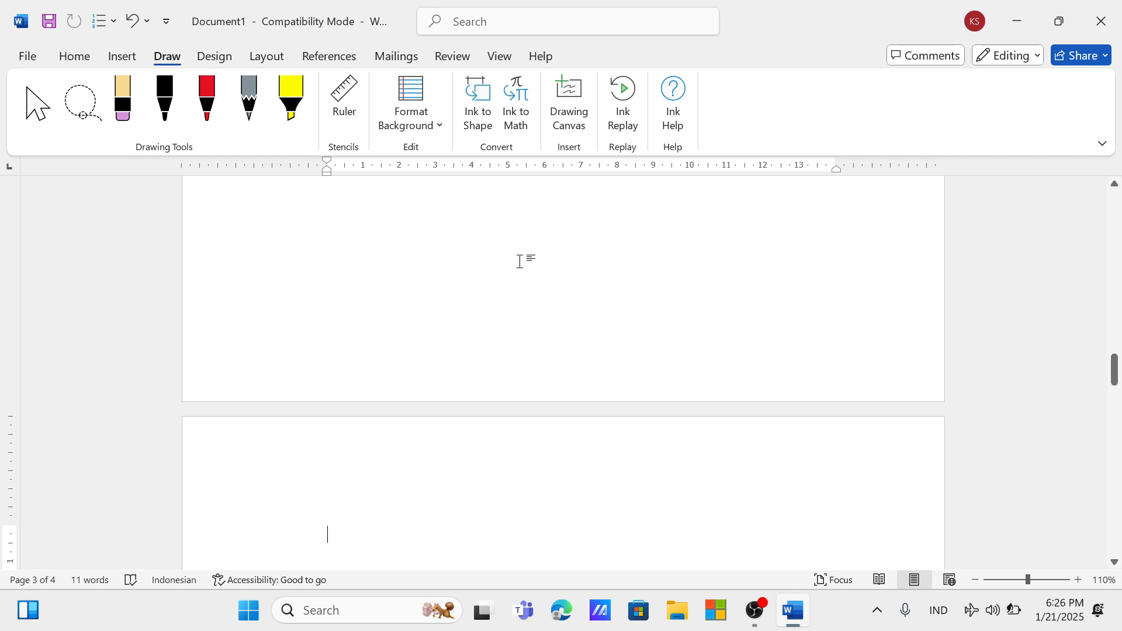
scroll(520, 259, "up", 5)
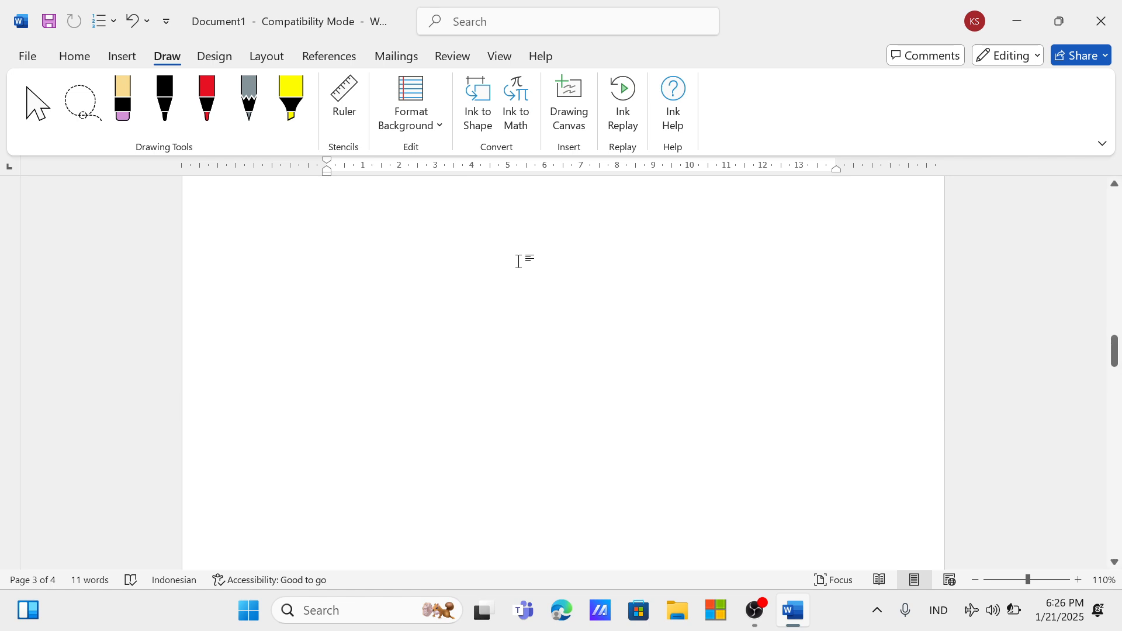
scroll(461, 315, "up", 5)
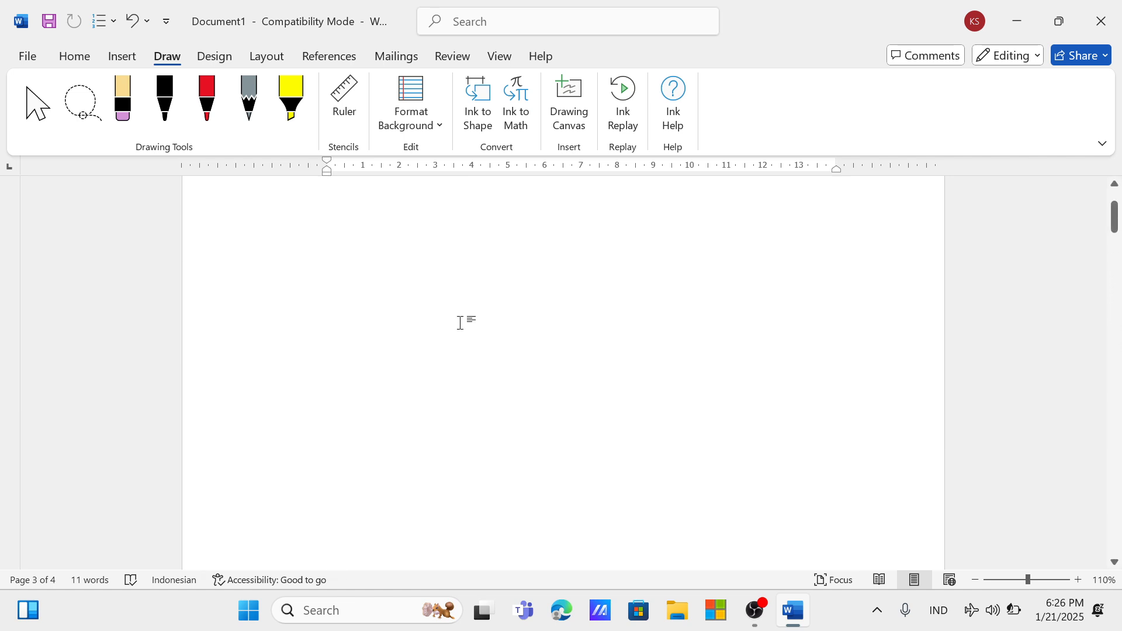
scroll(561, 374, "up", 1)
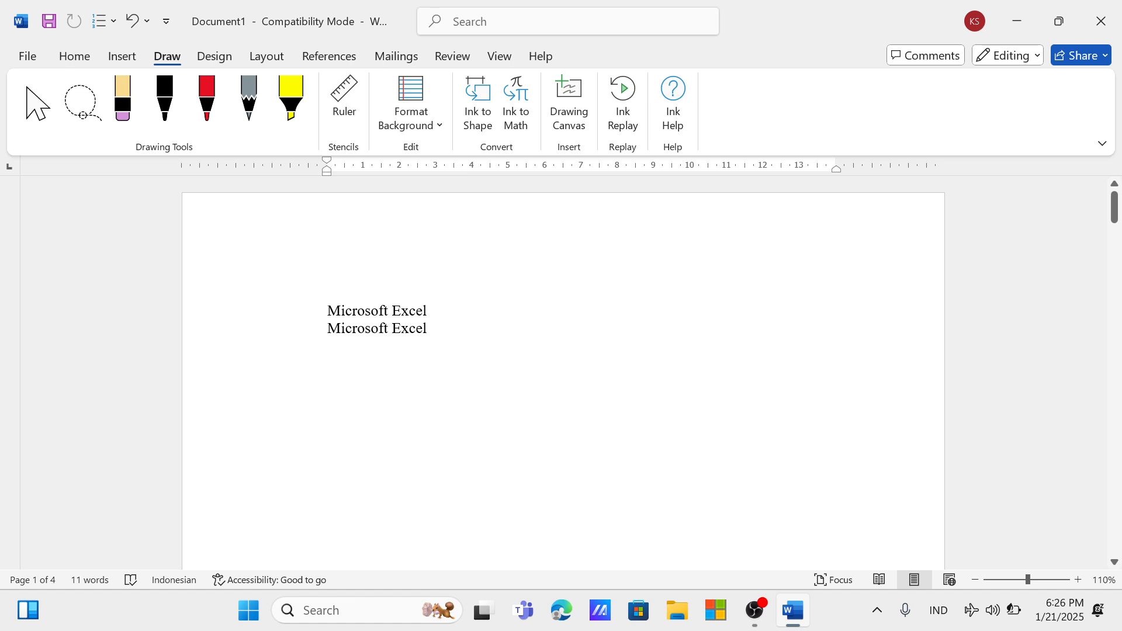
left_click(339, 105)
left_click_drag(210, 382, 504, 401)
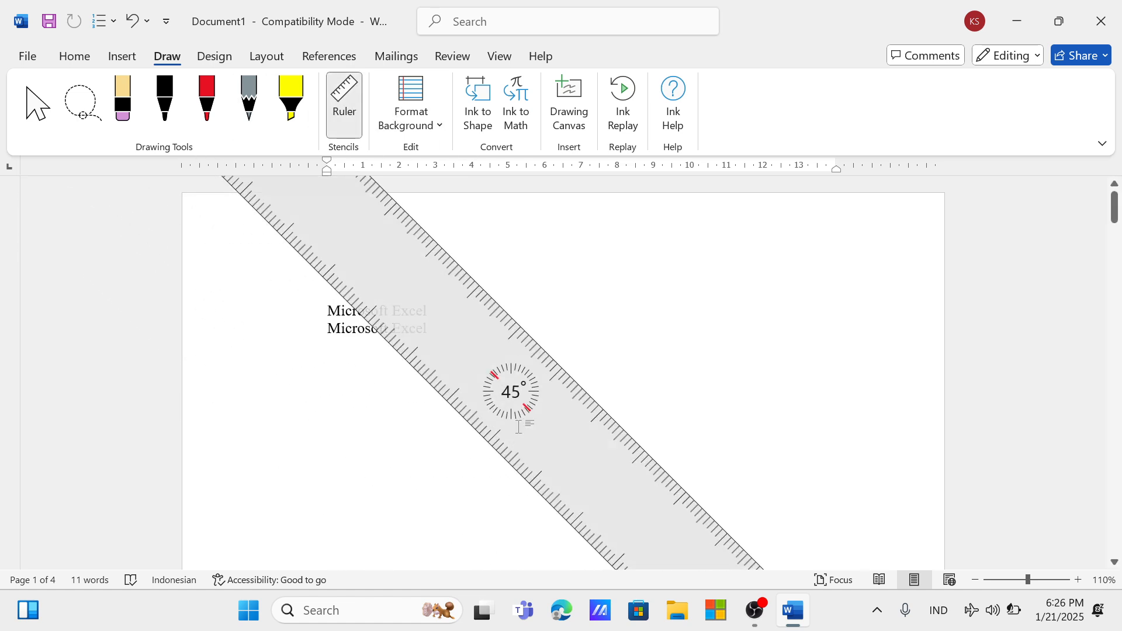
left_click(165, 99)
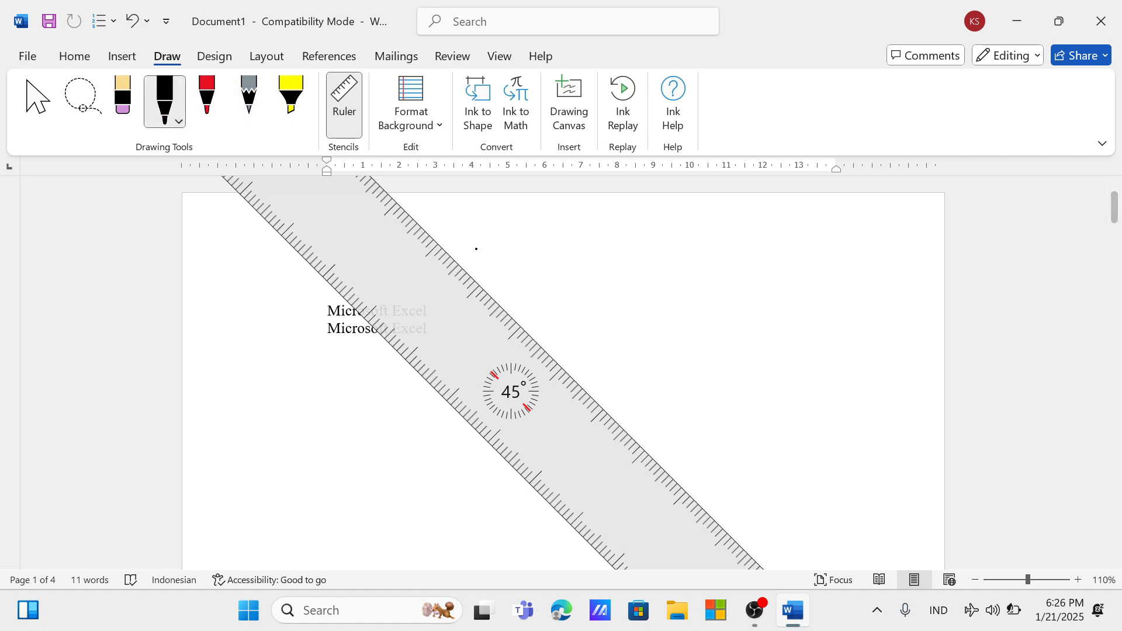
left_click_drag(441, 236, 773, 514)
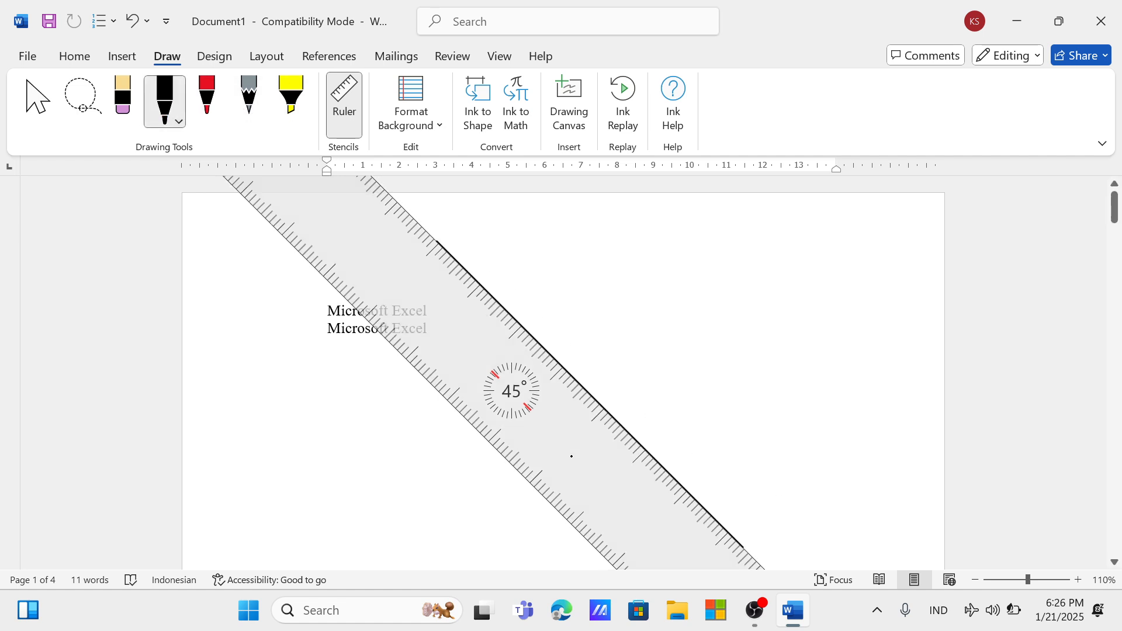
left_click_drag(571, 456, 496, 525)
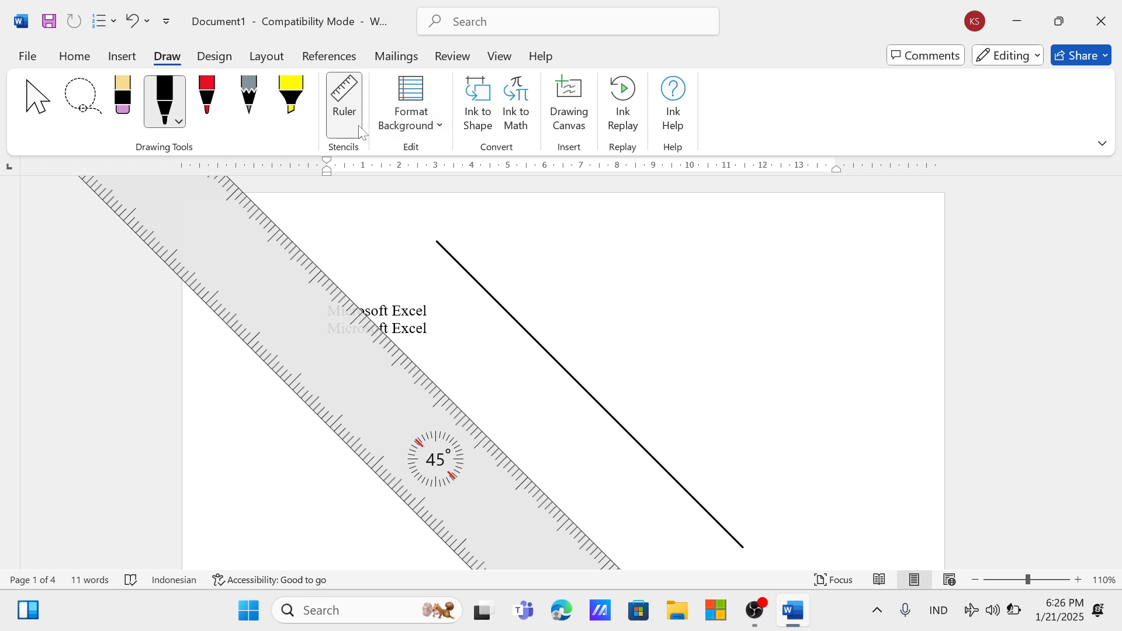
mouse_move(350, 286)
left_mouse_down()
mouse_move(558, 494)
mouse_move(612, 498)
left_mouse_up()
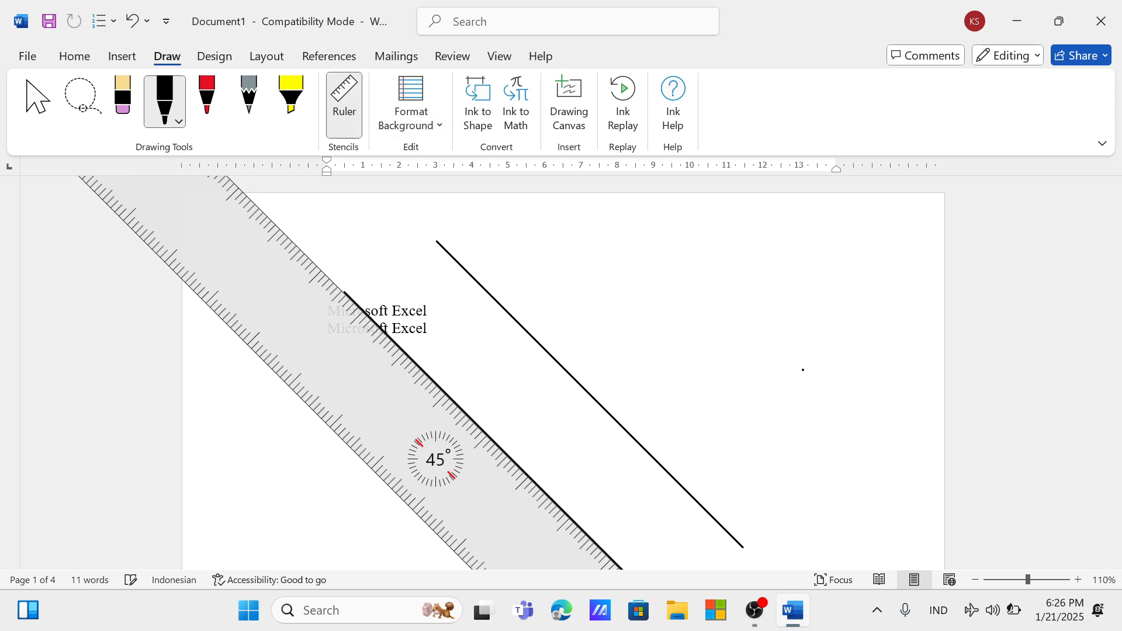
Undo the two pen lines and the earlier page additions, and hide the drawing ruler
left_click(133, 21)
left_click(133, 21)
left_click(133, 14)
left_click(135, 16)
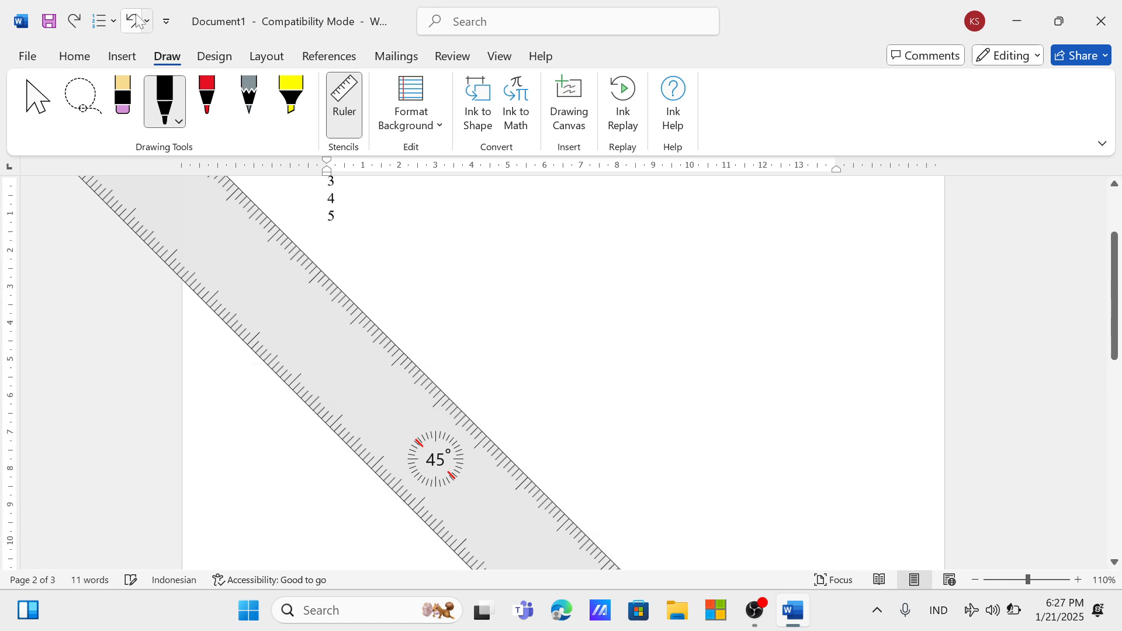
left_click(344, 105)
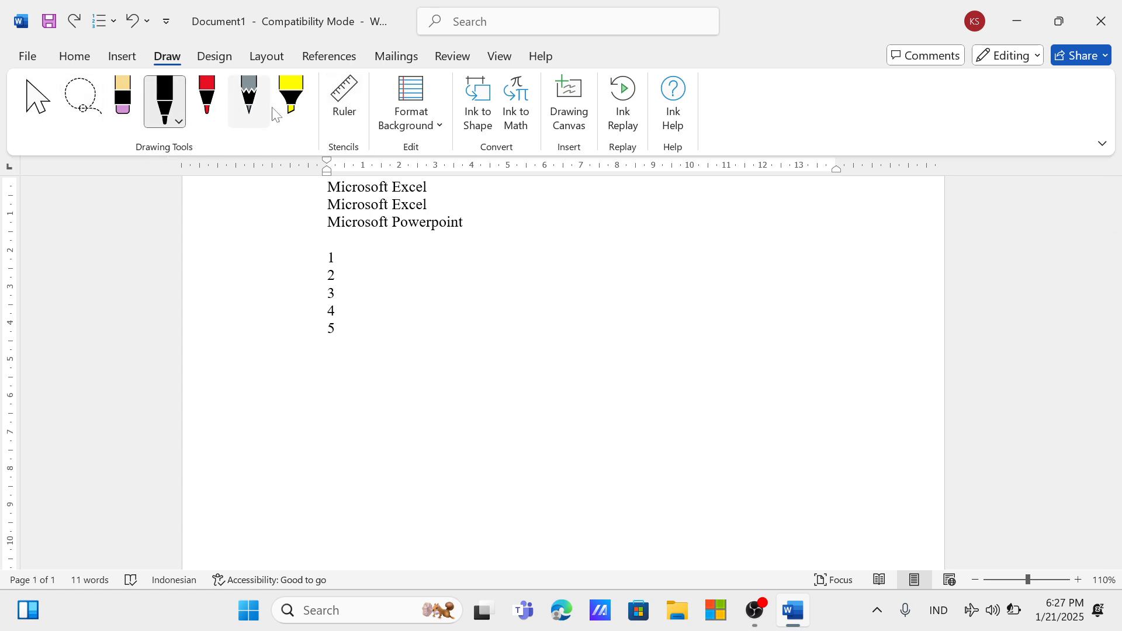
Examine the rule and grid line backgrounds without applying one, and turn on Ink to Shape
left_click(440, 133)
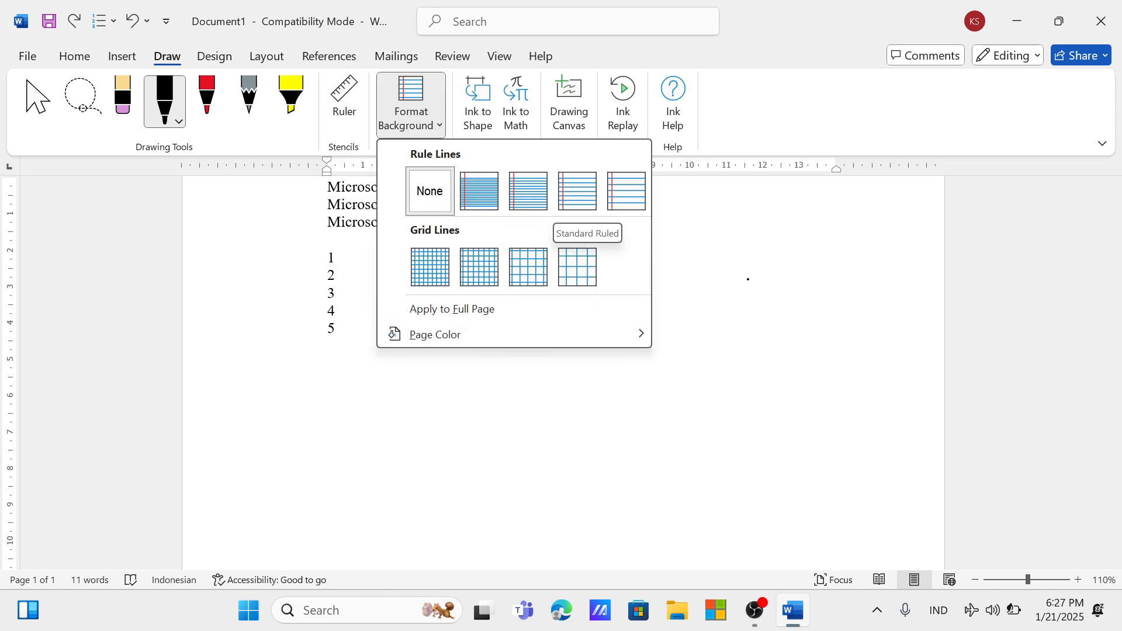
left_click(756, 280)
left_click(484, 129)
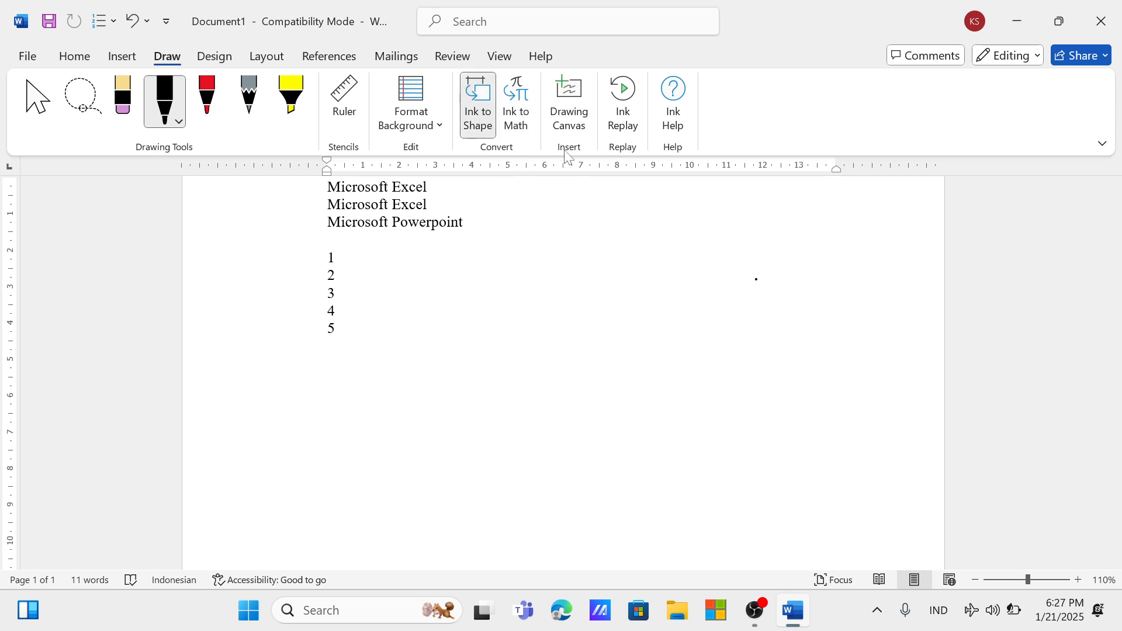
Insert a drawing canvas above the Microsoft Powerpoint line and scribble freehand in it with the pen set to orange
left_click(584, 134)
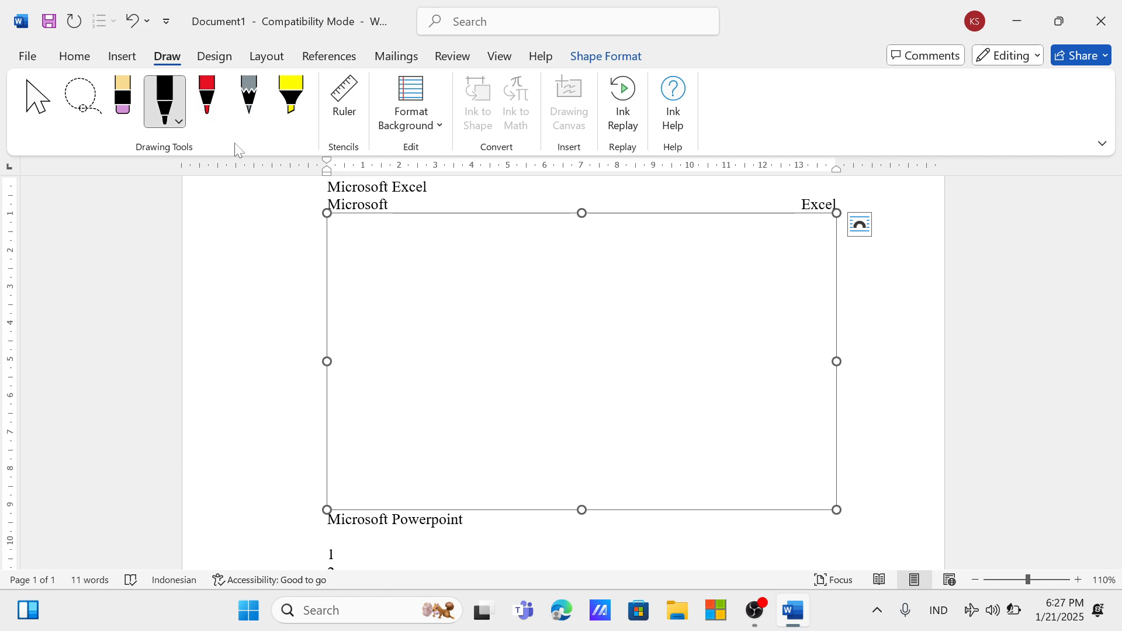
left_click(174, 114)
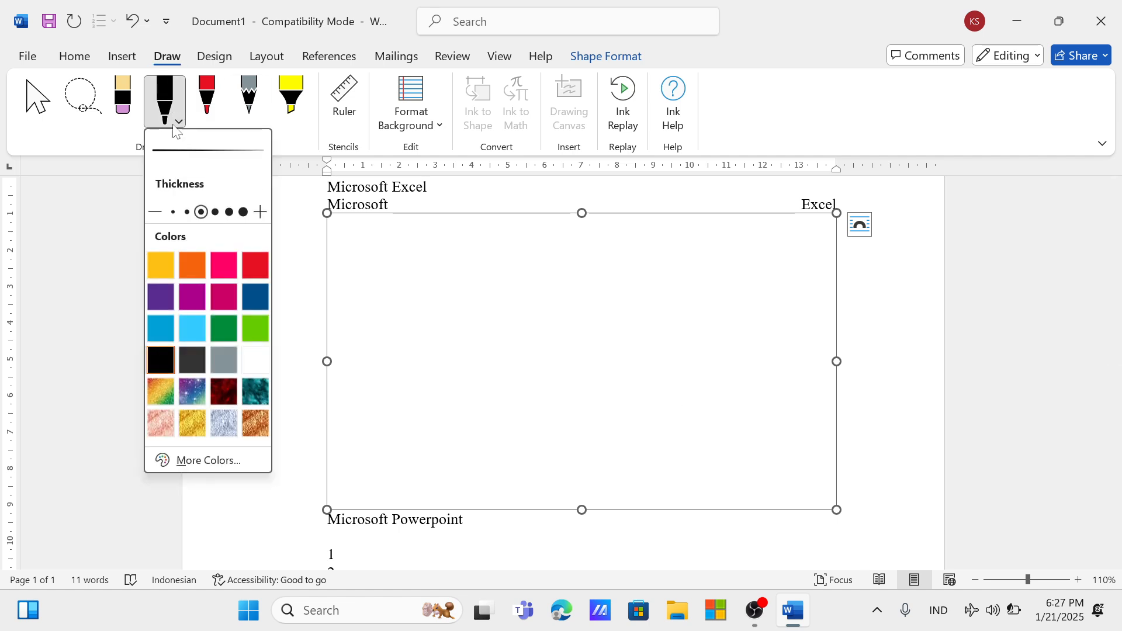
left_click(198, 268)
mouse_move(582, 351)
left_mouse_down()
mouse_move(636, 326)
mouse_move(707, 403)
mouse_move(453, 228)
mouse_move(562, 394)
mouse_move(625, 451)
left_mouse_up()
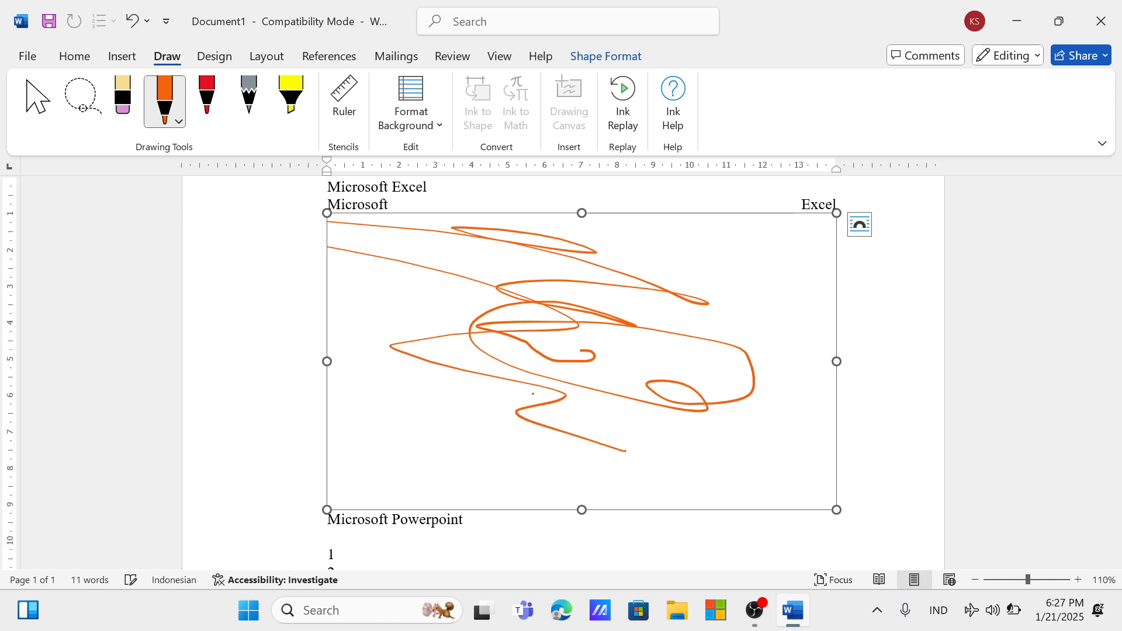
Undo the orange scribble and the drawing canvas insertion
left_click(132, 23)
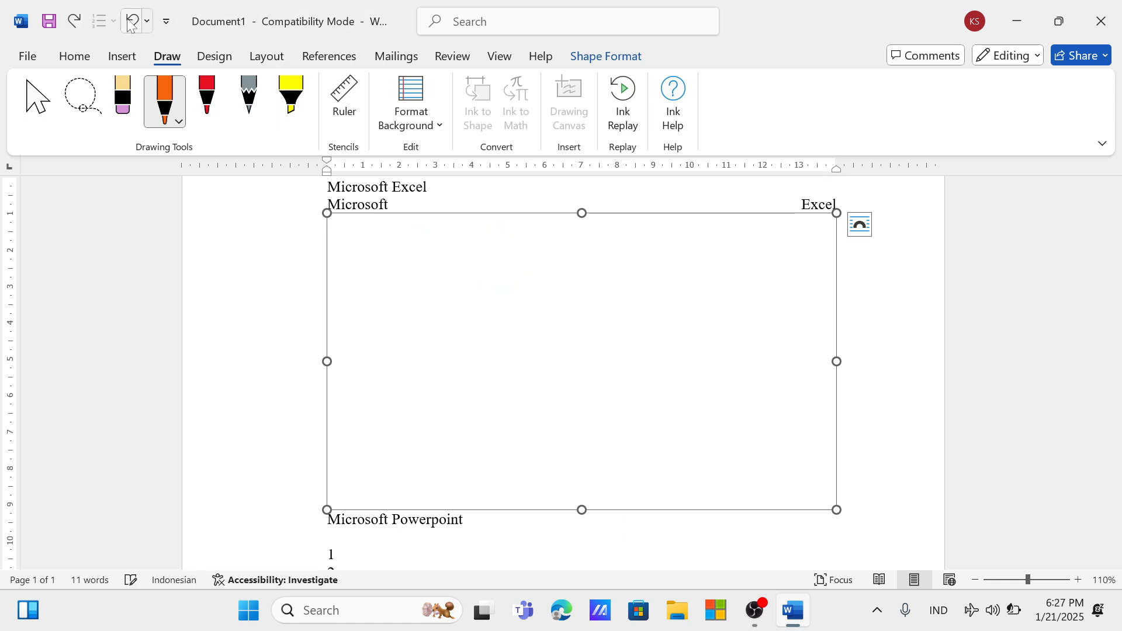
left_click(132, 24)
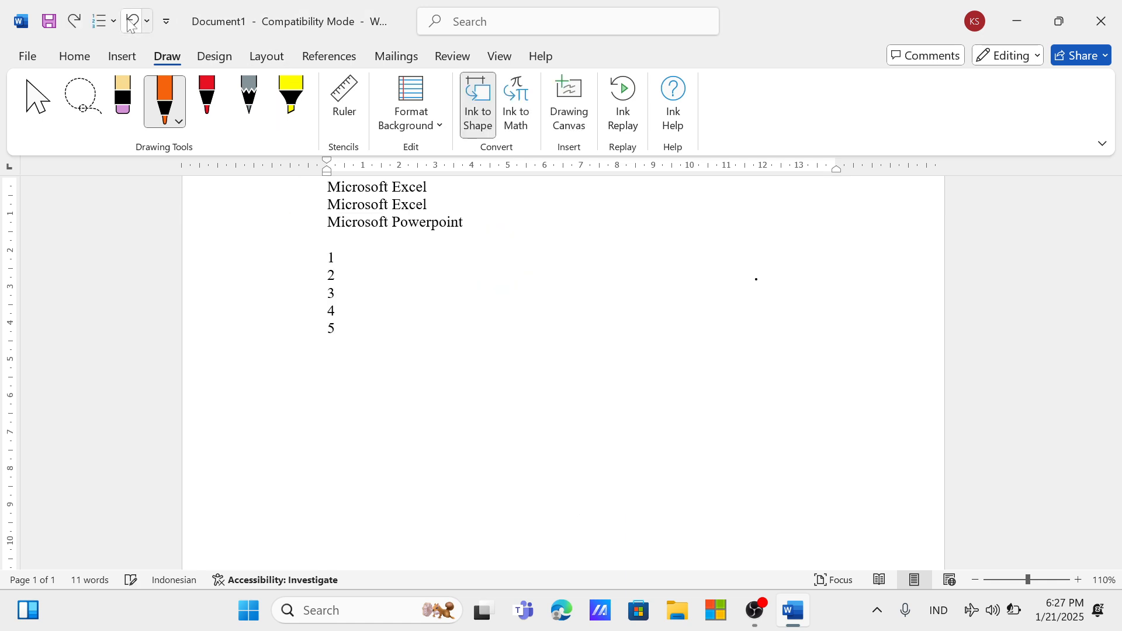
Play back the document's ink strokes with Ink Replay and close the replay controls
left_click(630, 133)
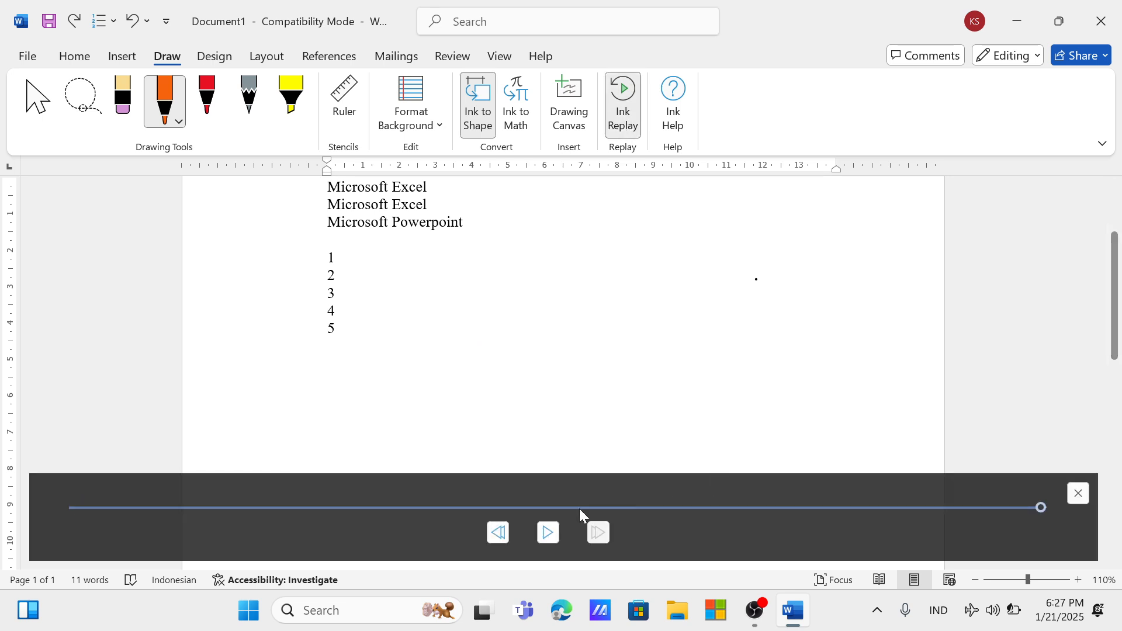
left_click(551, 533)
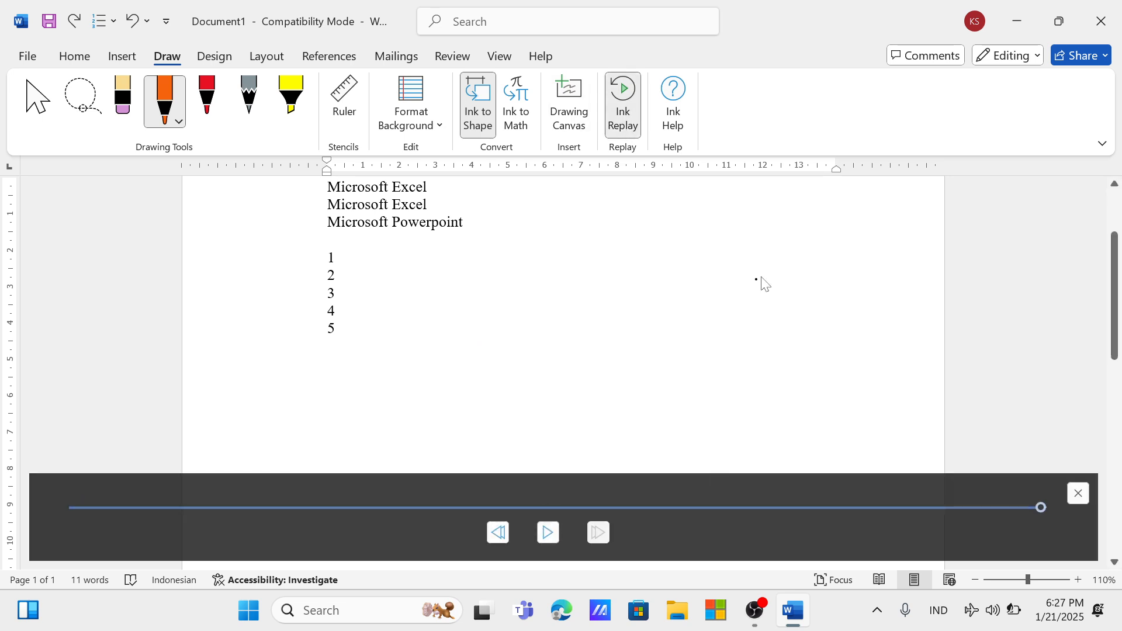
left_click(1077, 493)
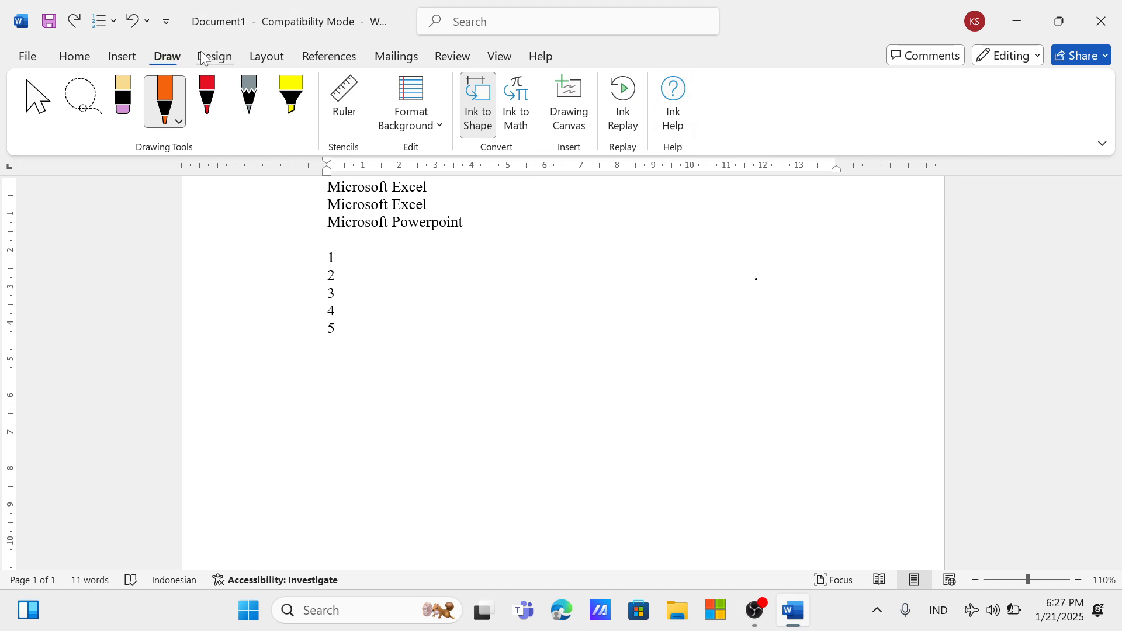
Examine the built-in document themes in the Design tools without applying one
left_click(217, 56)
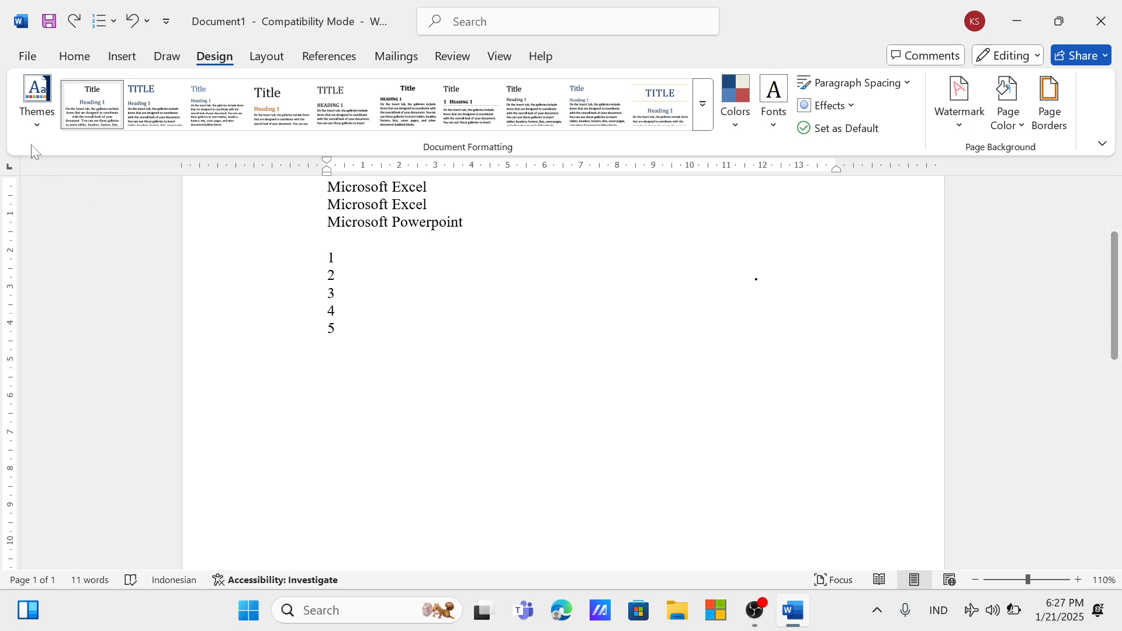
left_click(37, 122)
scroll(185, 345, "down", 3)
scroll(186, 345, "up", 3)
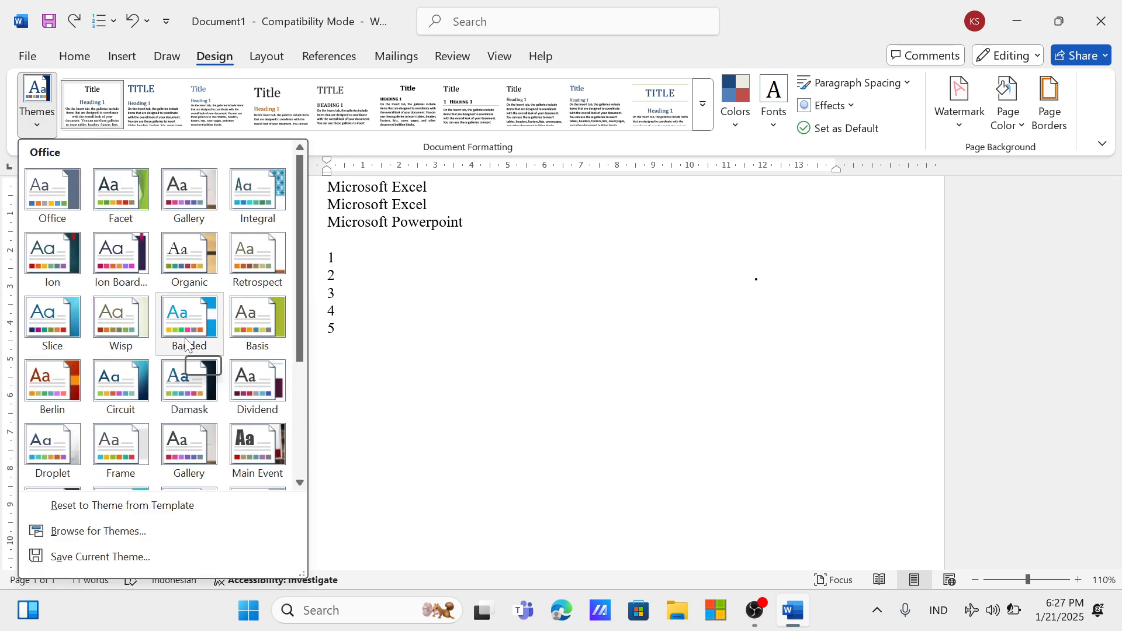
left_click(428, 319)
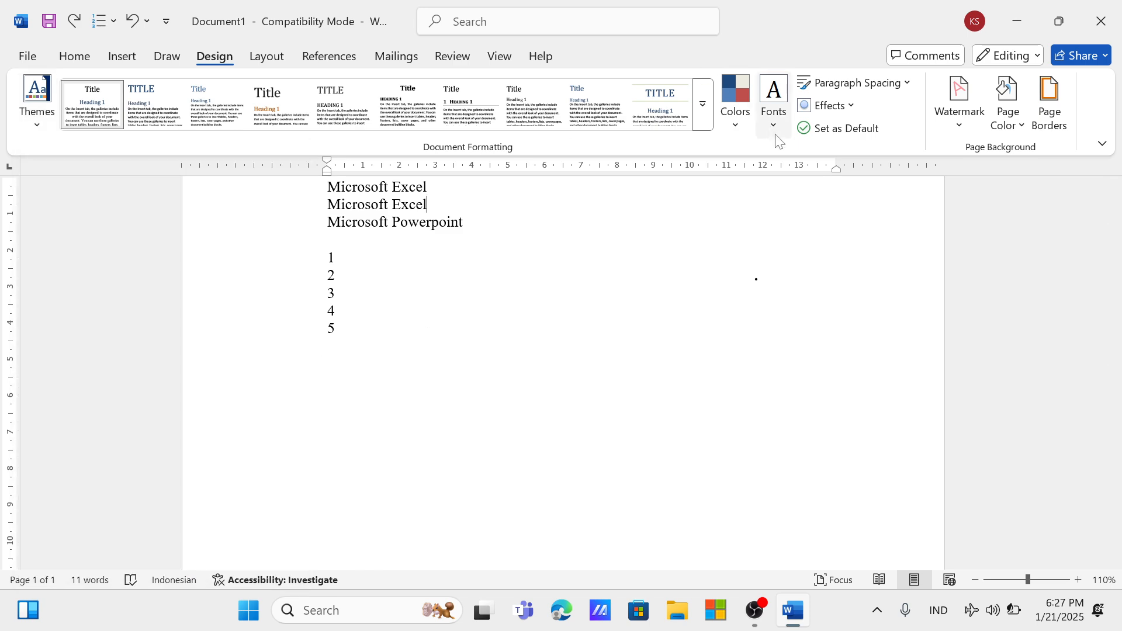
Examine the theme color sets and the theme font pairs without applying any of them
left_click(746, 132)
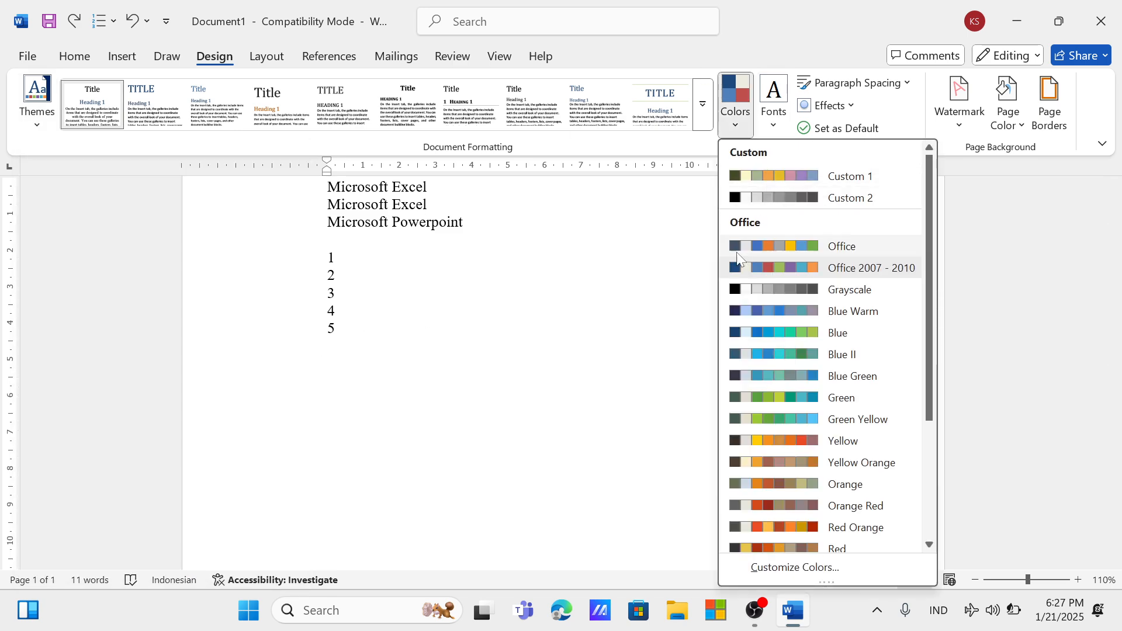
scroll(760, 292, "down", 5)
scroll(763, 346, "up", 5)
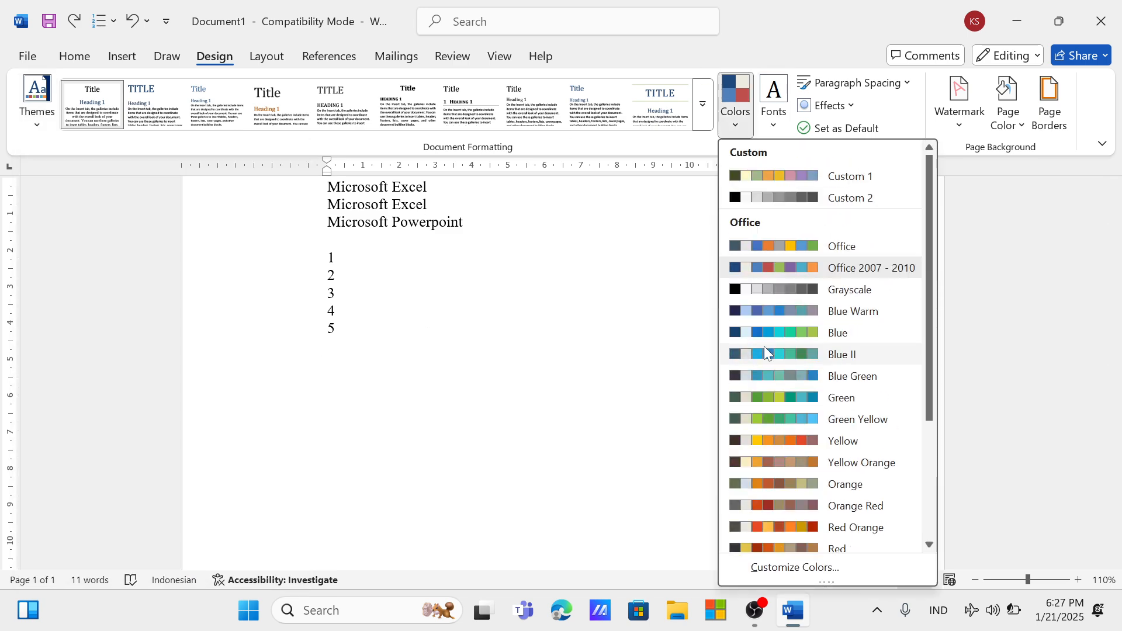
left_click(954, 138)
left_click(775, 120)
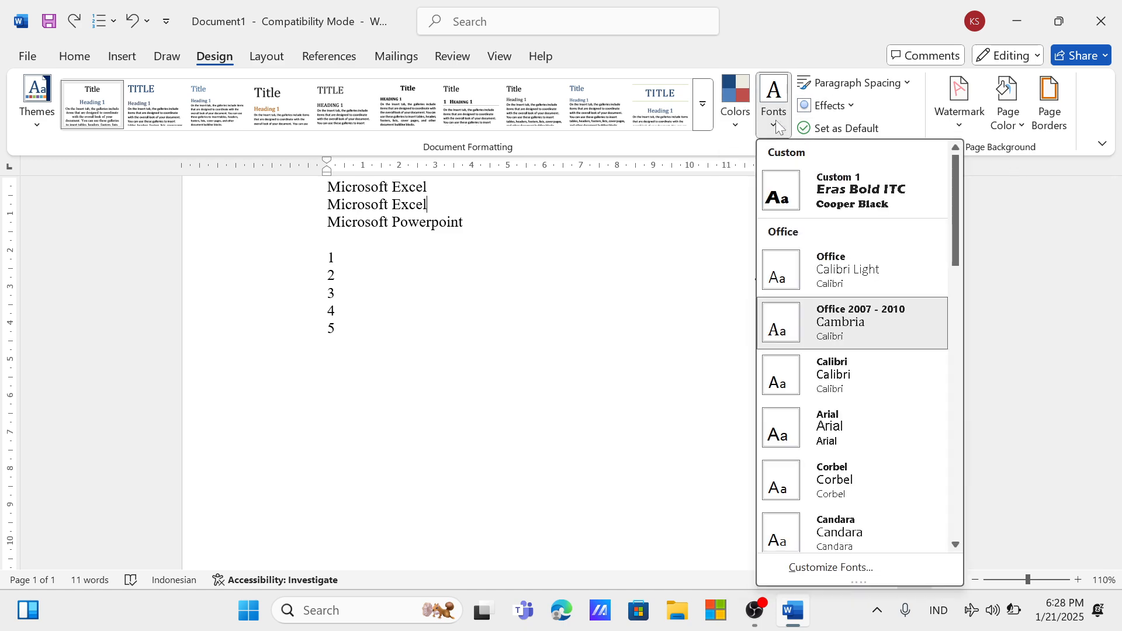
scroll(858, 258, "down", 10)
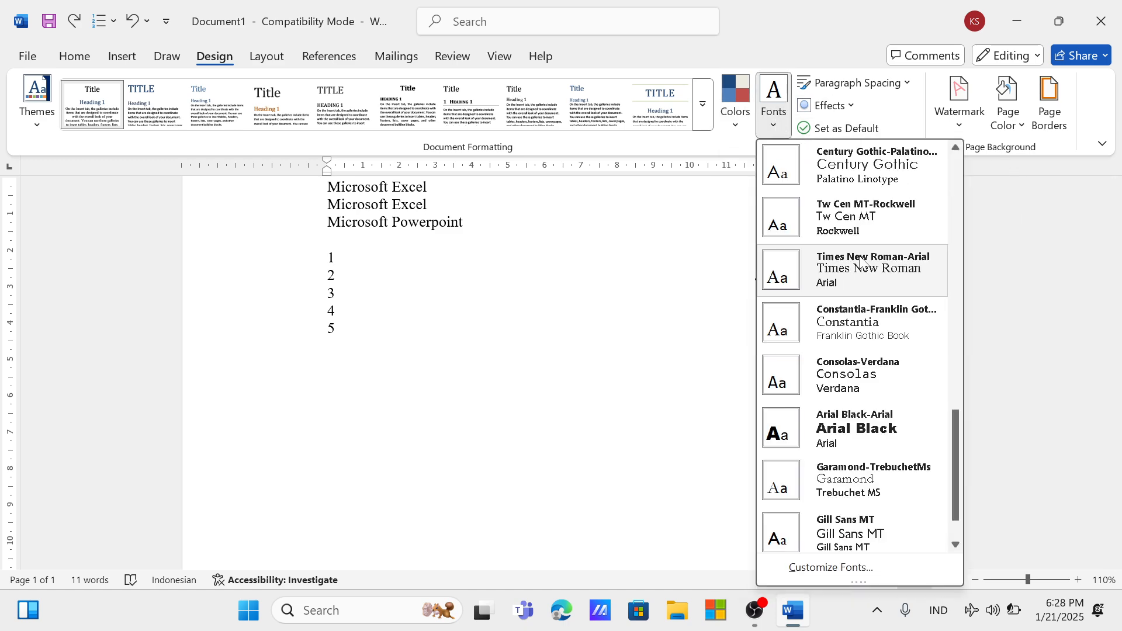
scroll(861, 263, "up", 10)
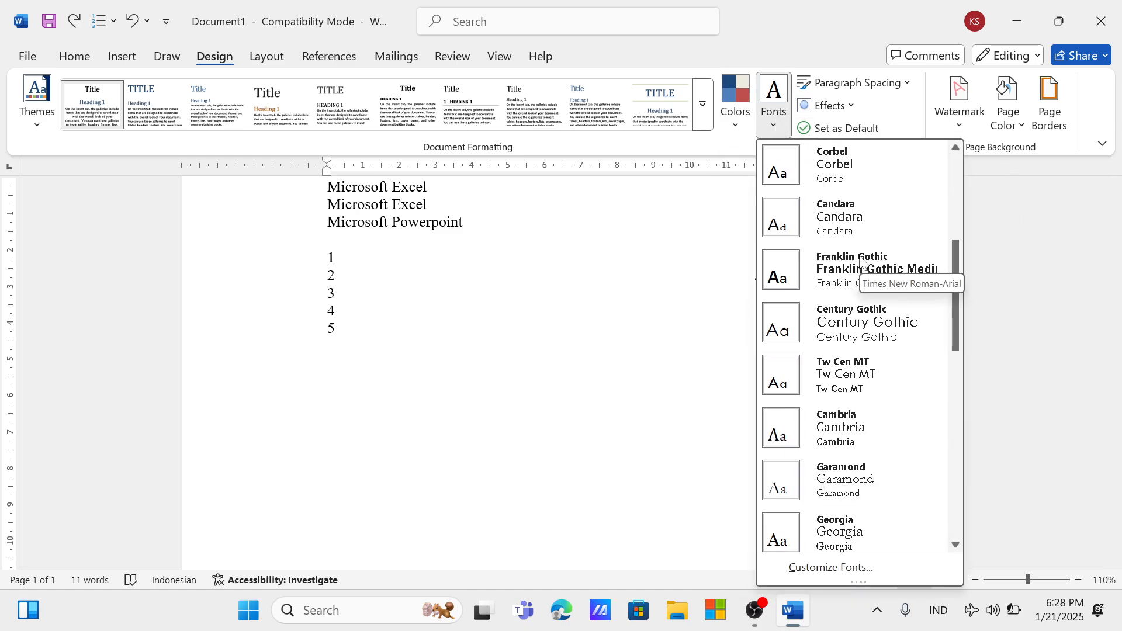
left_click(902, 101)
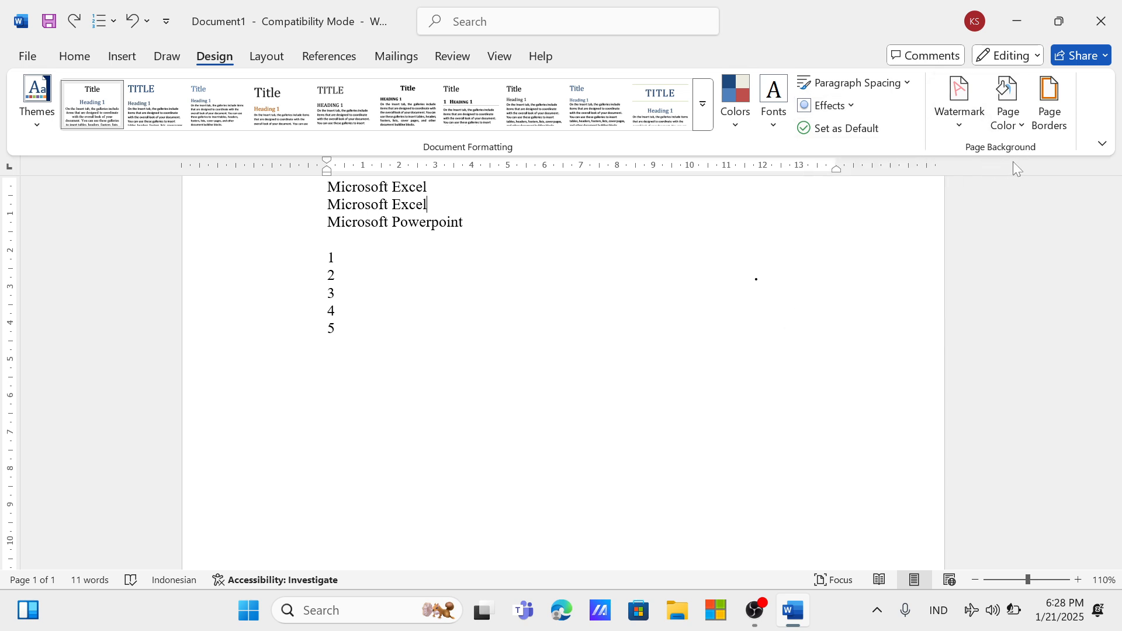
Examine the preset watermarks and the page color choices without applying either
left_click(963, 129)
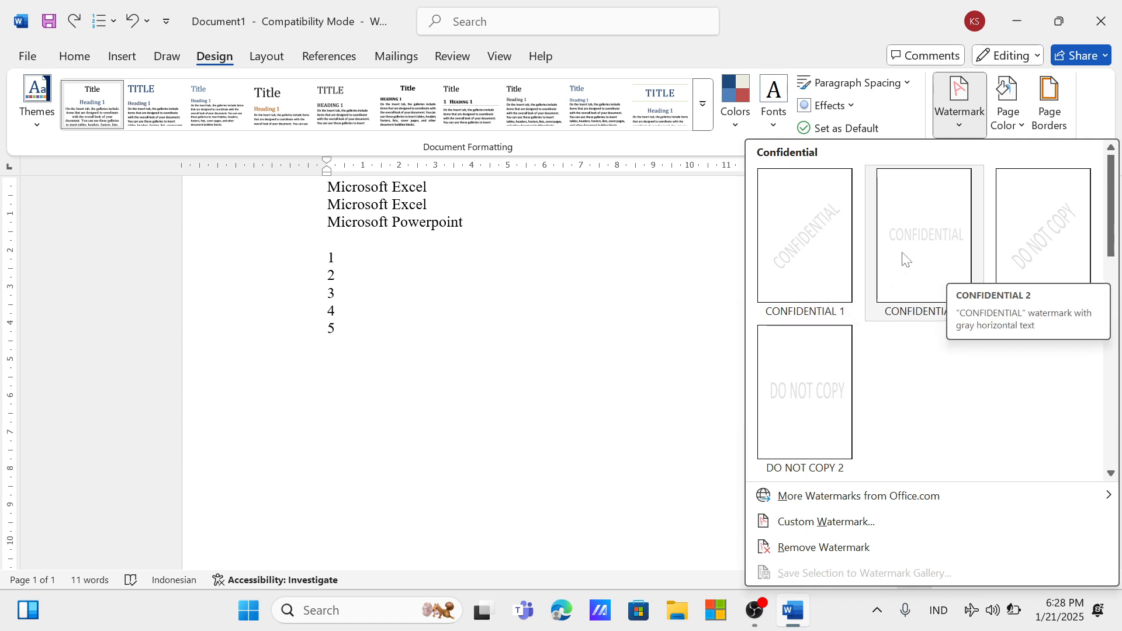
left_click(713, 355)
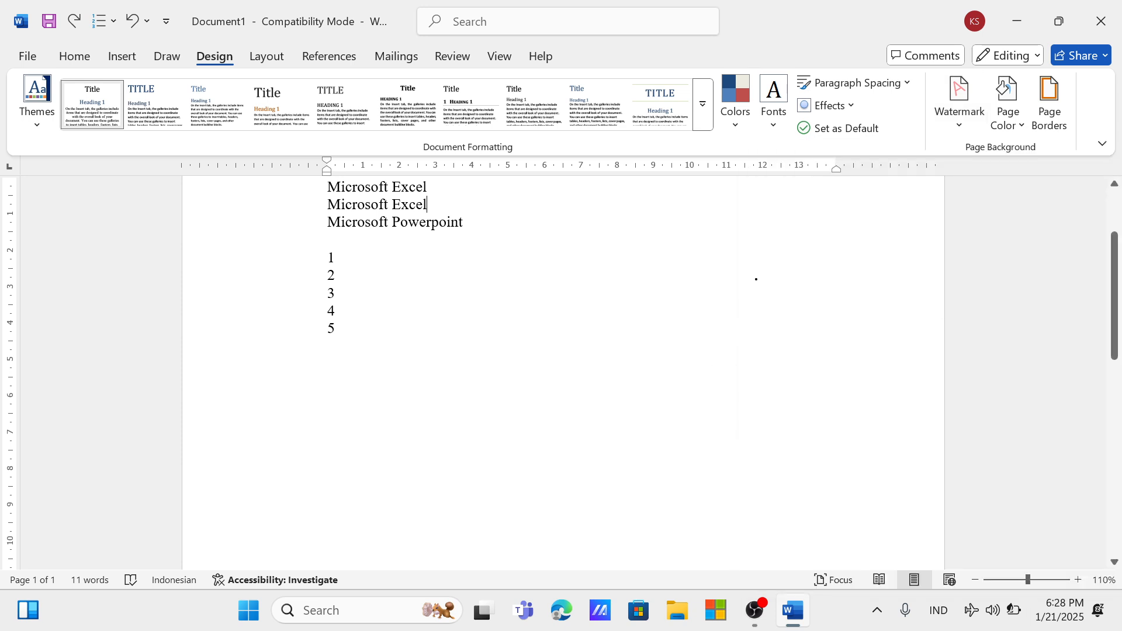
left_click(1002, 114)
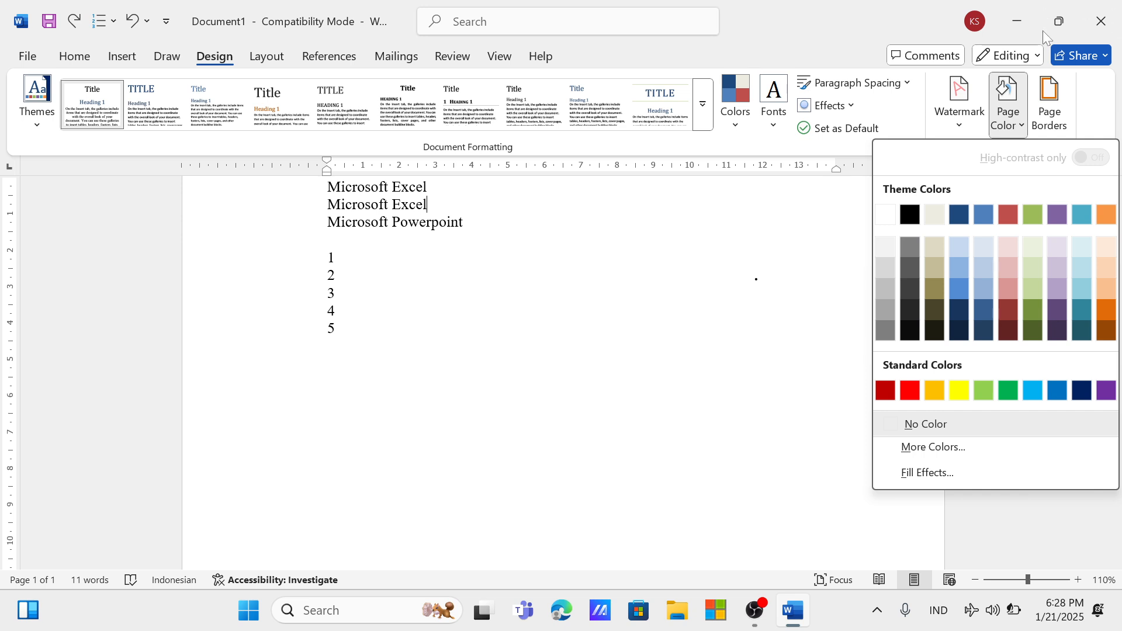
Examine the page border line styles and preview the Box setting for the whole document without applying it
left_click(1056, 117)
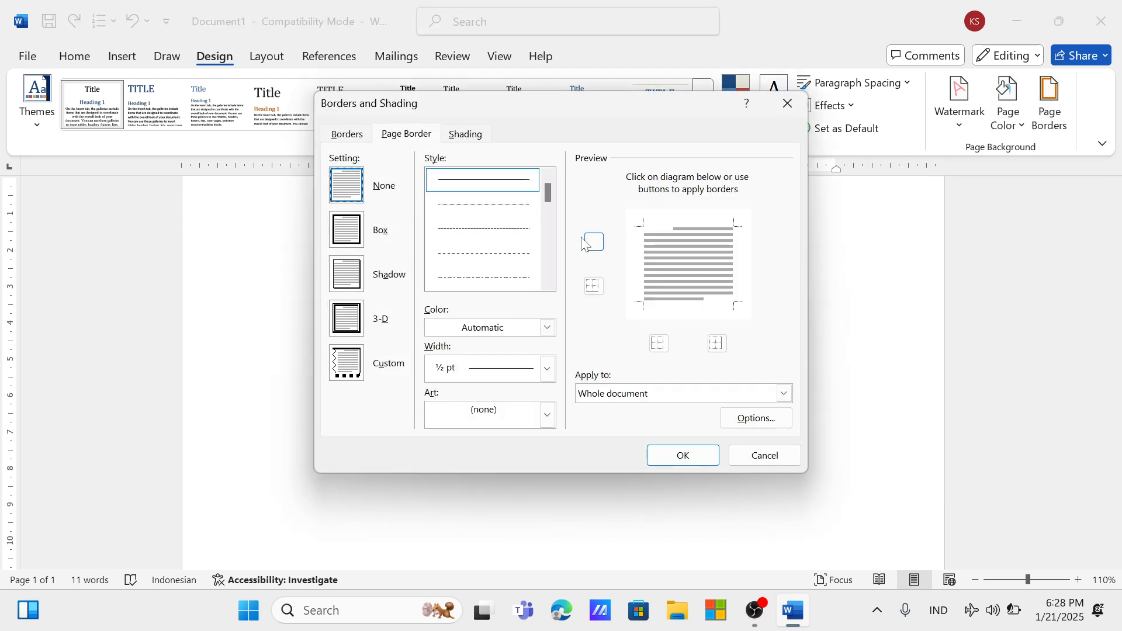
scroll(552, 263, "down", 4)
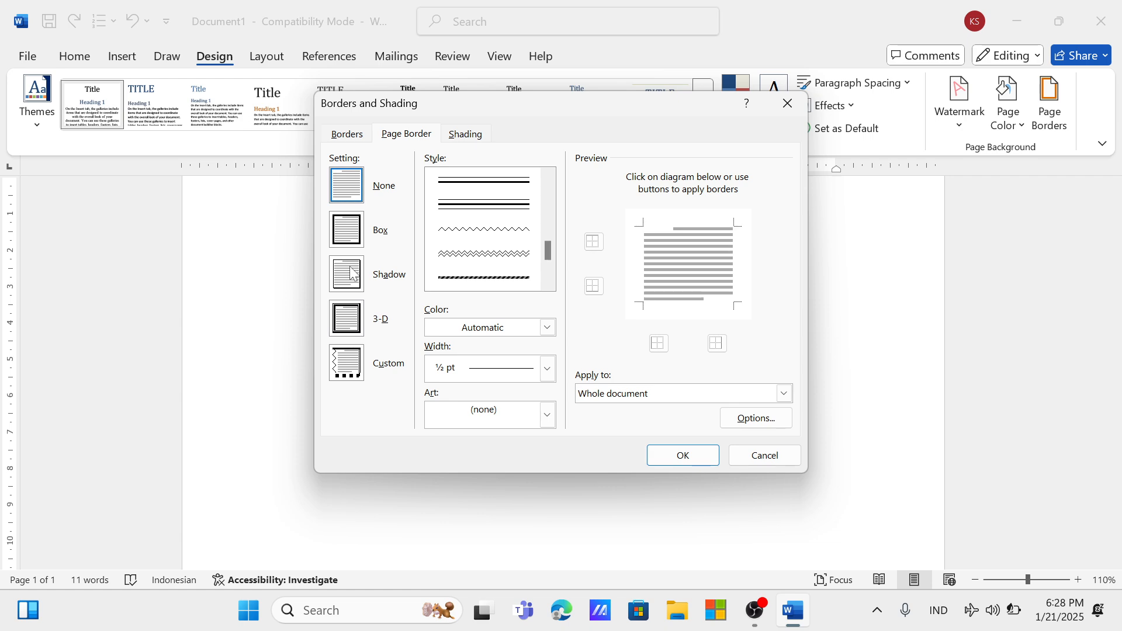
left_click(347, 232)
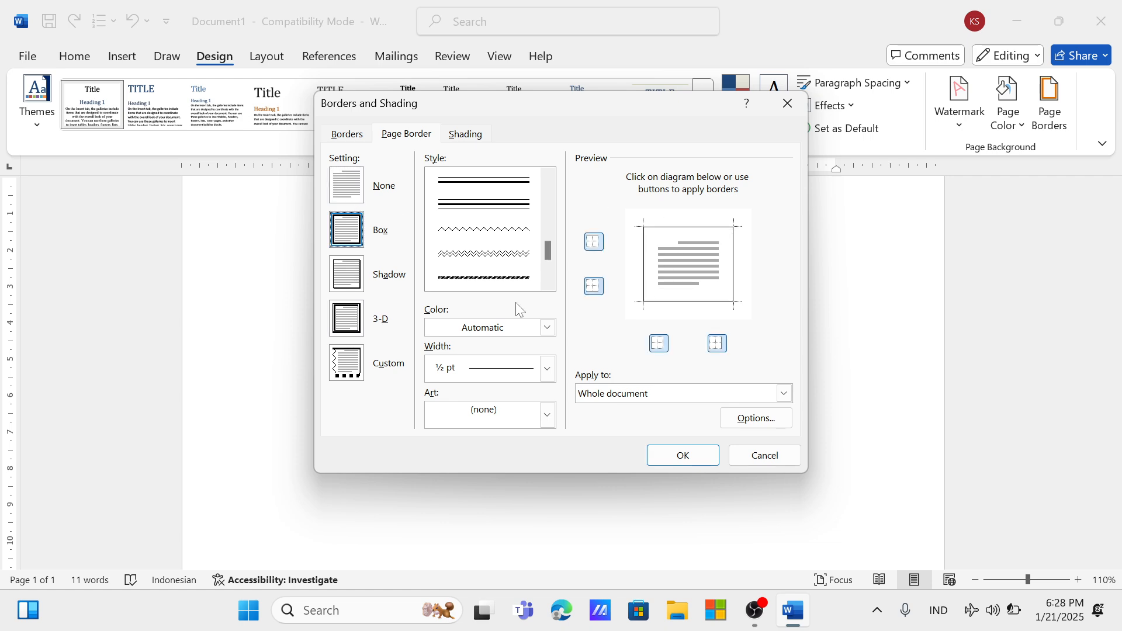
left_click(797, 105)
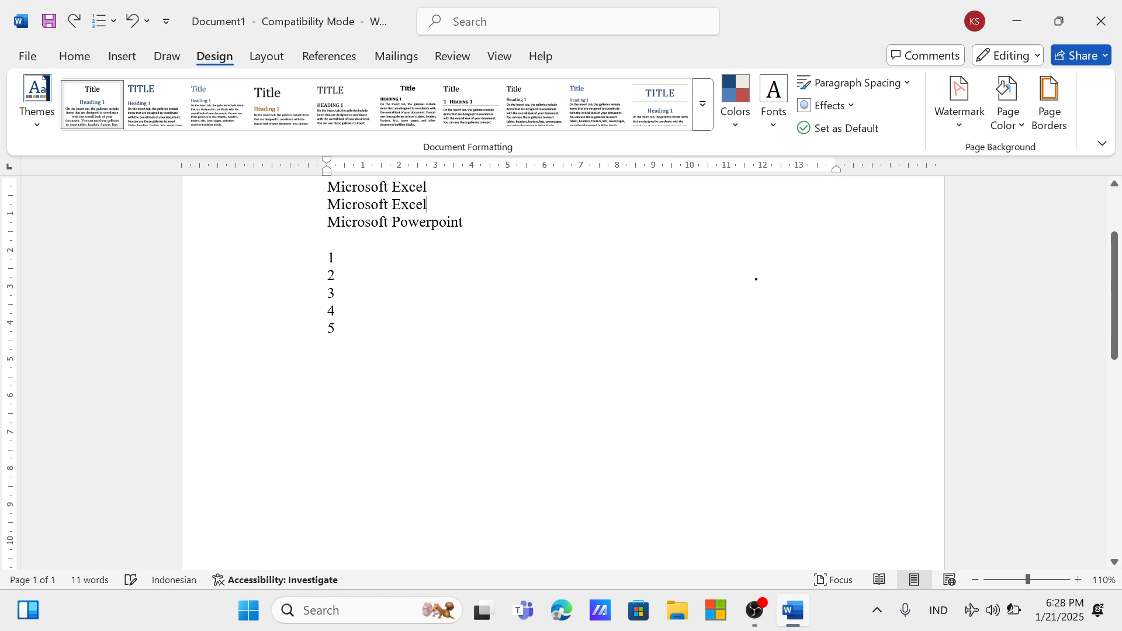
Examine the margin presets and the custom margin settings in Page Setup without changing them
left_click(270, 58)
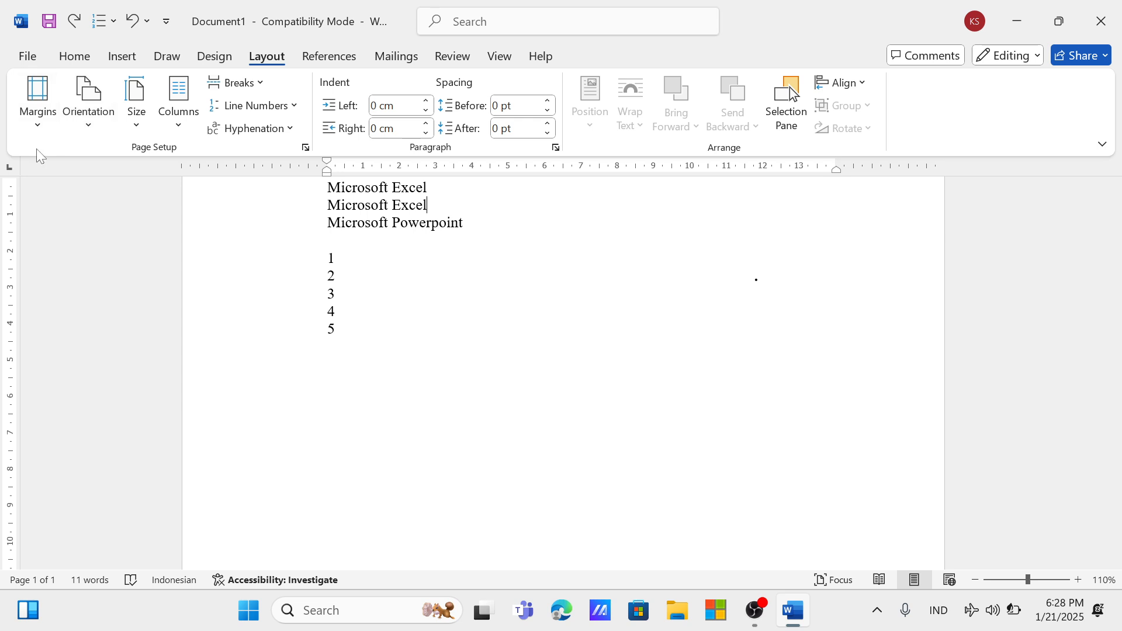
left_click(39, 111)
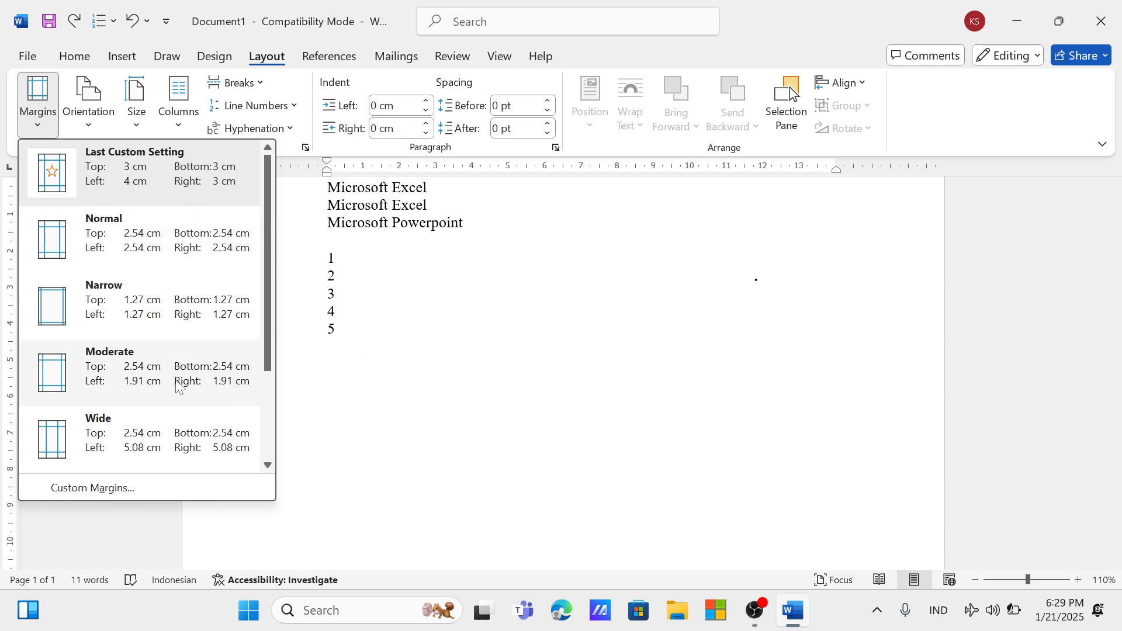
scroll(179, 387, "down", 2)
left_click(254, 481)
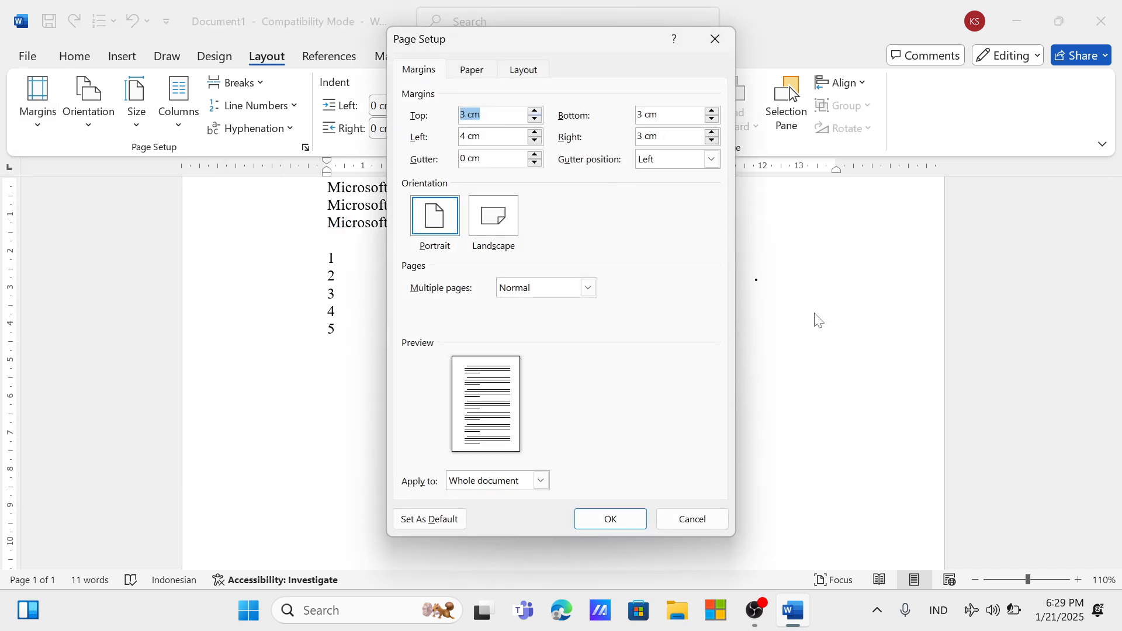
left_click(698, 519)
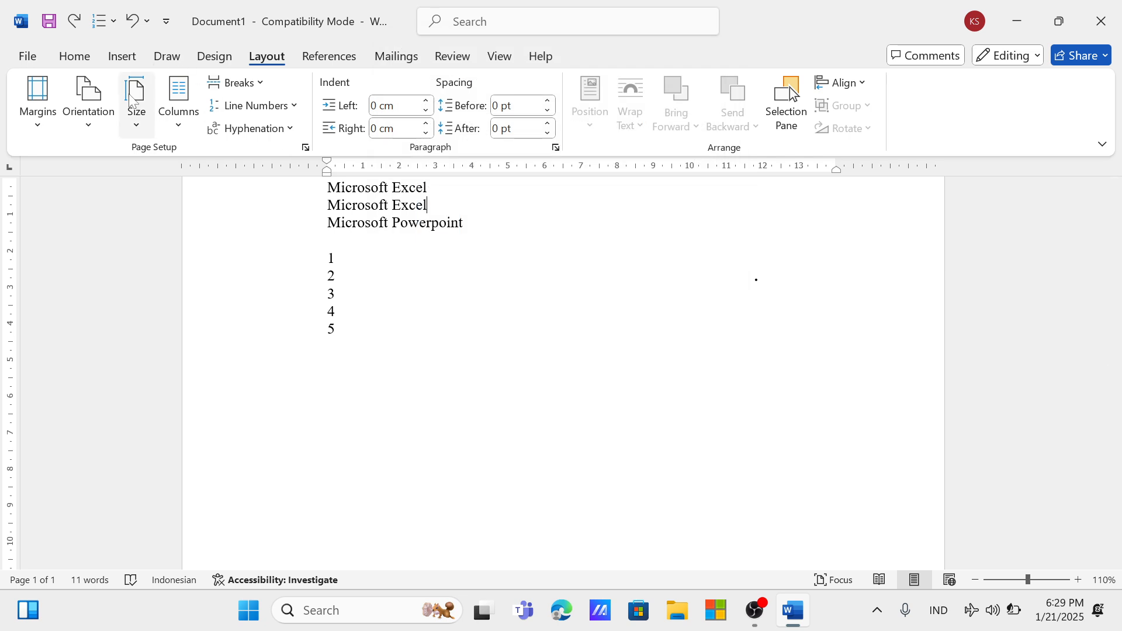
Switch the page to landscape orientation, view it at 90% zoom, and set it back to portrait
left_click(103, 117)
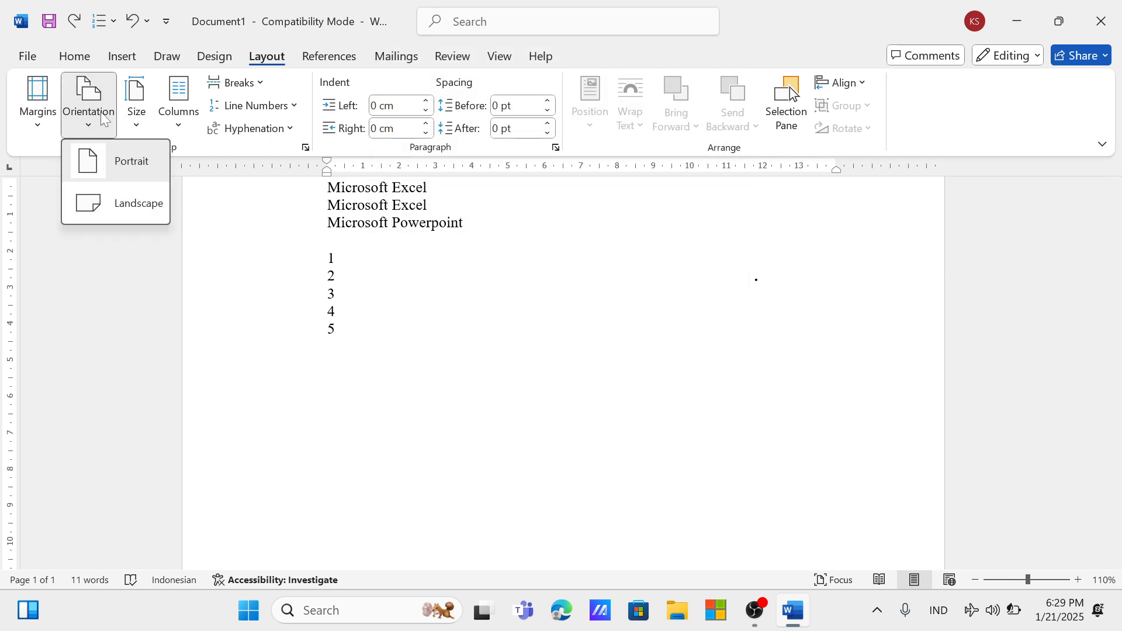
left_click(141, 162)
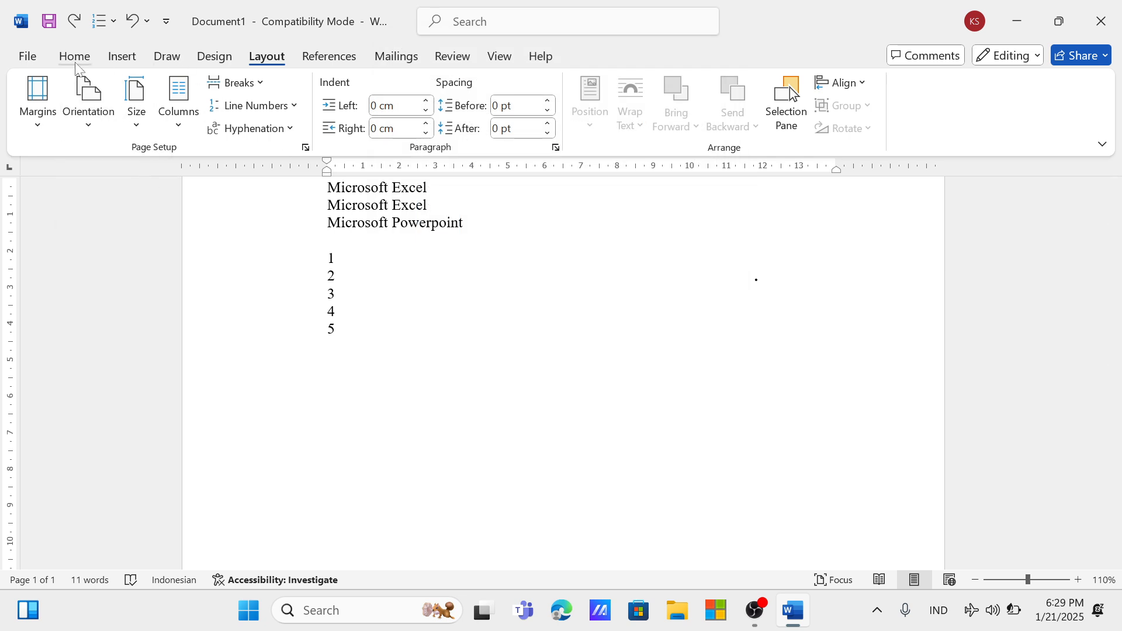
left_click(94, 125)
left_click(135, 202)
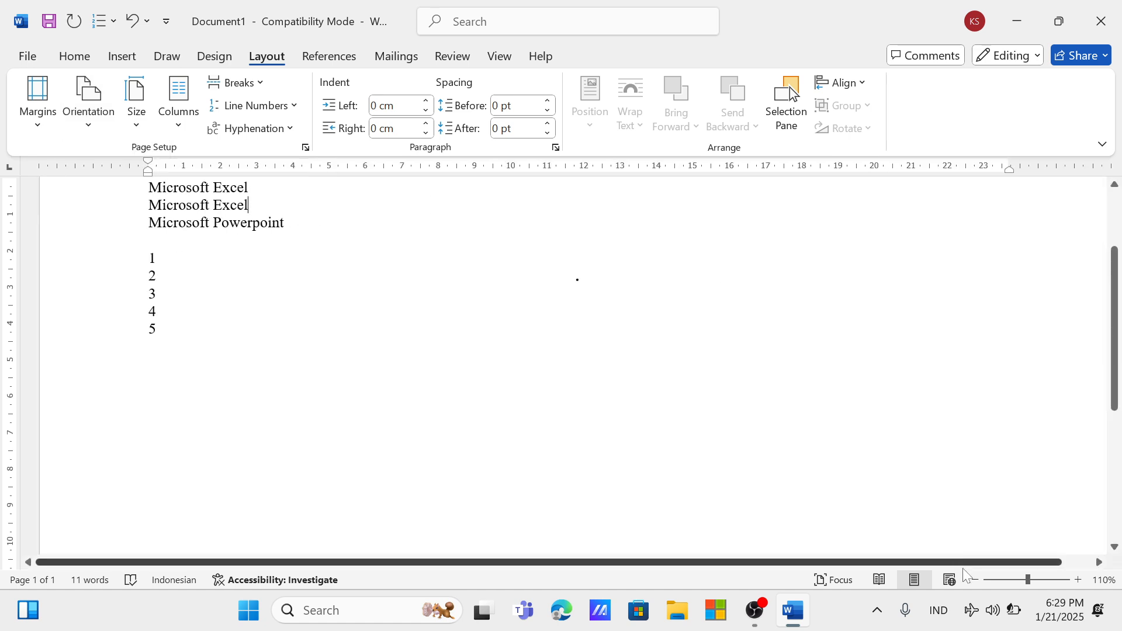
left_click(973, 580)
left_click(974, 580)
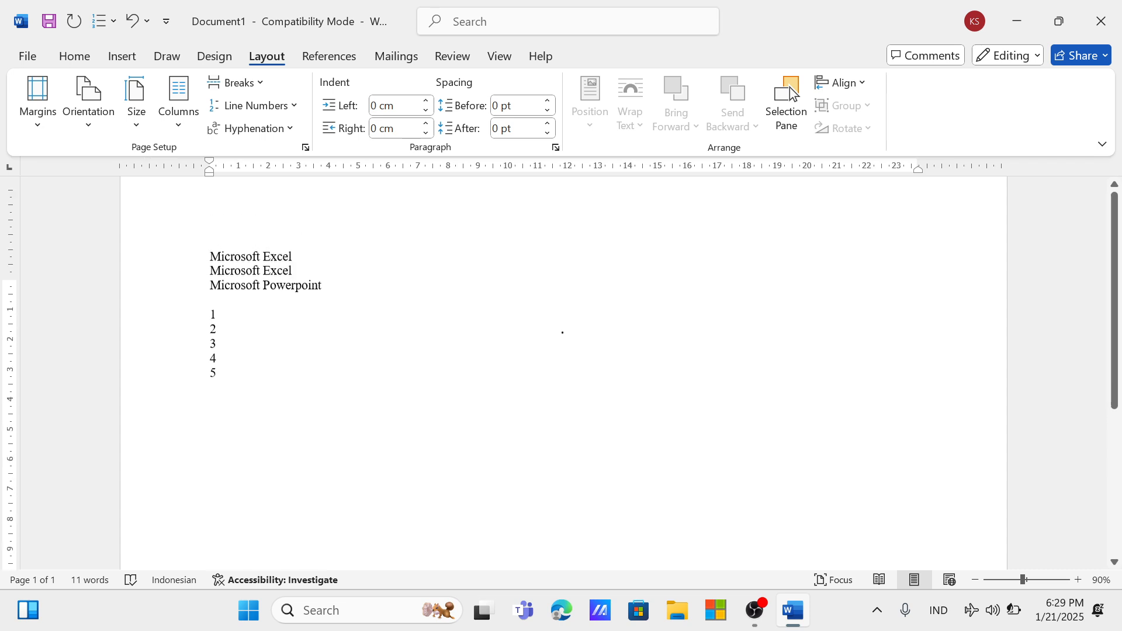
left_click(92, 109)
left_click(121, 165)
Examine the available paper sizes and the column layouts without applying any
left_click(139, 121)
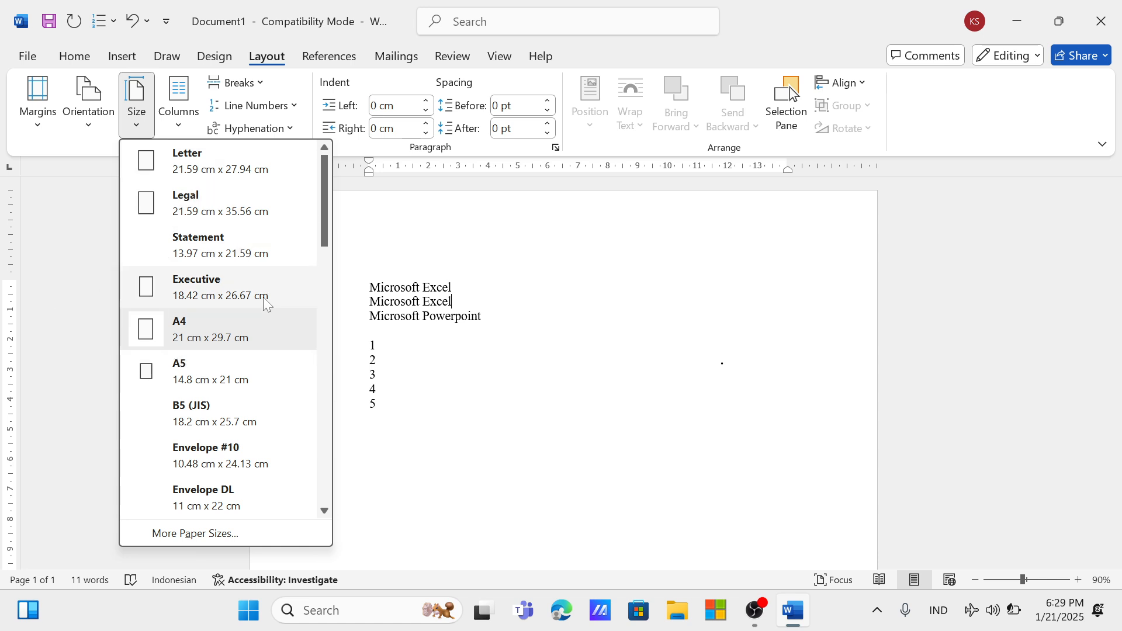
scroll(250, 328, "down", 2)
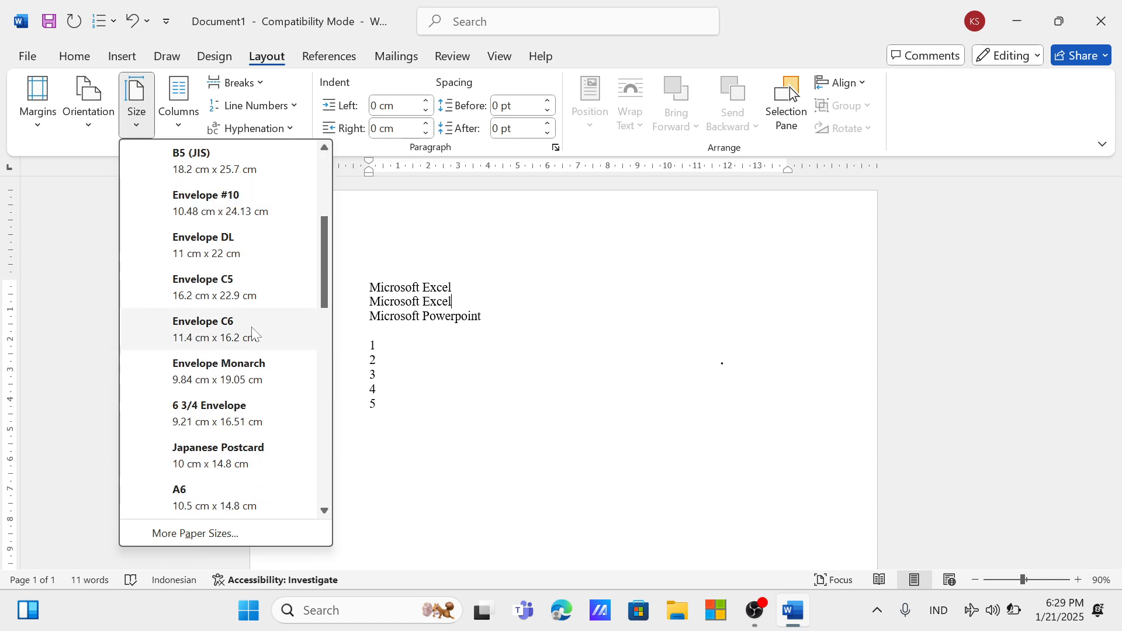
scroll(252, 330, "down", 6)
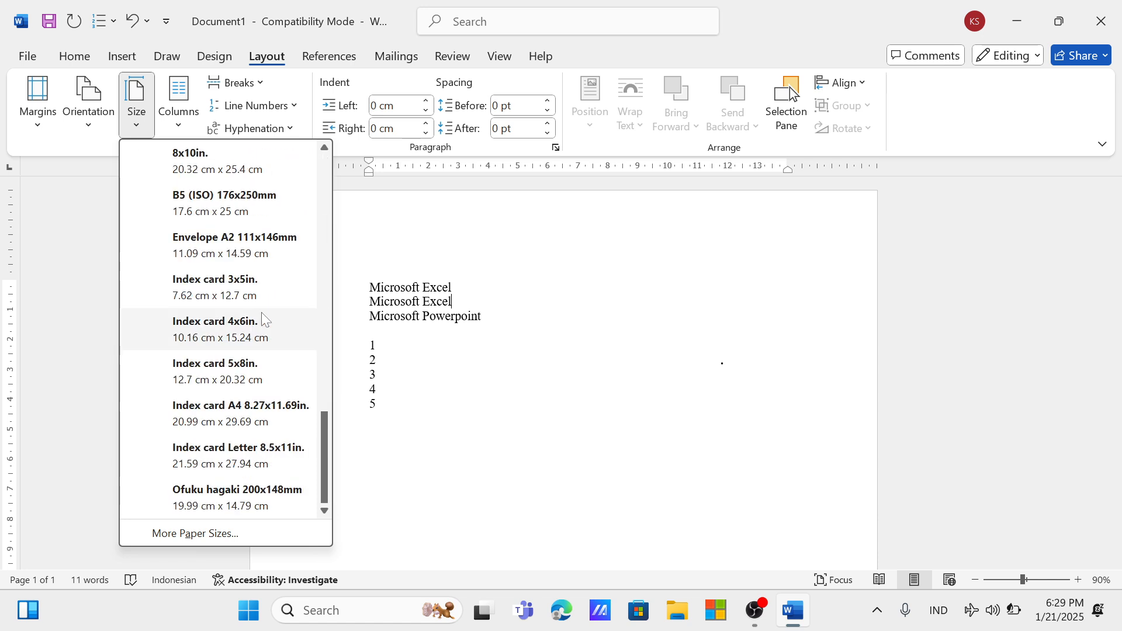
key("Escape")
left_click(185, 120)
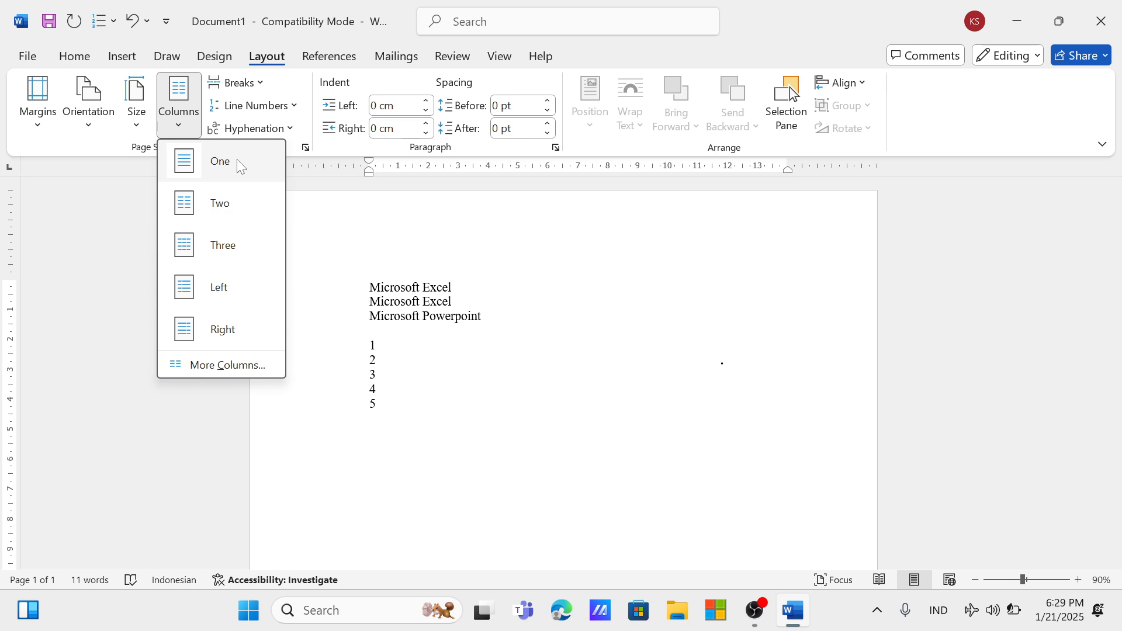
left_click(452, 286)
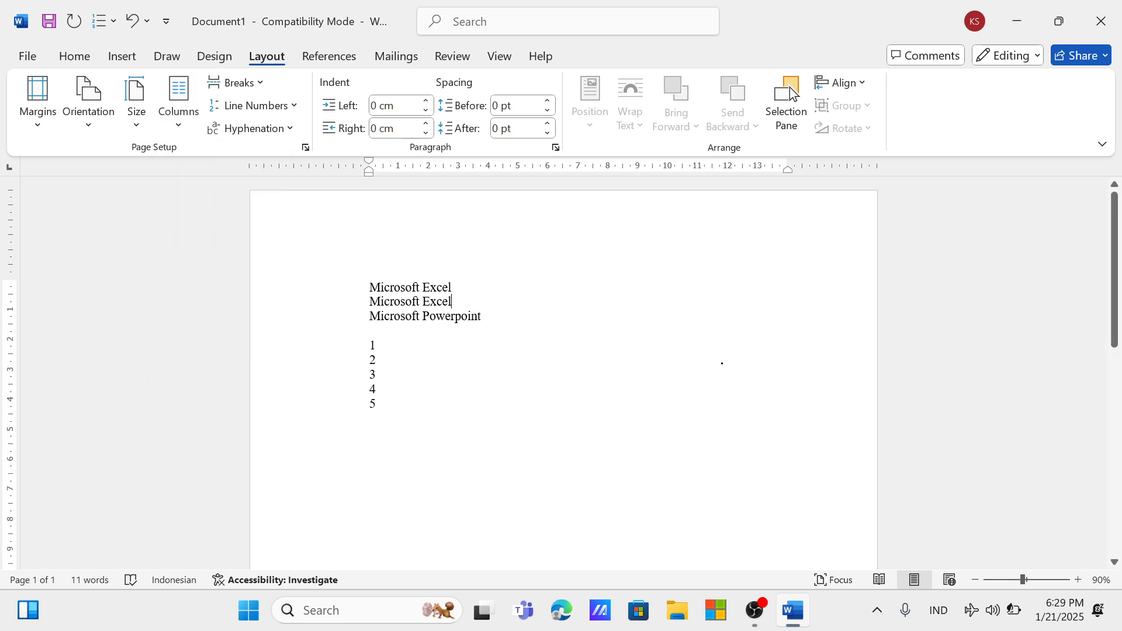
Examine the page and section break types and the line numbering choices without applying any
left_click(250, 88)
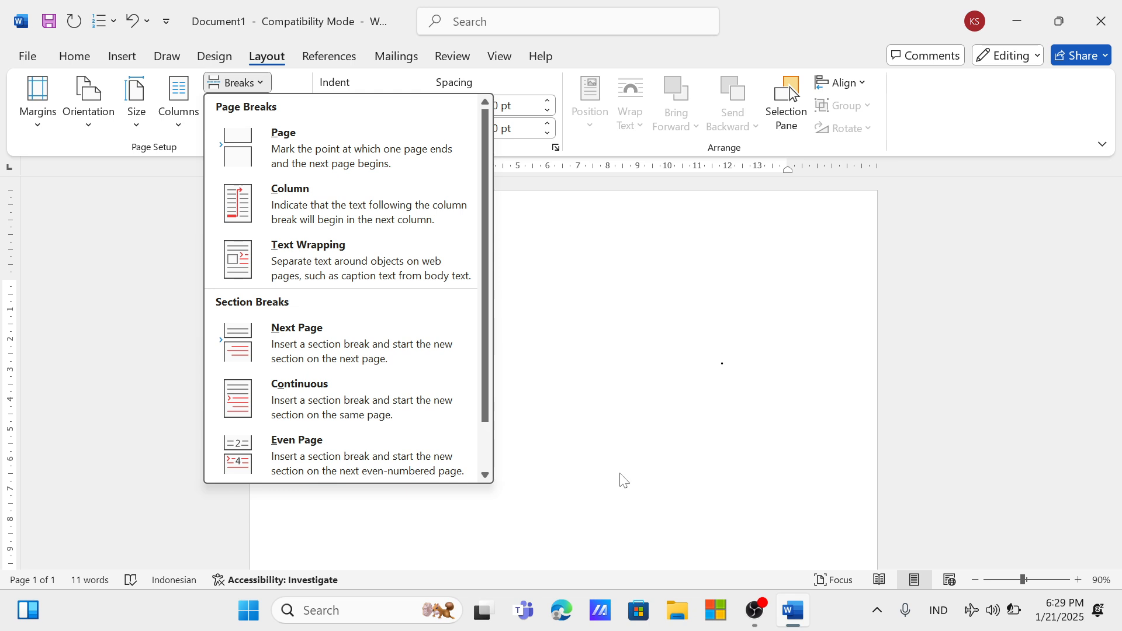
key("Escape")
left_click(269, 106)
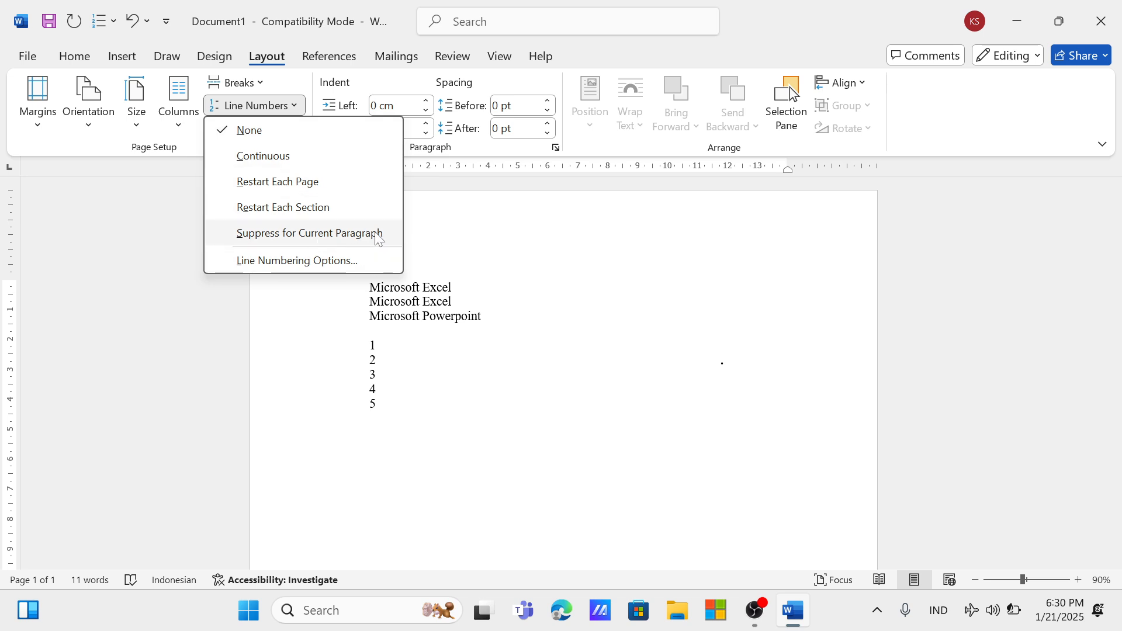
left_click(500, 269)
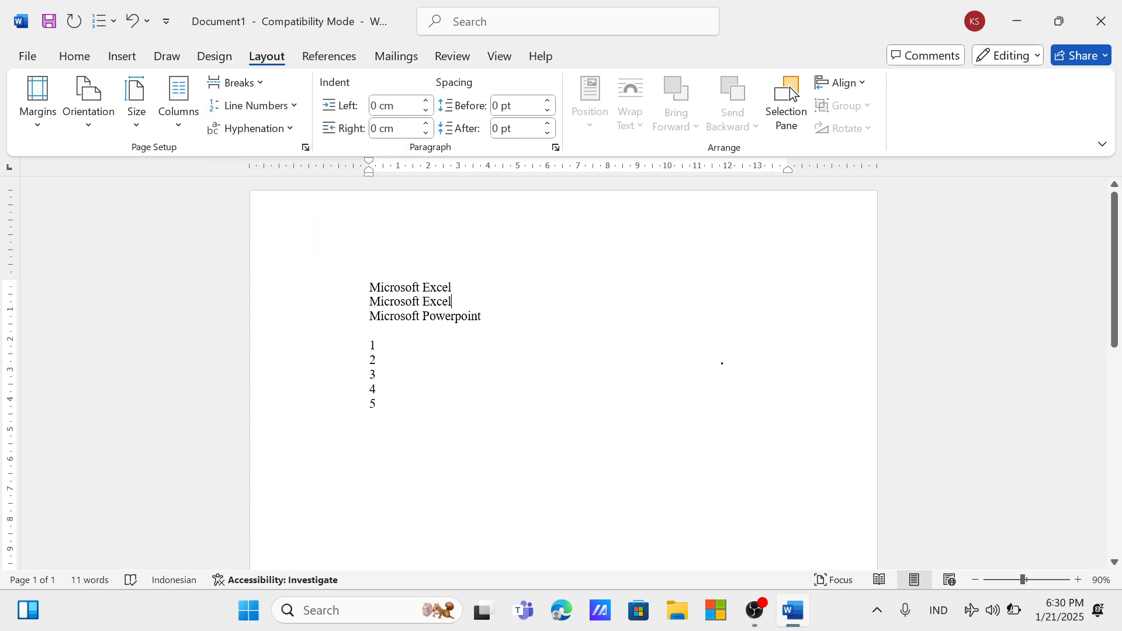
Examine the hyphenation choices without applying any
left_click(294, 128)
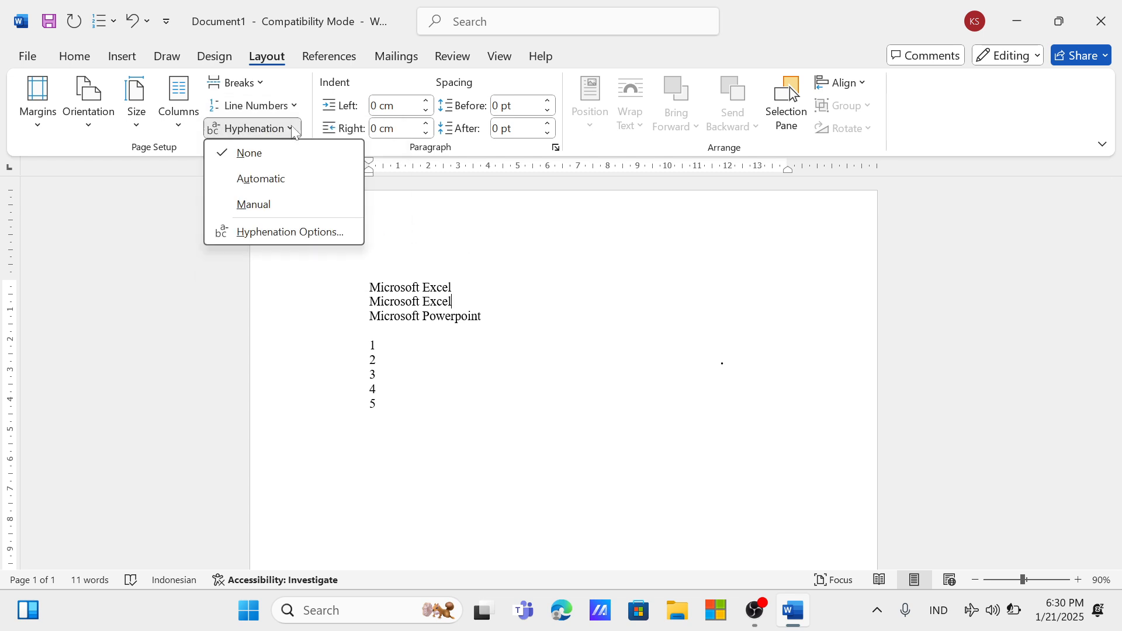
left_click(292, 129)
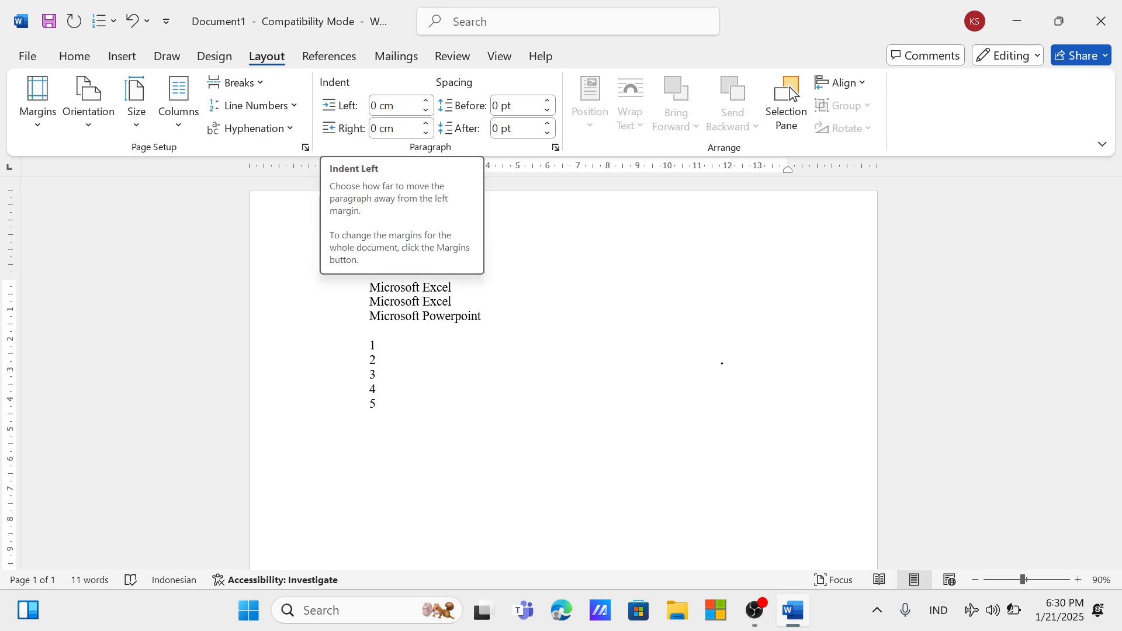
Set the left indent of the first "Microsoft Excel" line to 10 cm
left_click(380, 106)
left_click(379, 106)
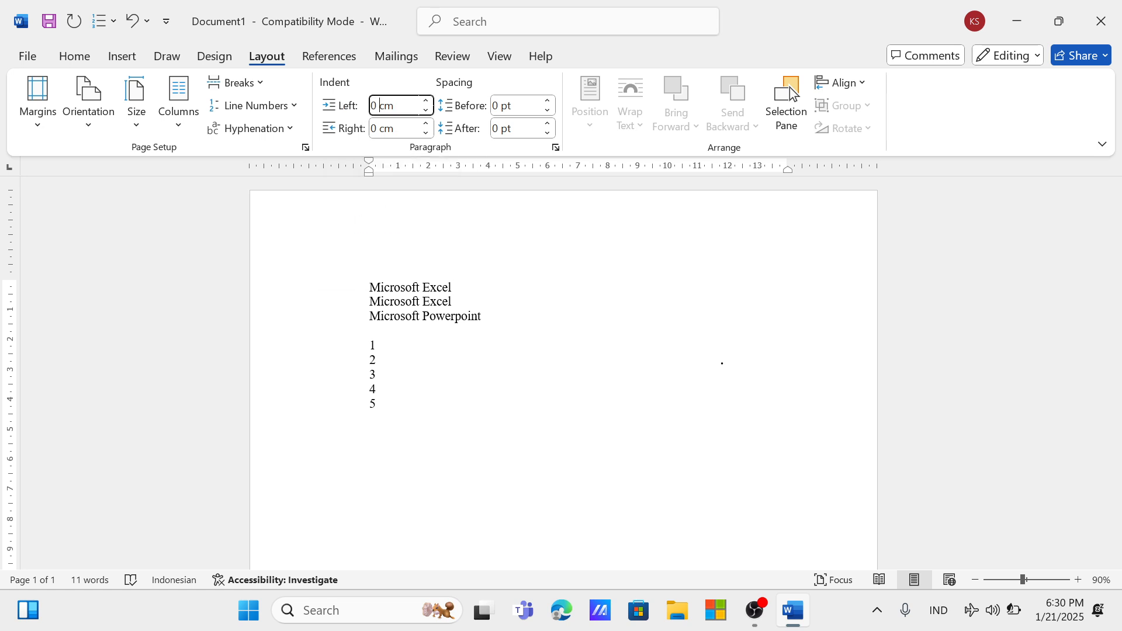
key("BackSpace")
type("10")
key("Tab")
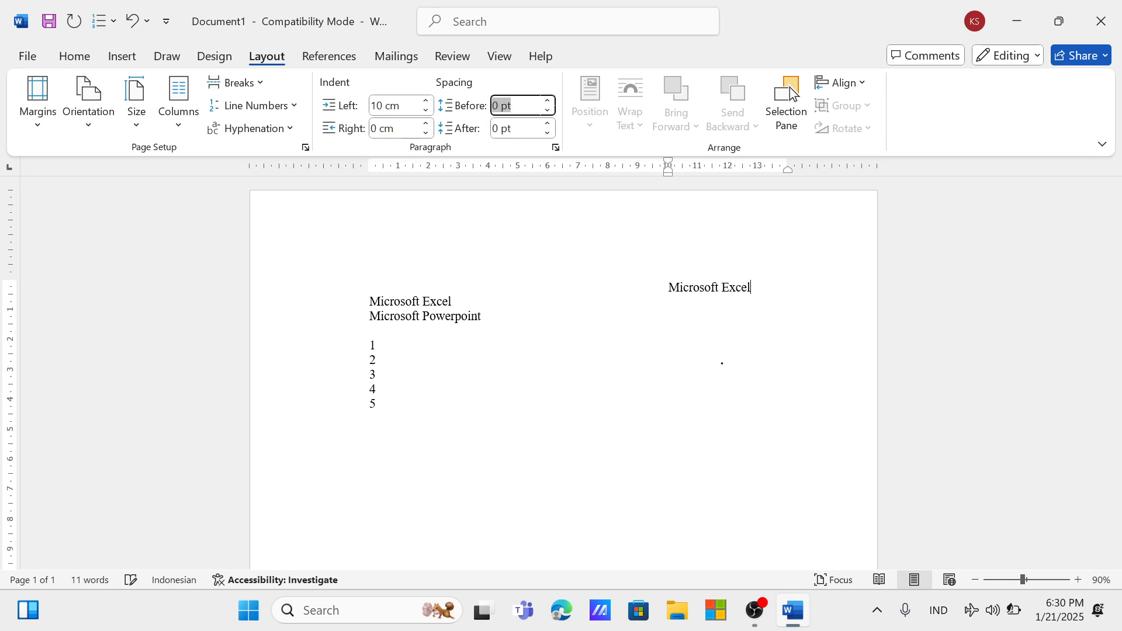
left_click_drag(760, 288, 657, 287)
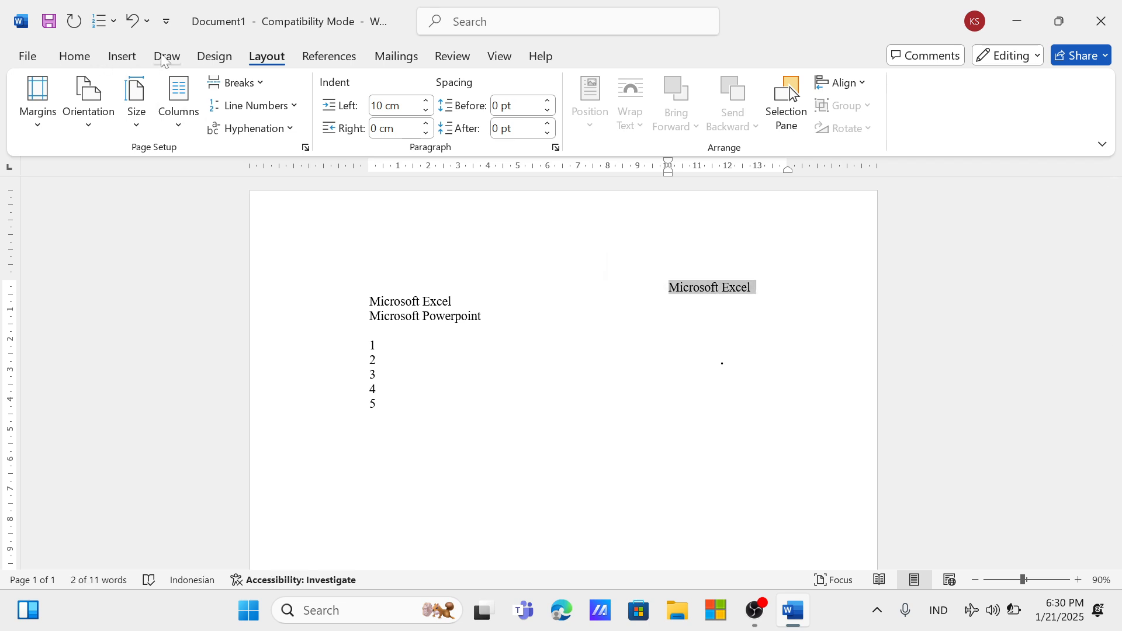
left_click(679, 288)
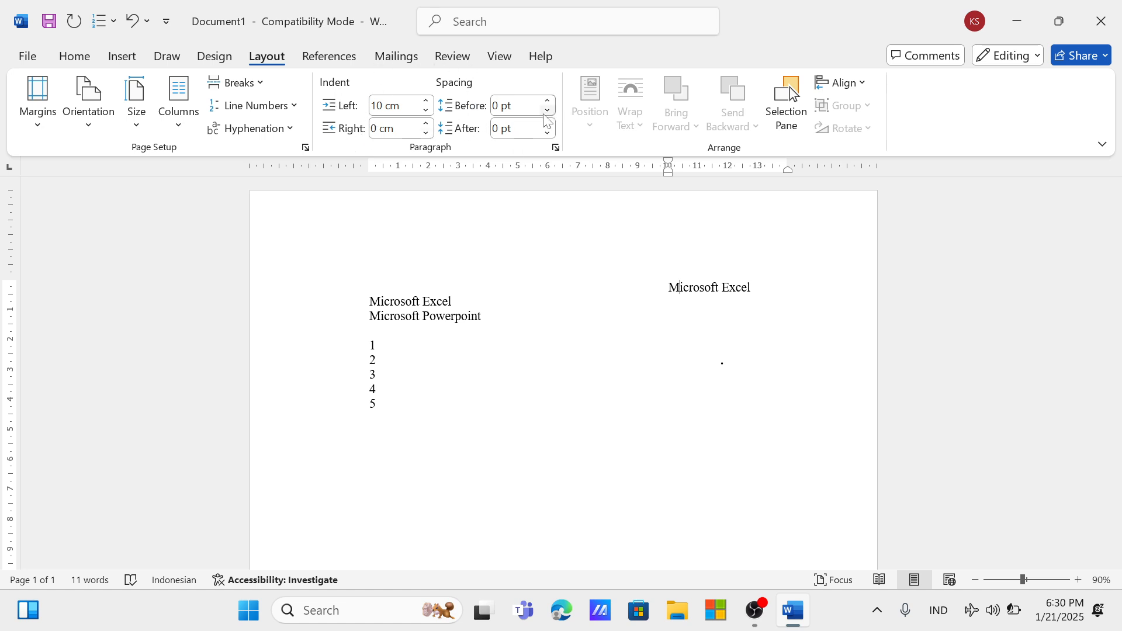
left_click(387, 105)
key("BackSpace")
type("10")
key("Return")
key("End")
key("shift+Down")
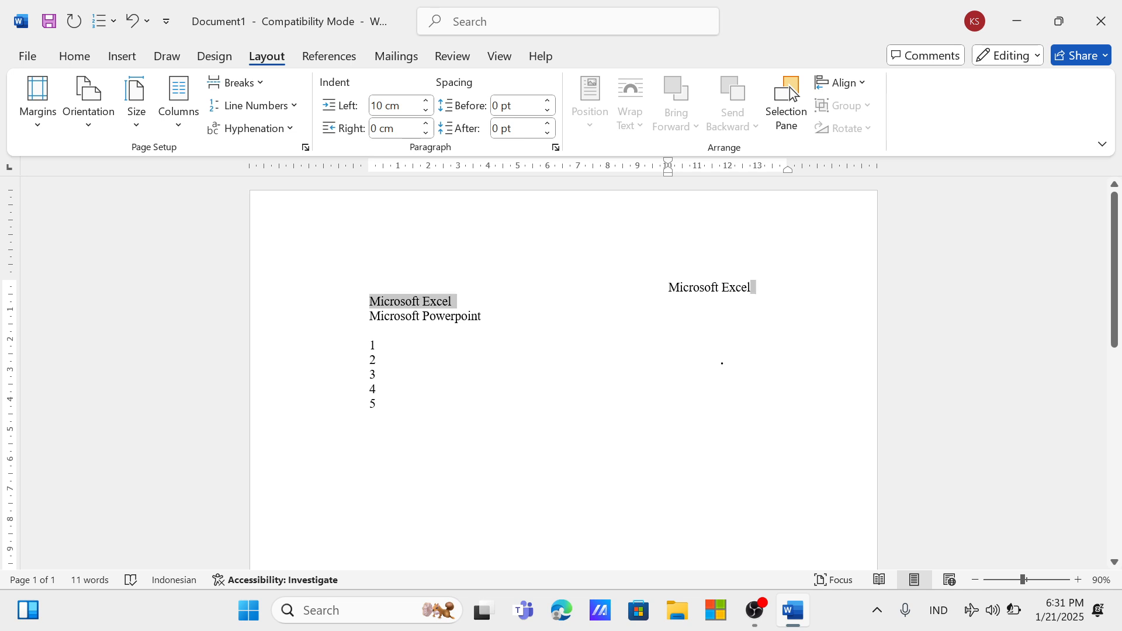
Select the first "Microsoft Excel" line and return its left and first-line indents to 0 cm using the ruler
left_click(658, 300)
triple_click(710, 289)
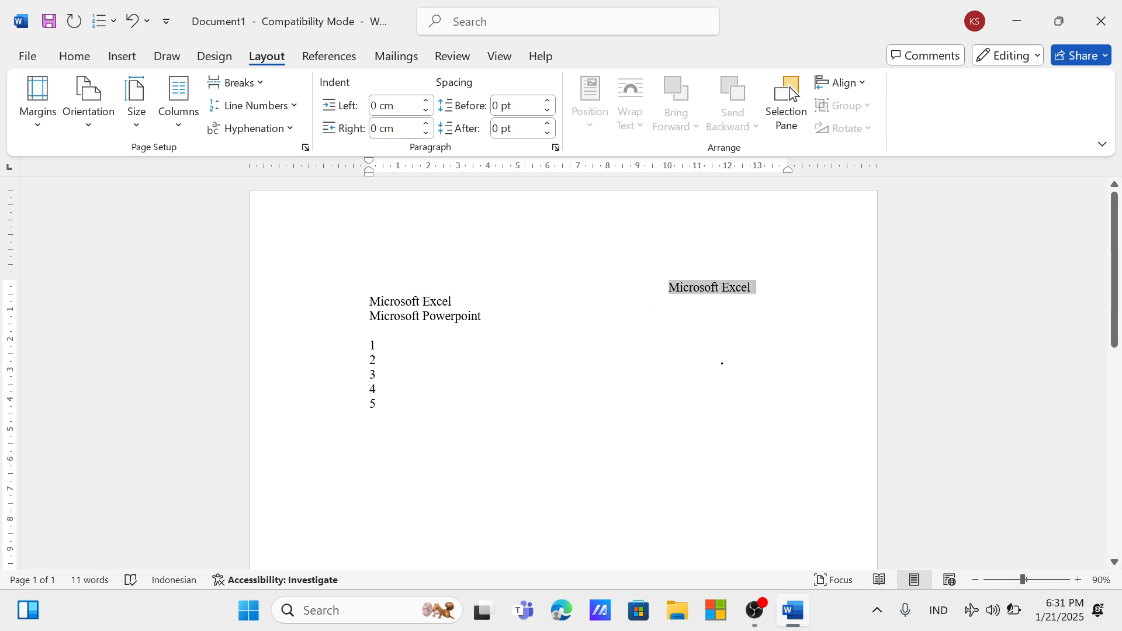
left_click_drag(671, 171, 365, 176)
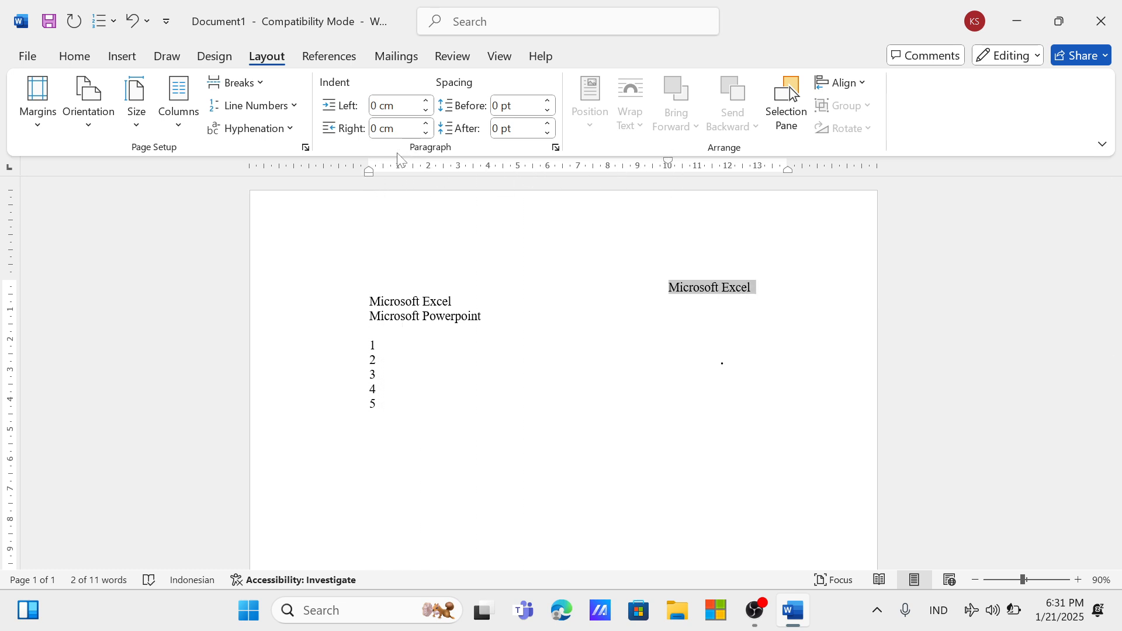
mouse_move(675, 159)
left_mouse_down()
mouse_move(659, 169)
mouse_move(363, 181)
mouse_move(369, 175)
left_mouse_up()
left_click(755, 247)
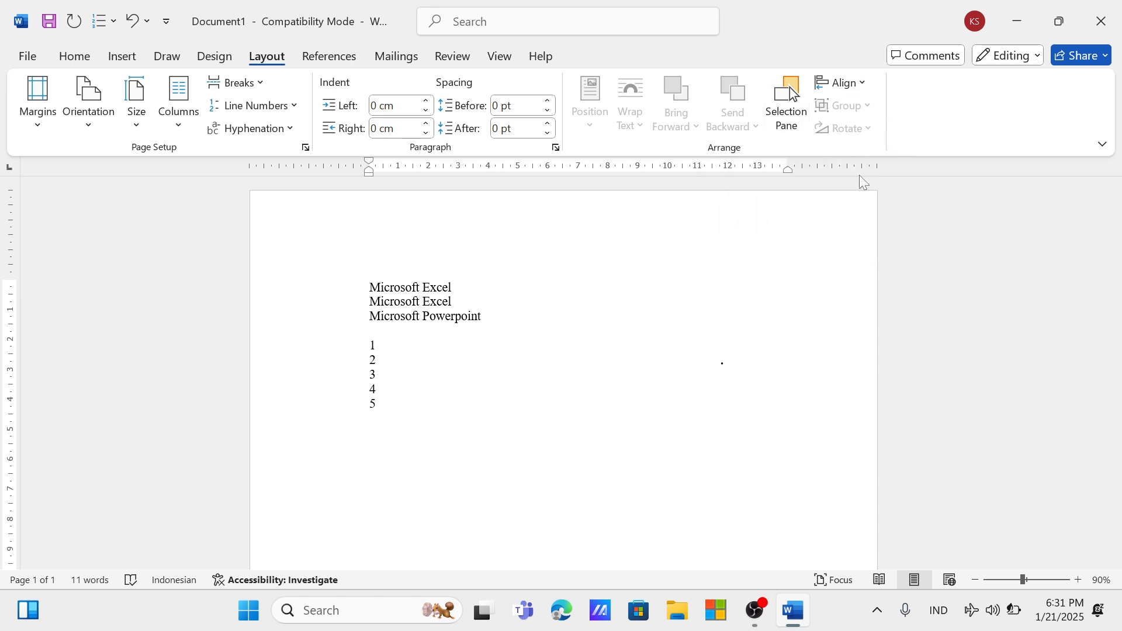
Examine the built-in table of contents designs in the References tools without inserting one
left_click(331, 57)
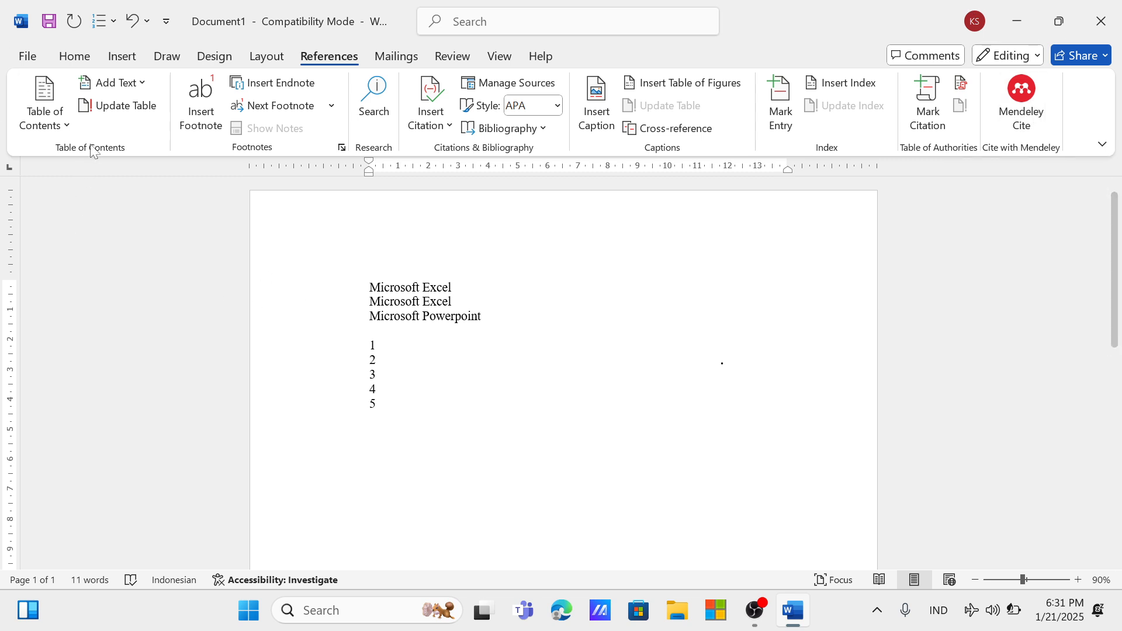
left_click(58, 111)
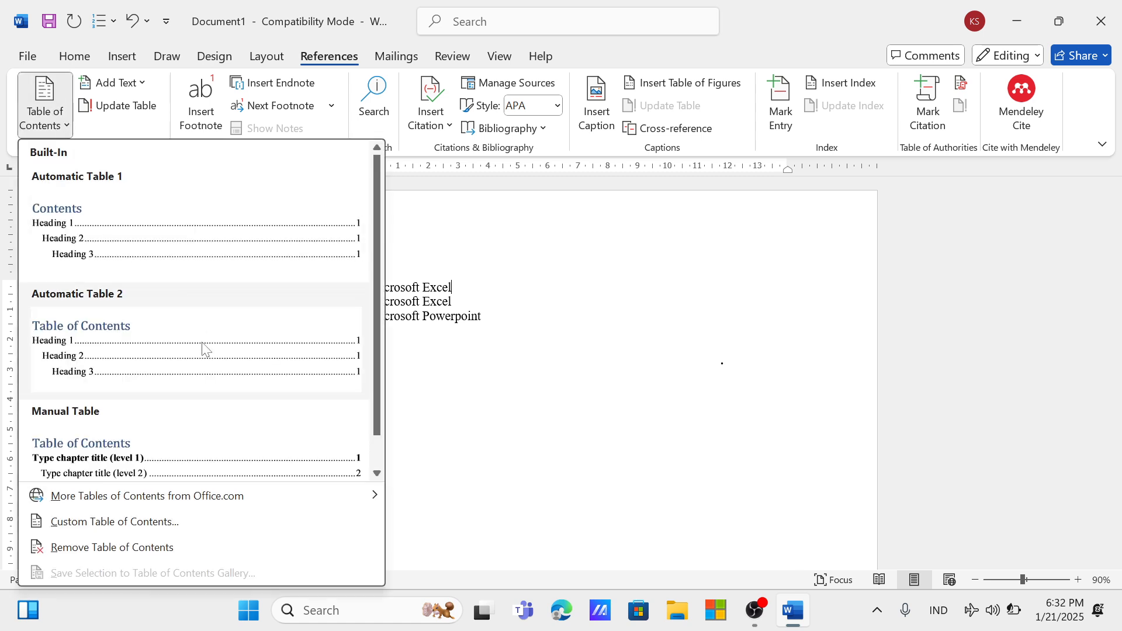
scroll(203, 344, "down", 1)
scroll(204, 345, "up", 1)
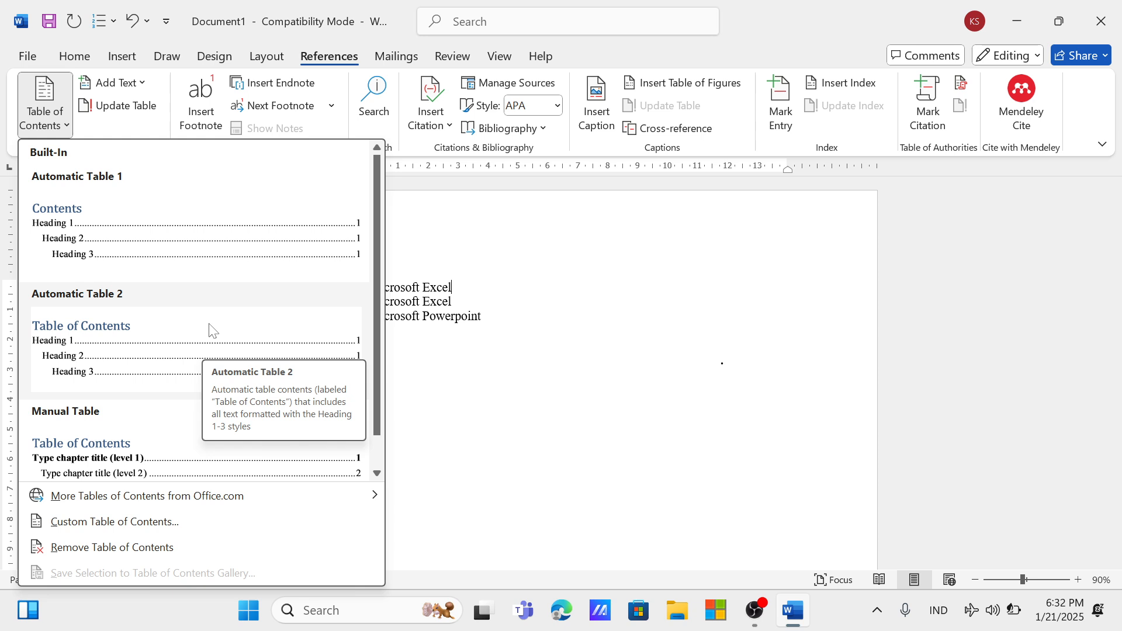
scroll(211, 325, "down", 1)
scroll(205, 310, "up", 1)
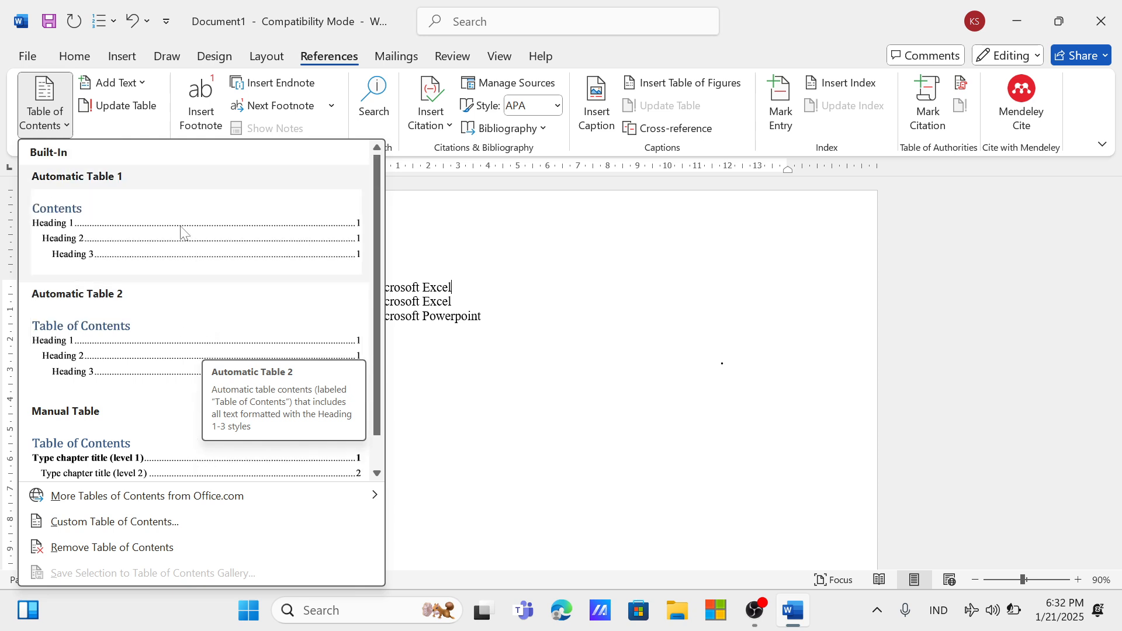
scroll(180, 233, "down", 1)
left_click(544, 295)
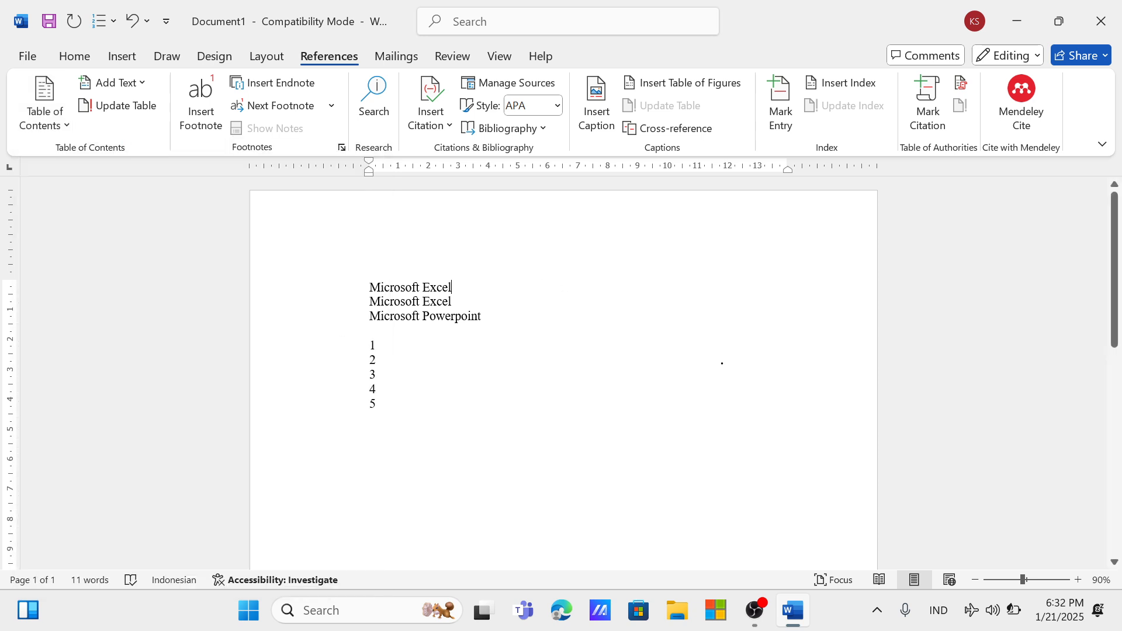
Examine the heading levels for adding text and try to update the table of contents
left_click(140, 83)
left_click(333, 325)
left_click(126, 105)
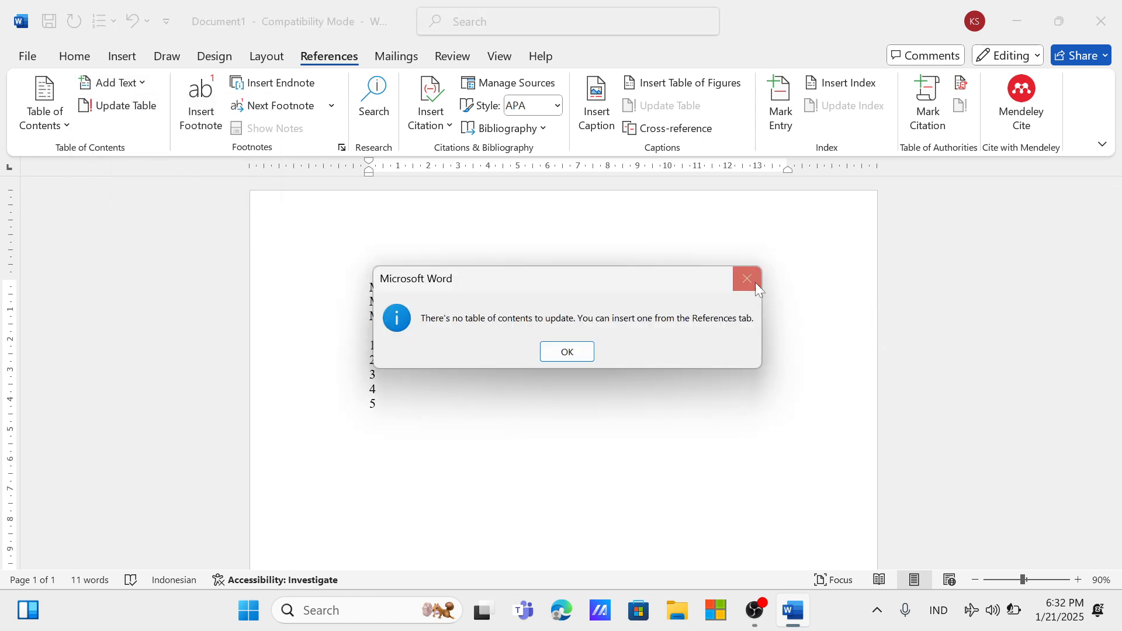
left_click(747, 279)
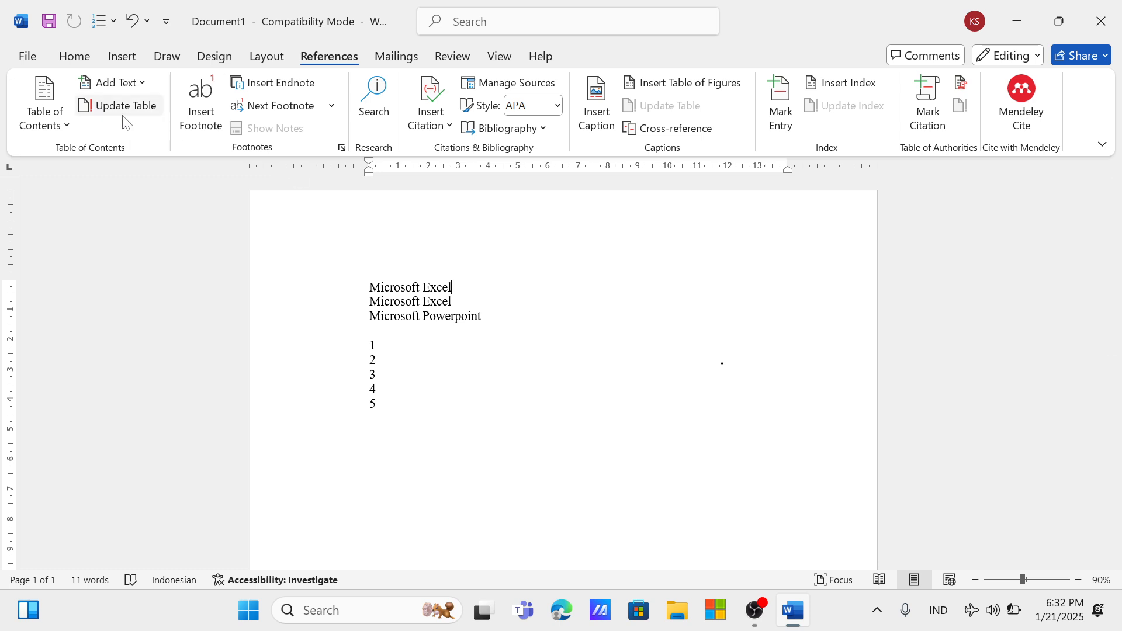
Select the first "Microsoft Excel" line and examine the caption, table of figures and index tools
left_click(333, 286)
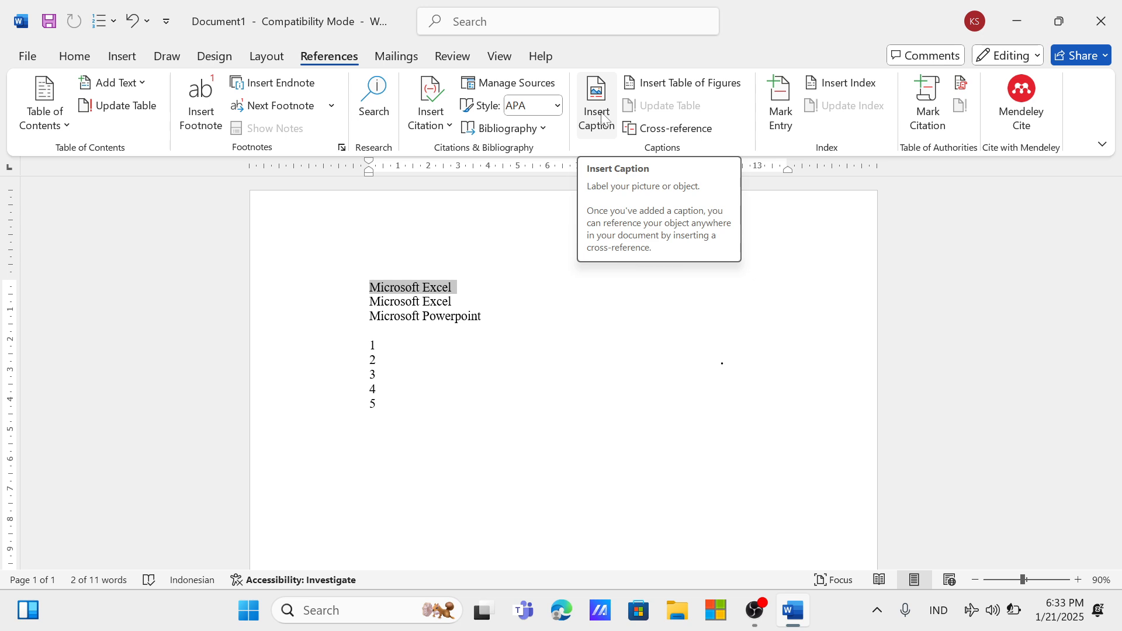
left_click(711, 85)
left_click(790, 82)
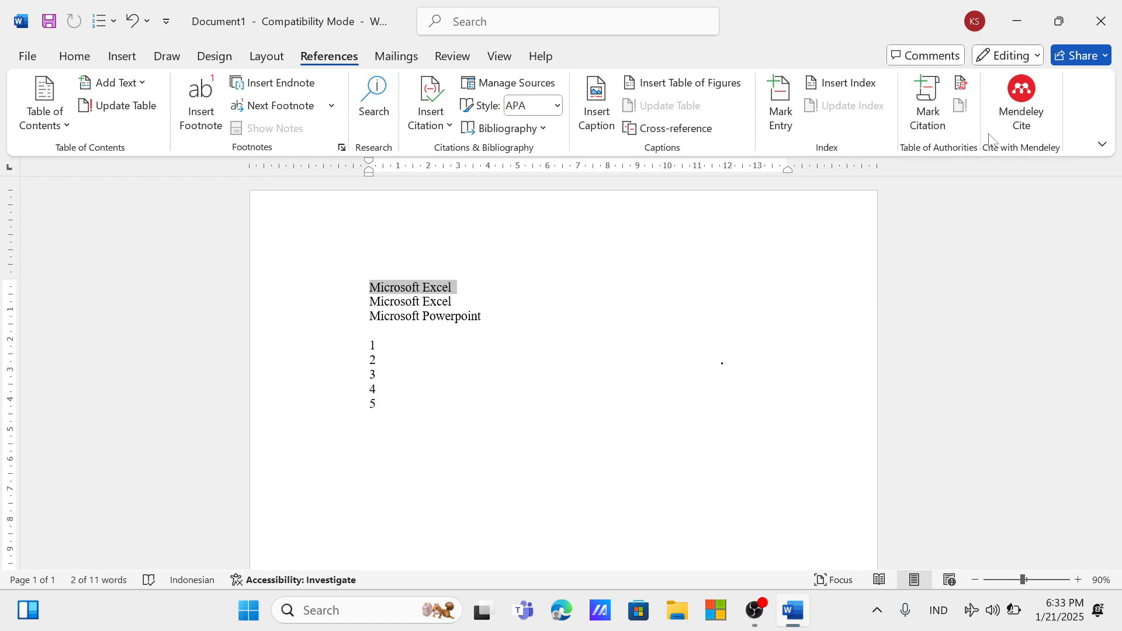
Examine the mail merge document types and the recipient list sources in the Mailings tools without choosing any
left_click(397, 56)
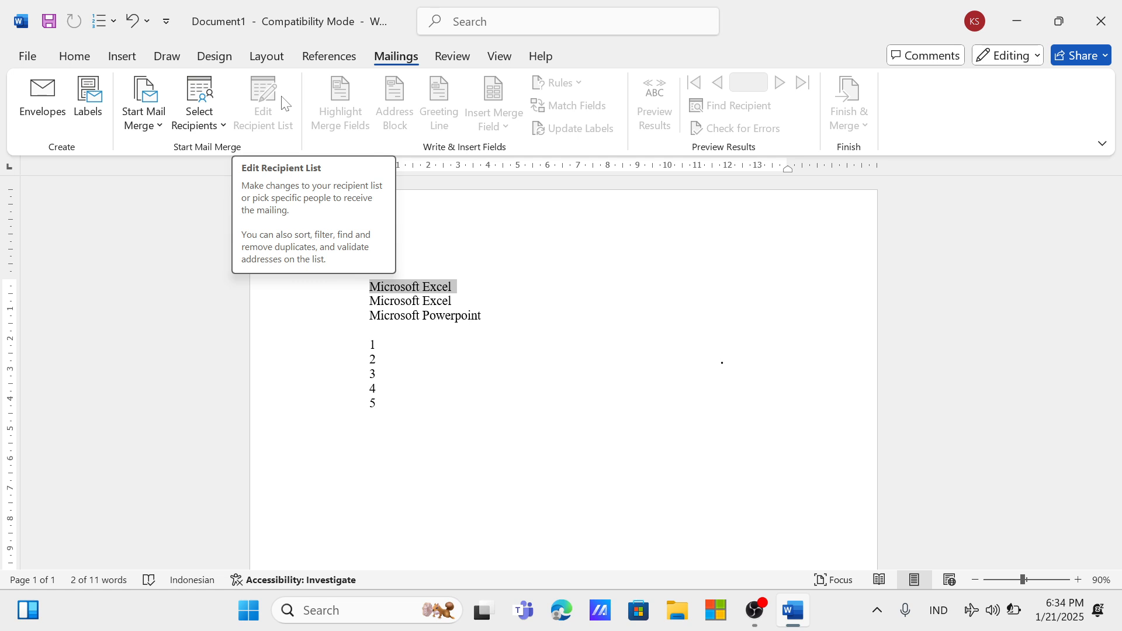
left_click(146, 127)
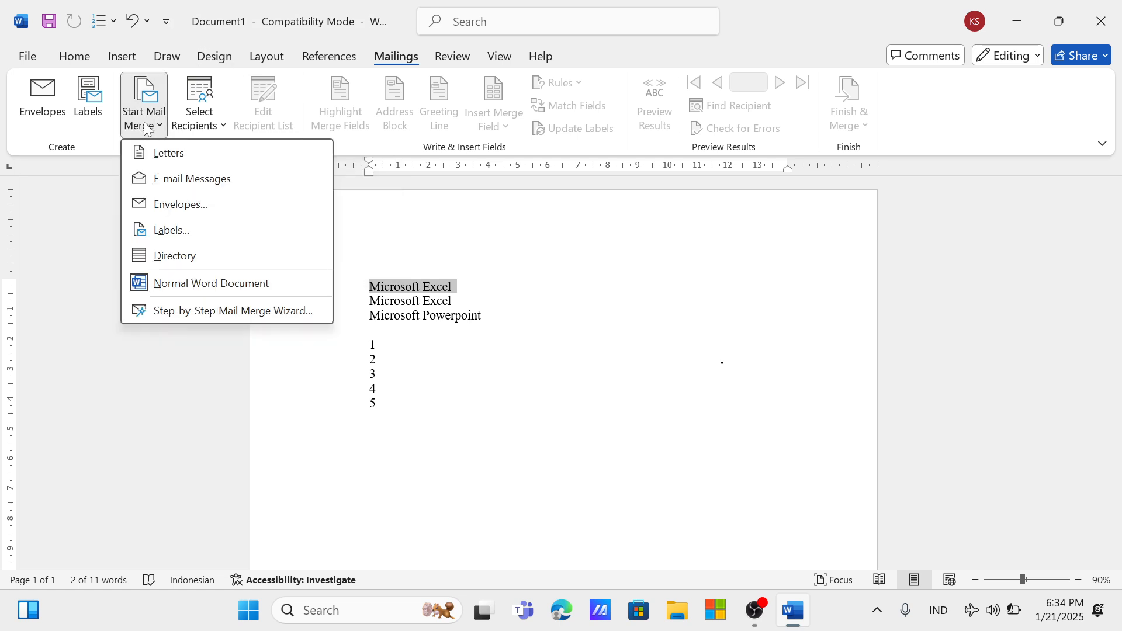
left_click(201, 117)
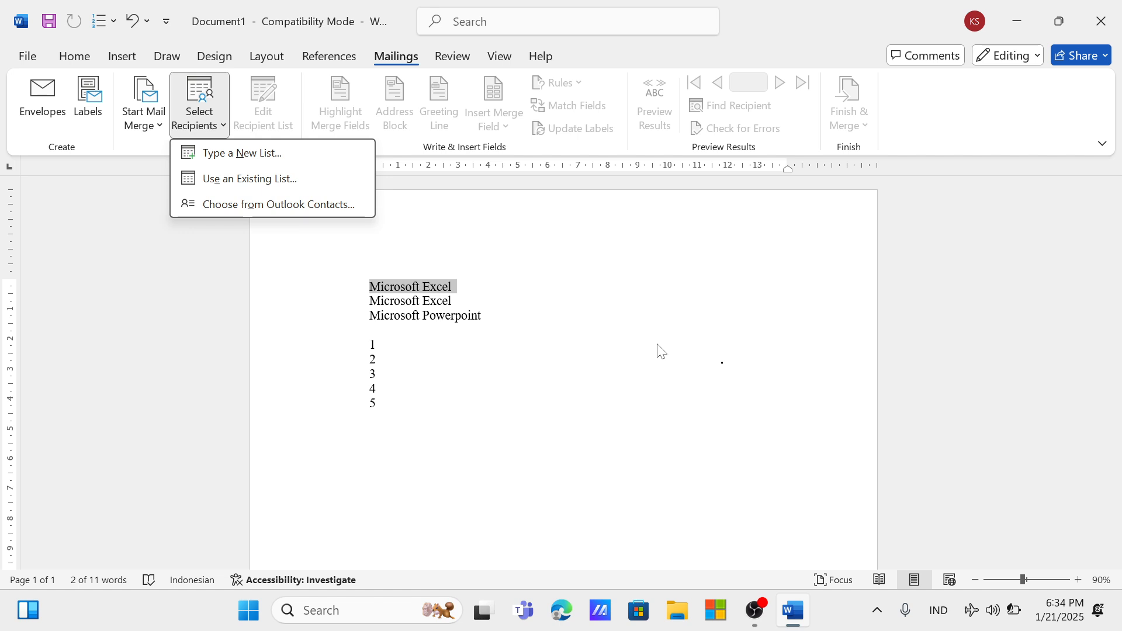
left_click(335, 240)
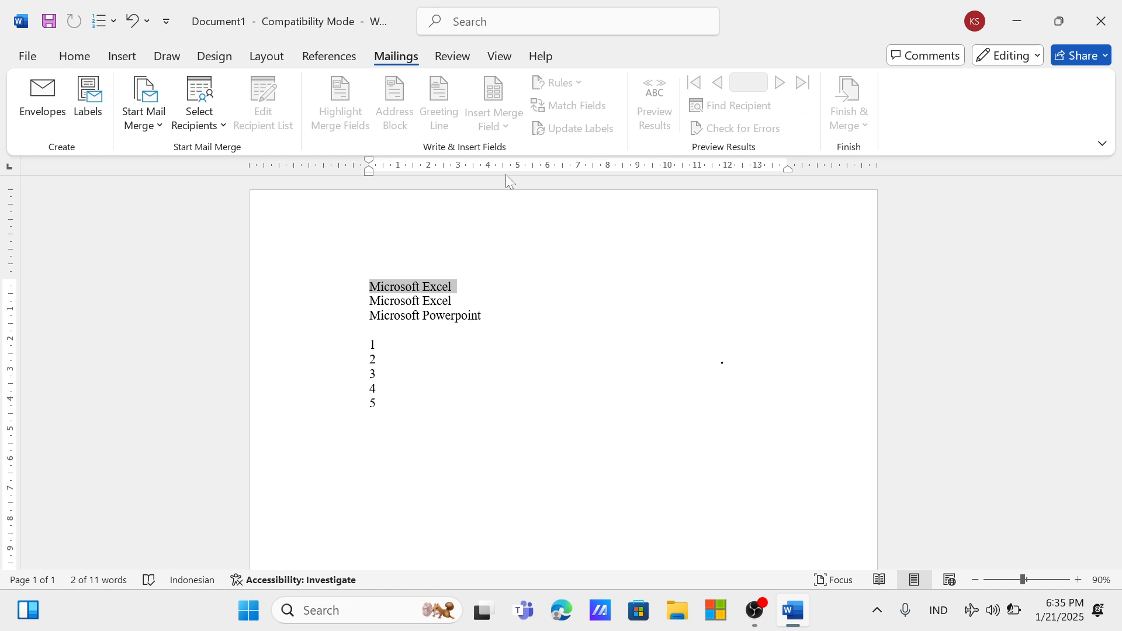
Examine the Review tools, including the accessibility check, translation and proofing language choices, without applying any
left_click(451, 59)
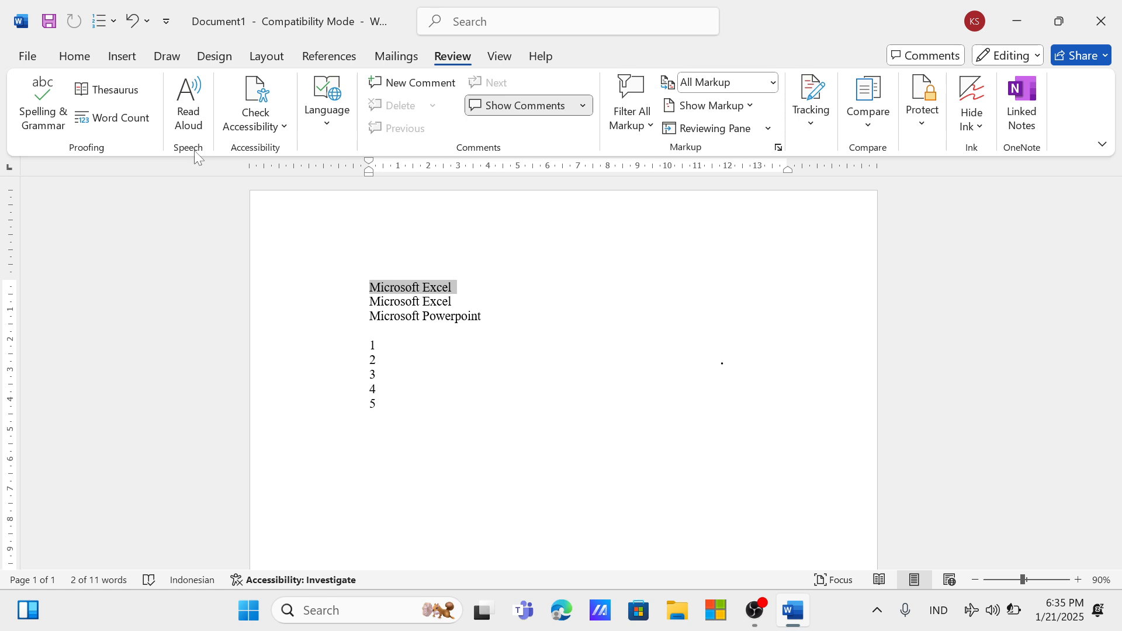
left_click(283, 128)
key("Escape")
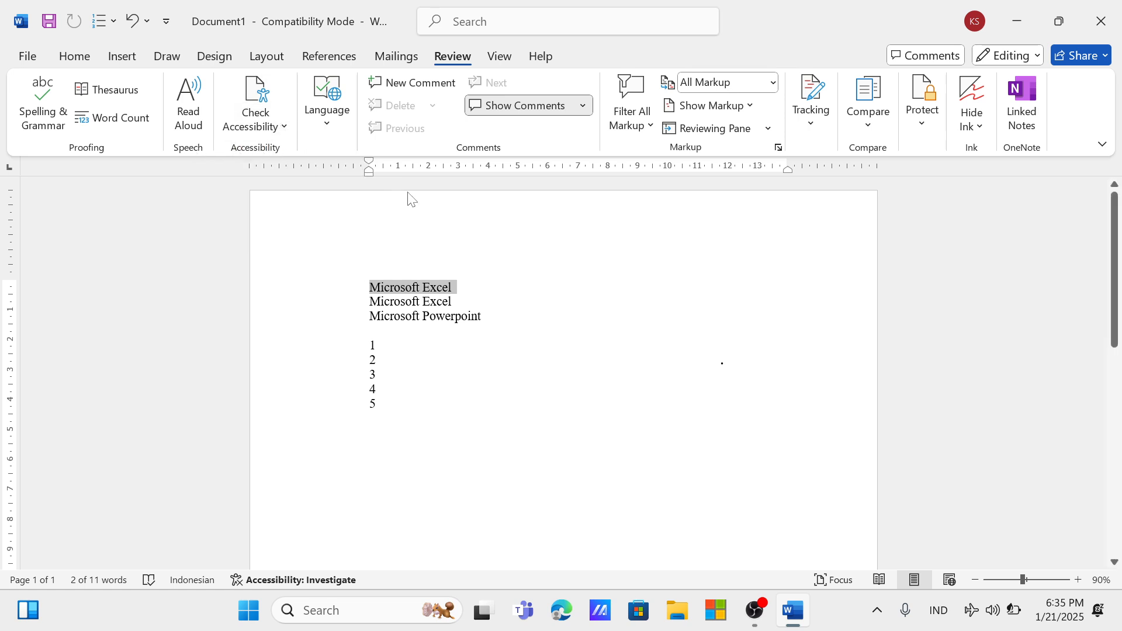
left_click(321, 124)
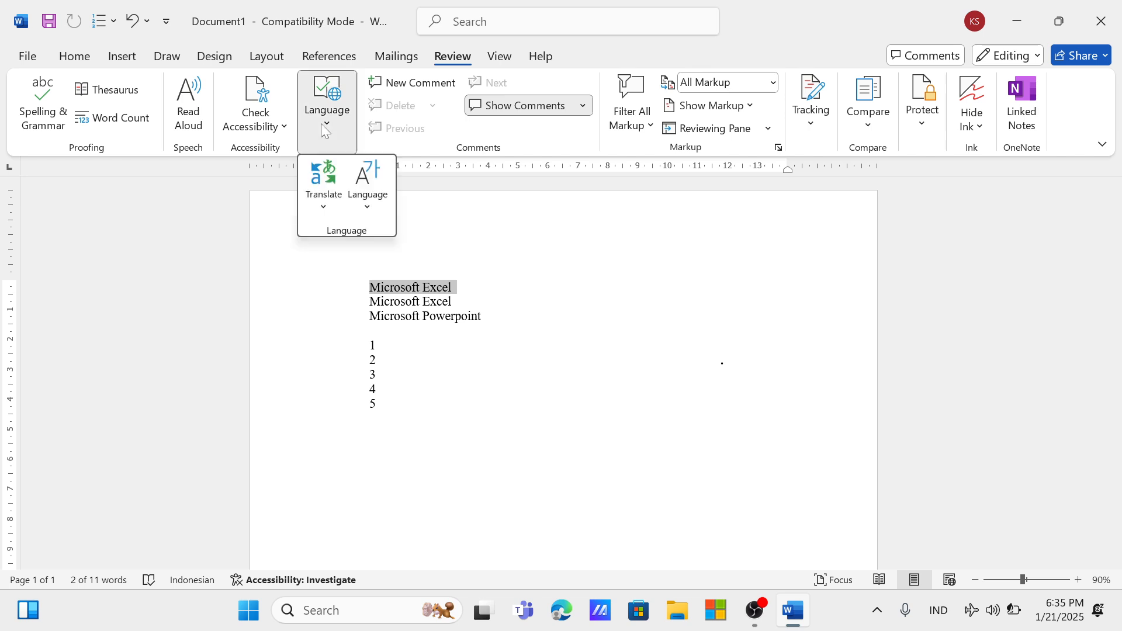
left_click(335, 209)
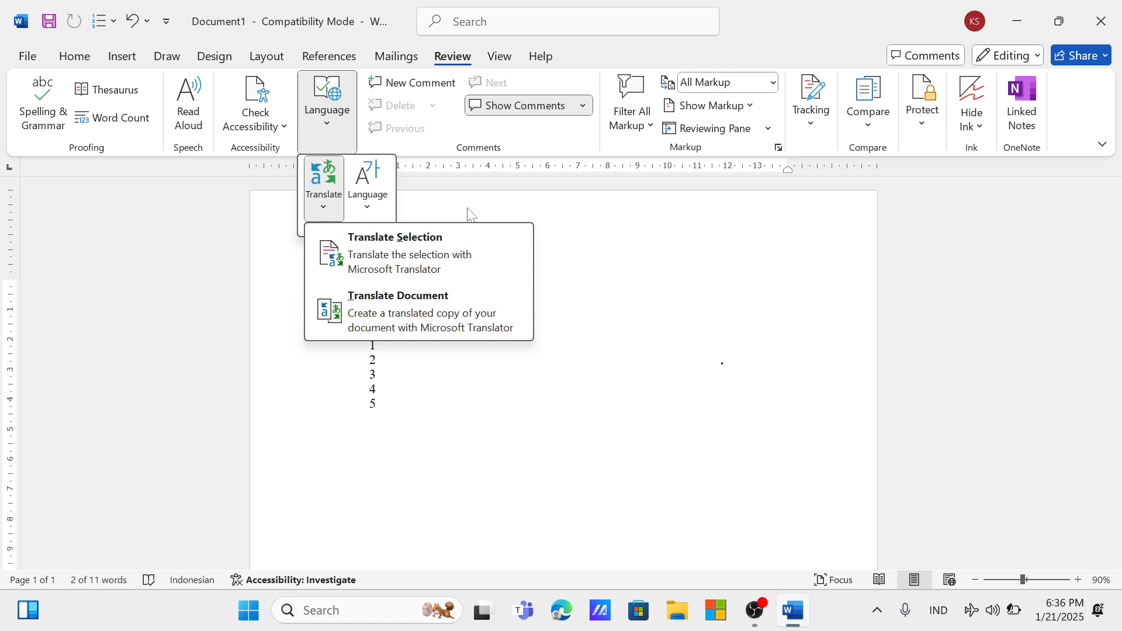
left_click(379, 205)
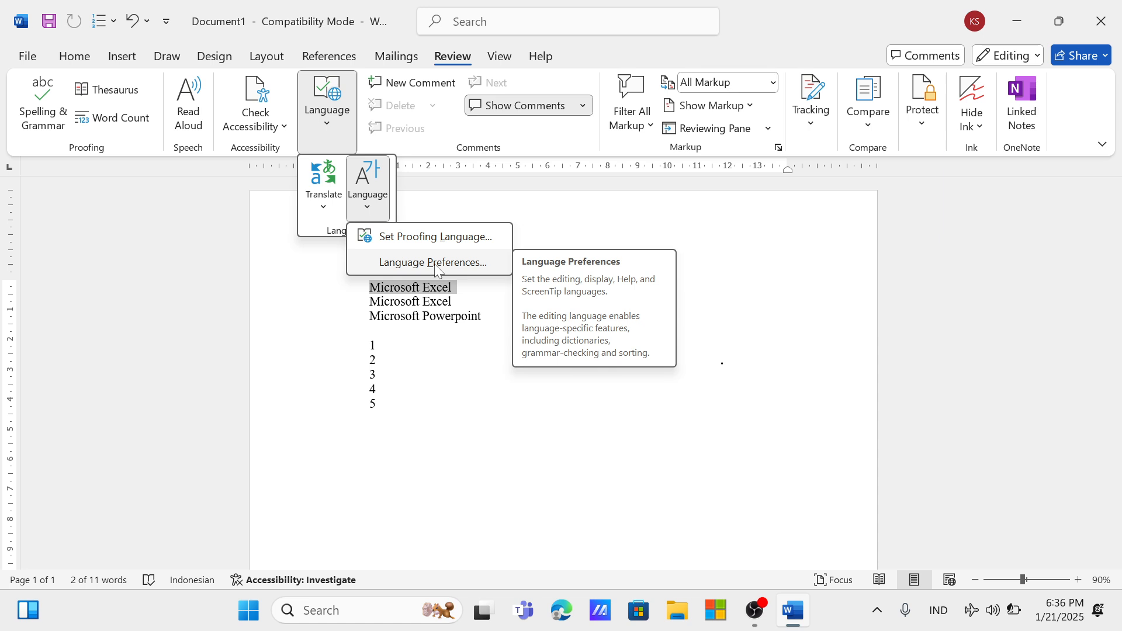
left_click(543, 224)
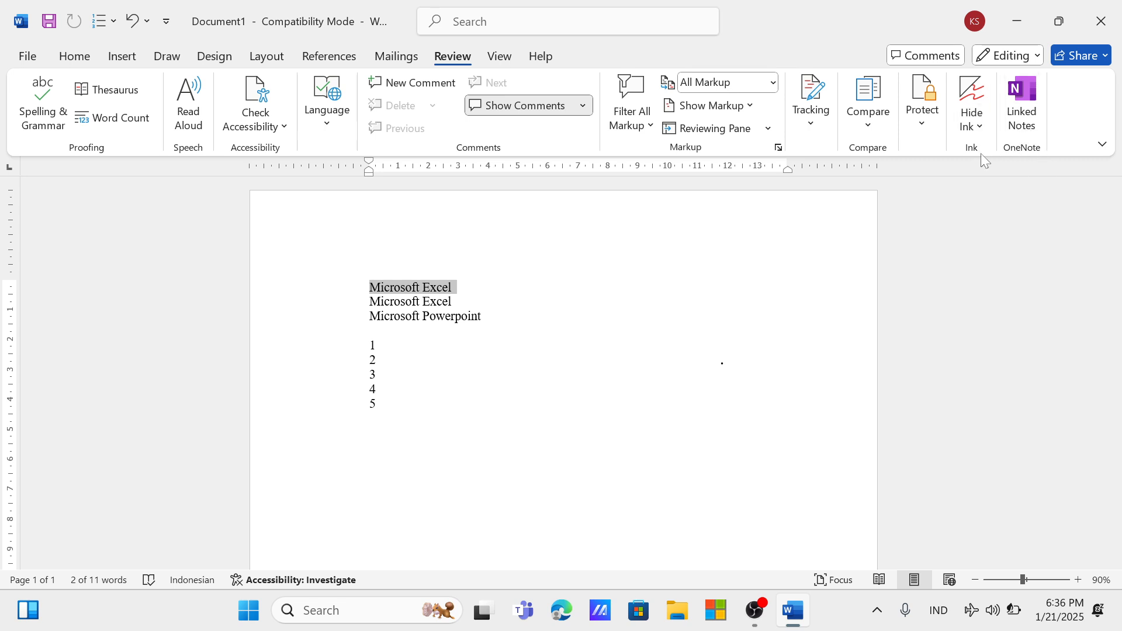
Hide the ruler around the document page and show it again
left_click(500, 57)
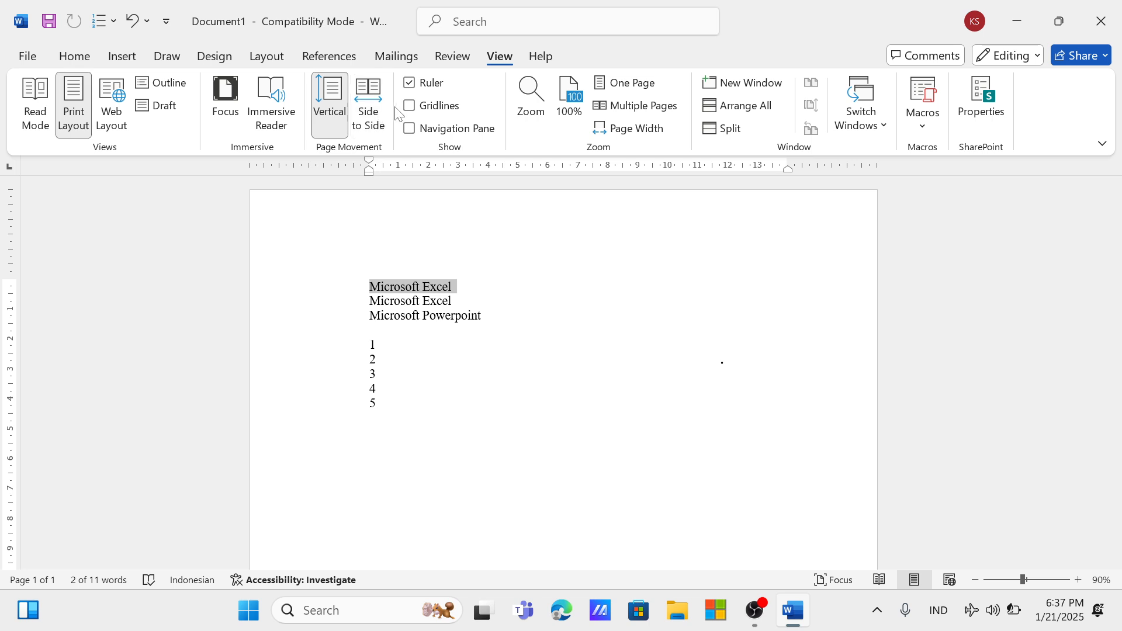
left_click(416, 85)
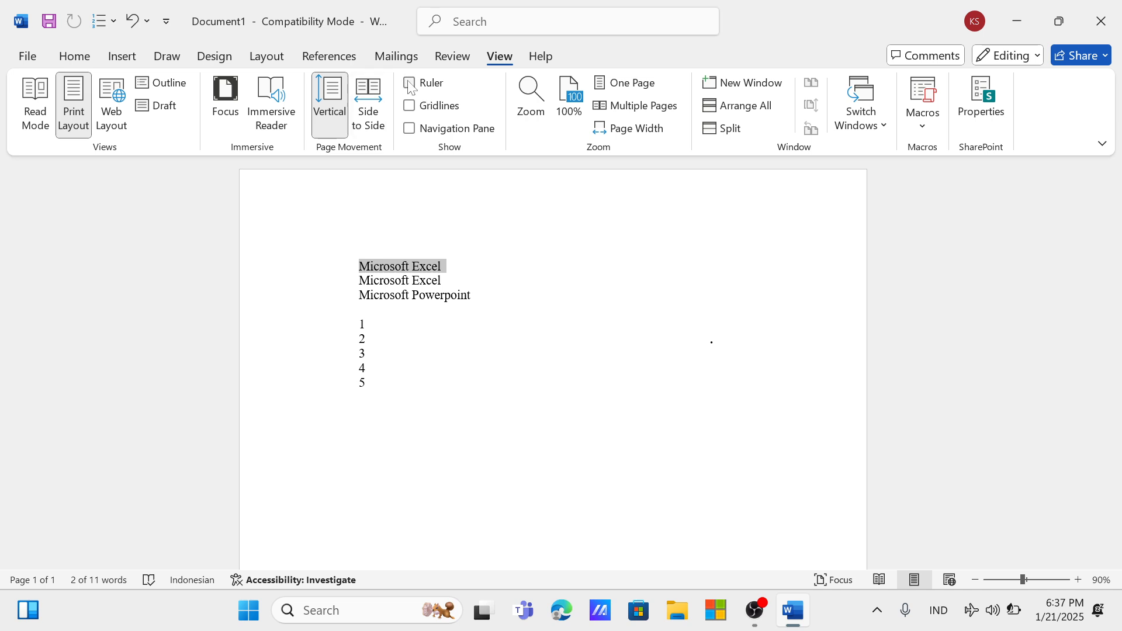
left_click(409, 83)
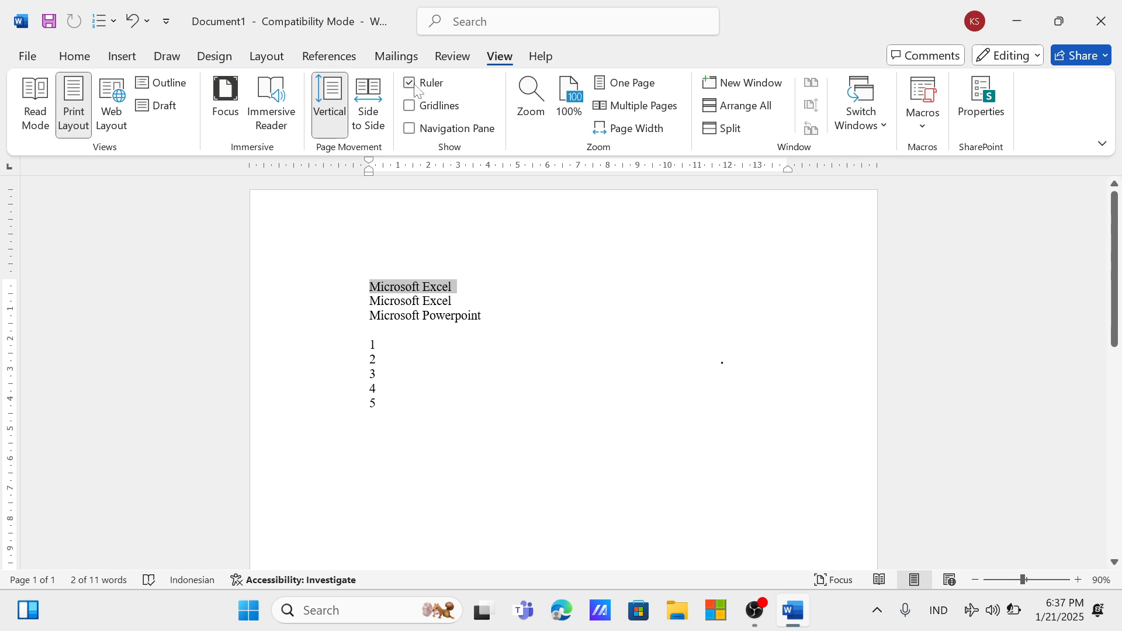
Show the gridlines on the page, look over them, and hide them again
left_click(409, 106)
scroll(435, 261, "down", 5)
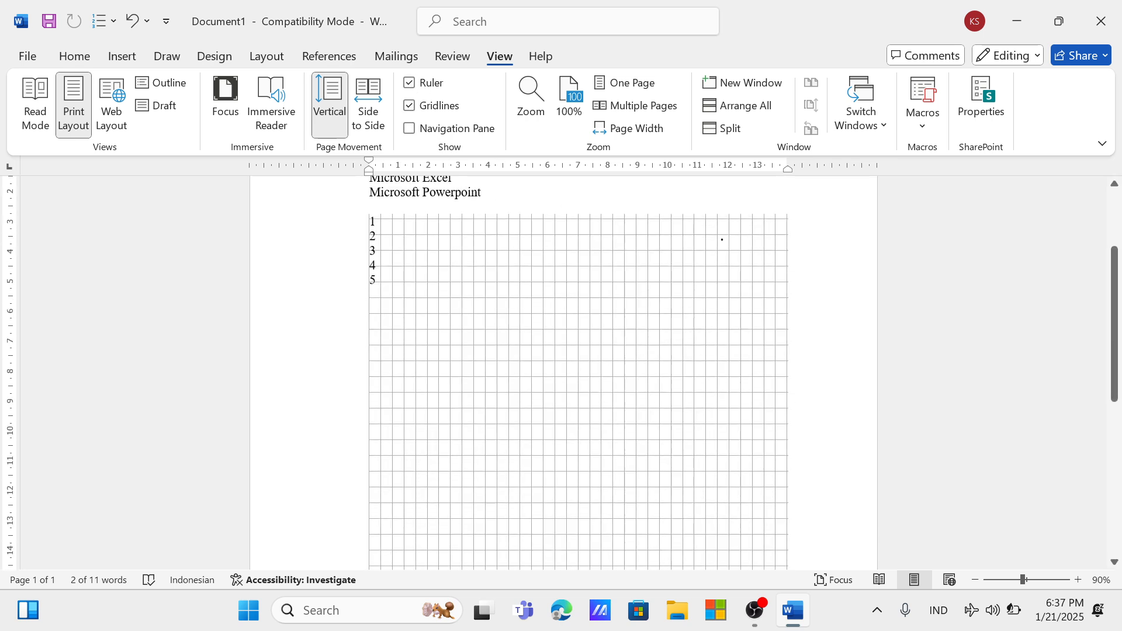
scroll(436, 261, "up", 2)
scroll(564, 374, "up", 3)
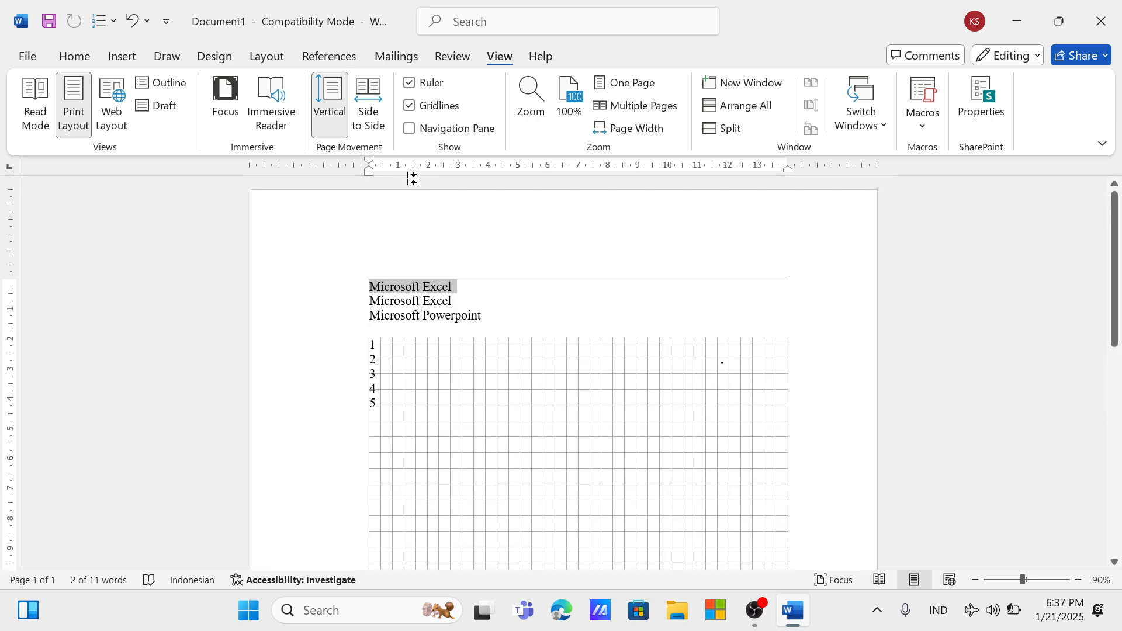
left_click(409, 106)
Show the Navigation pane beside the document
left_click(409, 128)
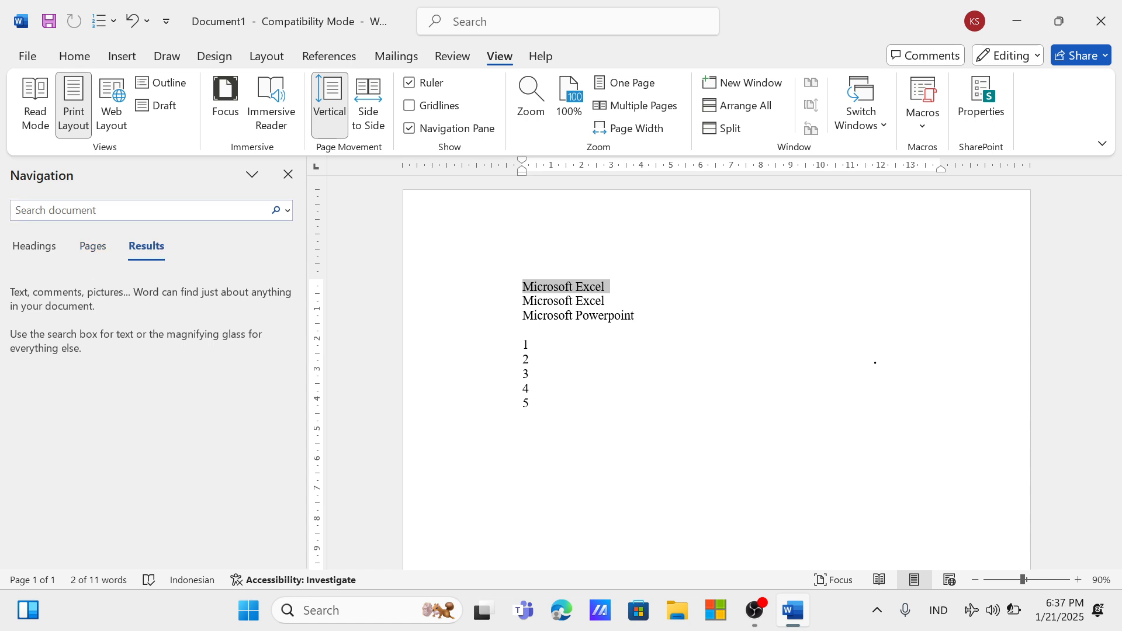
Look through the page thumbnails, headings view and document search field of the Navigation pane, and close the pane
left_click(100, 246)
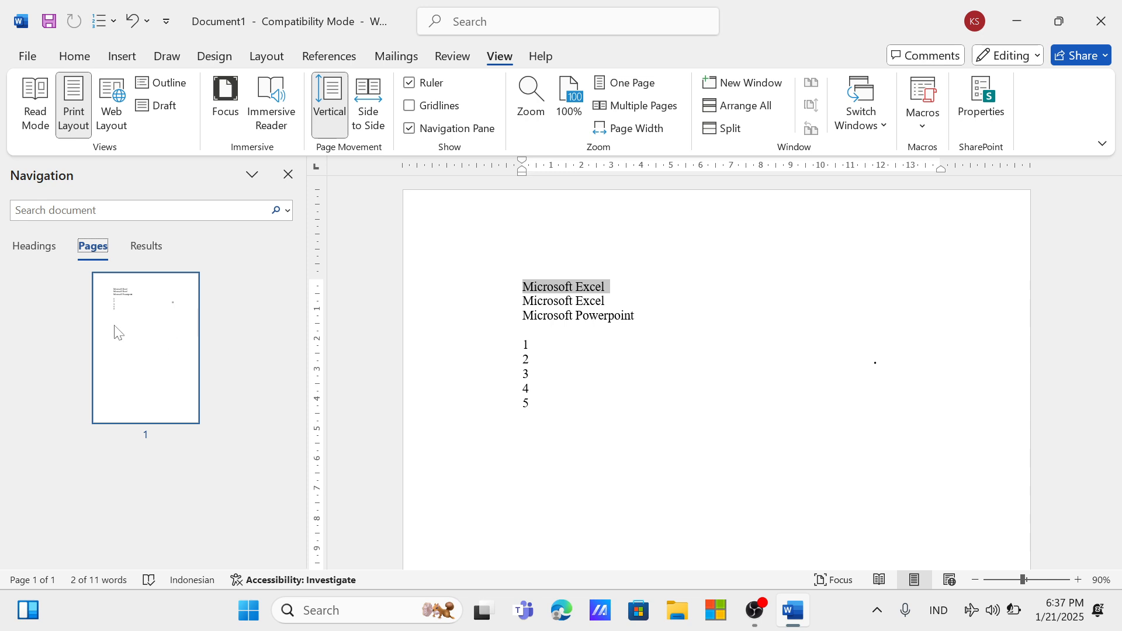
left_click(22, 250)
left_click(106, 212)
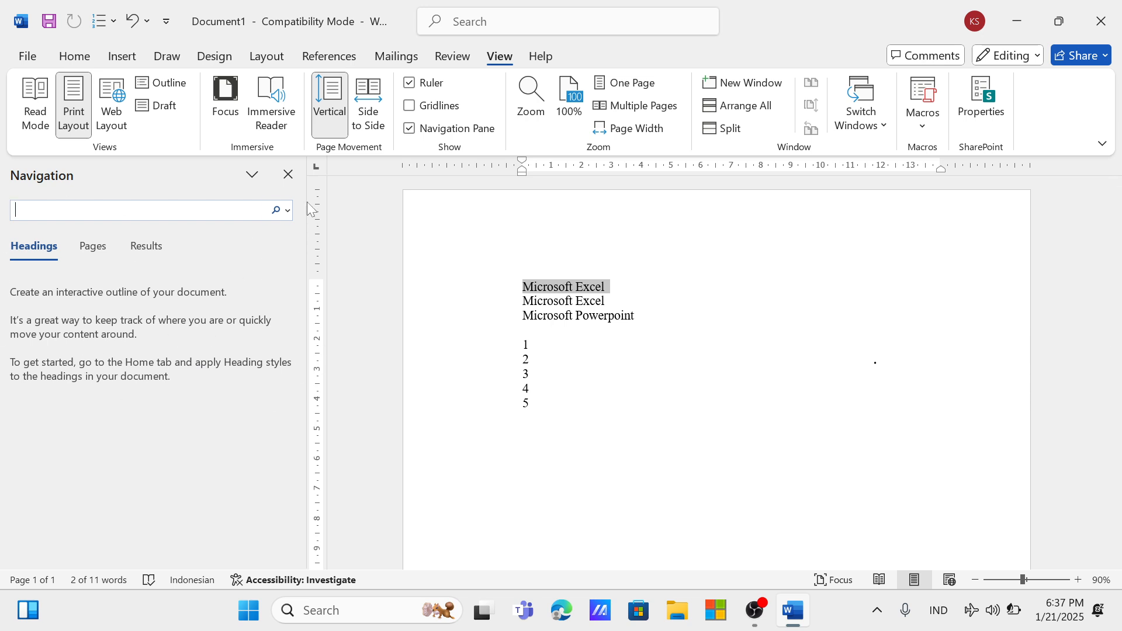
left_click(289, 178)
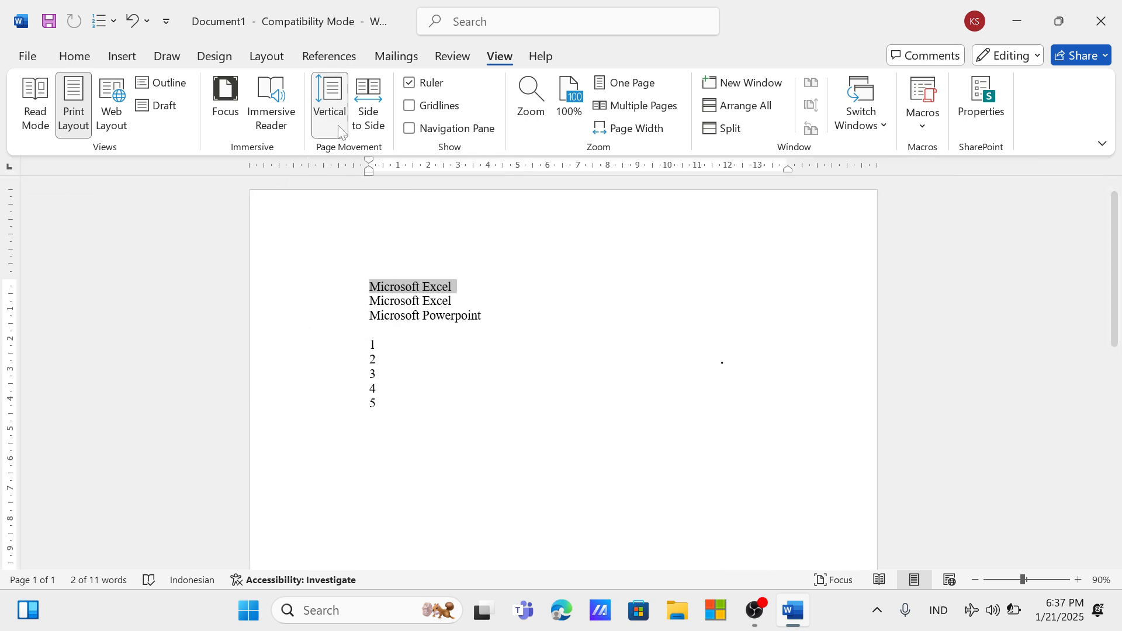
Examine the zoom percentage and page-fit choices in the Zoom dialog, and close it without changing the zoom
left_click(528, 93)
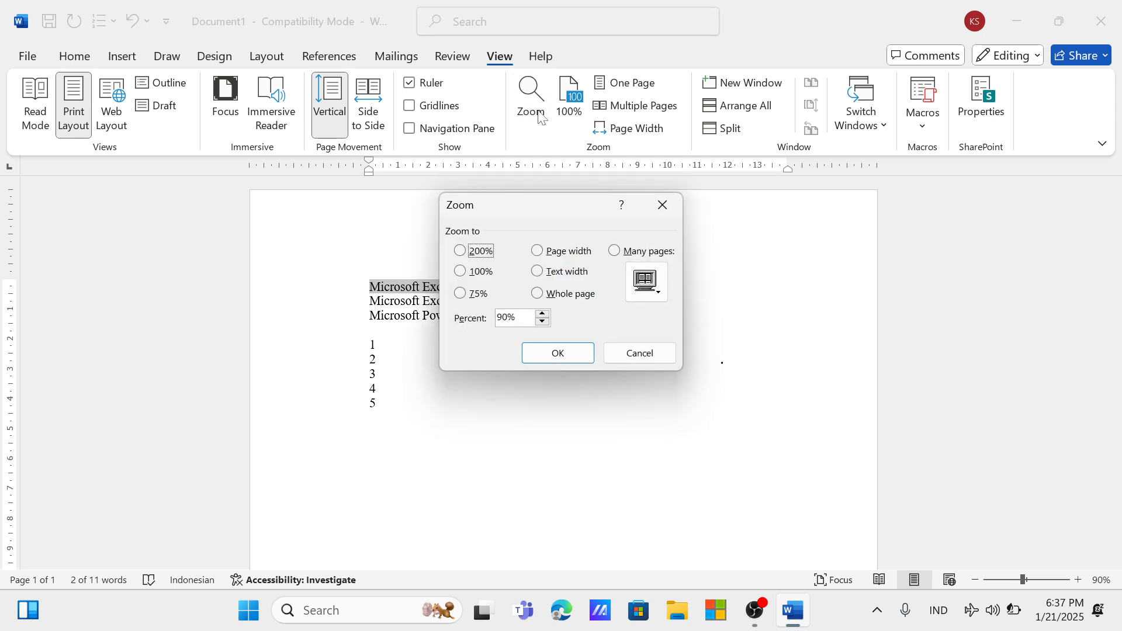
left_click(658, 217)
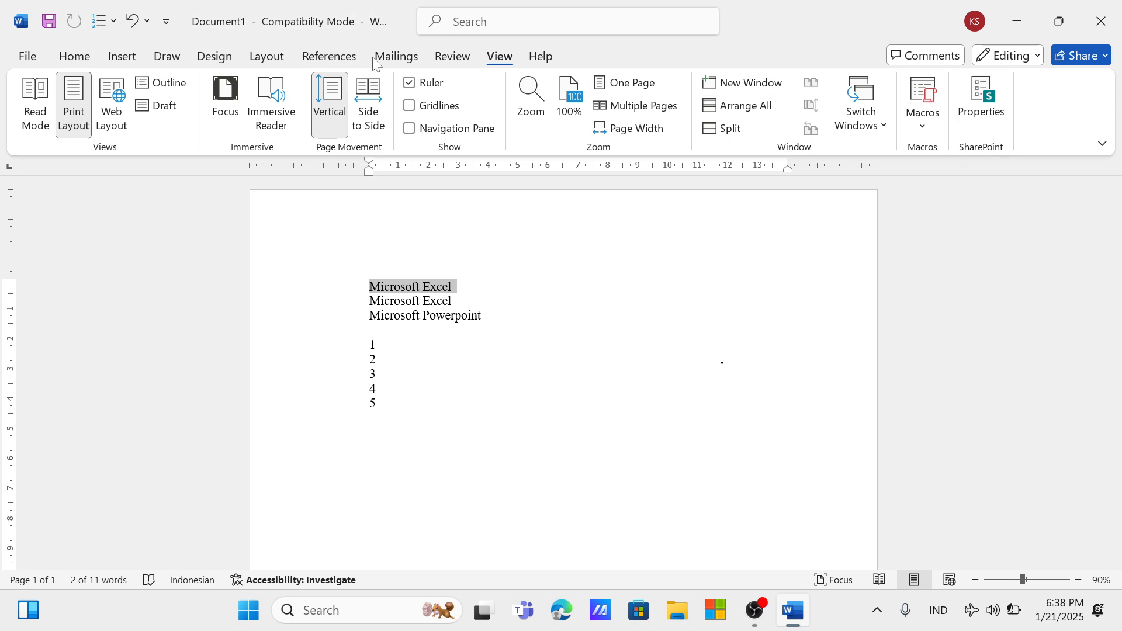
Look over the Help tools, return to the Home tools, and deselect the first "Microsoft Excel" line
left_click(543, 58)
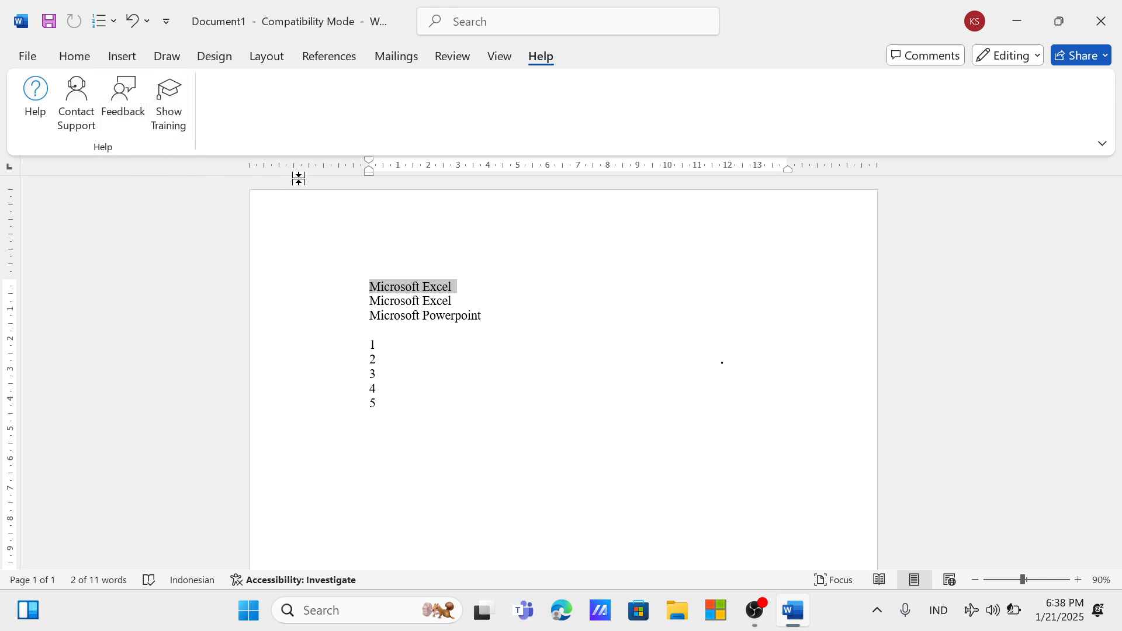
left_click(72, 54)
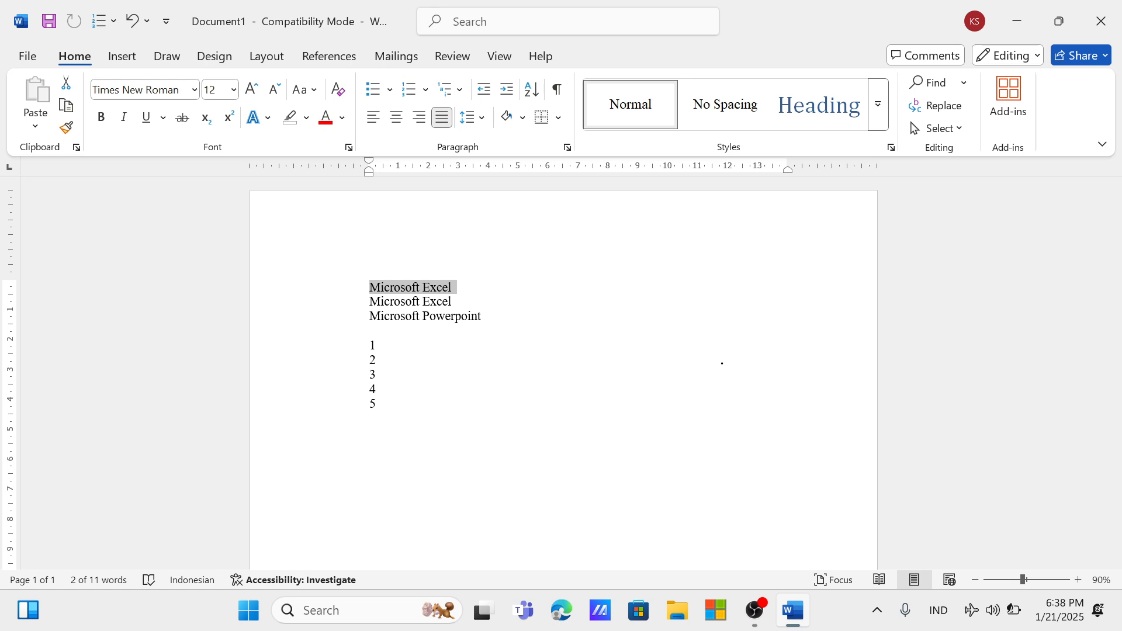
left_click(381, 286)
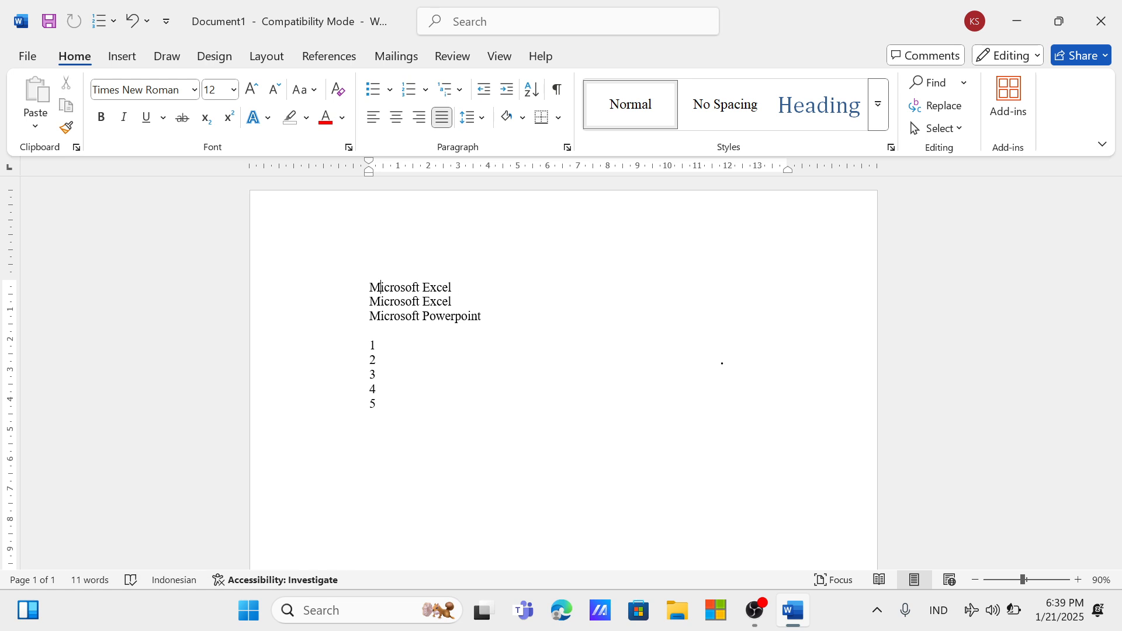